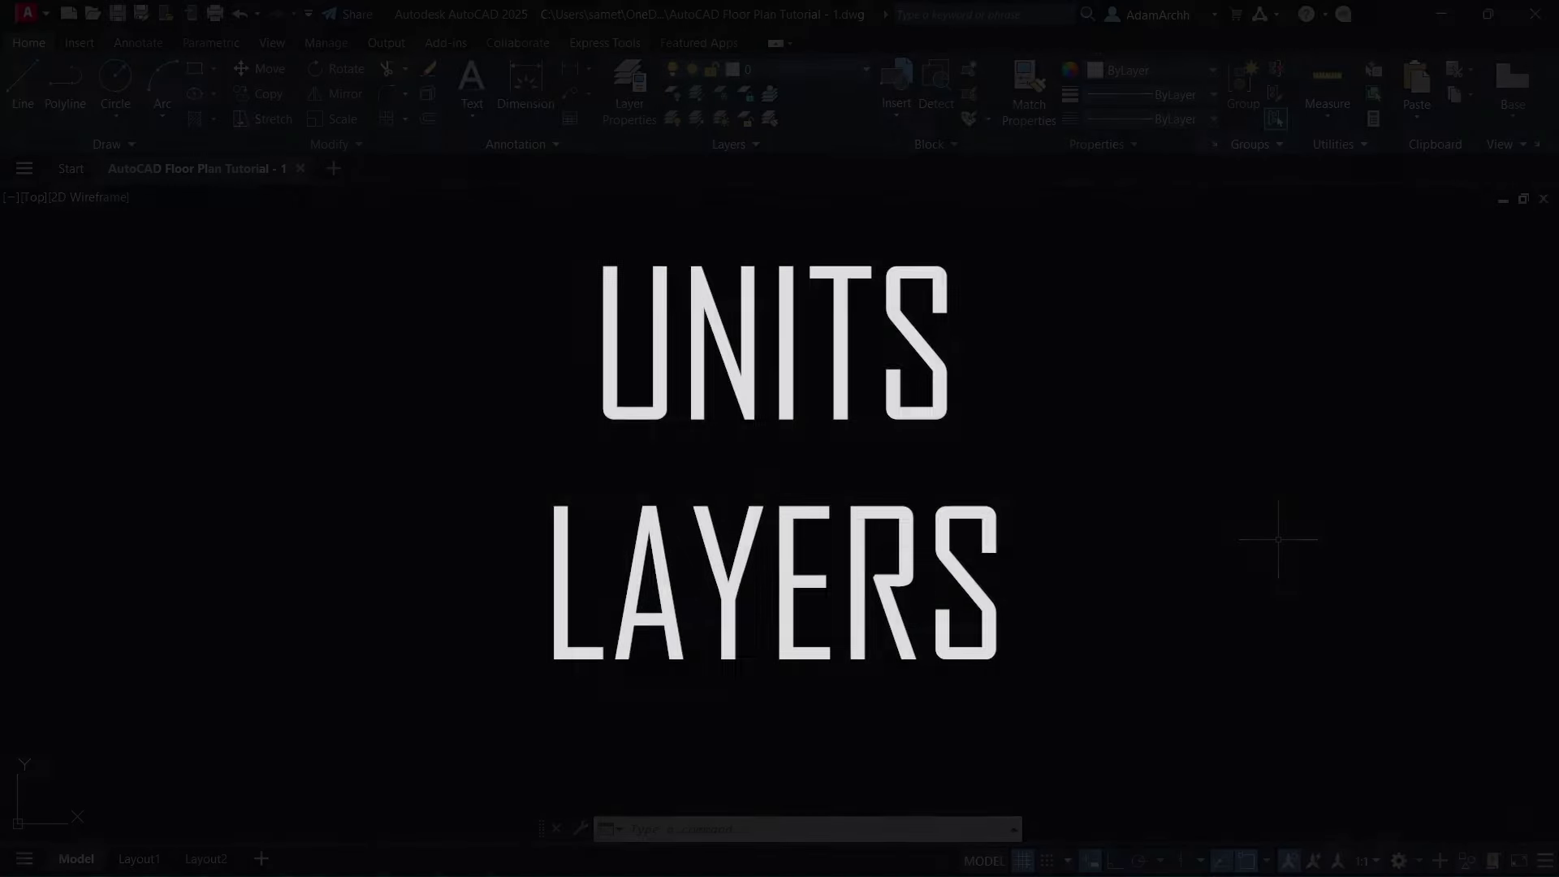
# Set the drawing insertion scale to Centimeters and open the layer manager.
pyautogui.write('un')
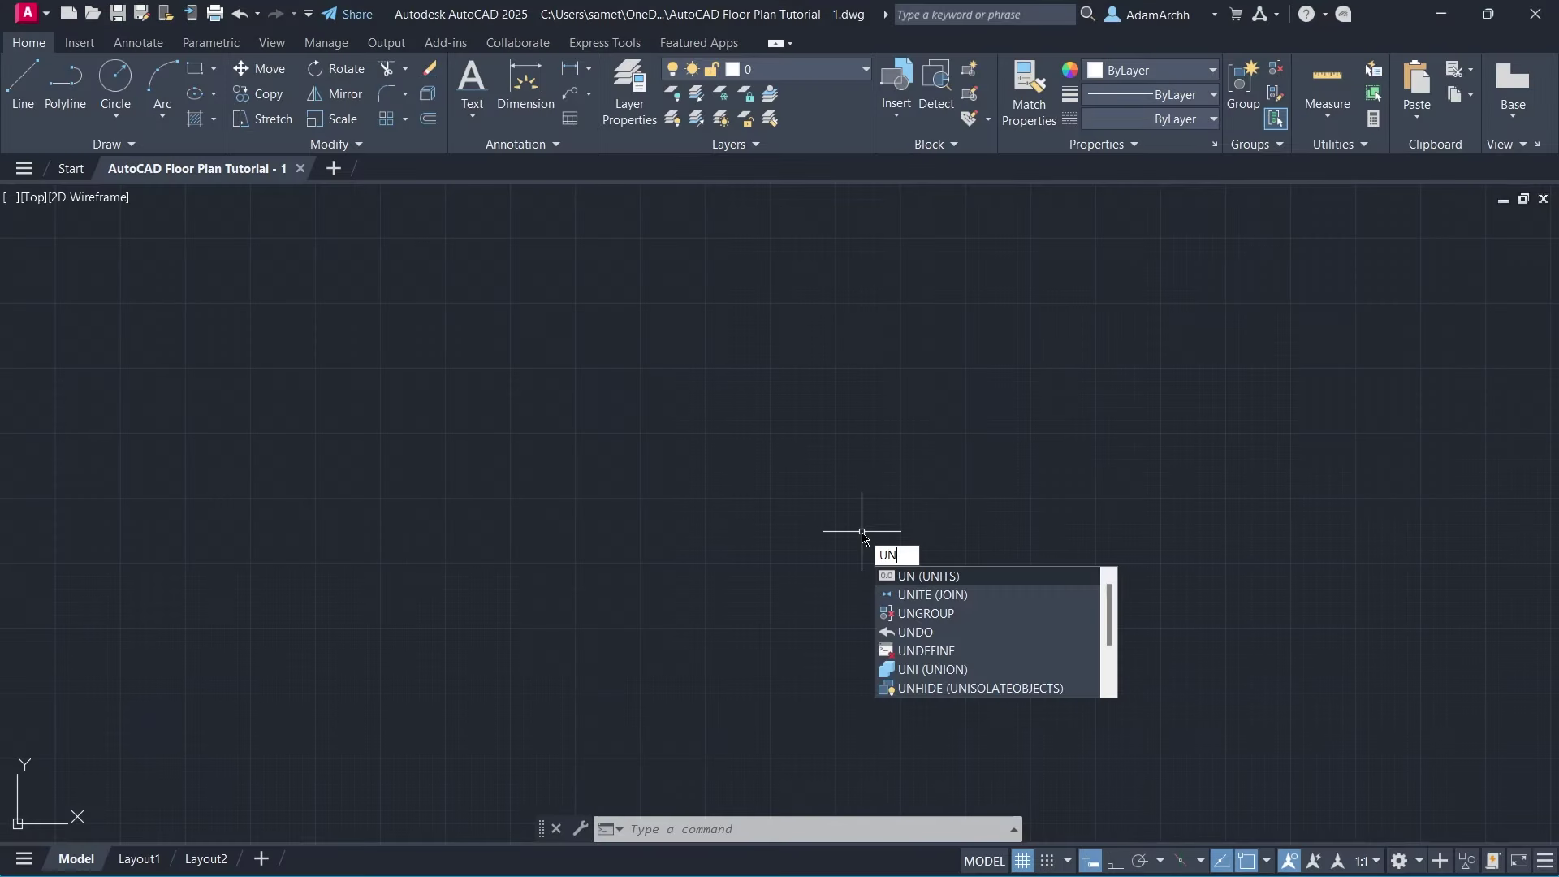
pyautogui.press('Return')
pyautogui.click(711, 445)
pyautogui.click(682, 538)
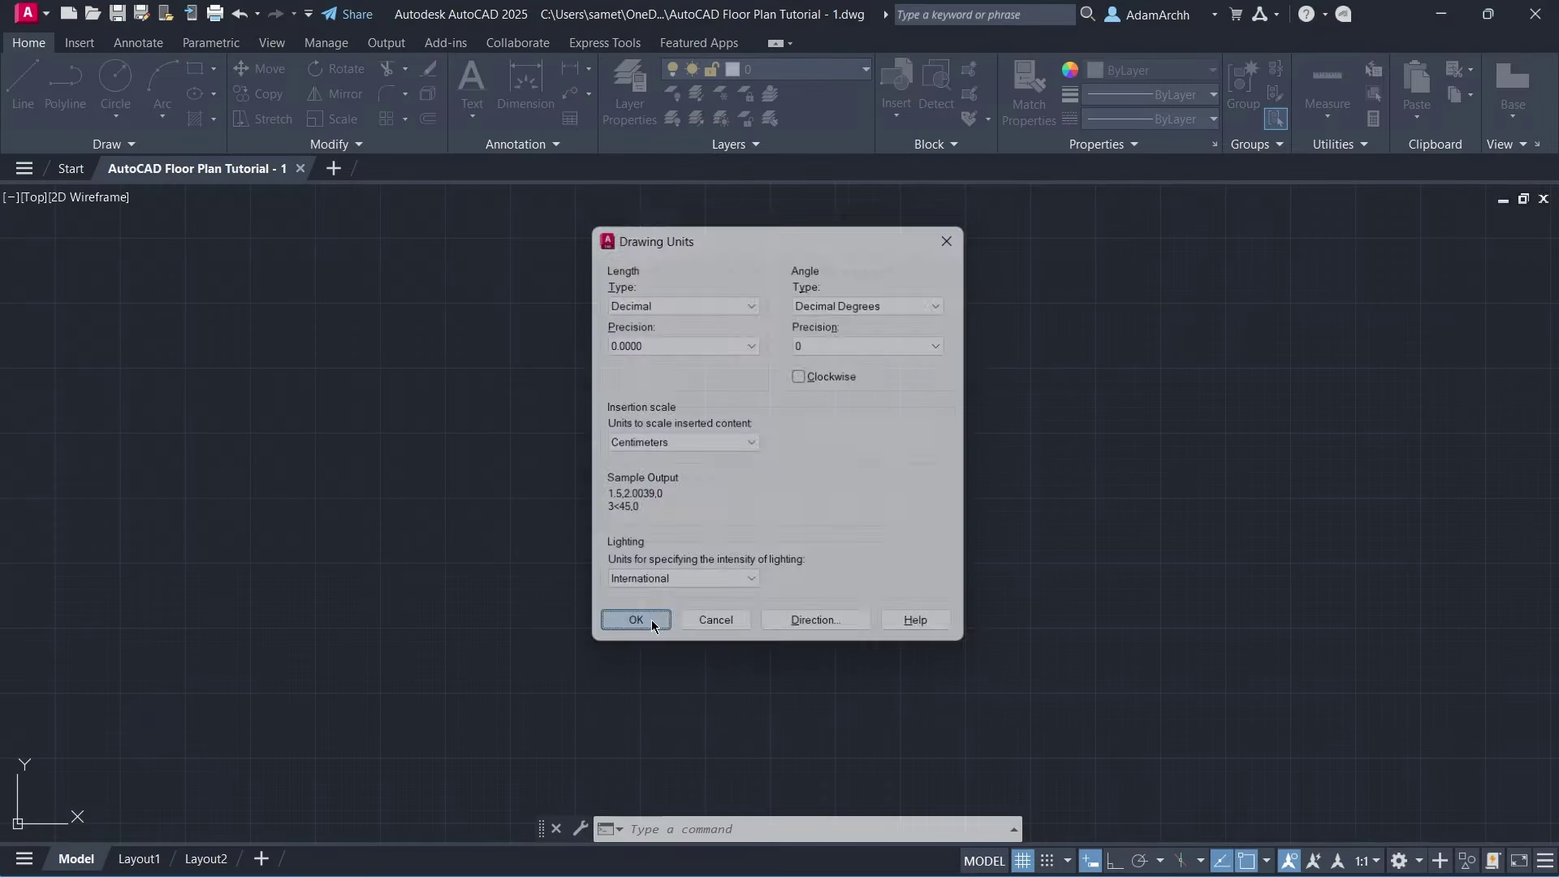
pyautogui.click(630, 621)
pyautogui.click(629, 91)
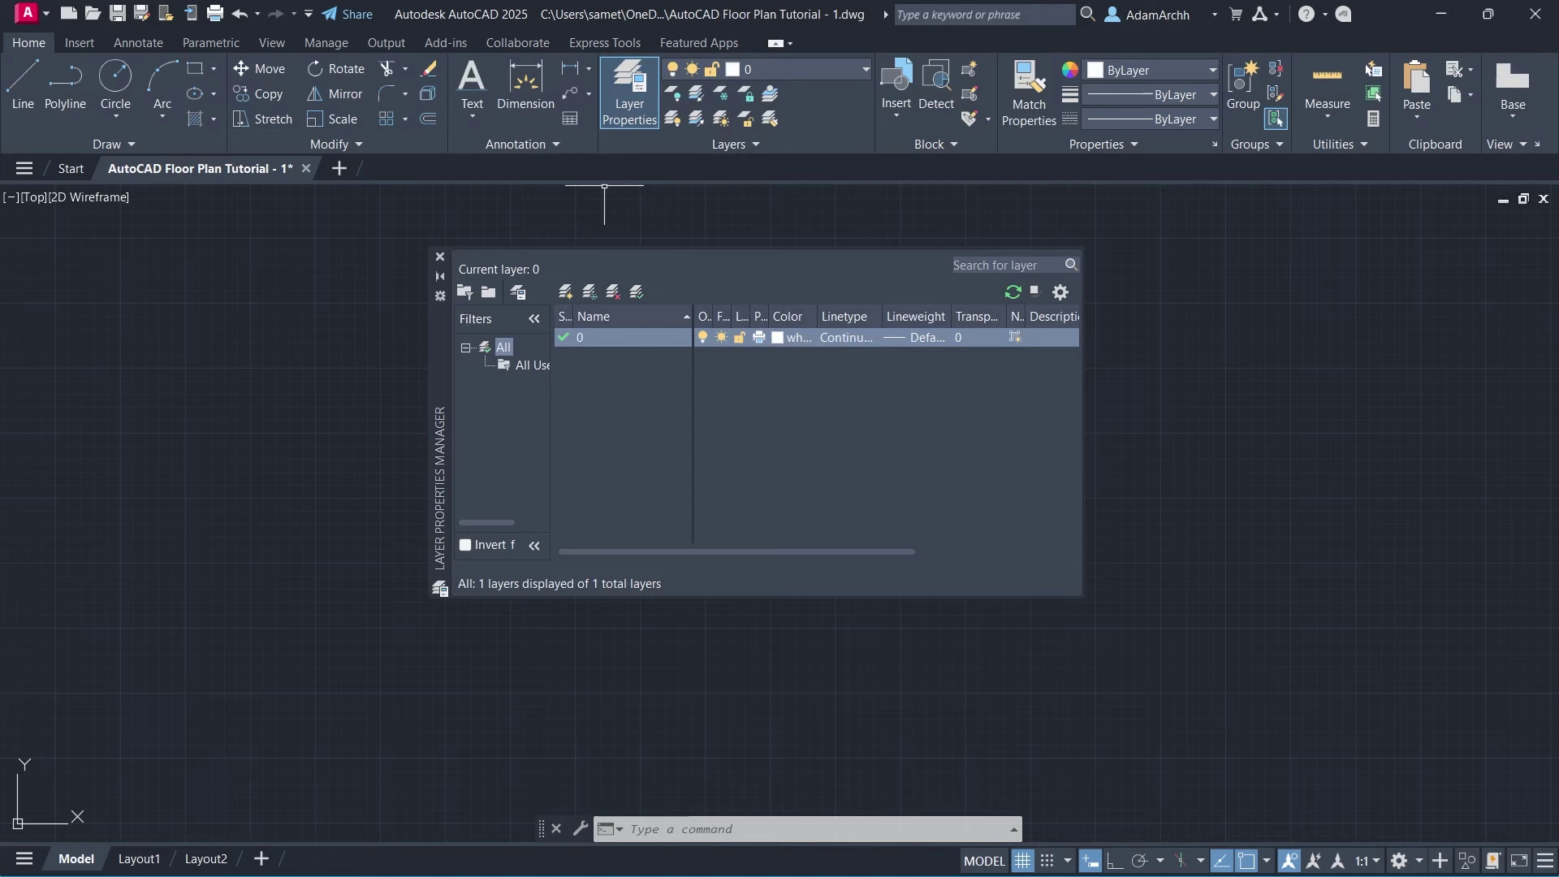
# Create four layers named Columns, Walls, Plaster and Doors-Windows.
pyautogui.click(566, 292)
pyautogui.click(566, 292)
pyautogui.click(618, 361)
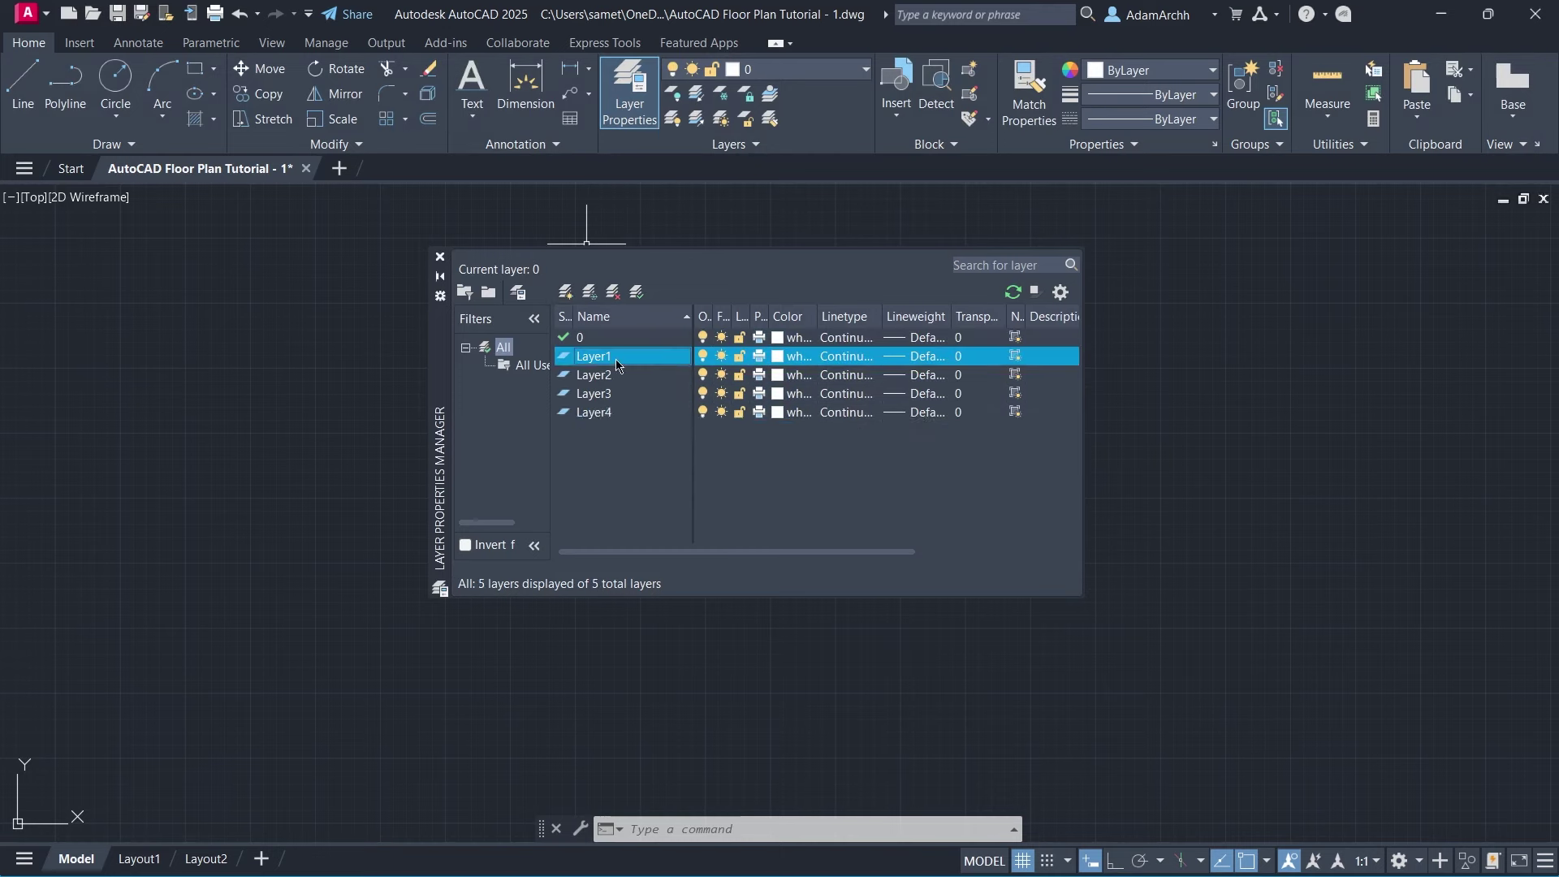
pyautogui.write('Columns')
pyautogui.click(645, 378)
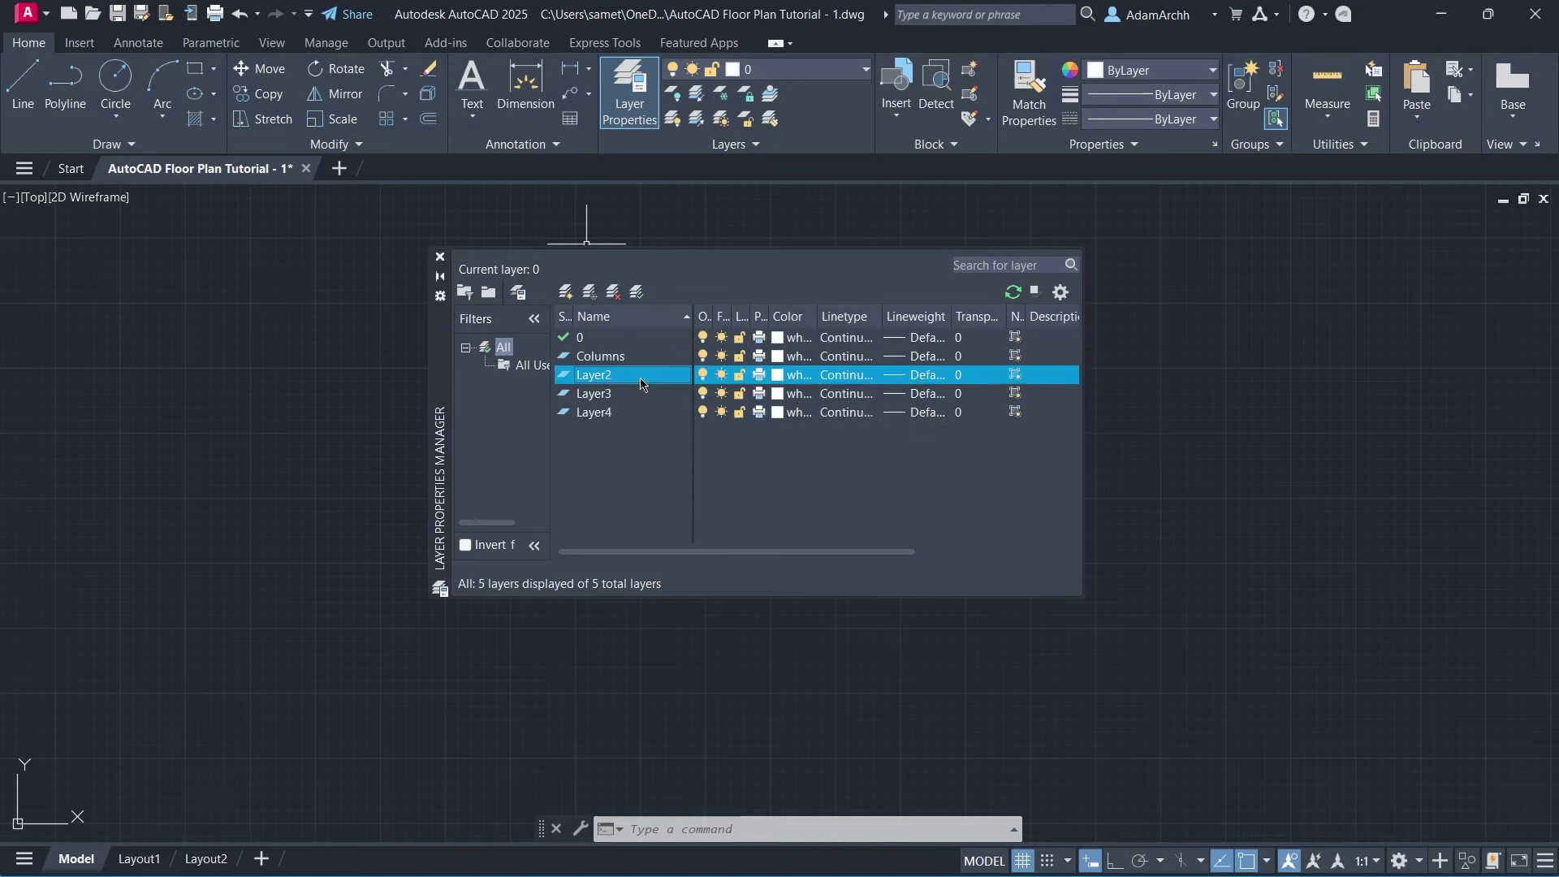
pyautogui.write('W')
pyautogui.press('capslock')
pyautogui.click(663, 393)
pyautogui.click(664, 393)
pyautogui.write('Plast')
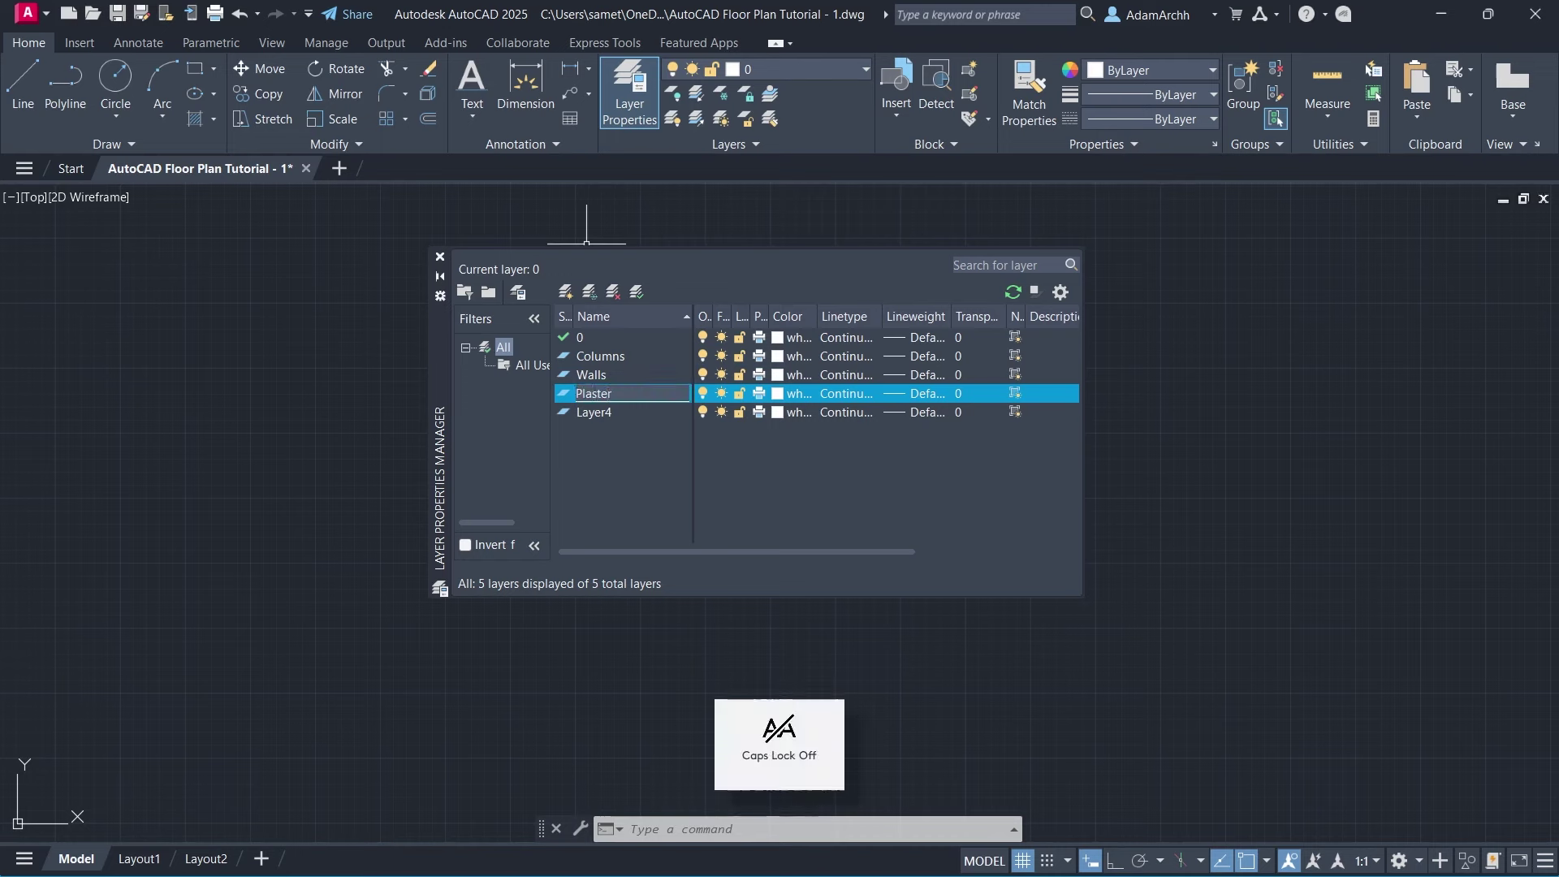
pyautogui.click(650, 412)
pyautogui.write('Doors')
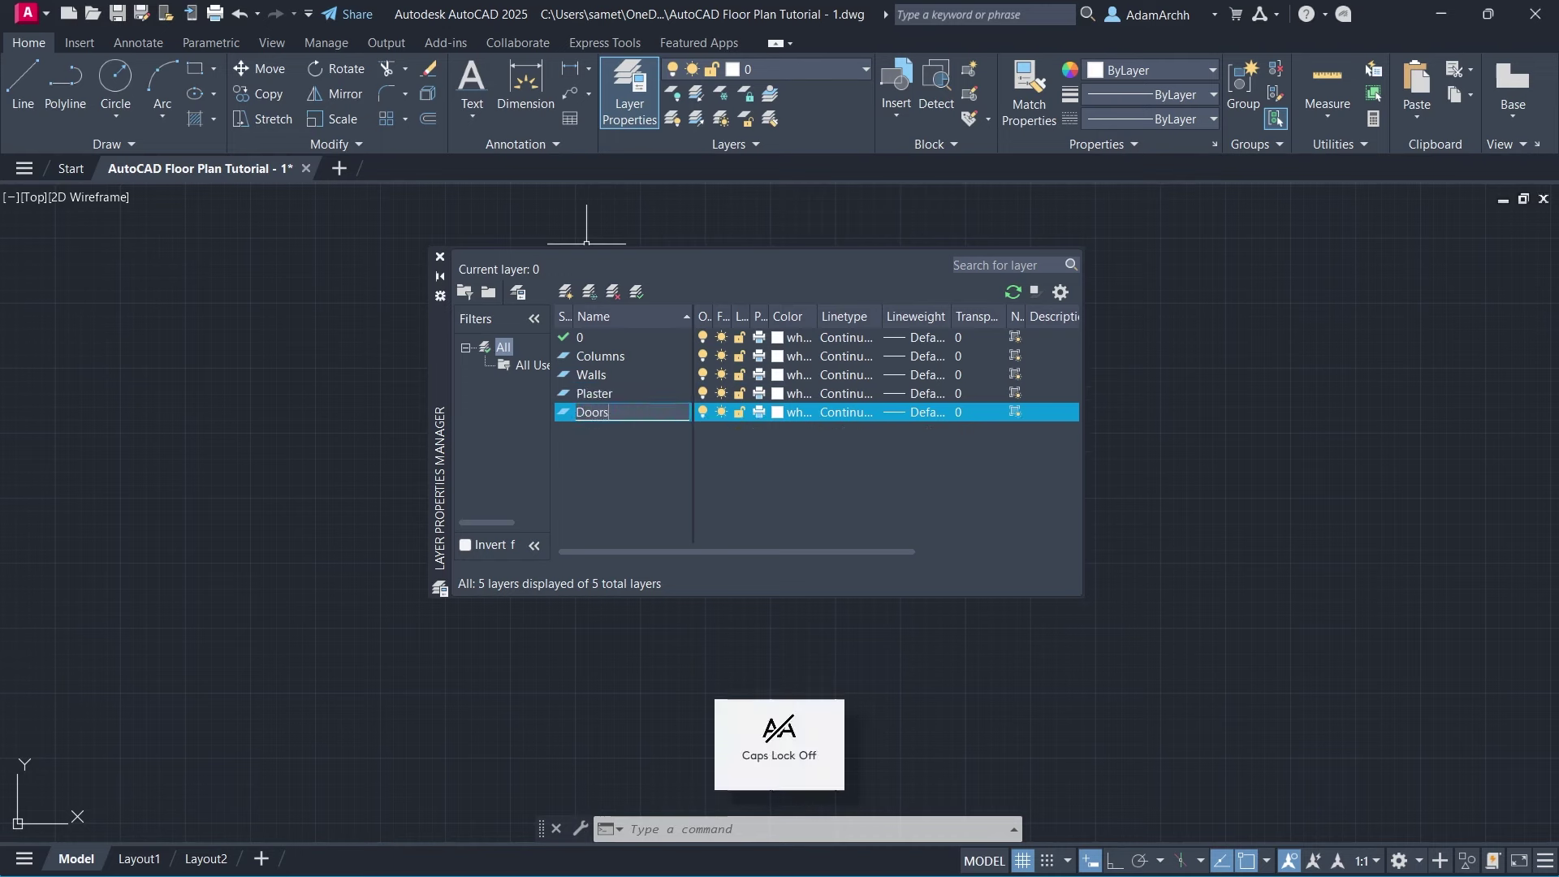
pyautogui.write('-Windows')
# Colour Columns 150, Walls red, Plaster 62, Doors-Windows cyan, and make Walls current.
pyautogui.click(666, 357)
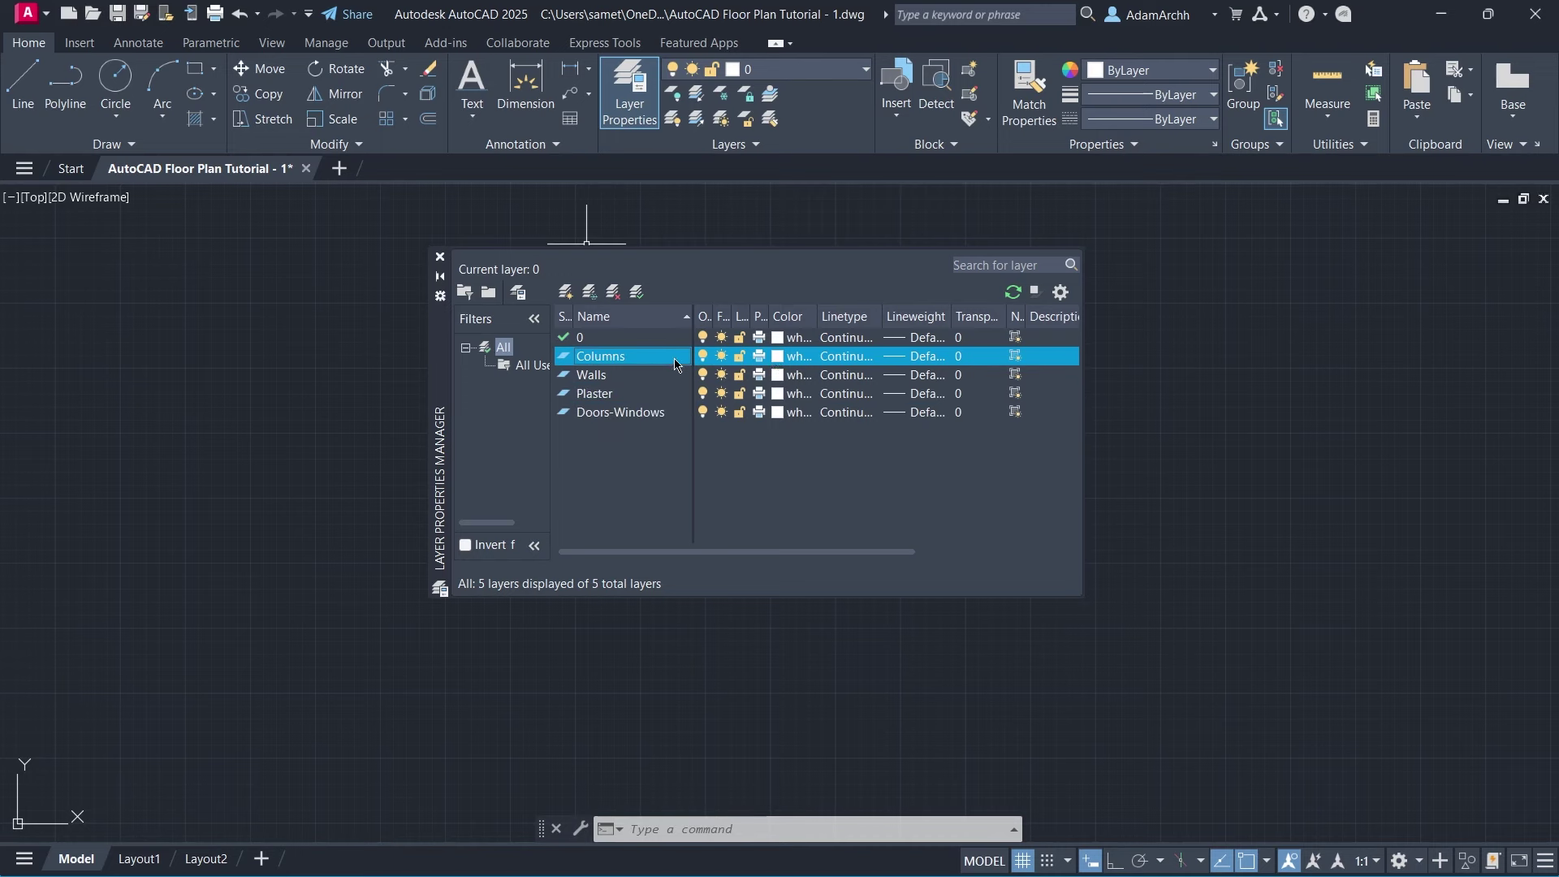
pyautogui.click(779, 357)
pyautogui.click(1038, 607)
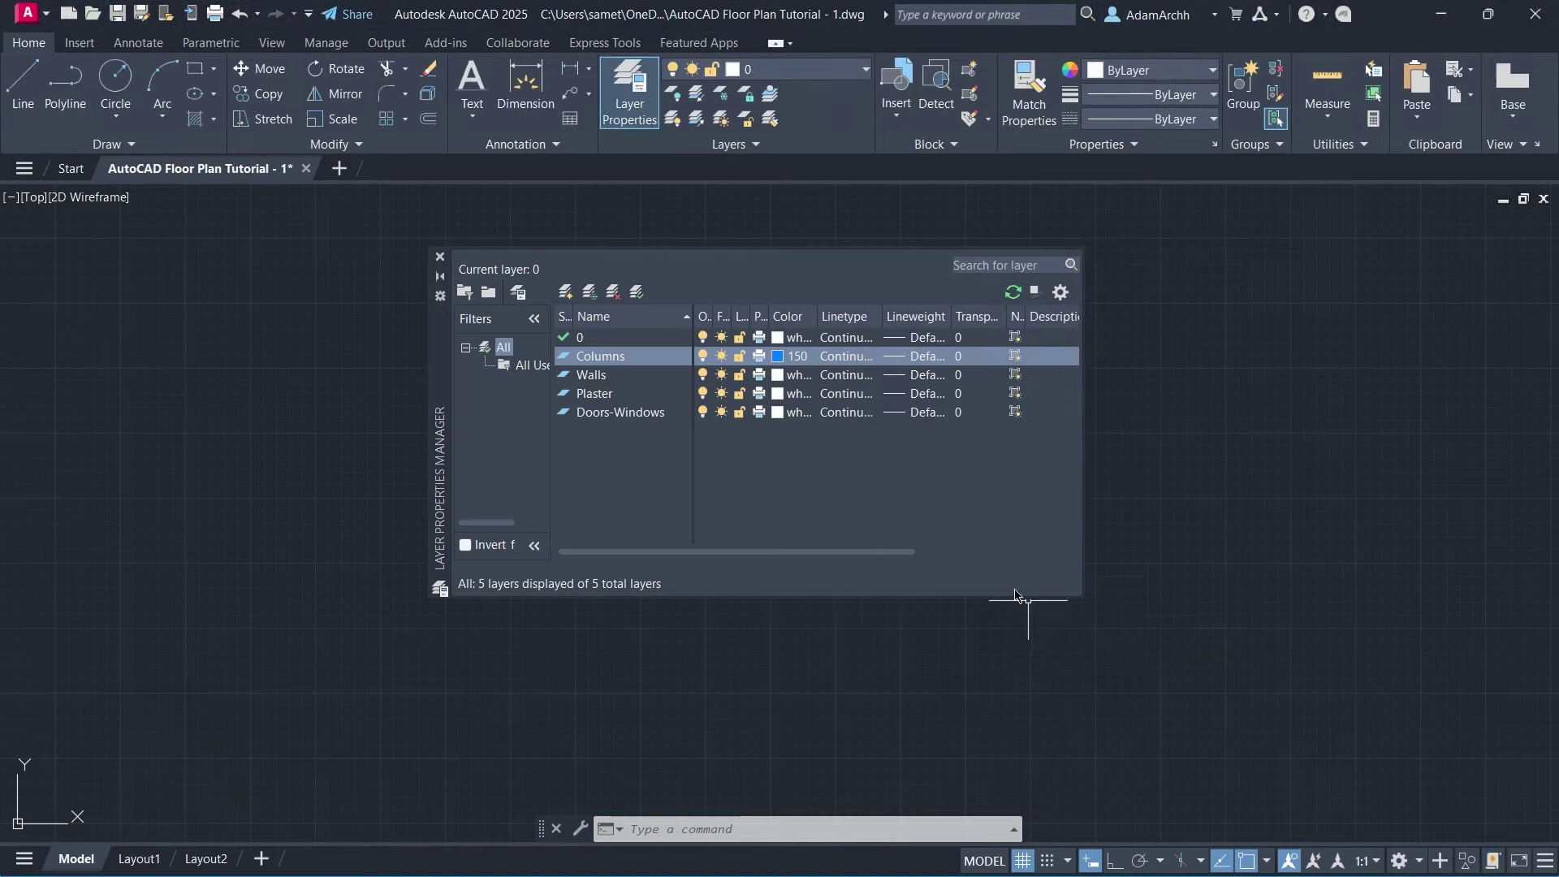
pyautogui.click(782, 375)
pyautogui.click(1055, 607)
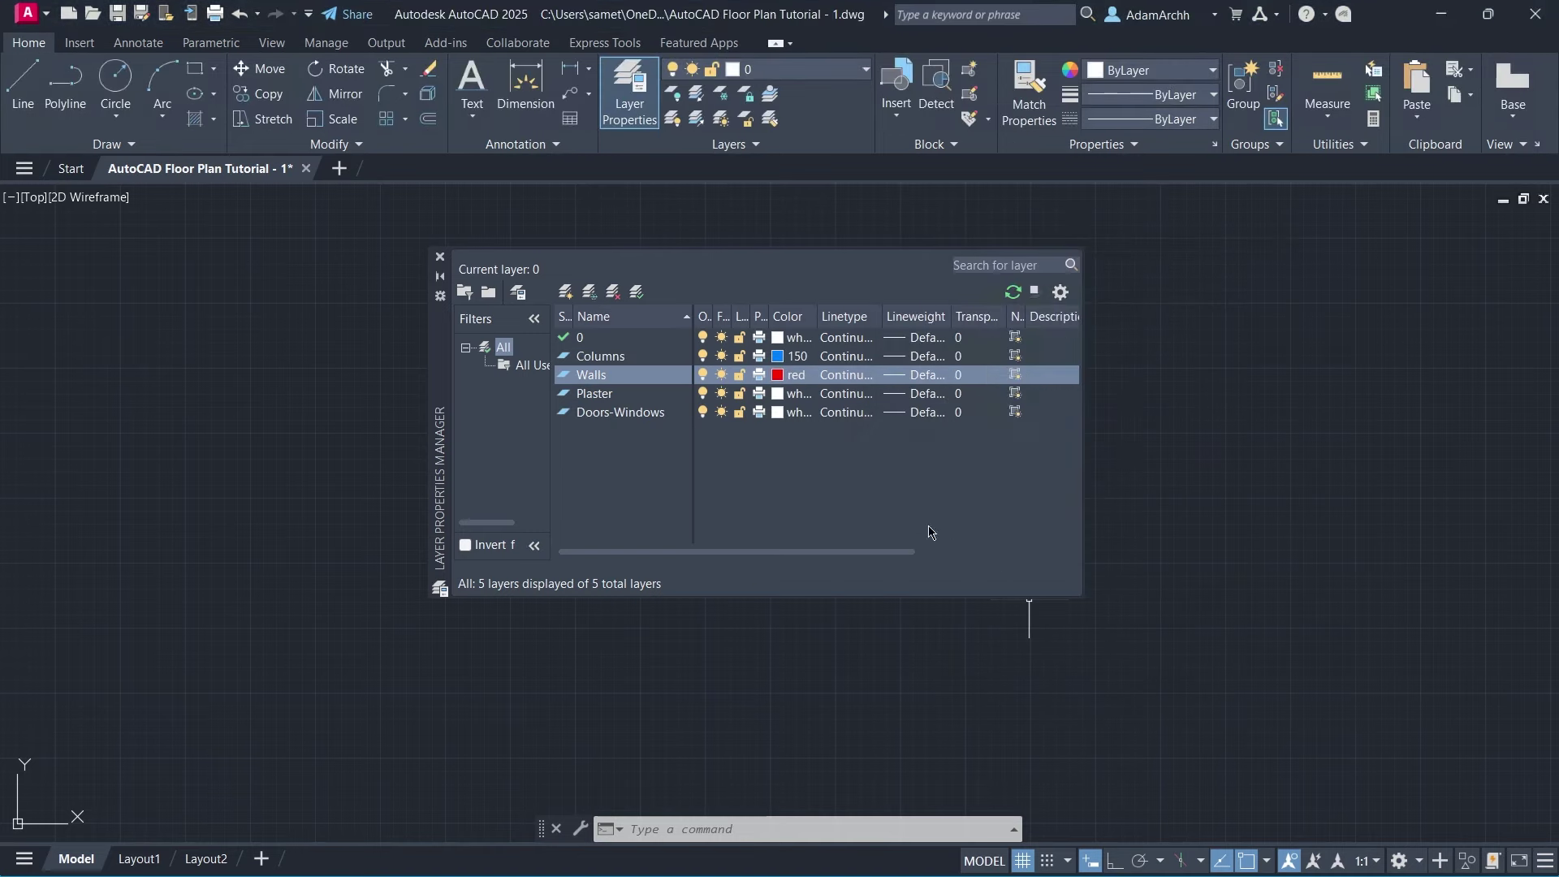
pyautogui.click(784, 394)
pyautogui.click(973, 369)
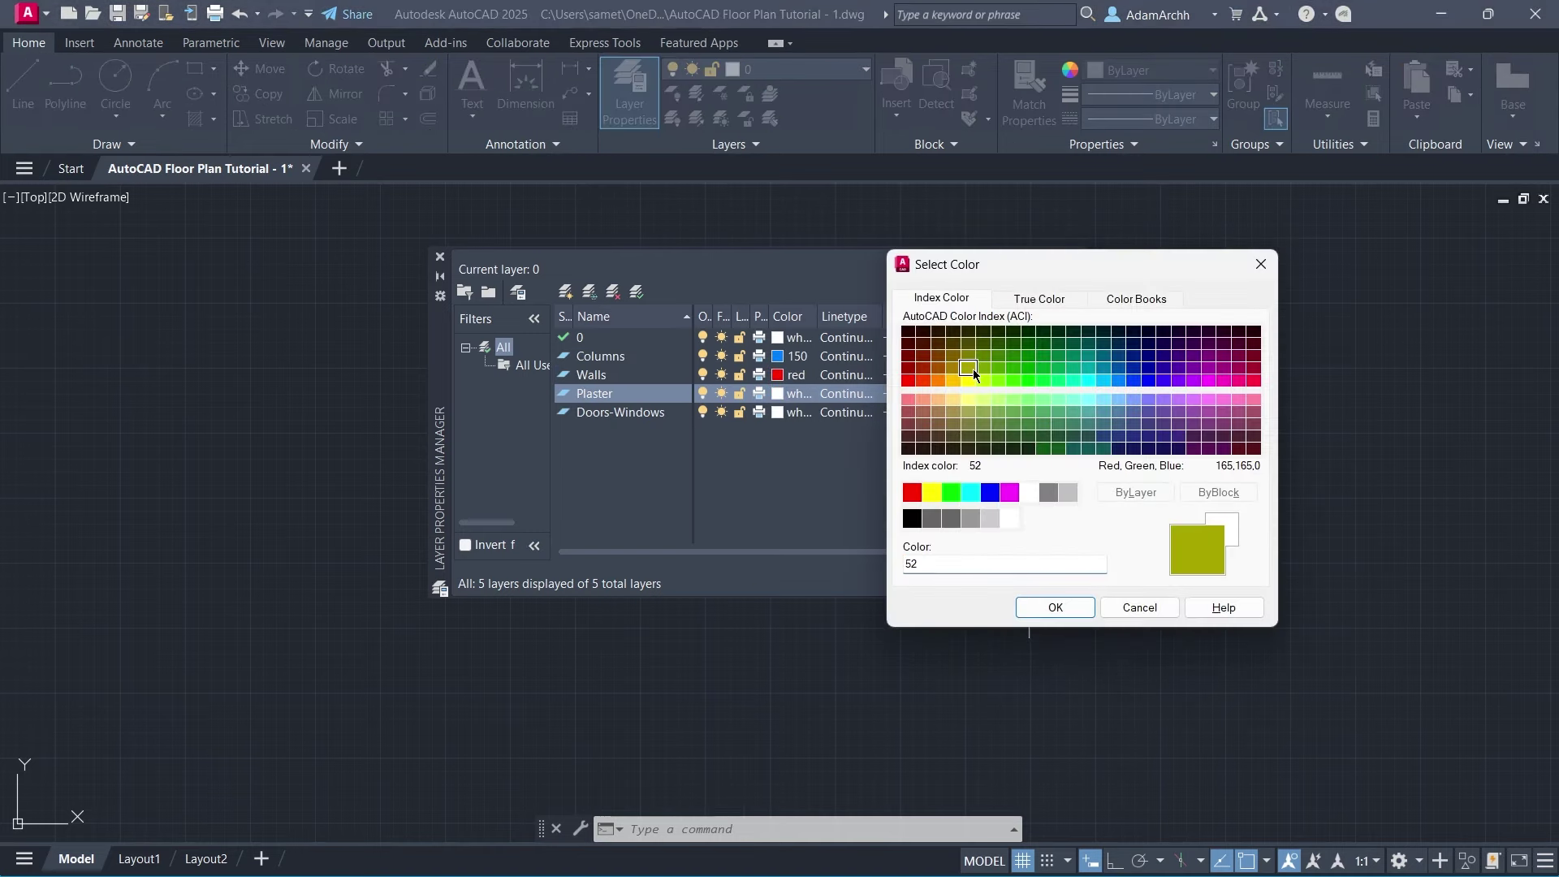
pyautogui.click(1047, 608)
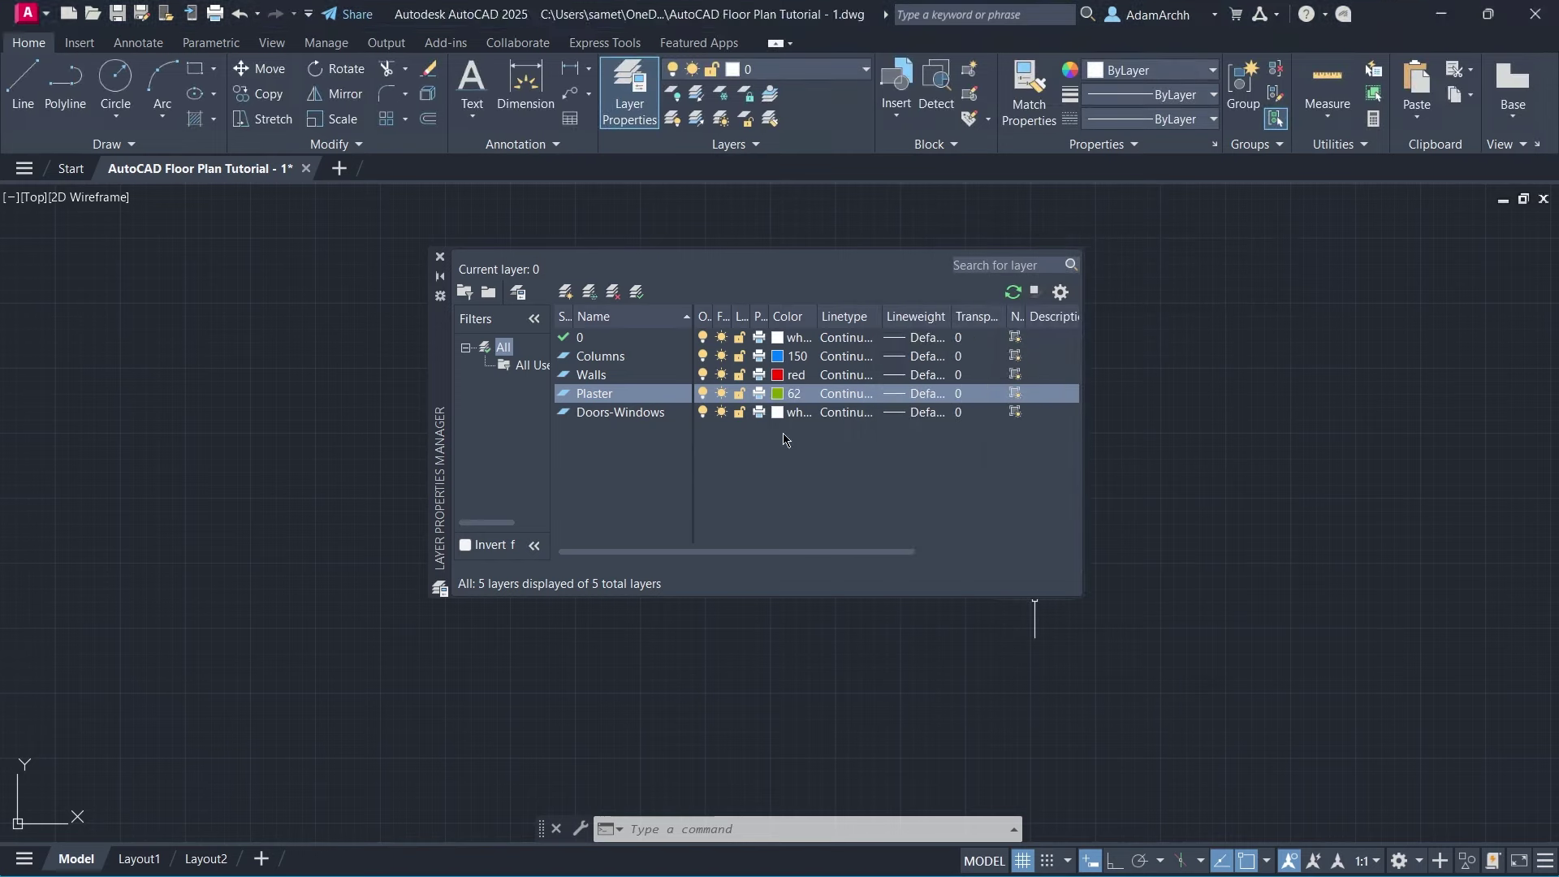
pyautogui.click(784, 412)
pyautogui.click(1040, 606)
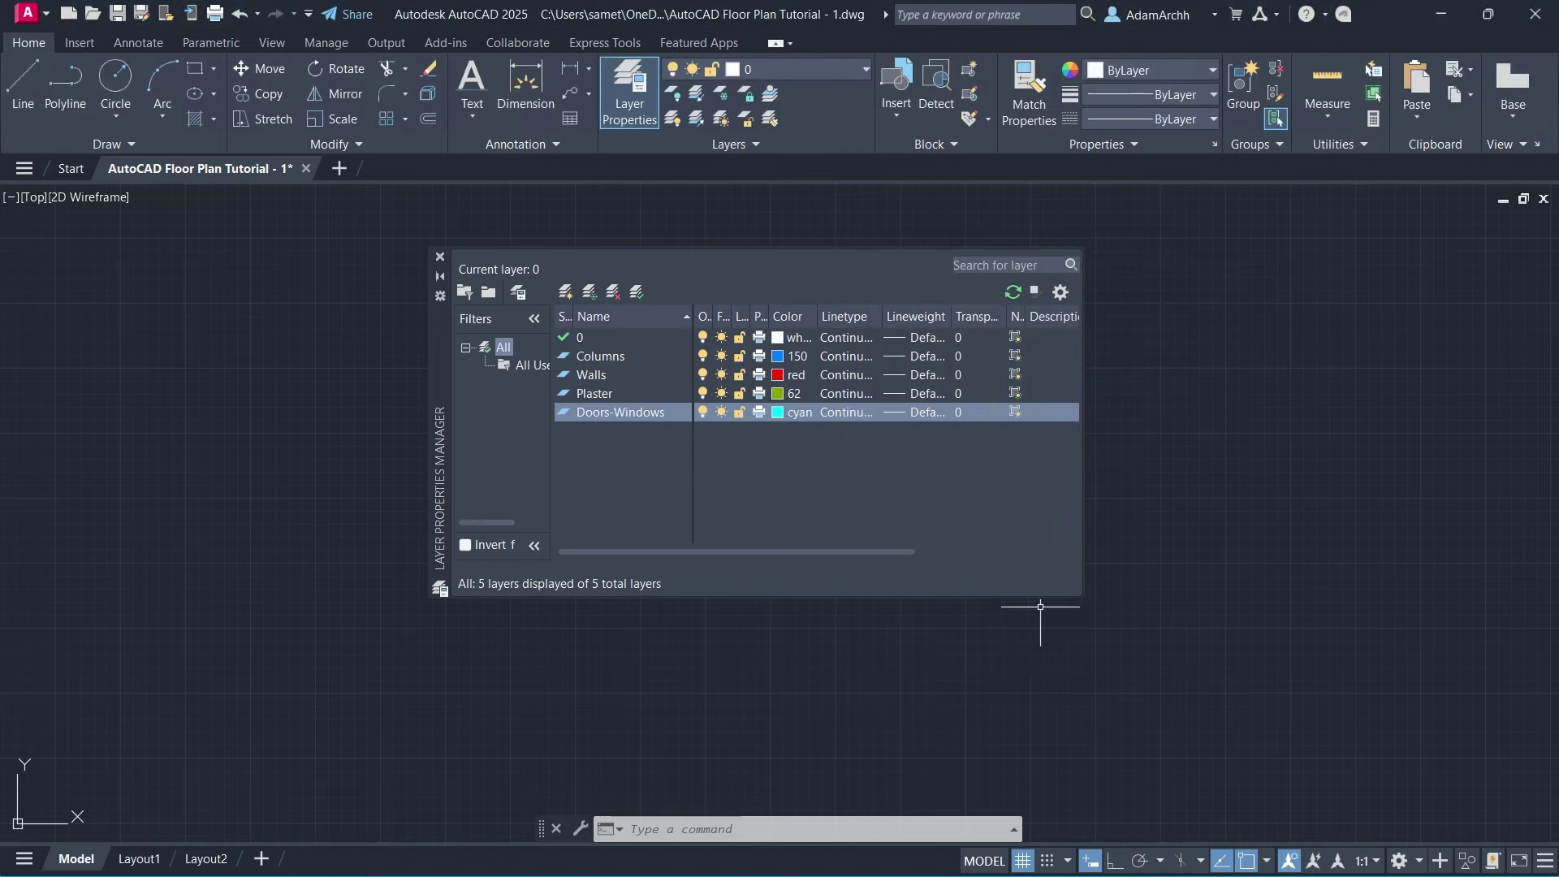
pyautogui.doubleClick(655, 377)
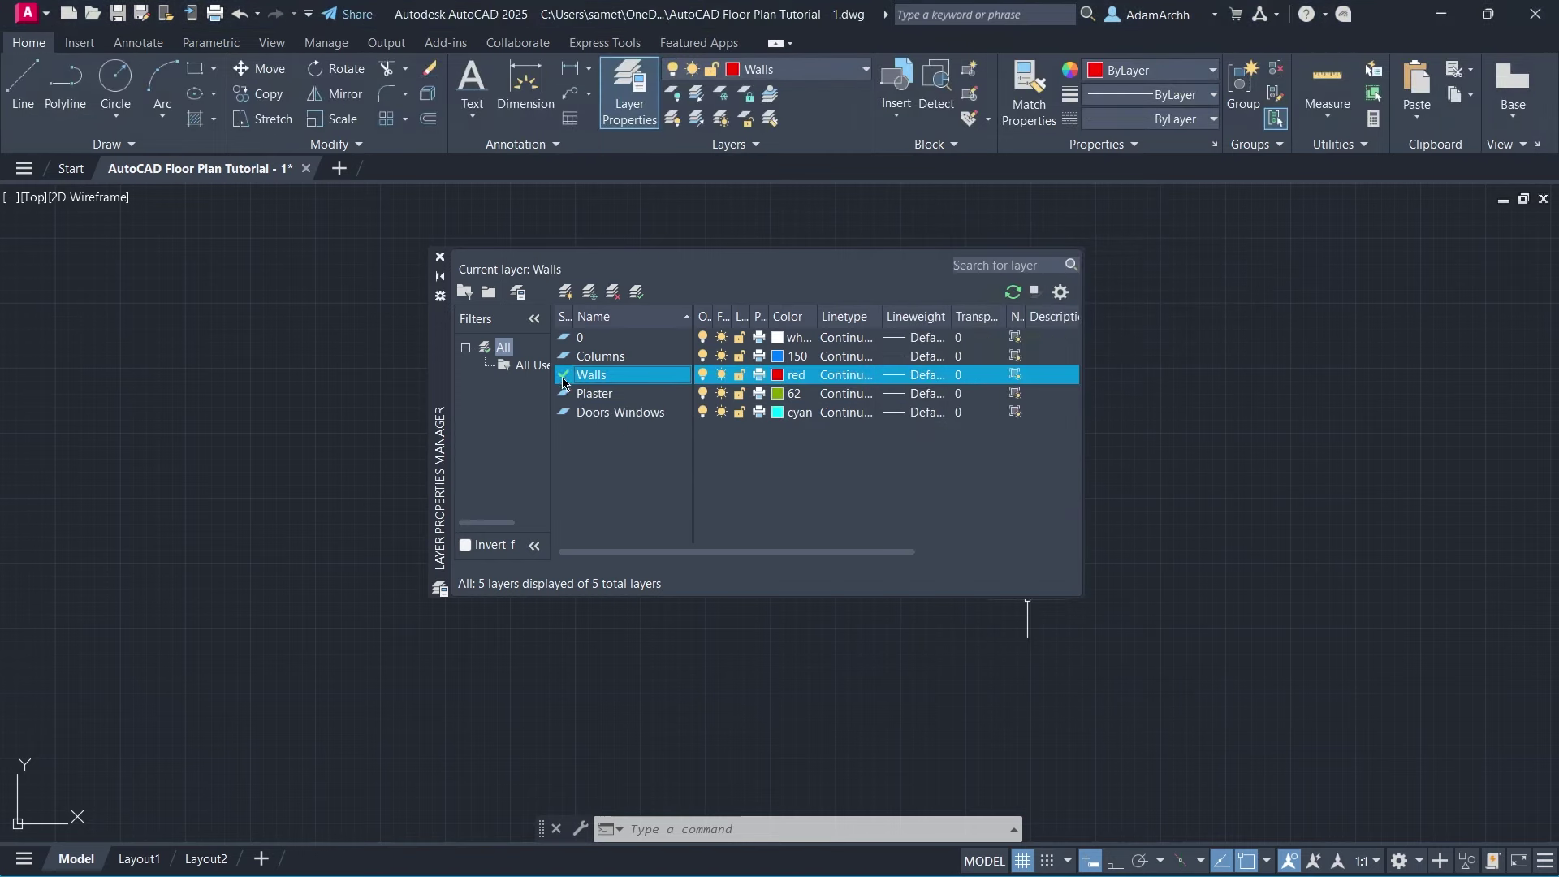
pyautogui.click(439, 257)
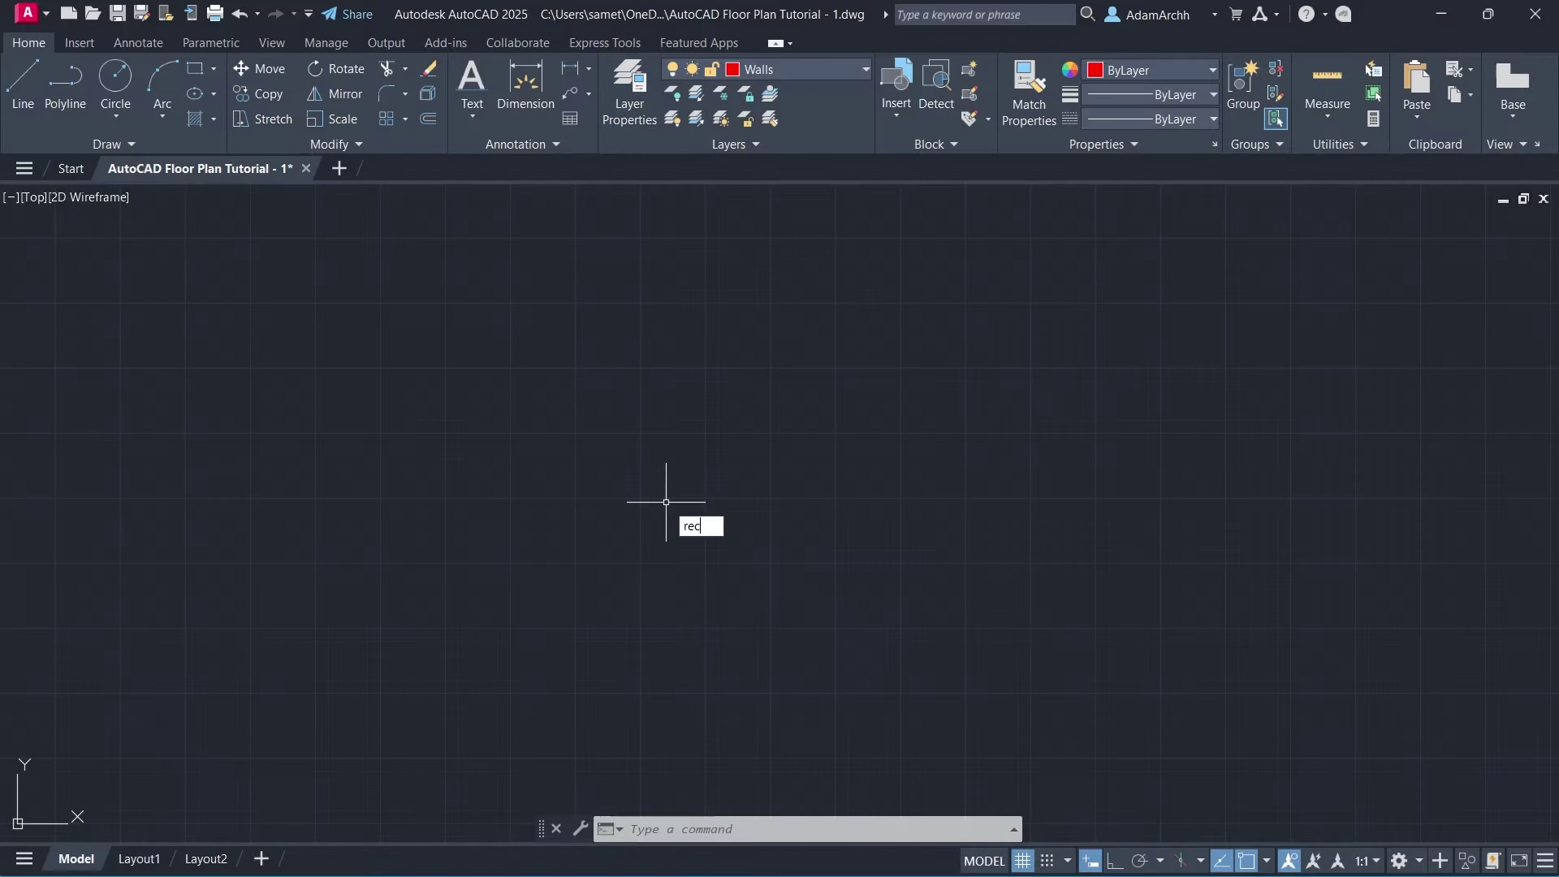
# Draw the 800x800 outer wall rectangle and zoom to fit it.
pyautogui.press('Return')
pyautogui.click(572, 613)
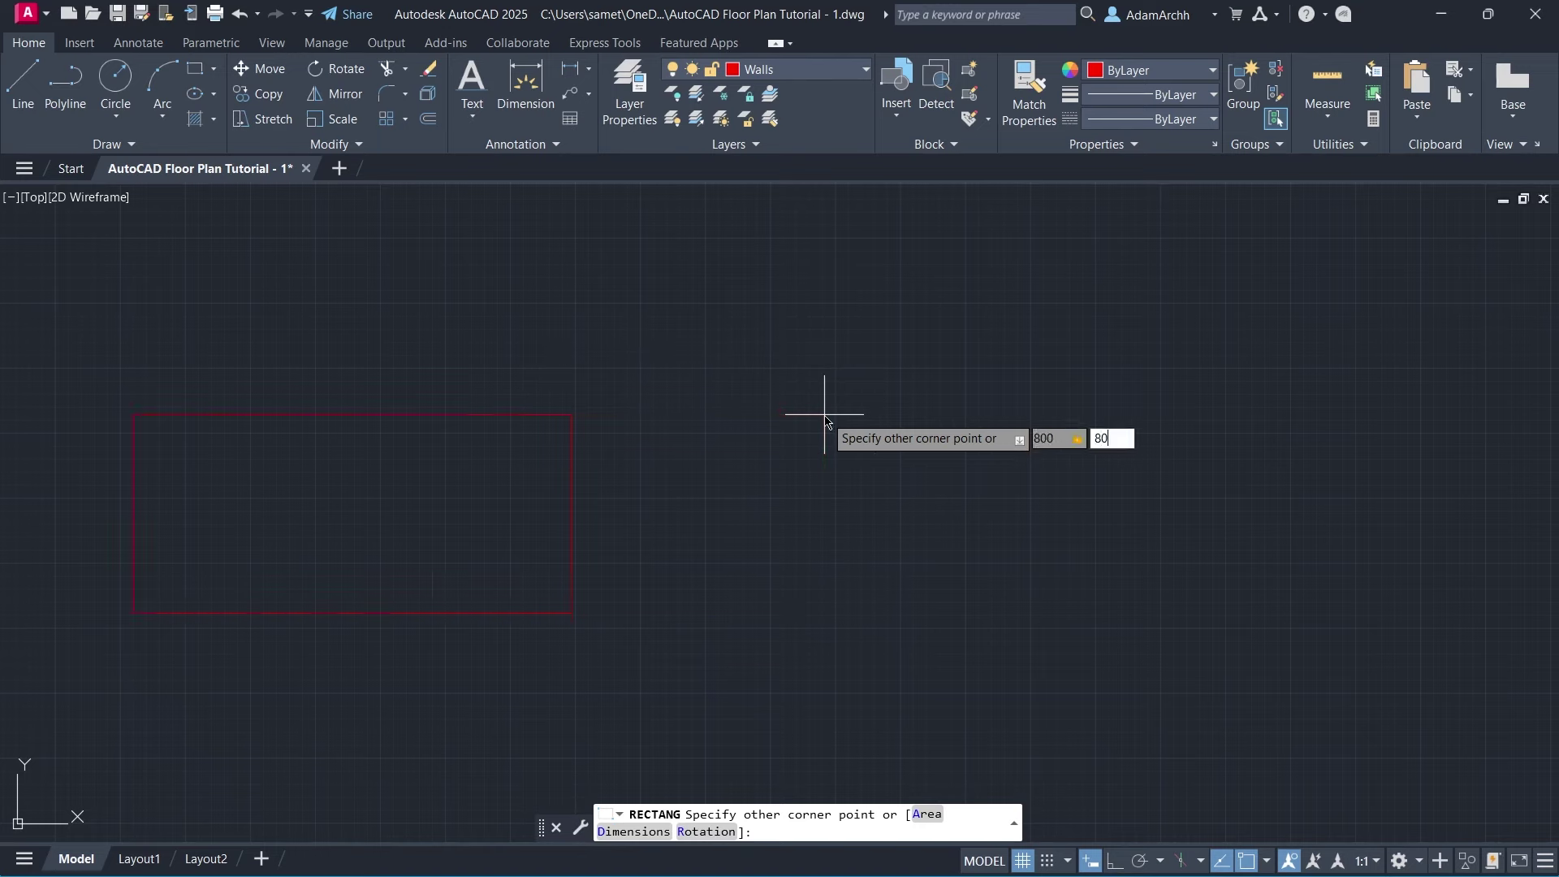
pyautogui.write('0')
pyautogui.press('Return')
pyautogui.press('Return')
pyautogui.click(821, 381)
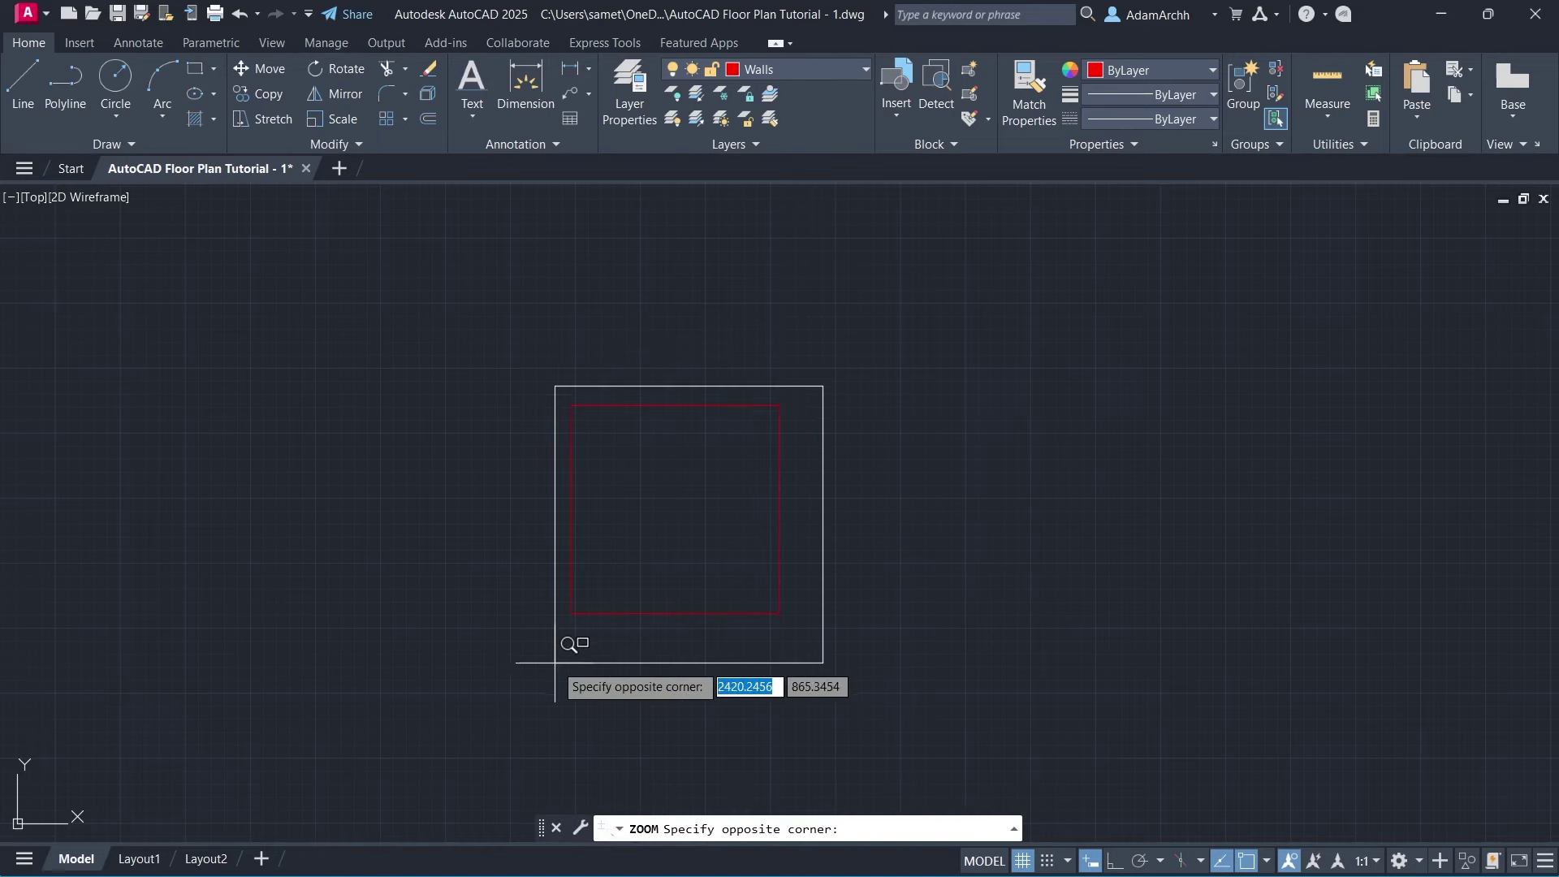
pyautogui.click(560, 661)
# Offset the outer rectangle 20 inward to form the wall thickness.
pyautogui.press('Return')
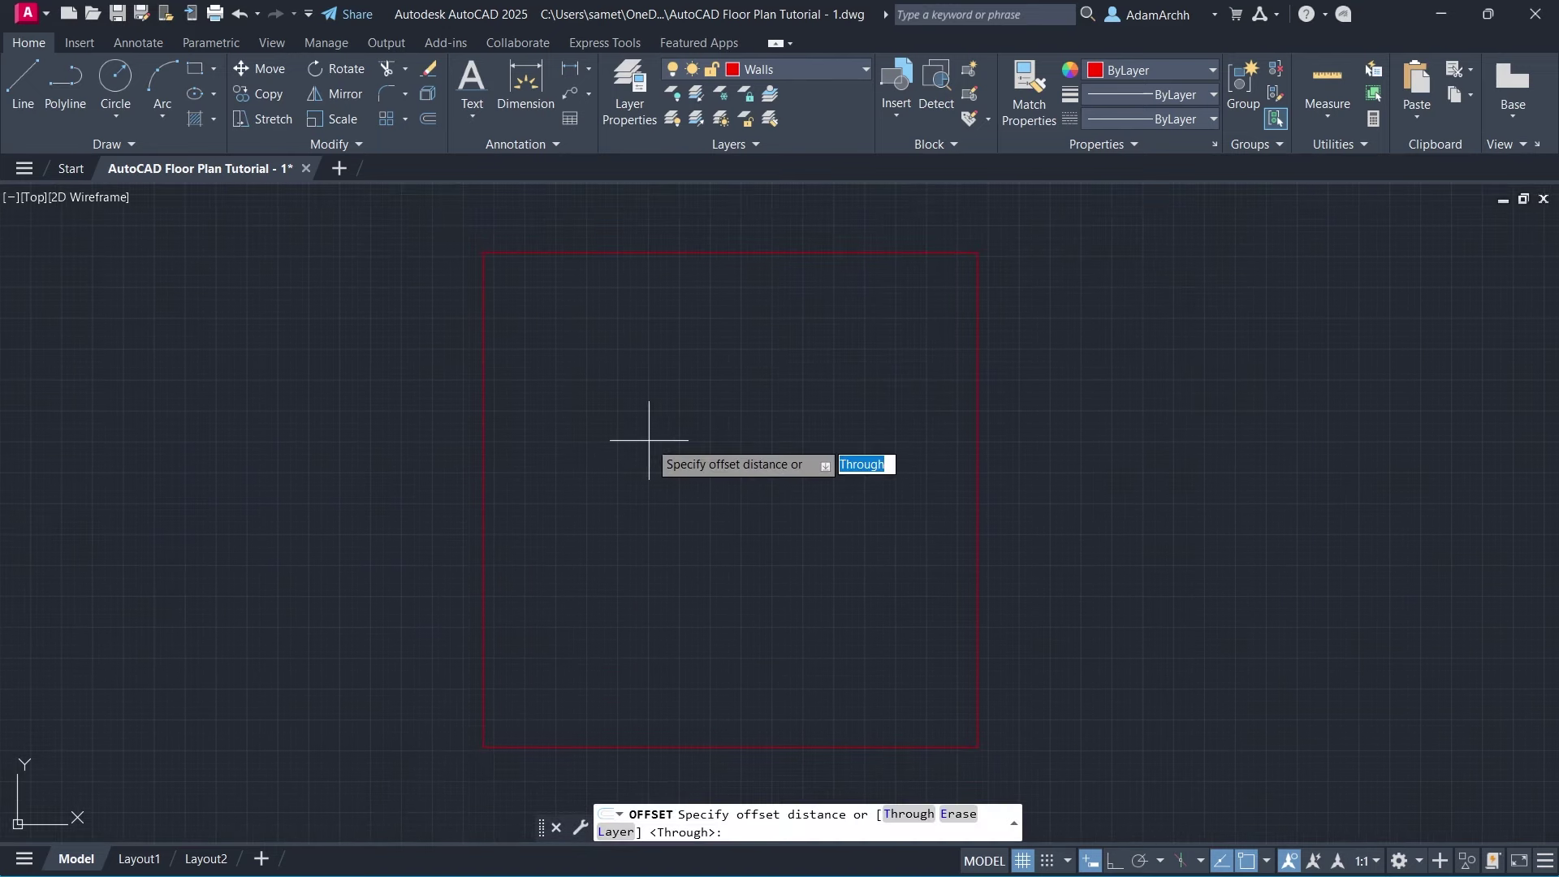
pyautogui.press('Return')
pyautogui.click(671, 253)
pyautogui.click(673, 393)
# Draw a vertical interior wall line and a horizontal one to the right wall.
pyautogui.press('Return')
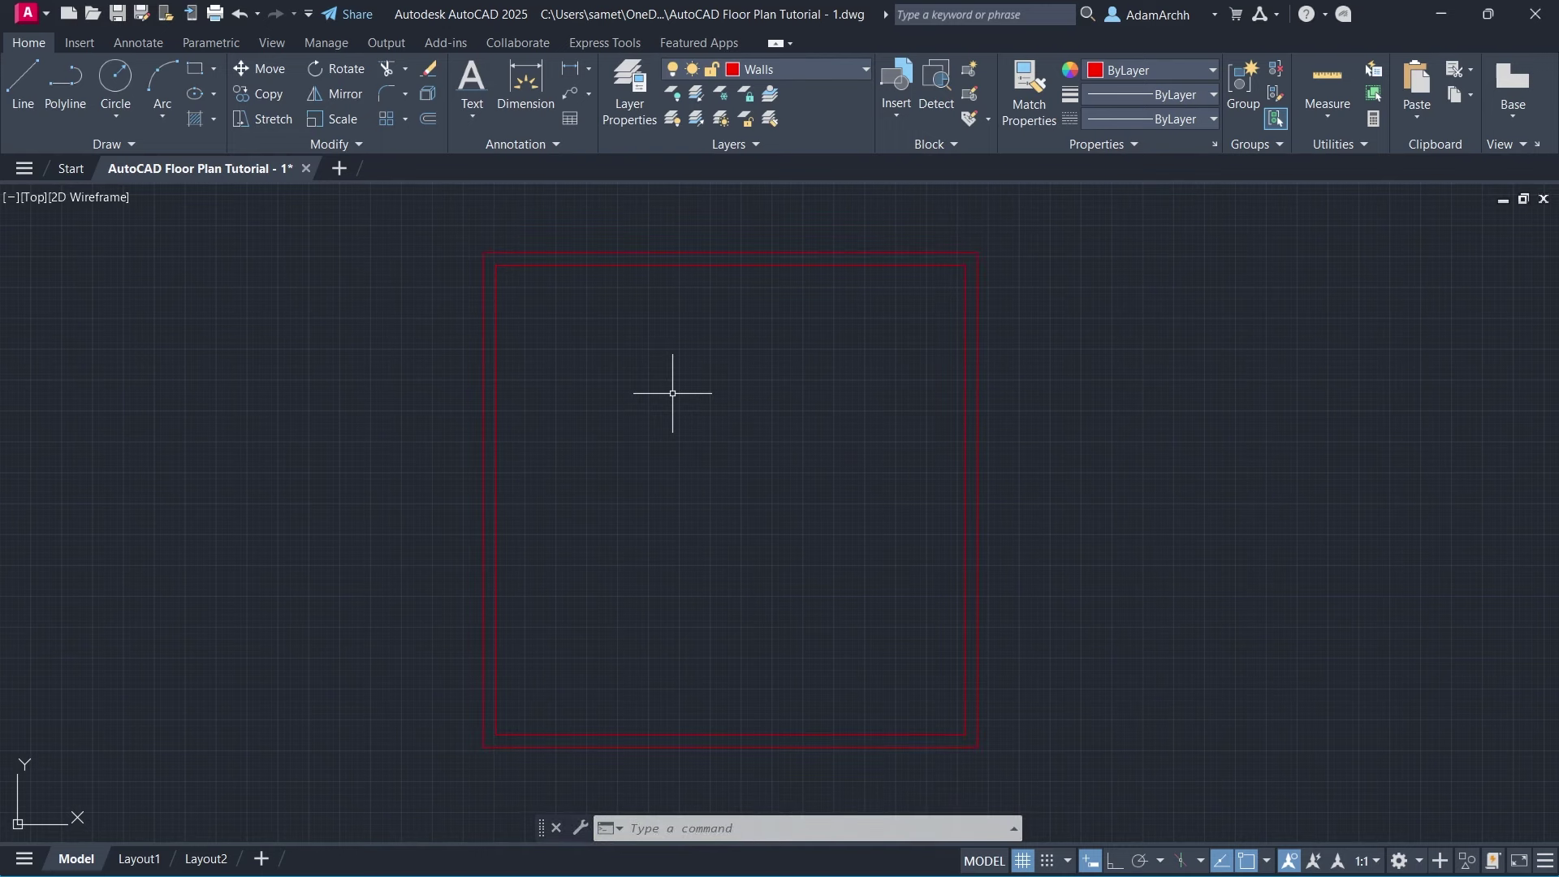
pyautogui.write('l')
pyautogui.press('Return')
pyautogui.click(731, 264)
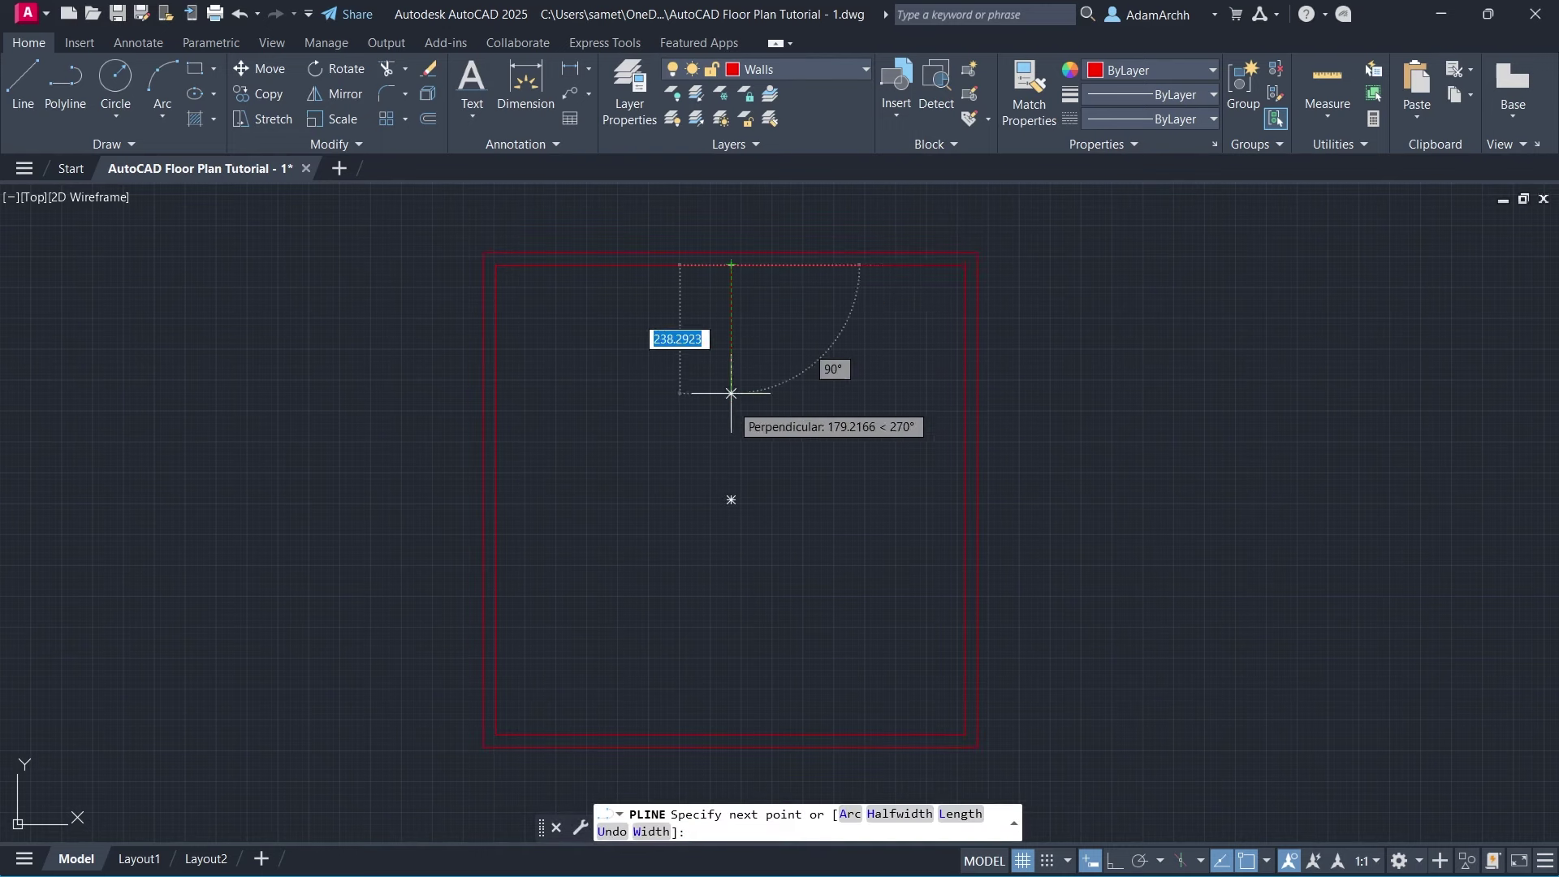
pyautogui.click(731, 734)
pyautogui.press('Return')
# Copy the vertical wall line 180 to the right and the horizontal line downward.
pyautogui.press('Return')
pyautogui.click(730, 500)
pyautogui.click(964, 500)
pyautogui.press('Return')
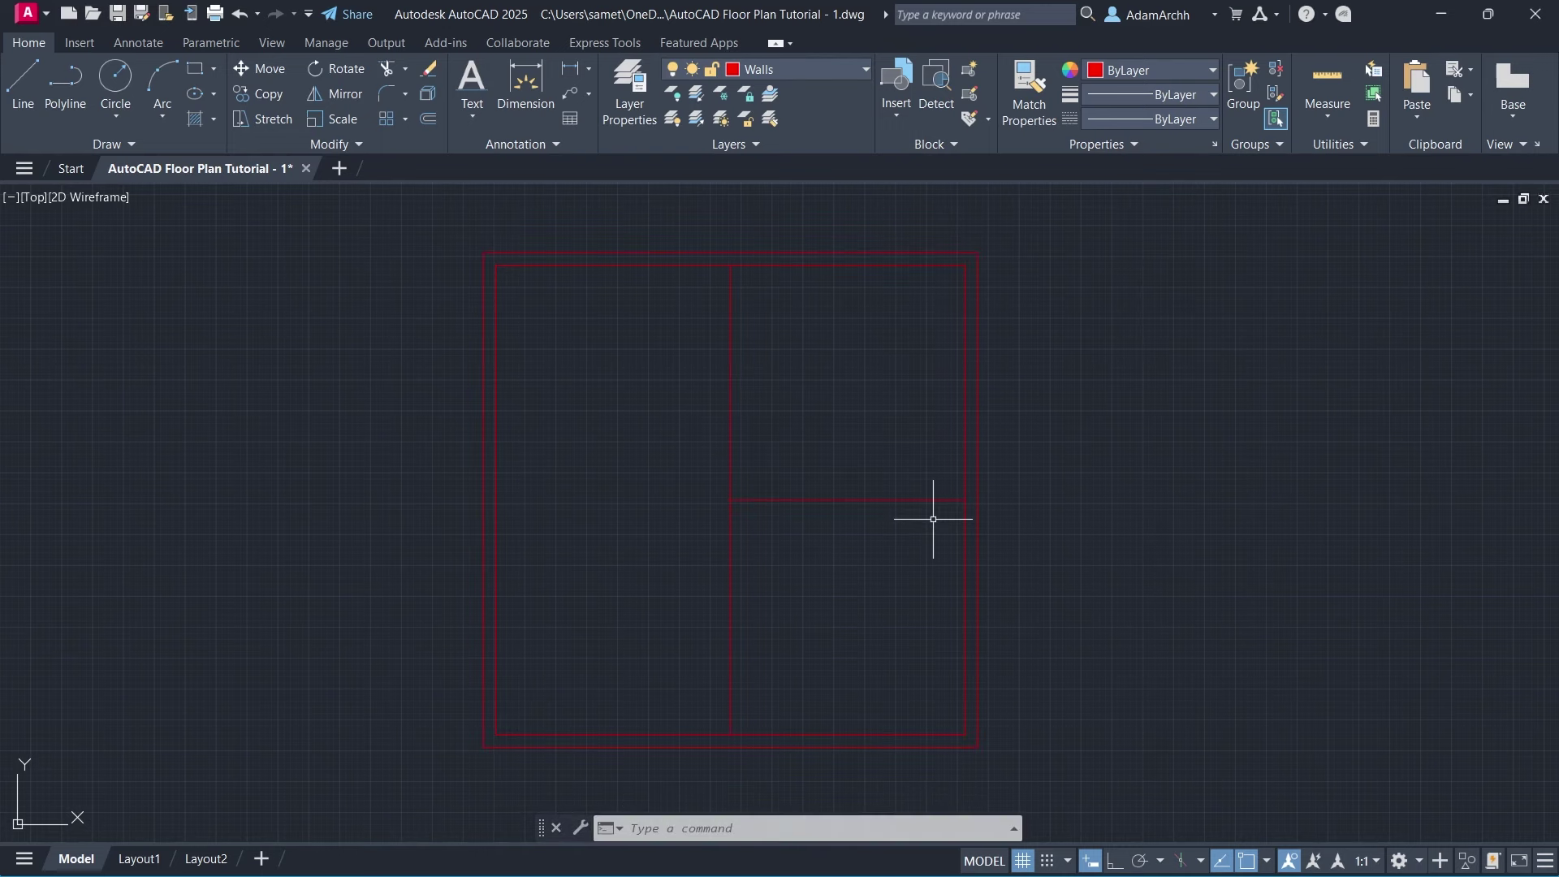
pyautogui.write('co')
pyautogui.press('Return')
pyautogui.click(733, 562)
pyautogui.press('Return')
pyautogui.click(731, 500)
pyautogui.write('180')
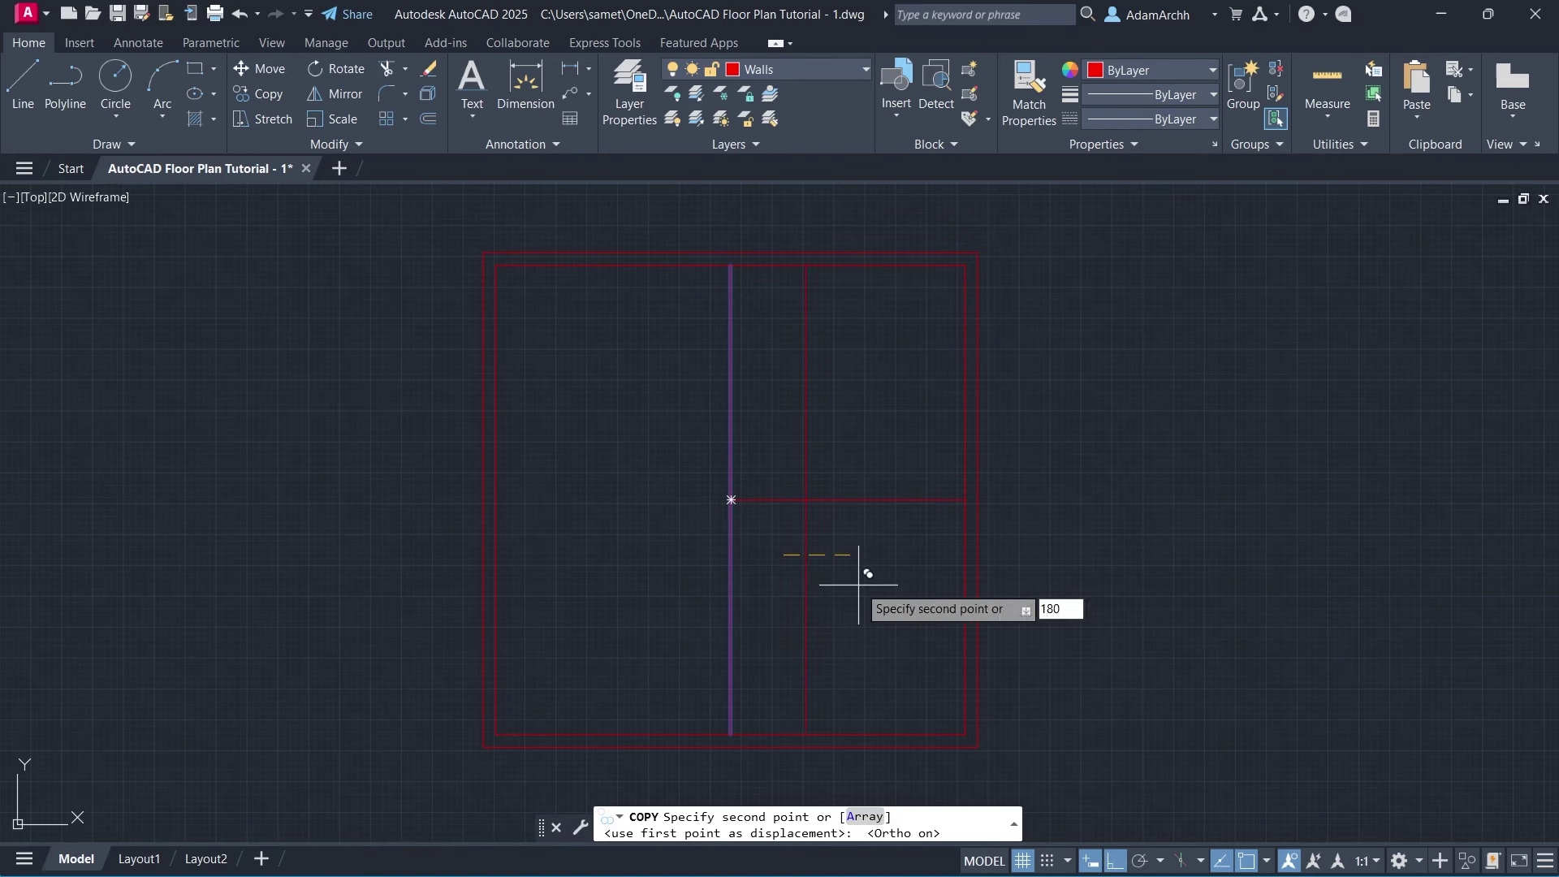
pyautogui.press('Return')
pyautogui.press('Return')
pyautogui.press('Return')
pyautogui.click(893, 500)
pyautogui.press('Return')
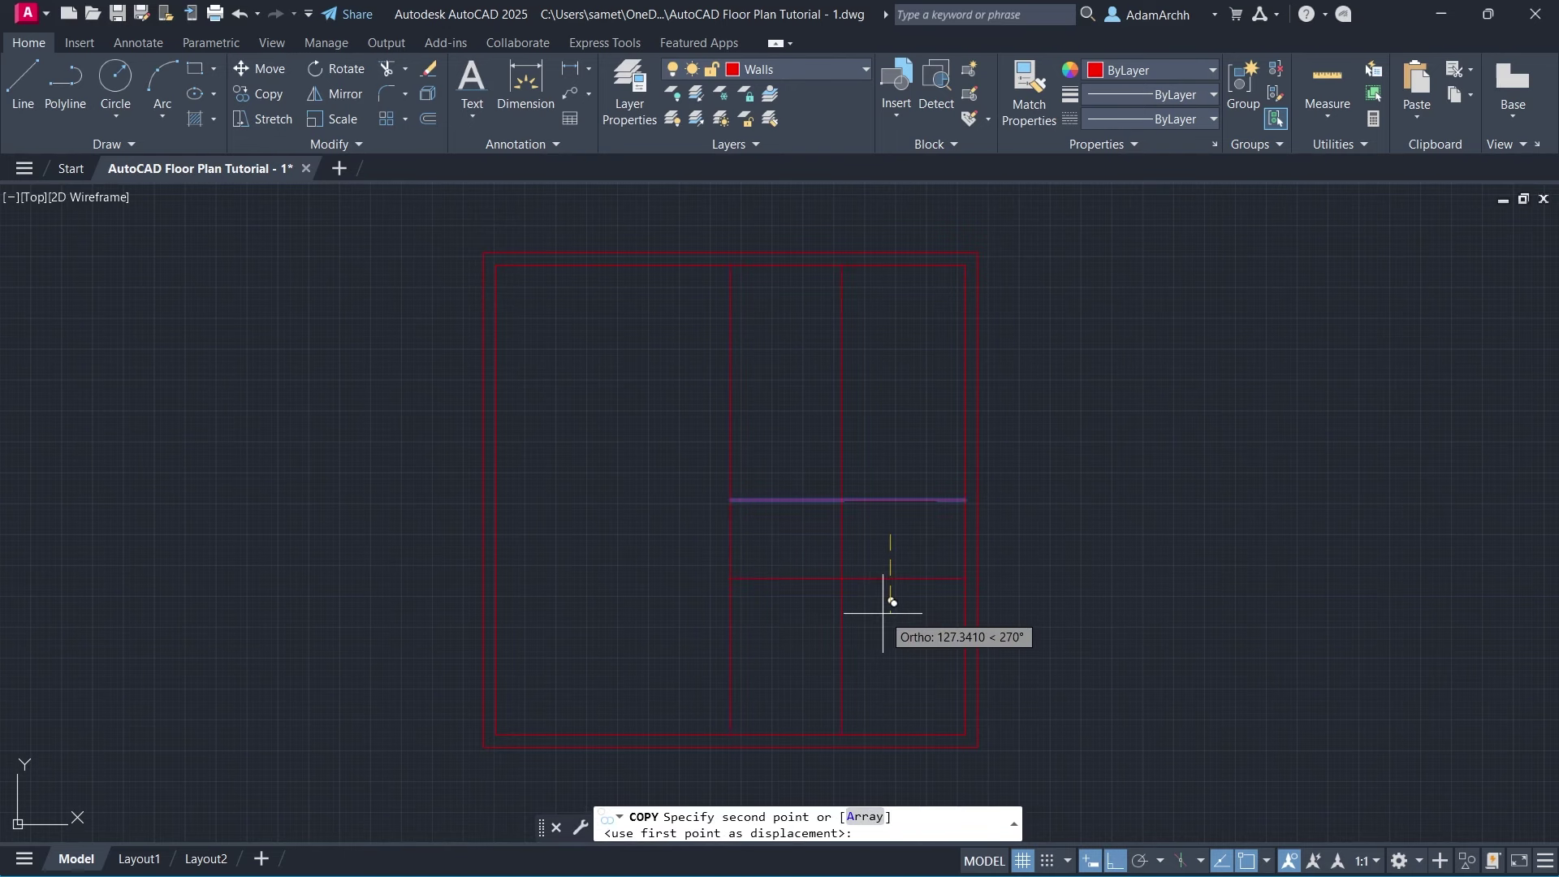
# Trim the wall segment between the vertical interior lines.
pyautogui.press('Return')
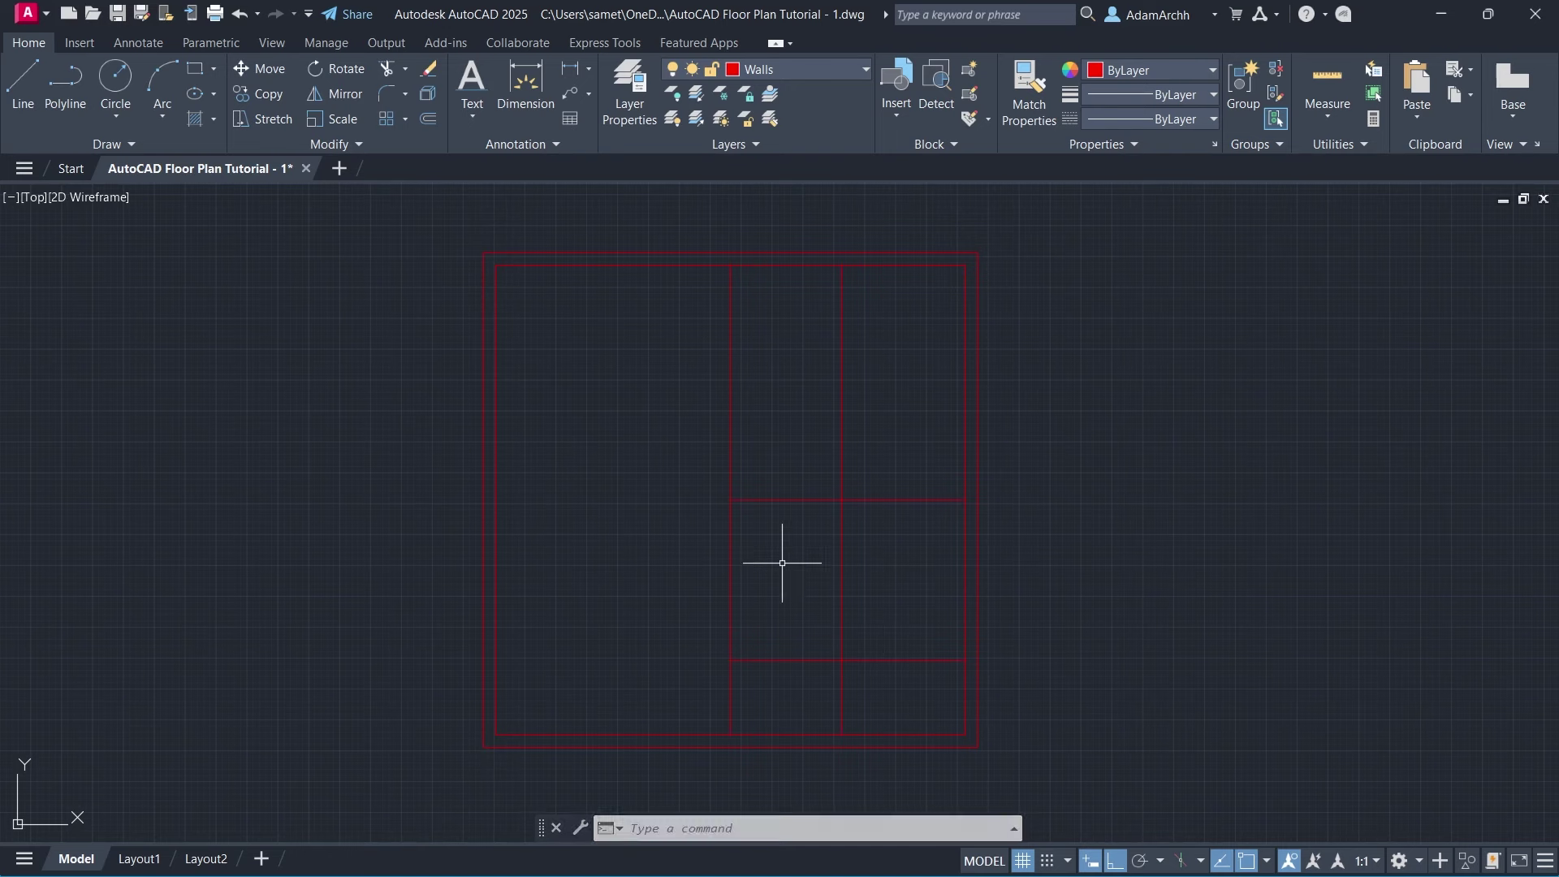
pyautogui.write('tr')
pyautogui.press('Return')
pyautogui.click(793, 657)
# Trim the copied line's upper part and offset four interior wall lines for thickness.
pyautogui.click(842, 452)
pyautogui.press('Return')
pyautogui.press('Return')
pyautogui.write('0')
pyautogui.press('Return')
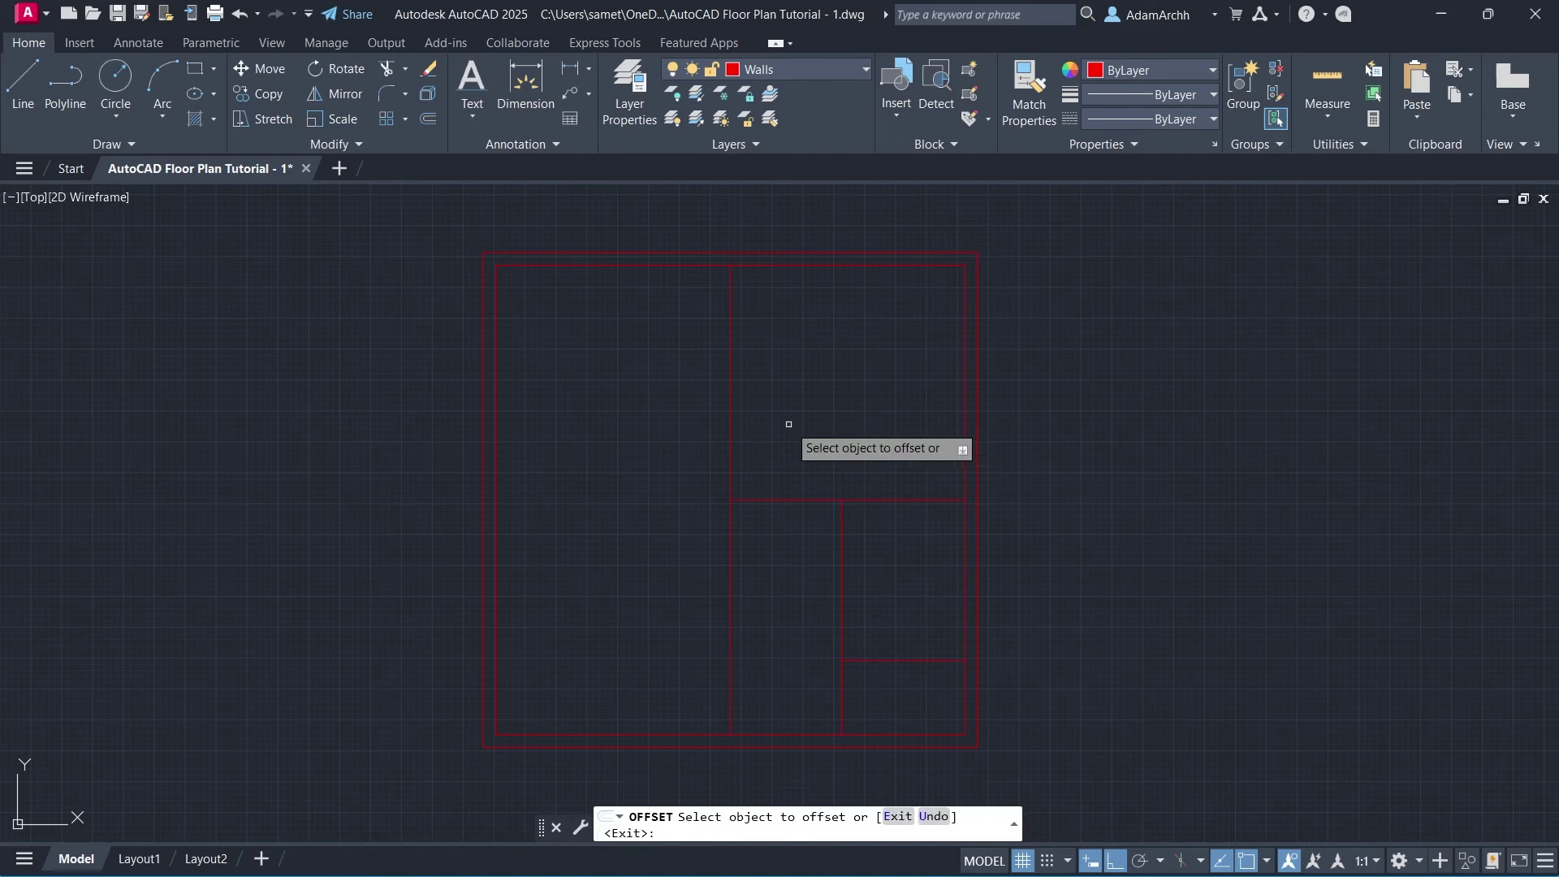
pyautogui.click(731, 428)
pyautogui.click(779, 463)
pyautogui.click(793, 501)
pyautogui.click(793, 555)
pyautogui.click(842, 557)
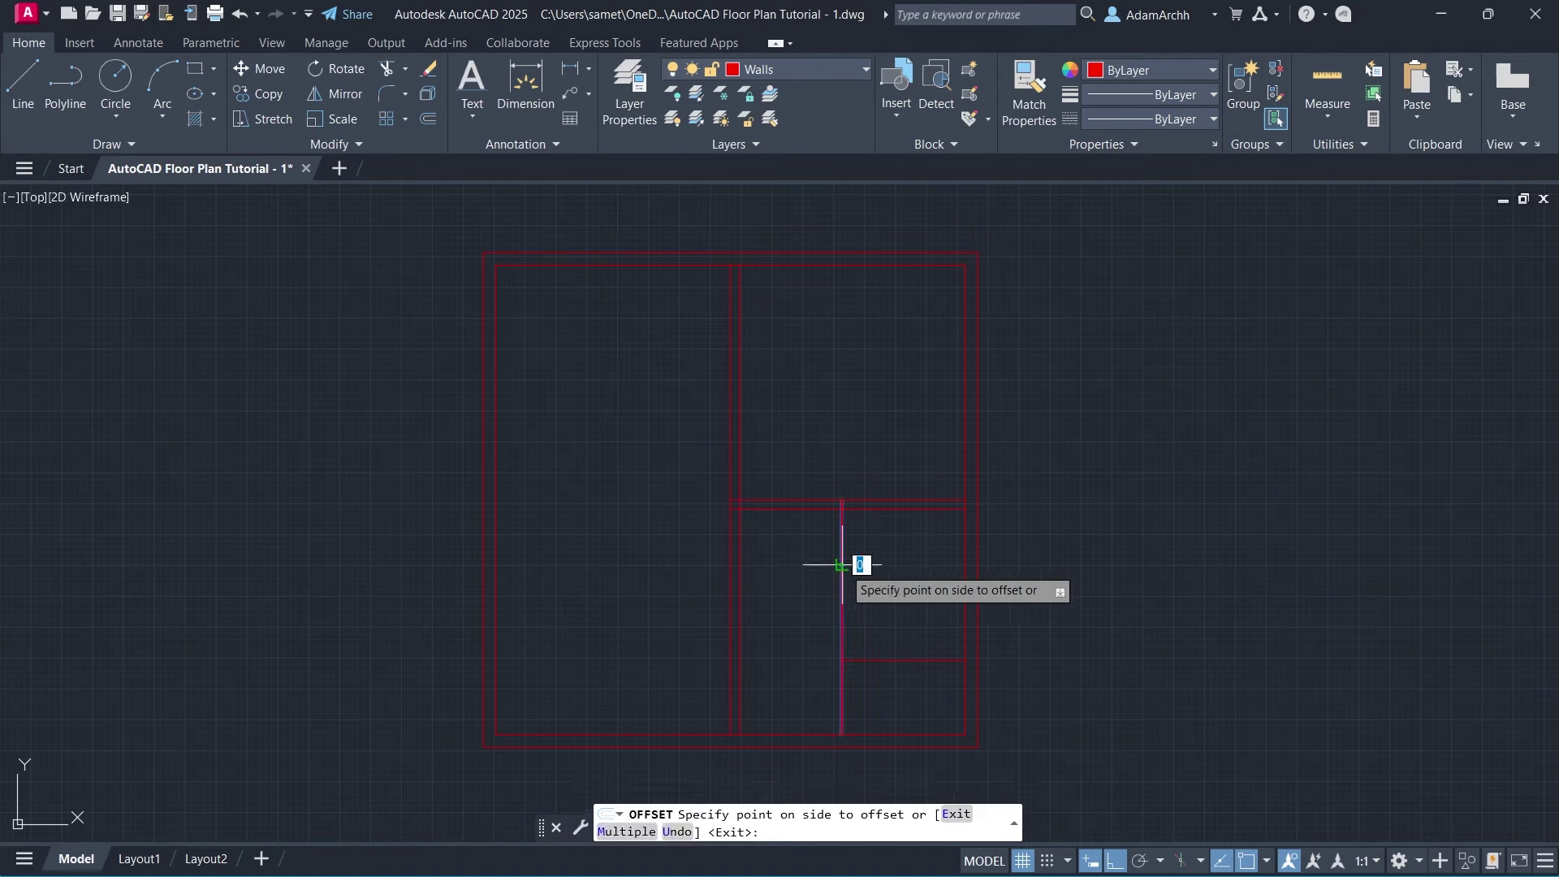
pyautogui.click(895, 575)
pyautogui.click(891, 660)
pyautogui.click(889, 707)
pyautogui.press('Return')
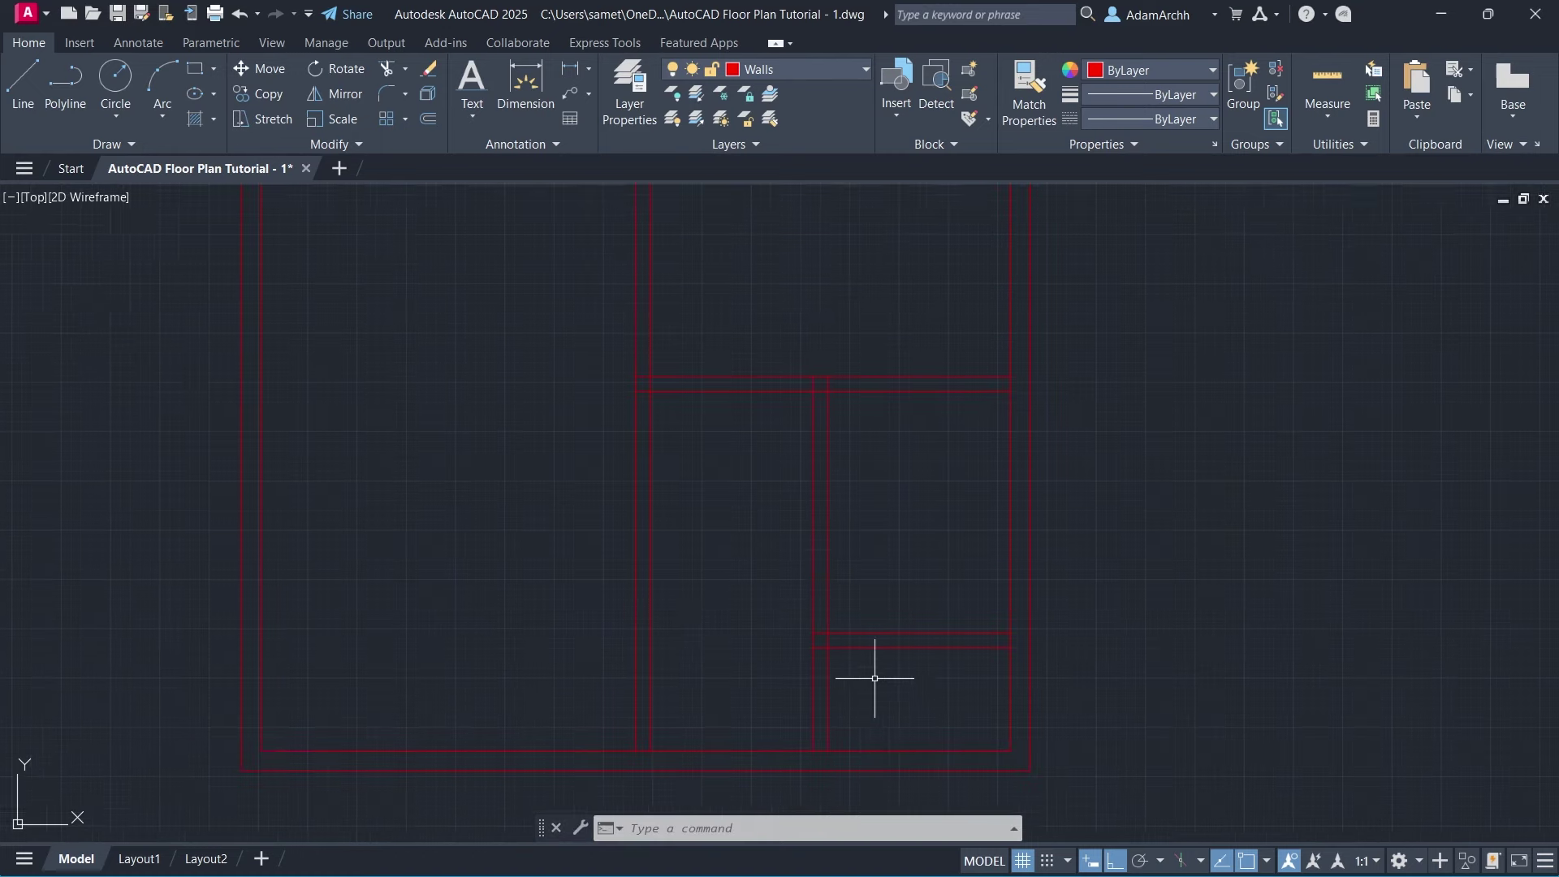
# Trim the overlapping wall crossings at the upper and lower junctions.
pyautogui.write('r')
pyautogui.press('Return')
pyautogui.moveTo(801, 591); pyautogui.dragTo(801, 309)
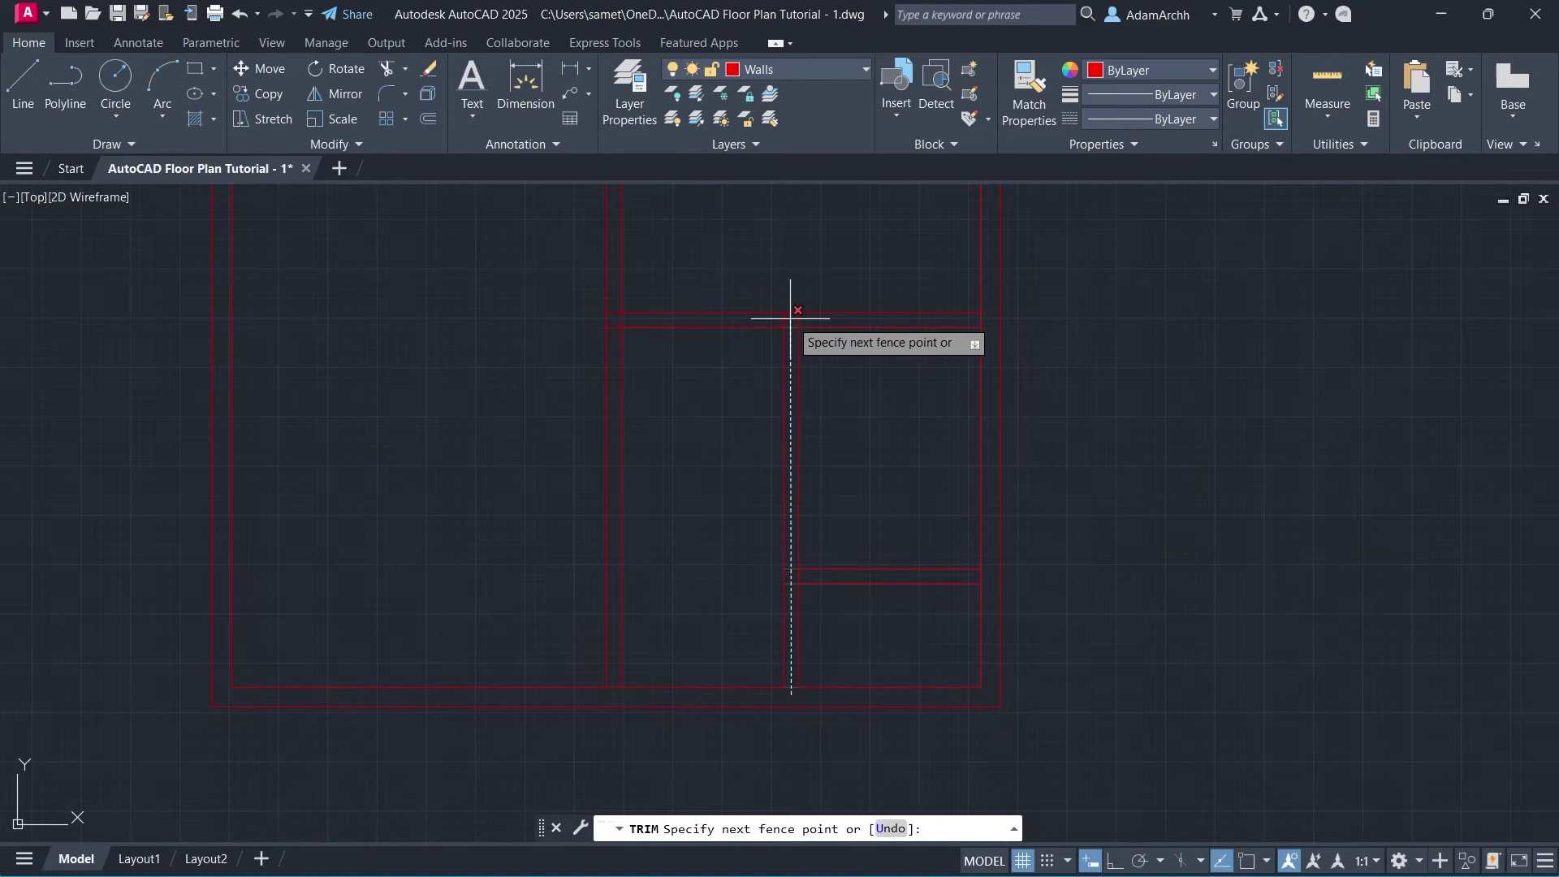
pyautogui.moveTo(987, 320); pyautogui.dragTo(601, 321)
pyautogui.moveTo(789, 576); pyautogui.dragTo(998, 575)
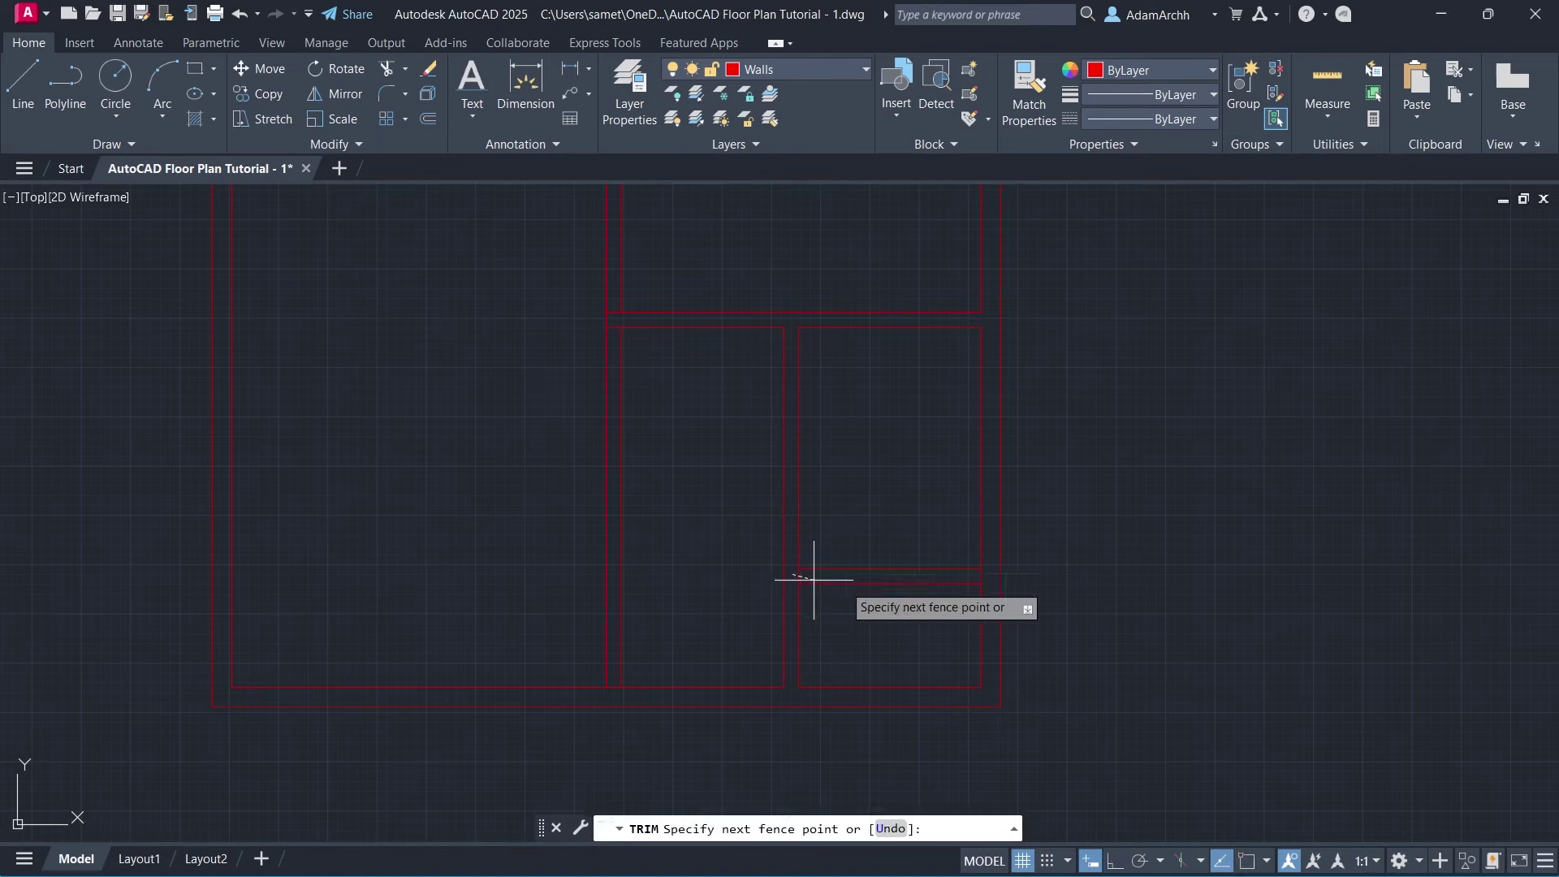
pyautogui.moveTo(613, 296); pyautogui.dragTo(595, 550, button='middle')
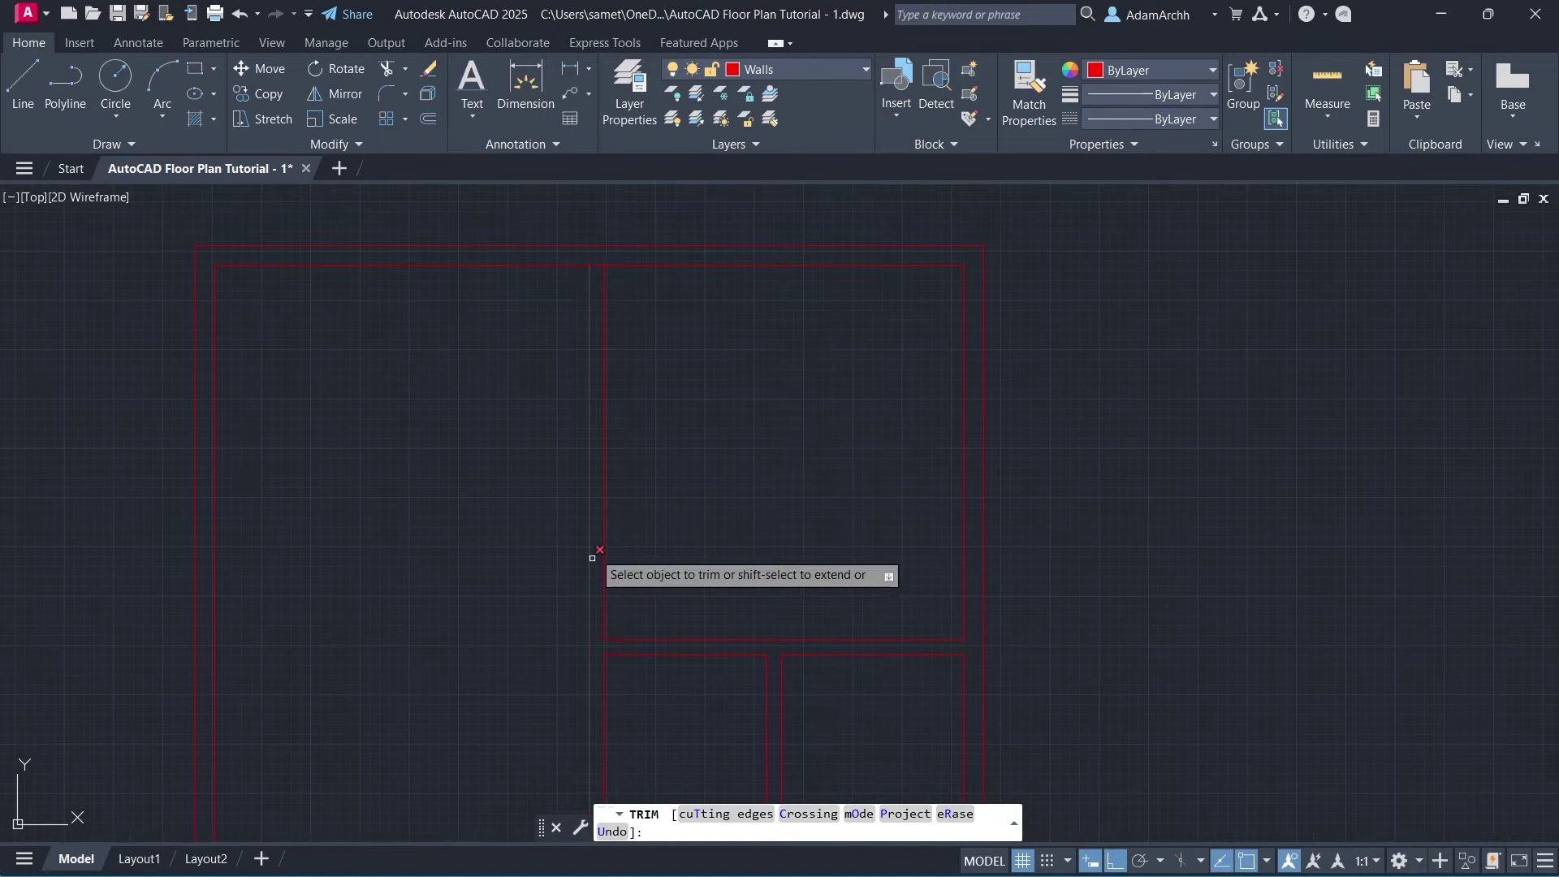
pyautogui.press('Escape')
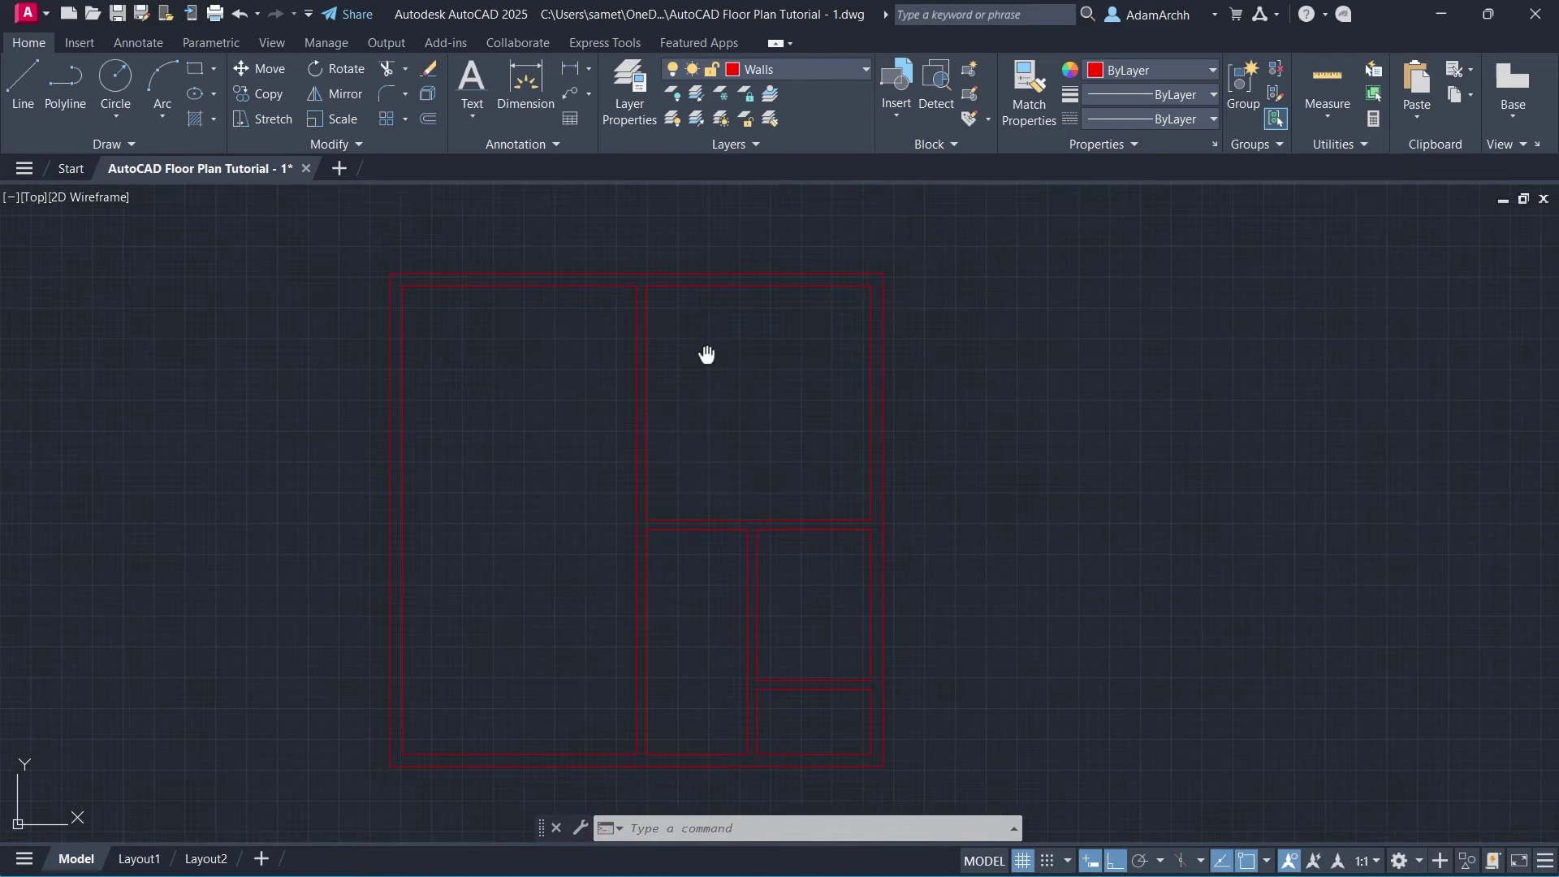
# Window-select all the walls, then cancel the selection.
pyautogui.click(932, 230)
pyautogui.click(504, 659)
pyautogui.write('l')
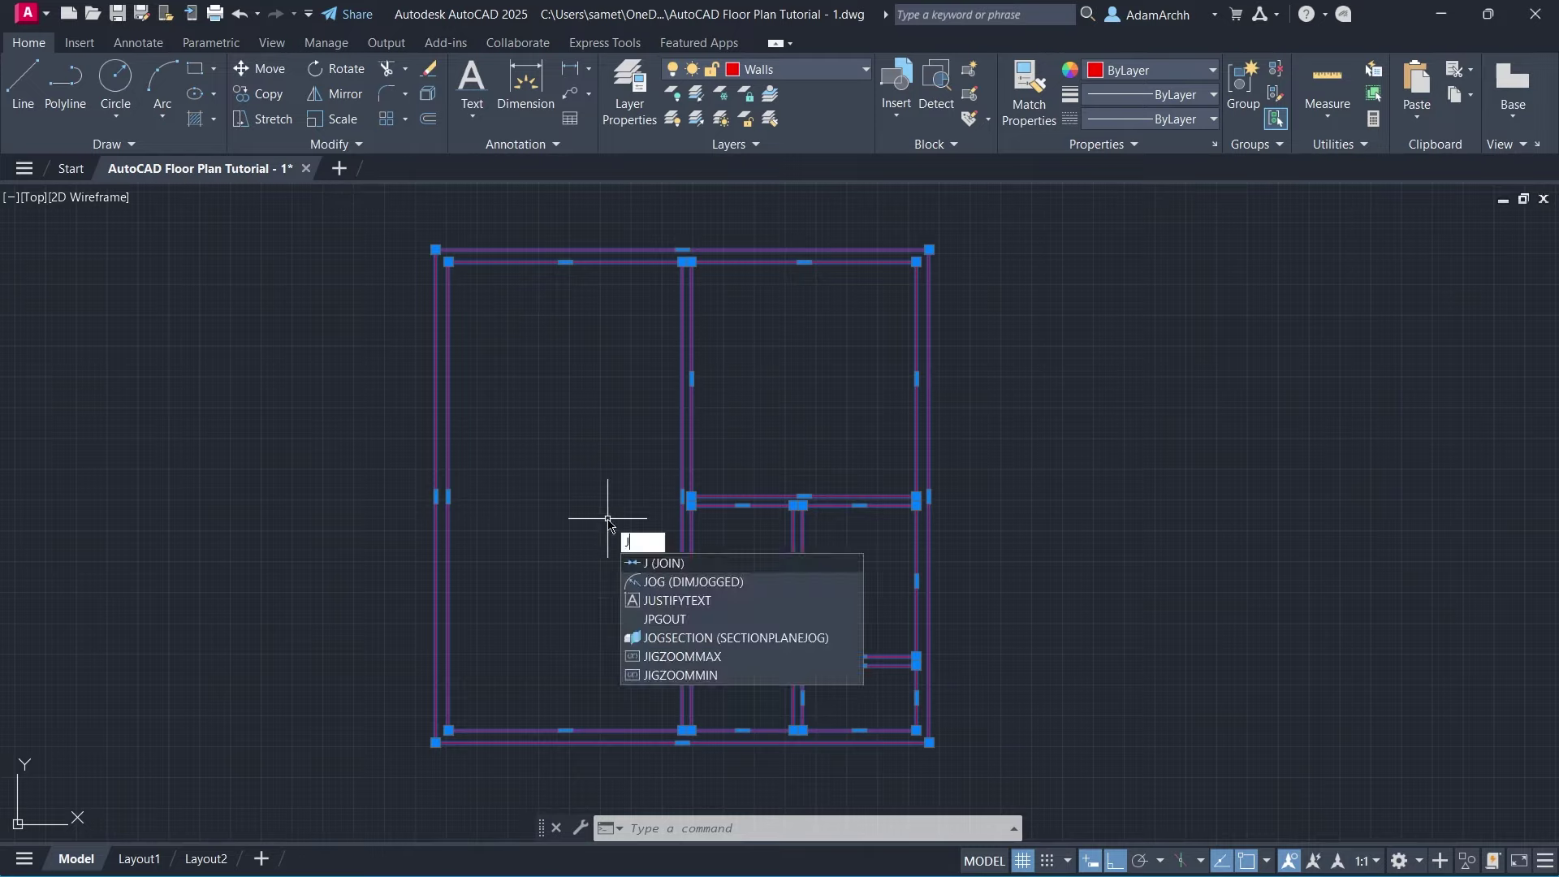
pyautogui.press('Escape')
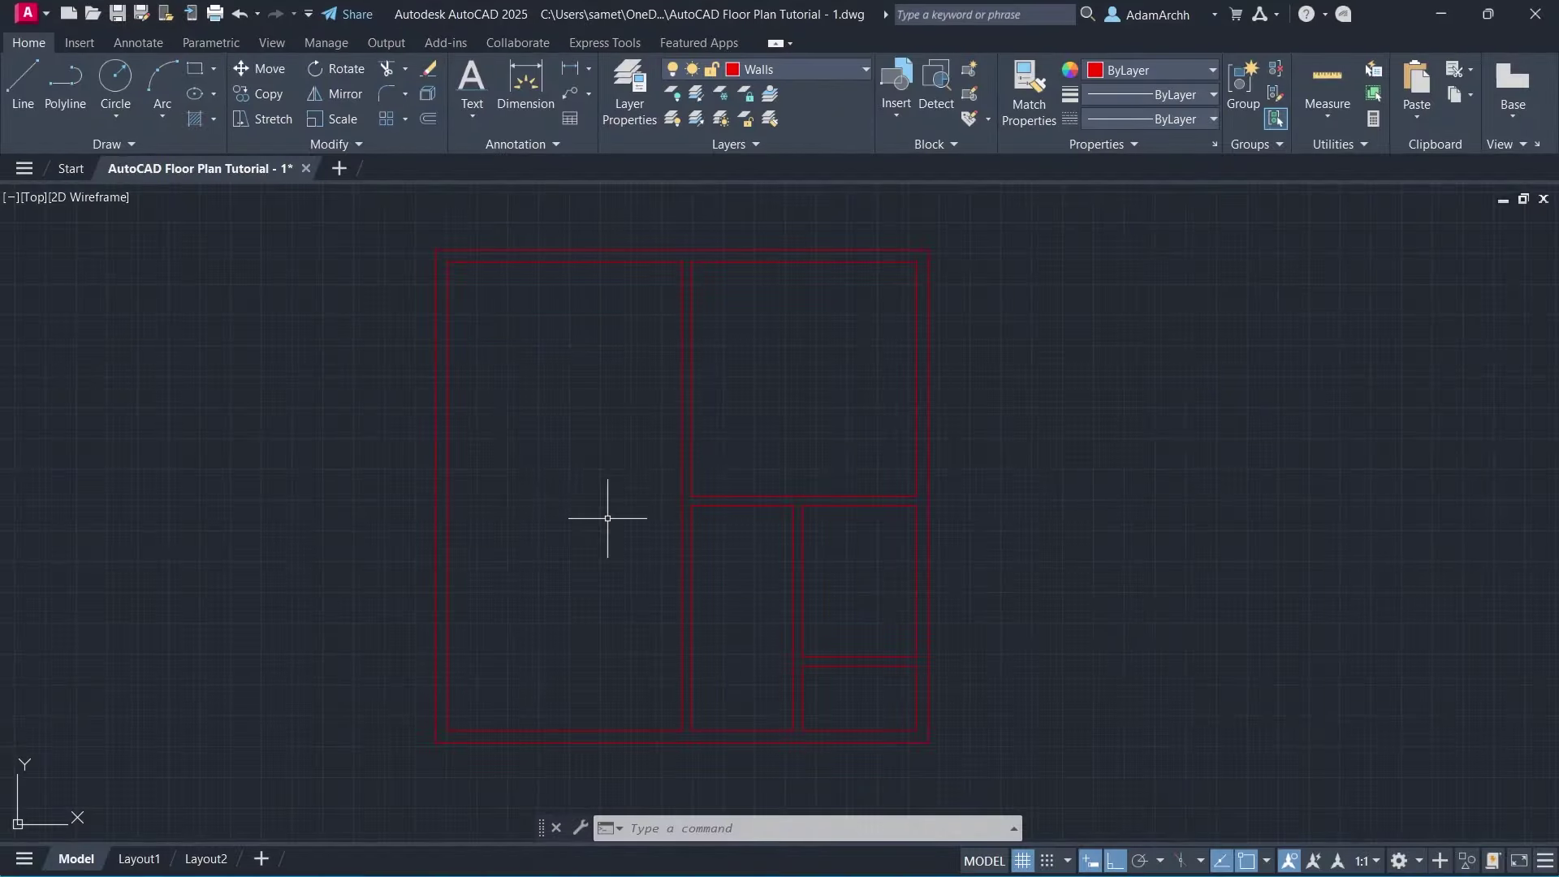
# On layer Columns, draw a 50x25 rectangle hatched with ANSI31.
pyautogui.click(807, 69)
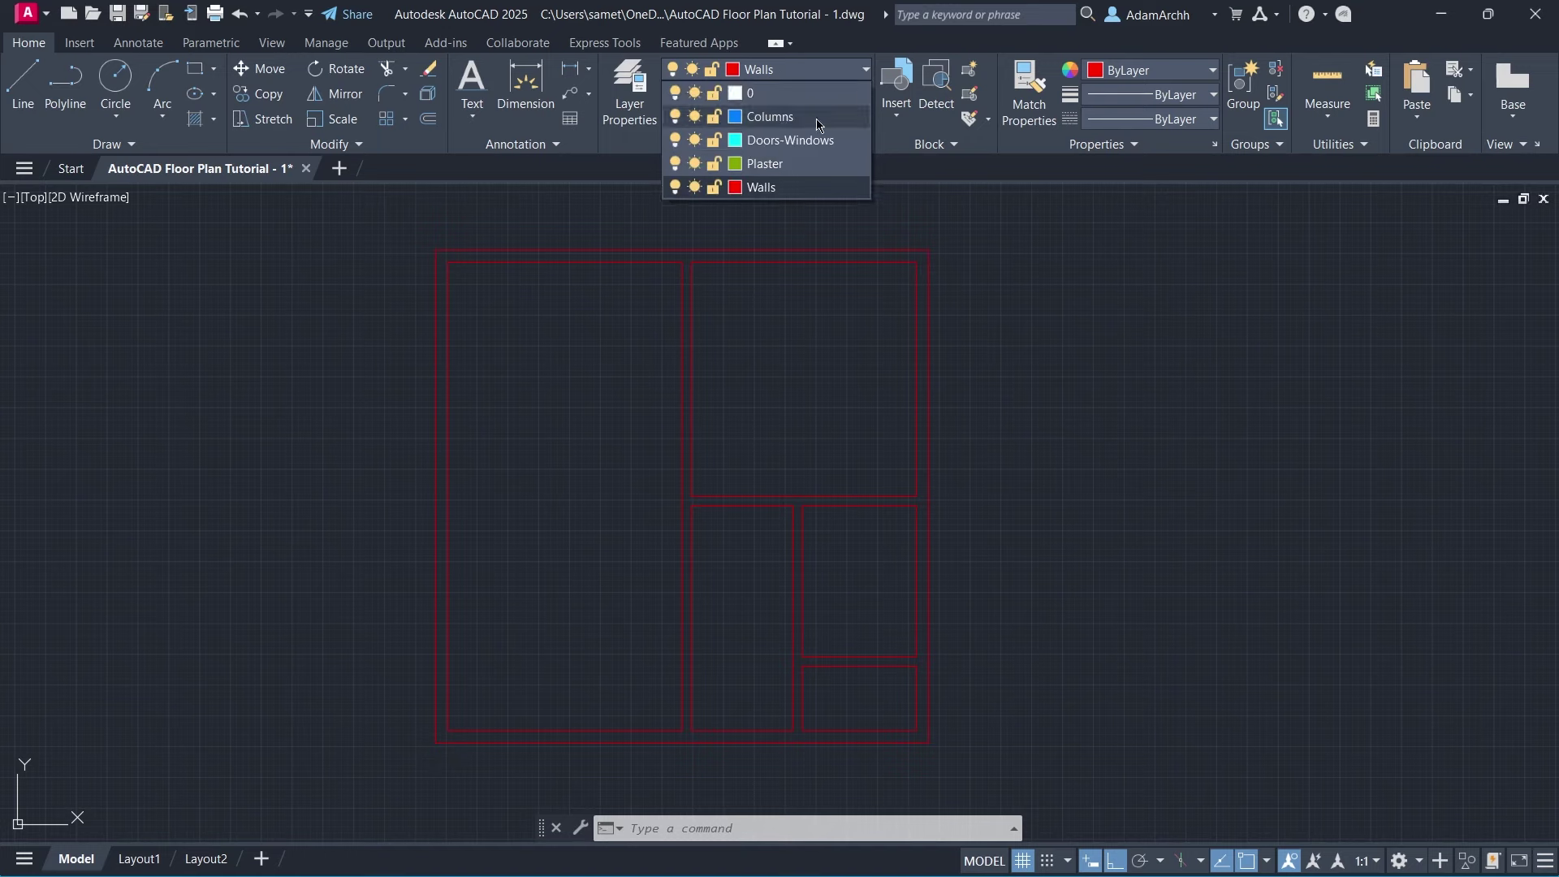
pyautogui.click(800, 145)
pyautogui.write('re')
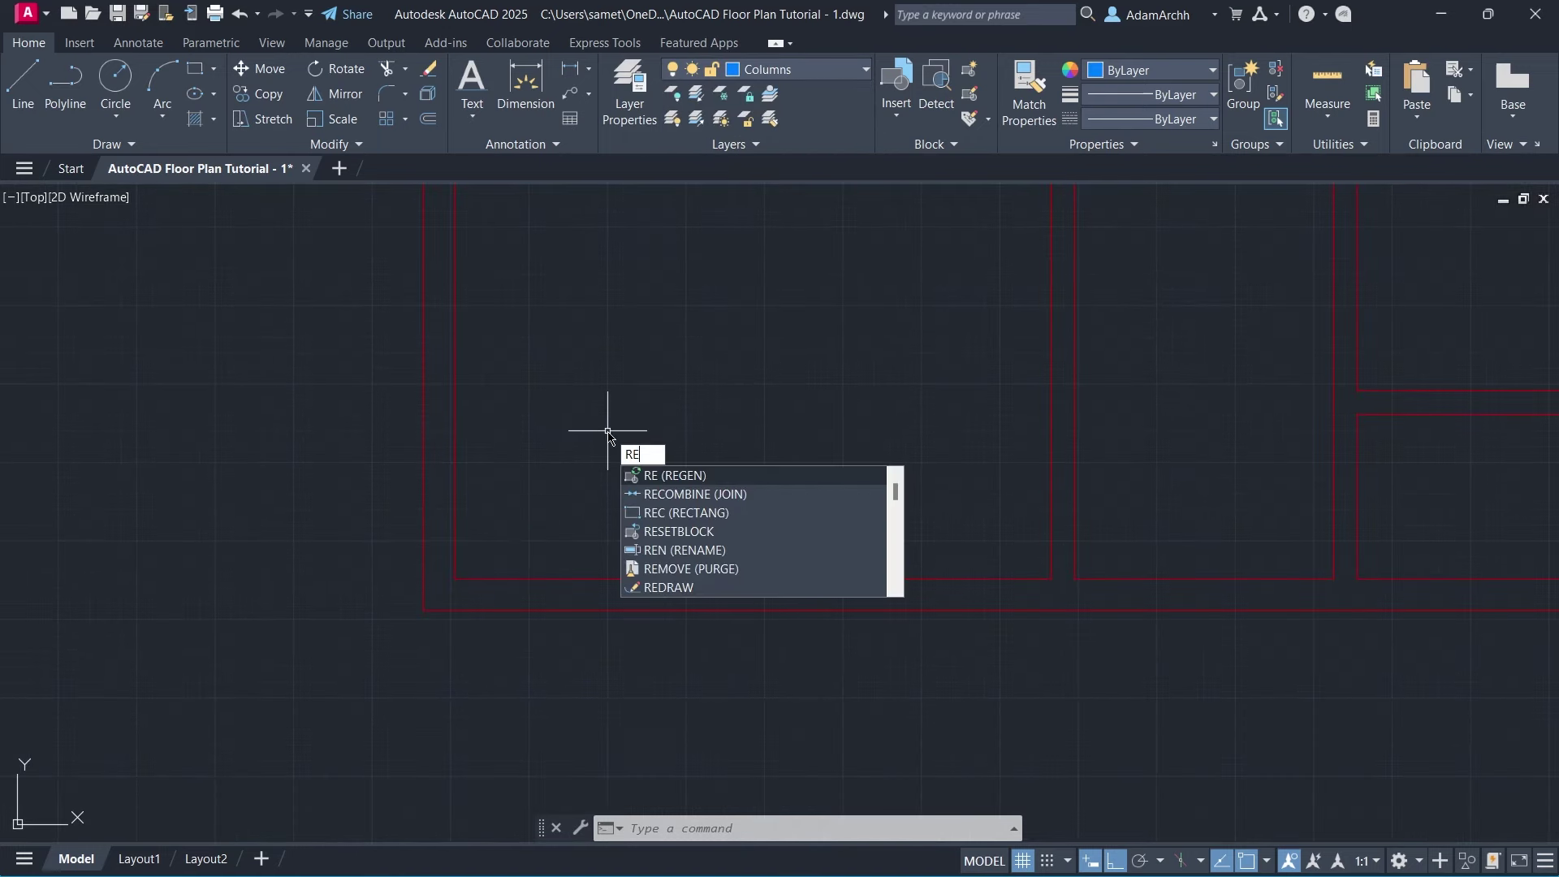
pyautogui.write('c')
pyautogui.press('Return')
pyautogui.click(550, 516)
pyautogui.write('50')
pyautogui.press('Tab')
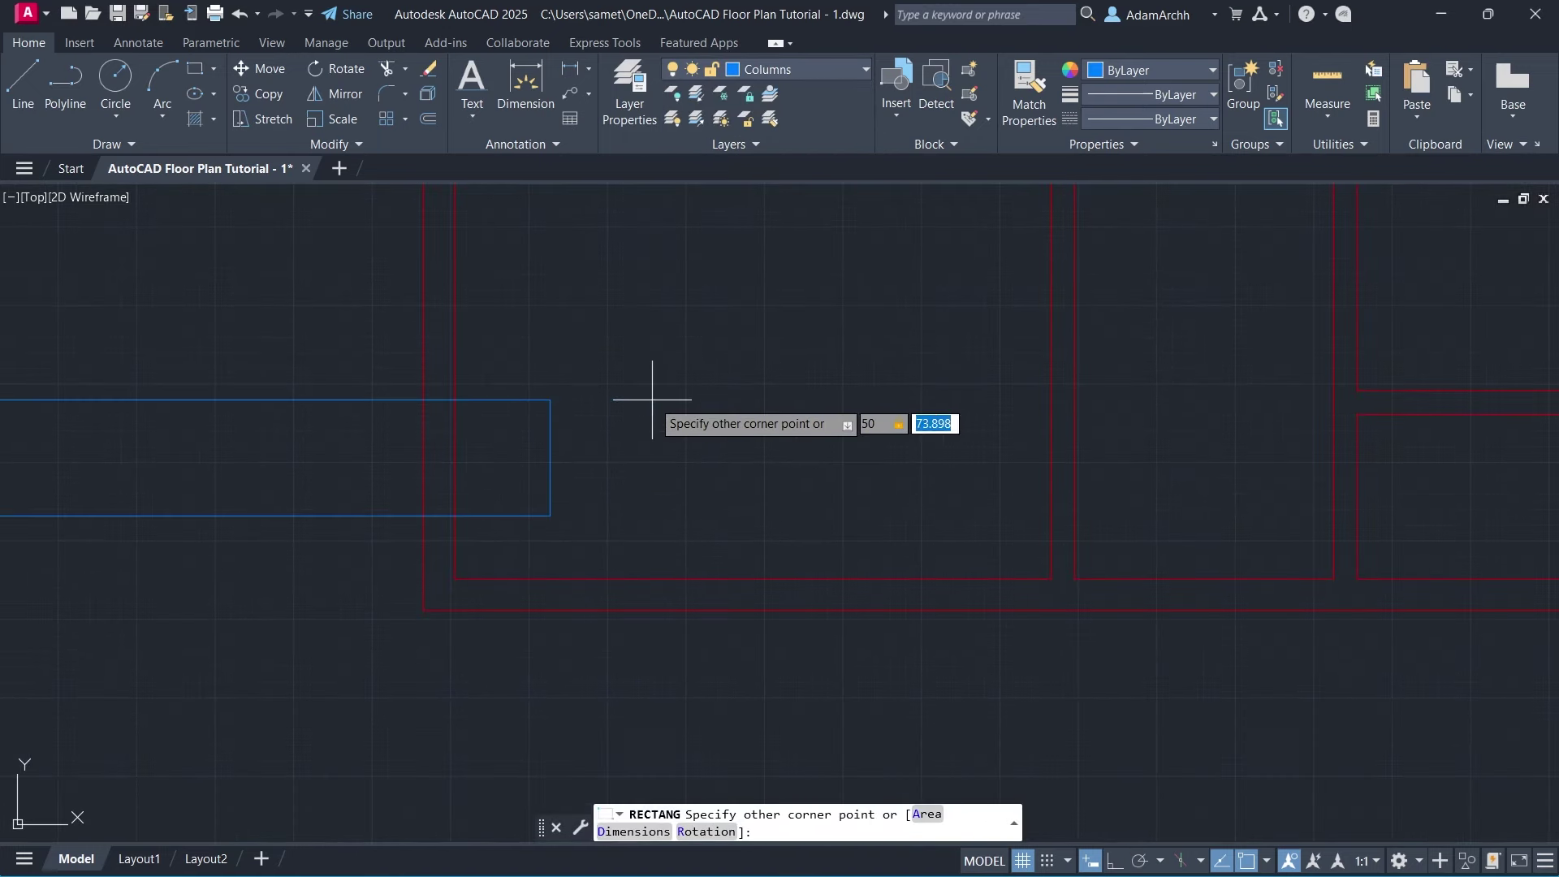
pyautogui.press('Return')
pyautogui.press('Return')
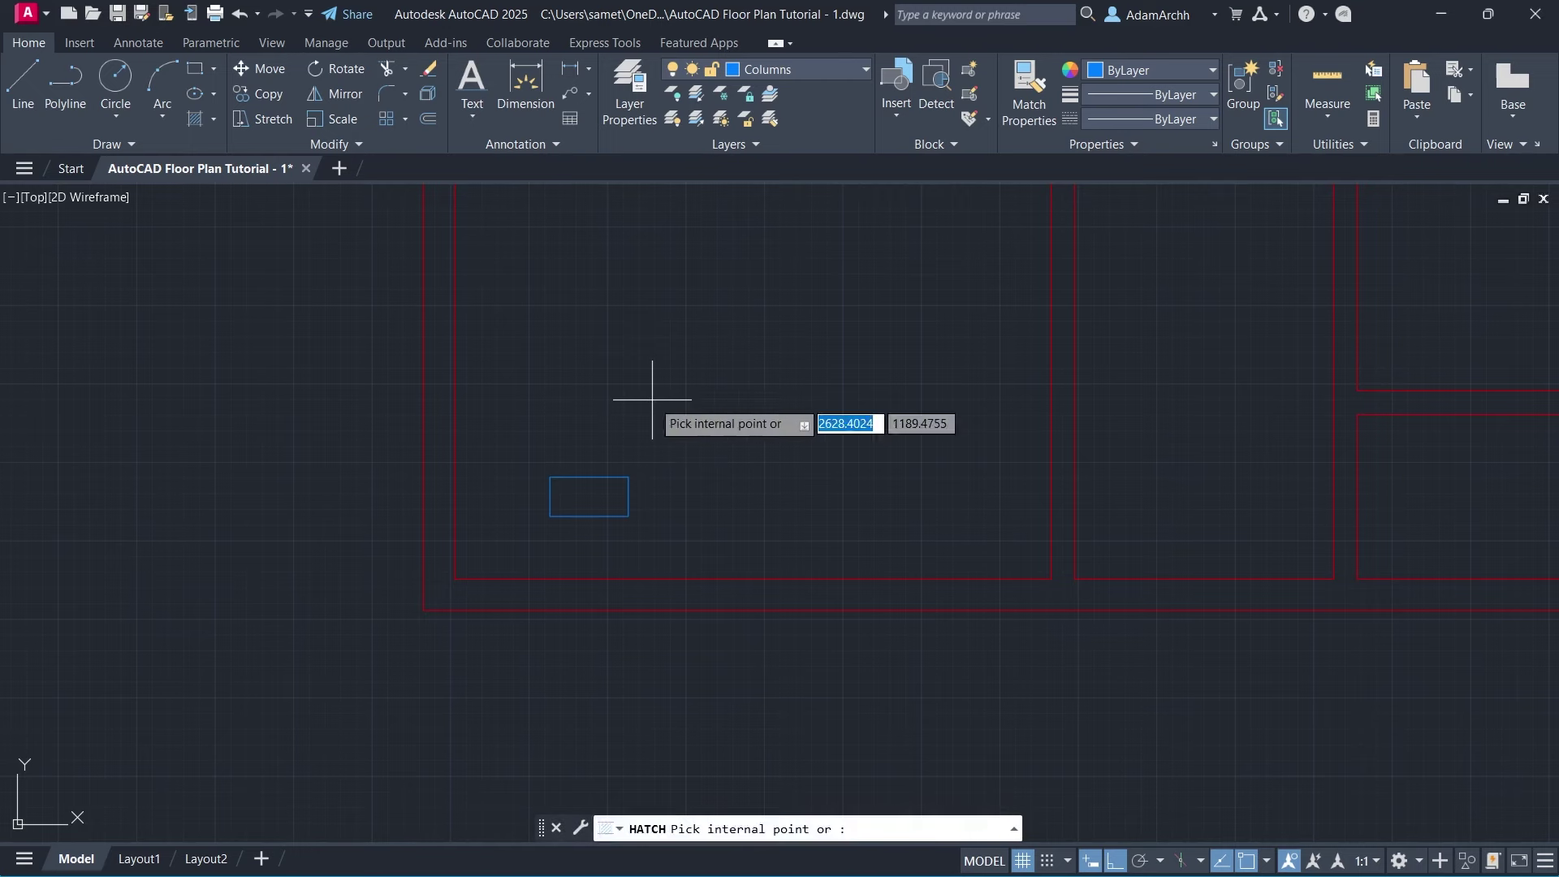
pyautogui.click(465, 123)
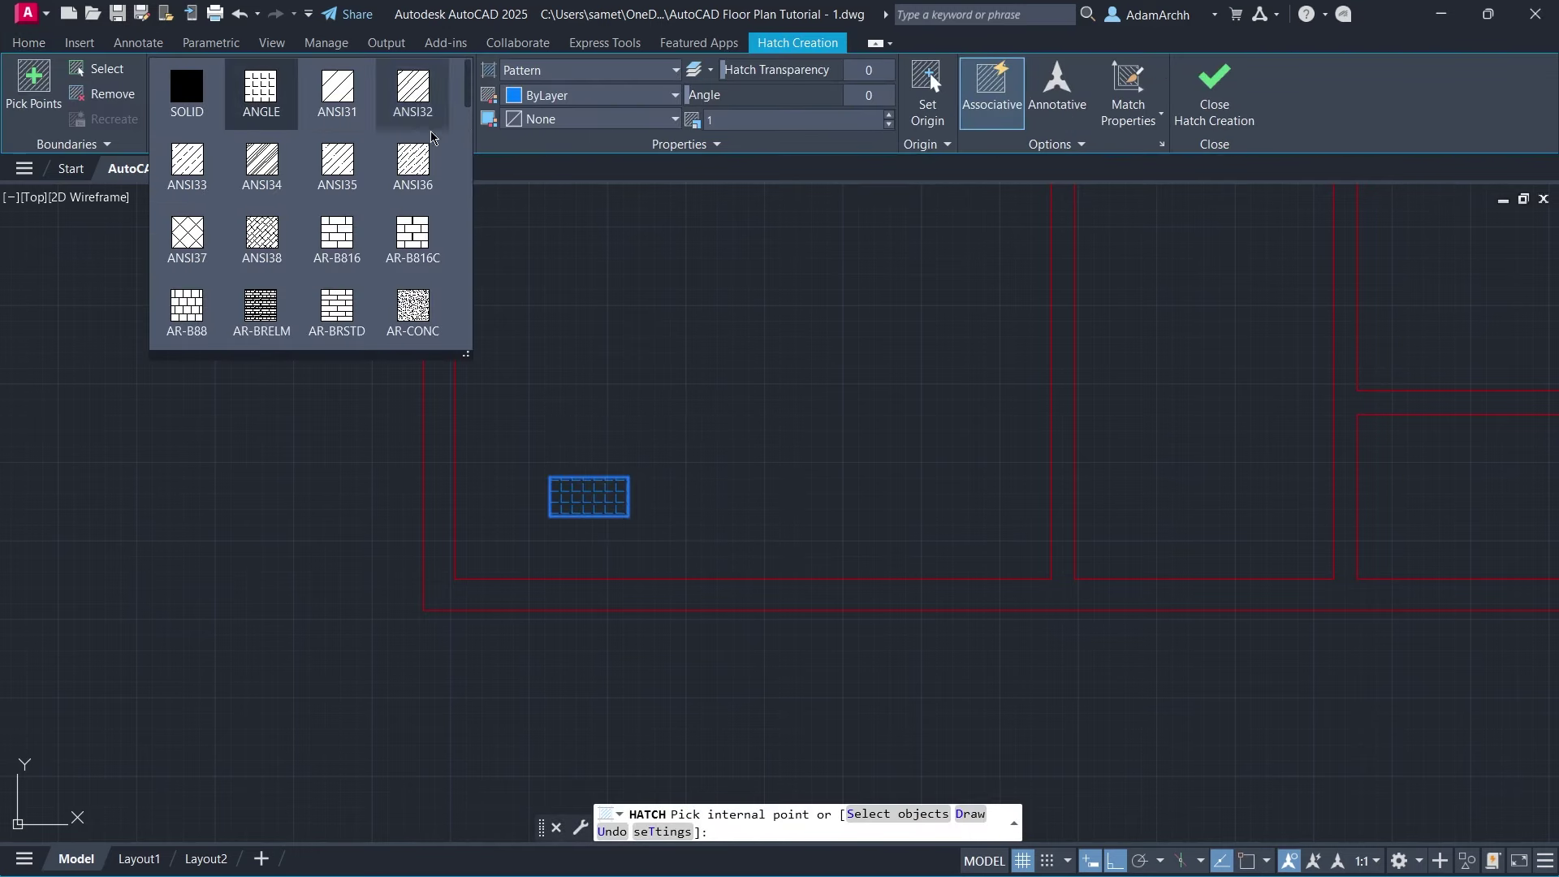
pyautogui.click(338, 84)
pyautogui.press('Return')
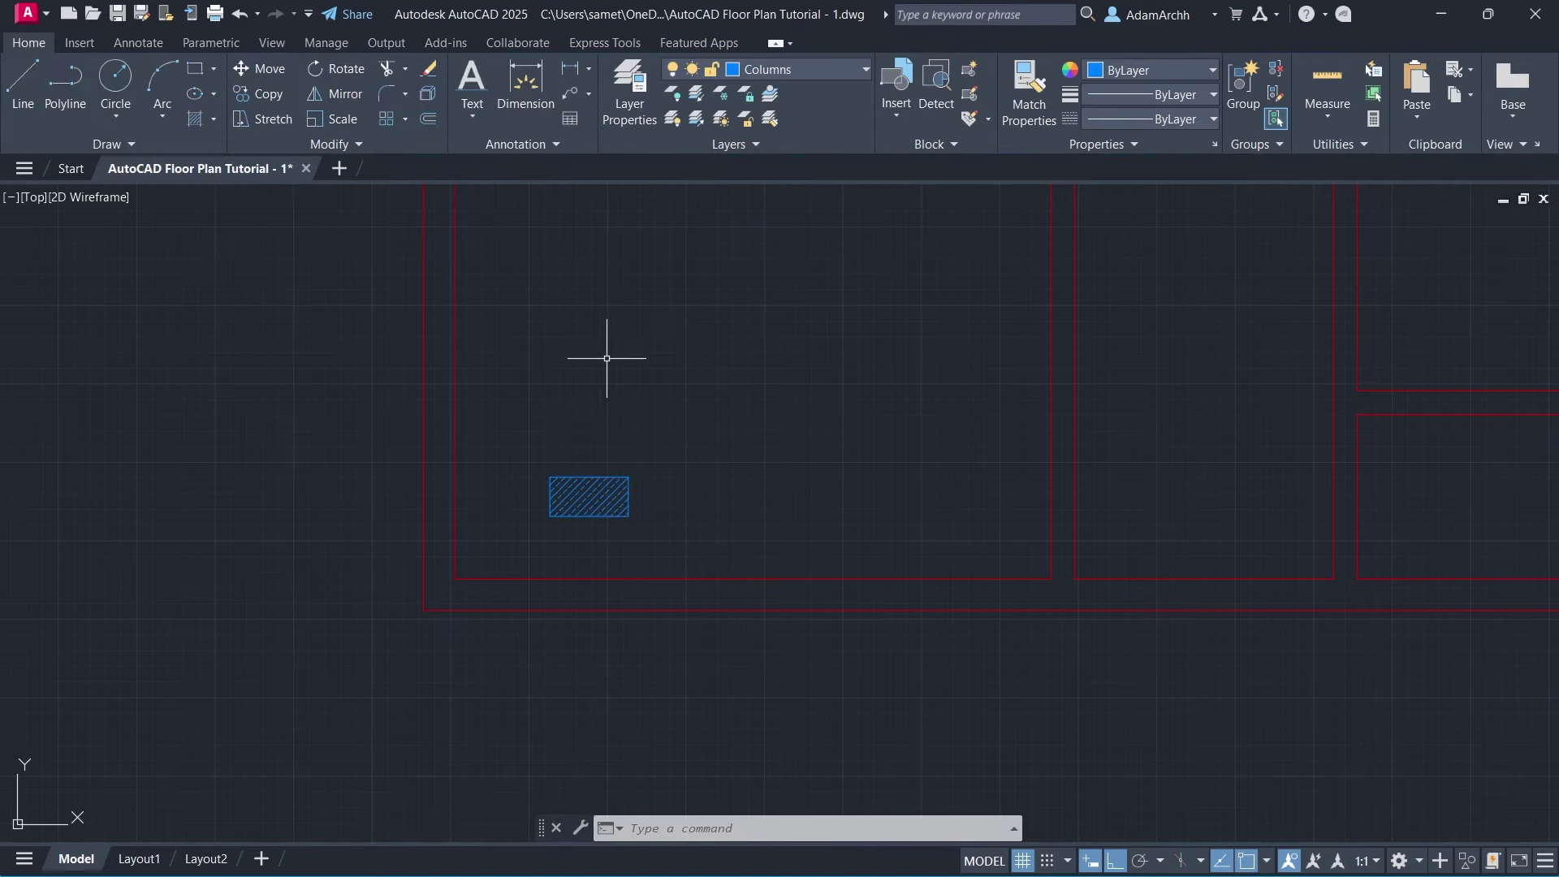
# Make the hatched rectangle a block named 50x25cm_Column, based at its lower-left corner.
pyautogui.click(621, 507)
pyautogui.press('Return')
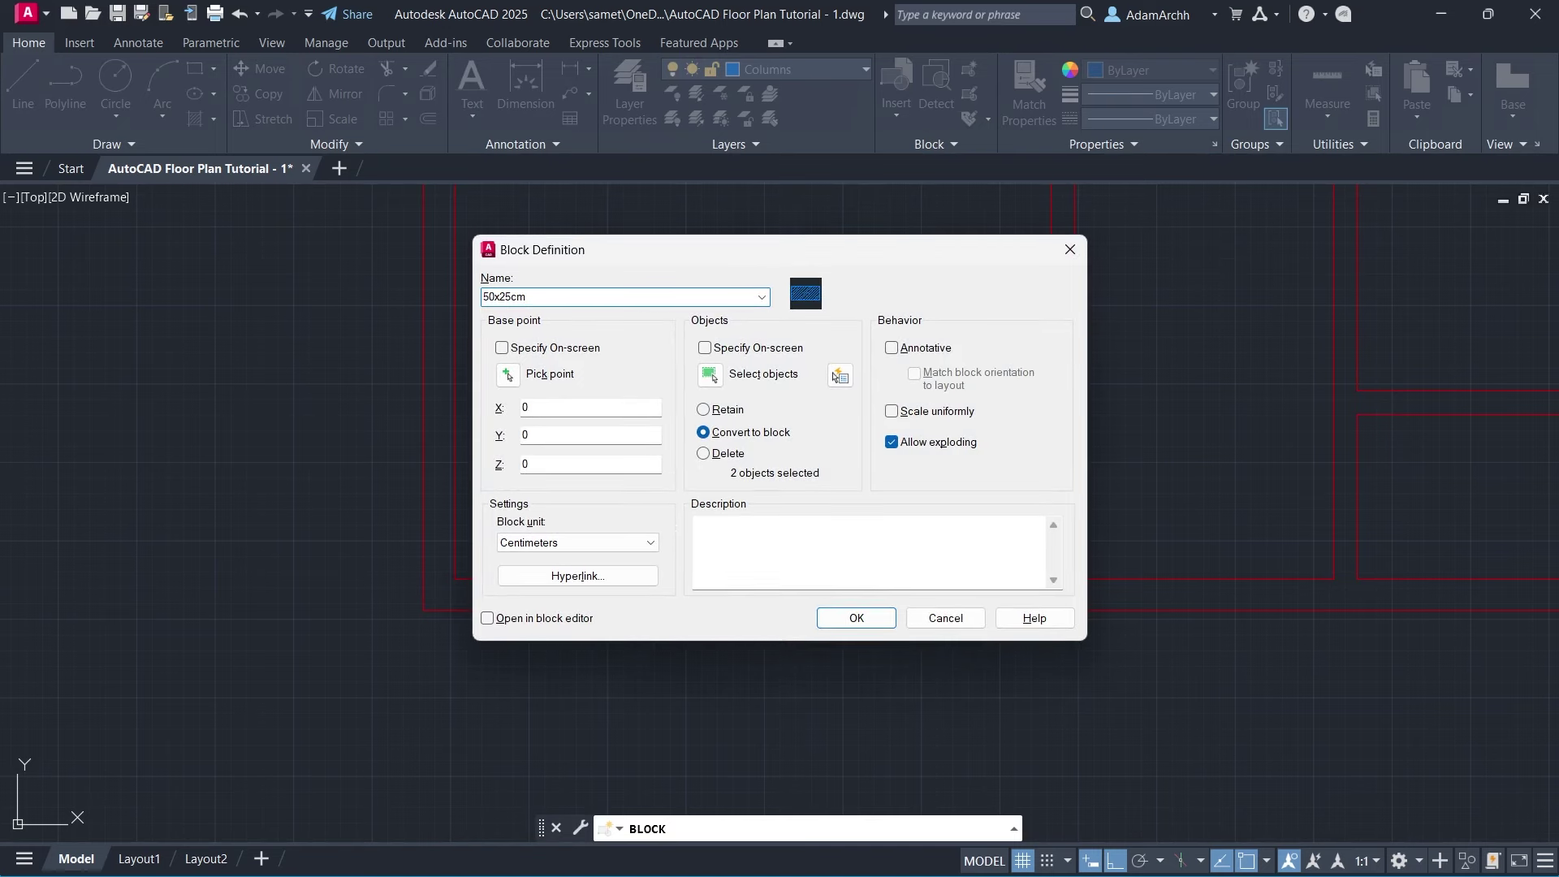
pyautogui.write('_')
pyautogui.press('capslock')
pyautogui.write('umn')
pyautogui.click(553, 375)
pyautogui.click(550, 516)
pyautogui.click(856, 618)
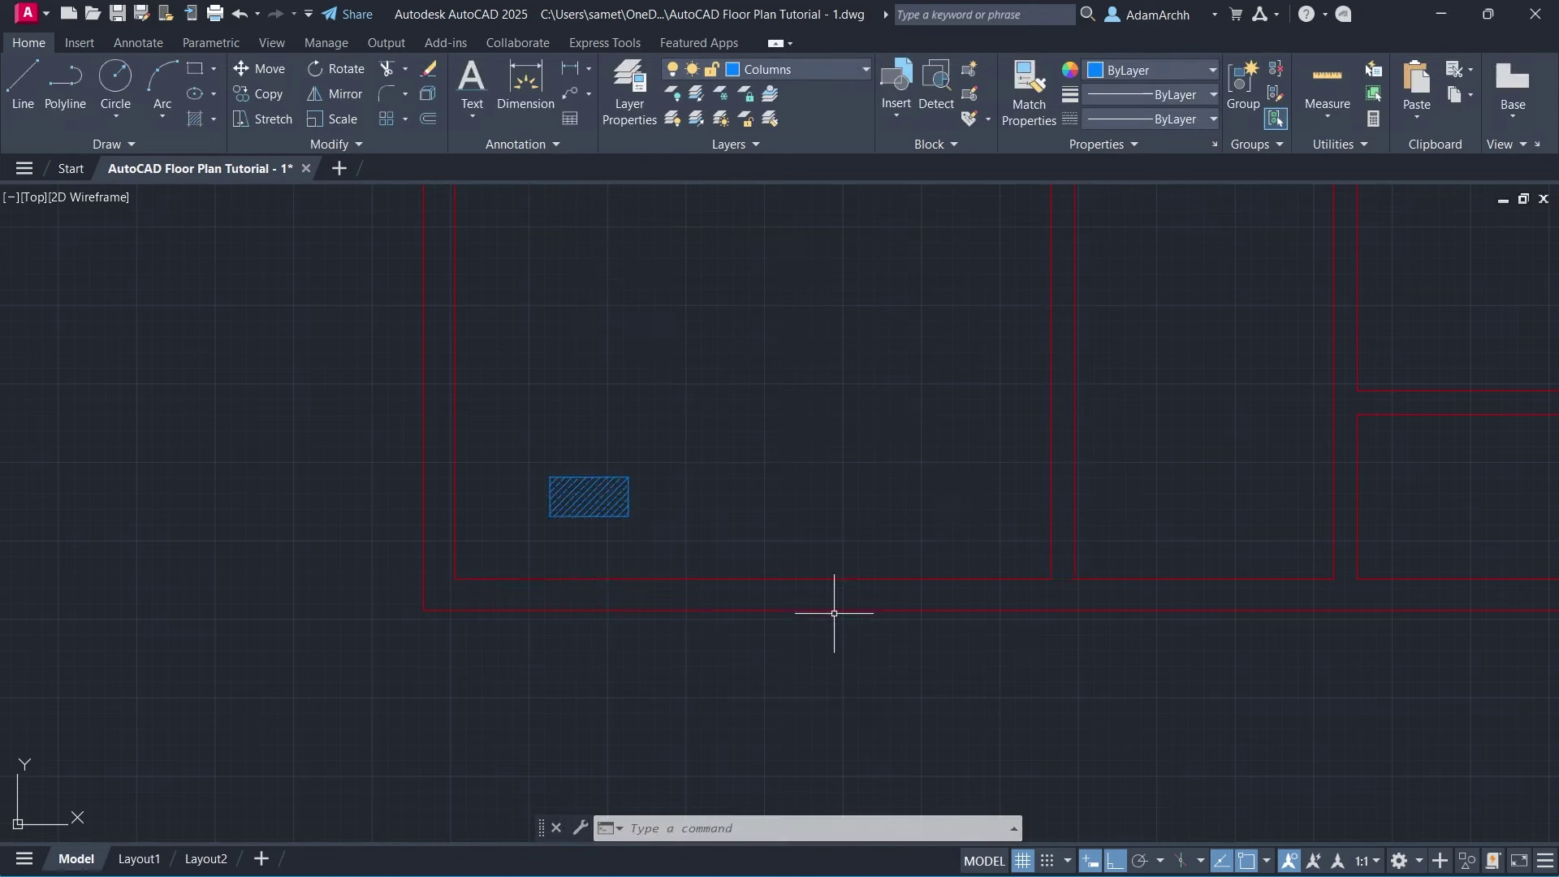
# Move the column block to the bottom-left outer wall corner.
pyautogui.click(550, 516)
pyautogui.click(423, 609)
pyautogui.moveTo(619, 533); pyautogui.dragTo(347, 498, button='middle')
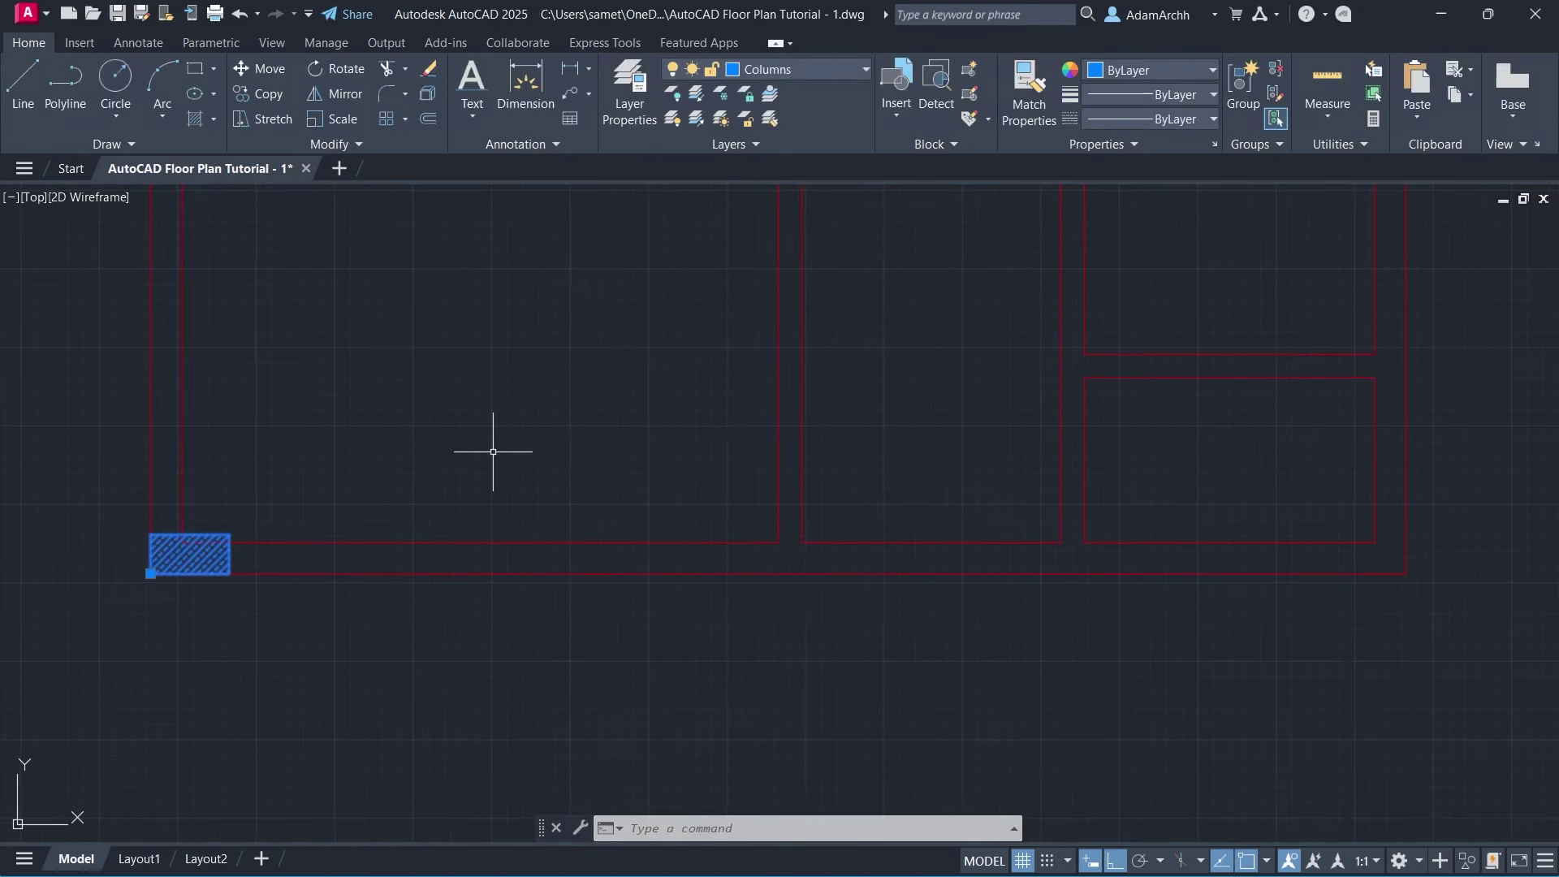
pyautogui.write('i')
pyautogui.press('Return')
# Mirror the column to the bottom-right corner and copy one to the middle wall junction.
pyautogui.click(779, 574)
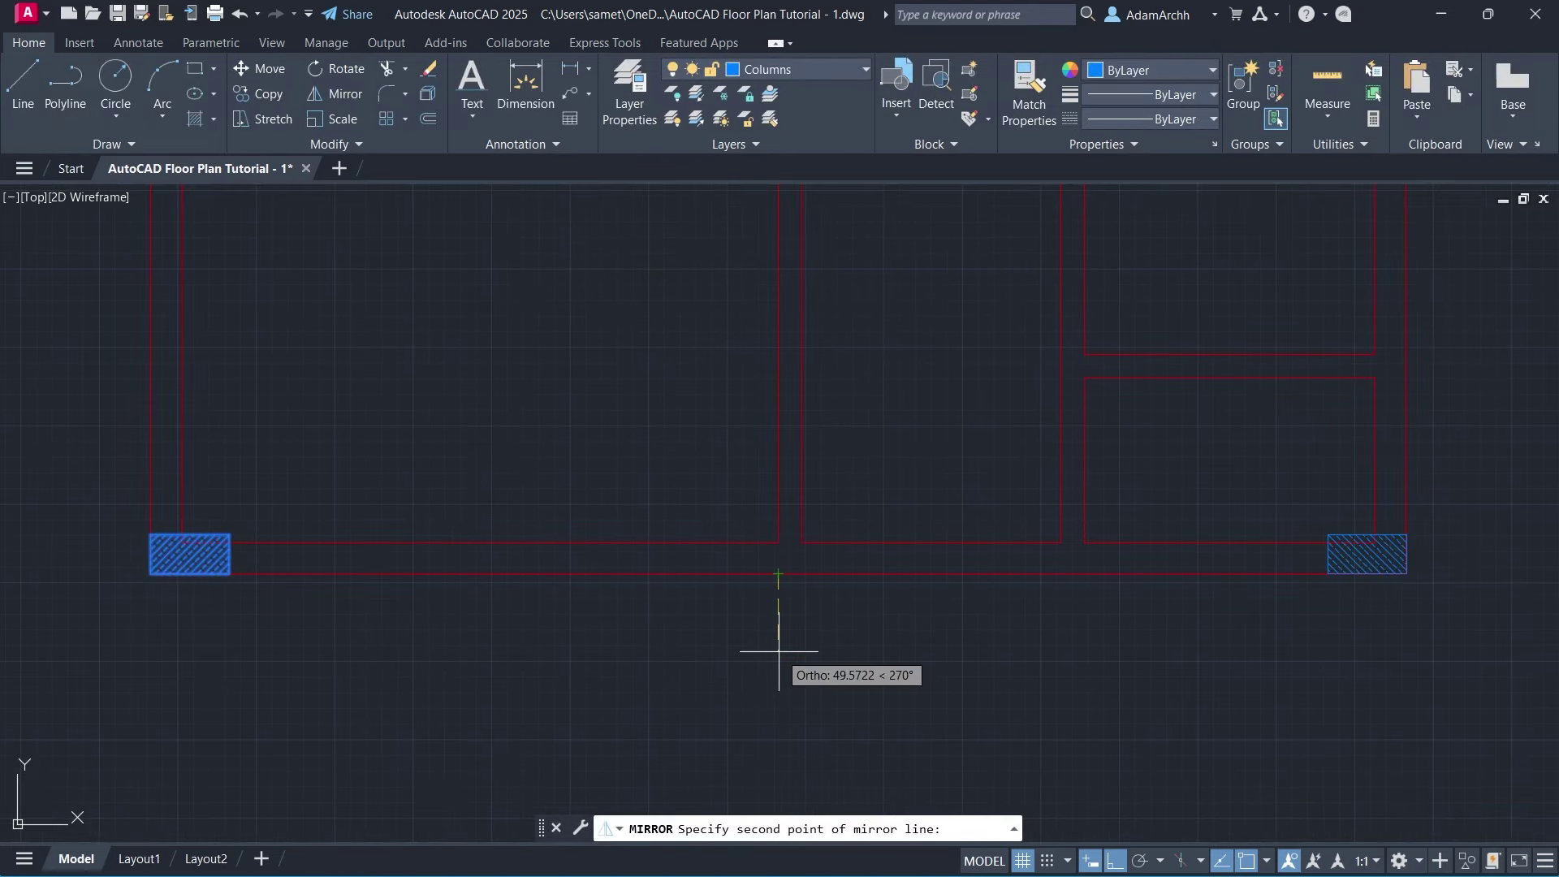
pyautogui.click(771, 651)
pyautogui.press('Return')
pyautogui.press('Return')
pyautogui.click(150, 574)
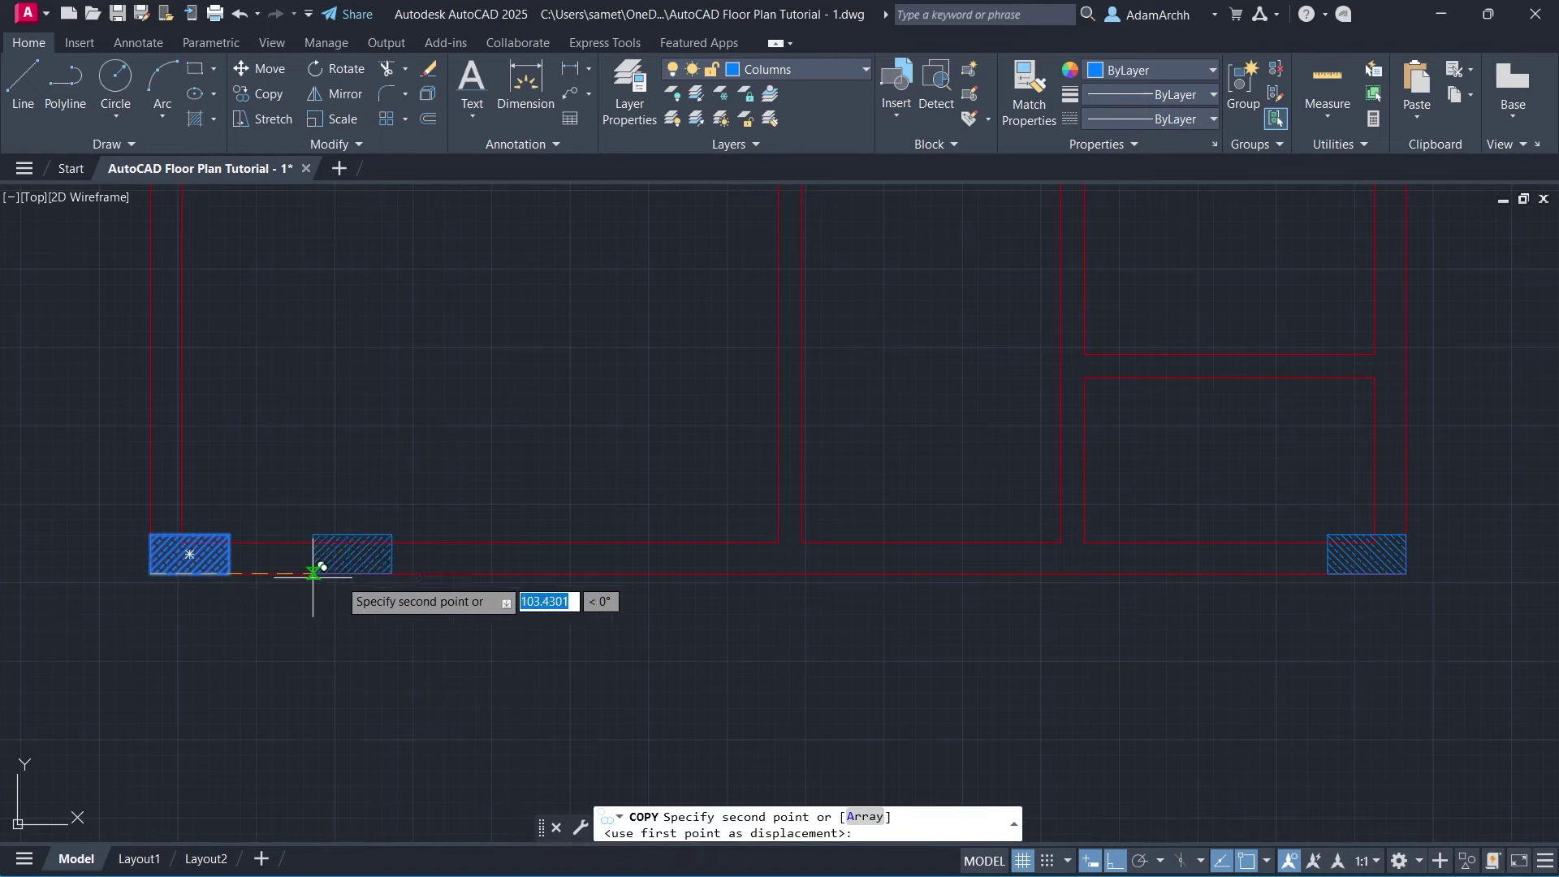
pyautogui.click(778, 574)
pyautogui.press('Return')
# Copy the three bottom columns up to the middle and top wall lines.
pyautogui.scroll(-2, 712, 577)
pyautogui.scroll(-2, 693, 320)
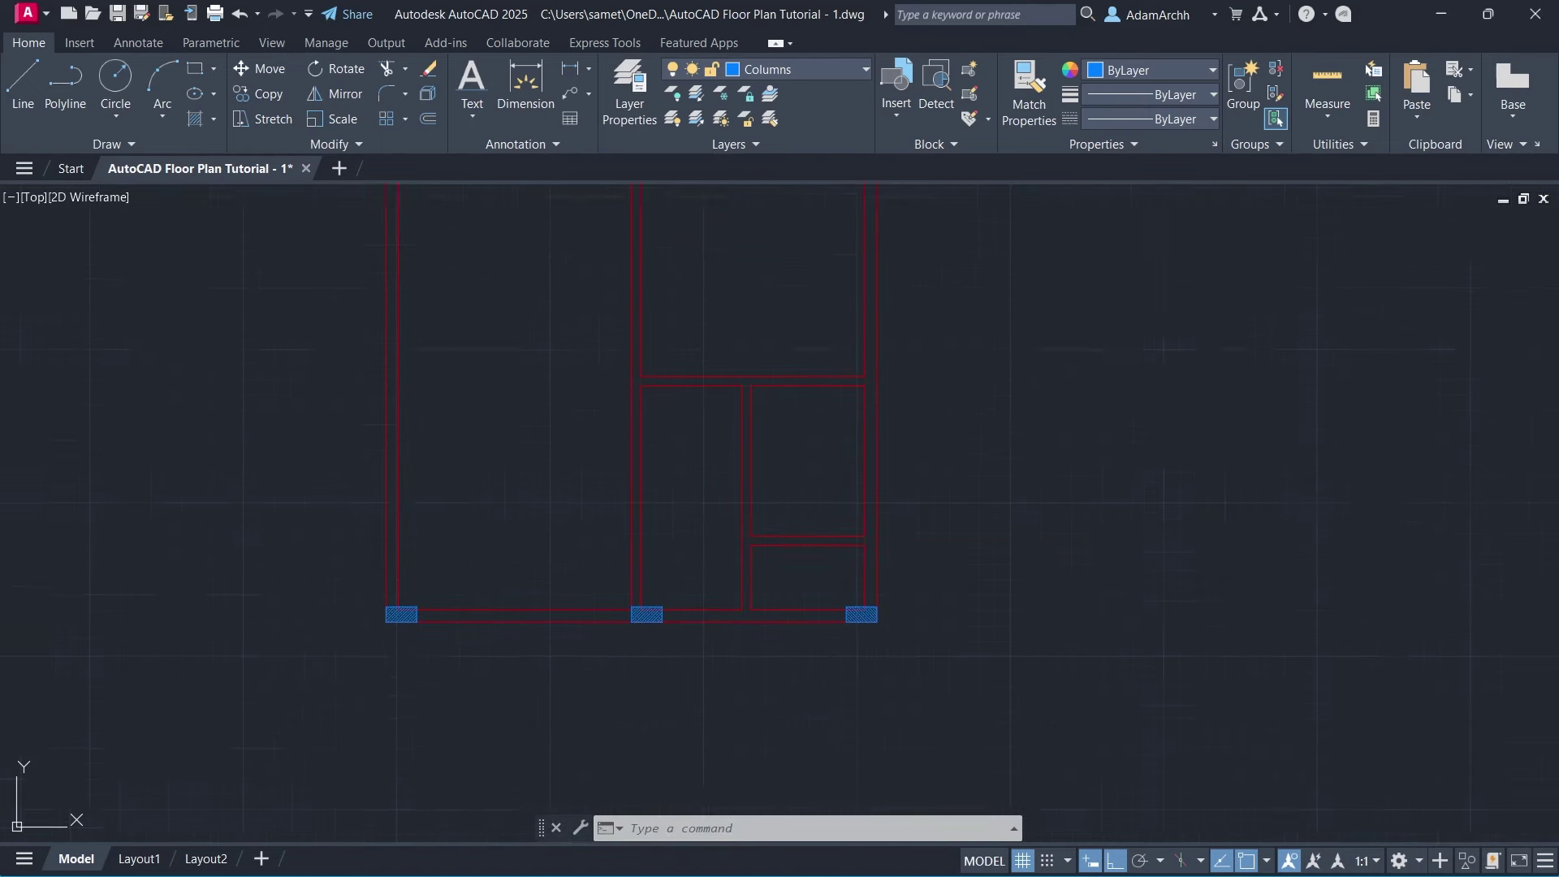
pyautogui.click(317, 704)
pyautogui.click(867, 742)
pyautogui.write('co')
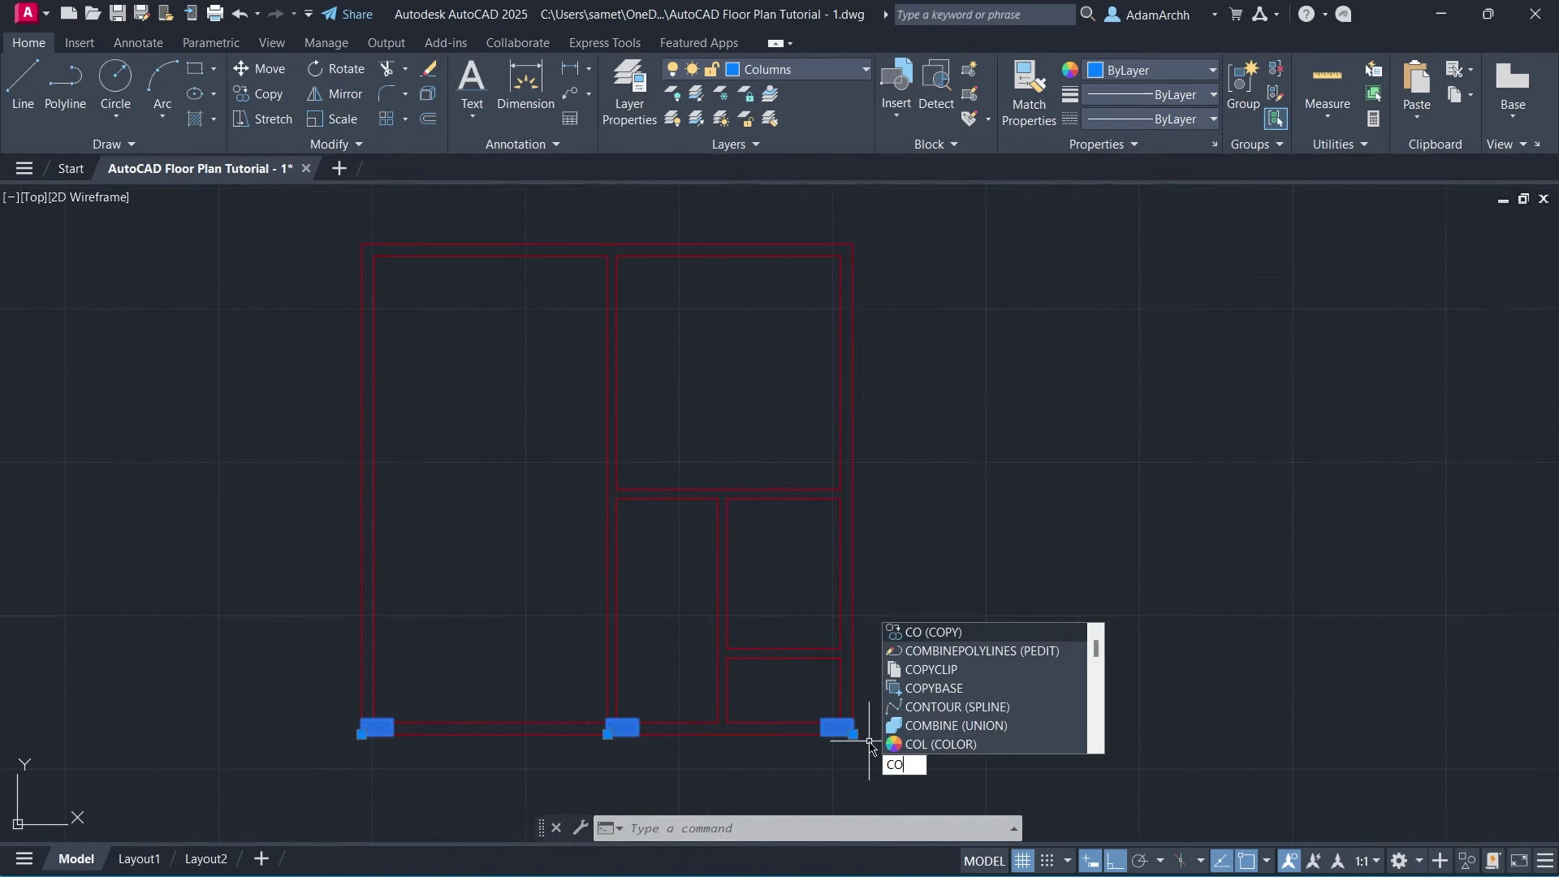
pyautogui.press('Return')
pyautogui.click(828, 721)
pyautogui.click(825, 488)
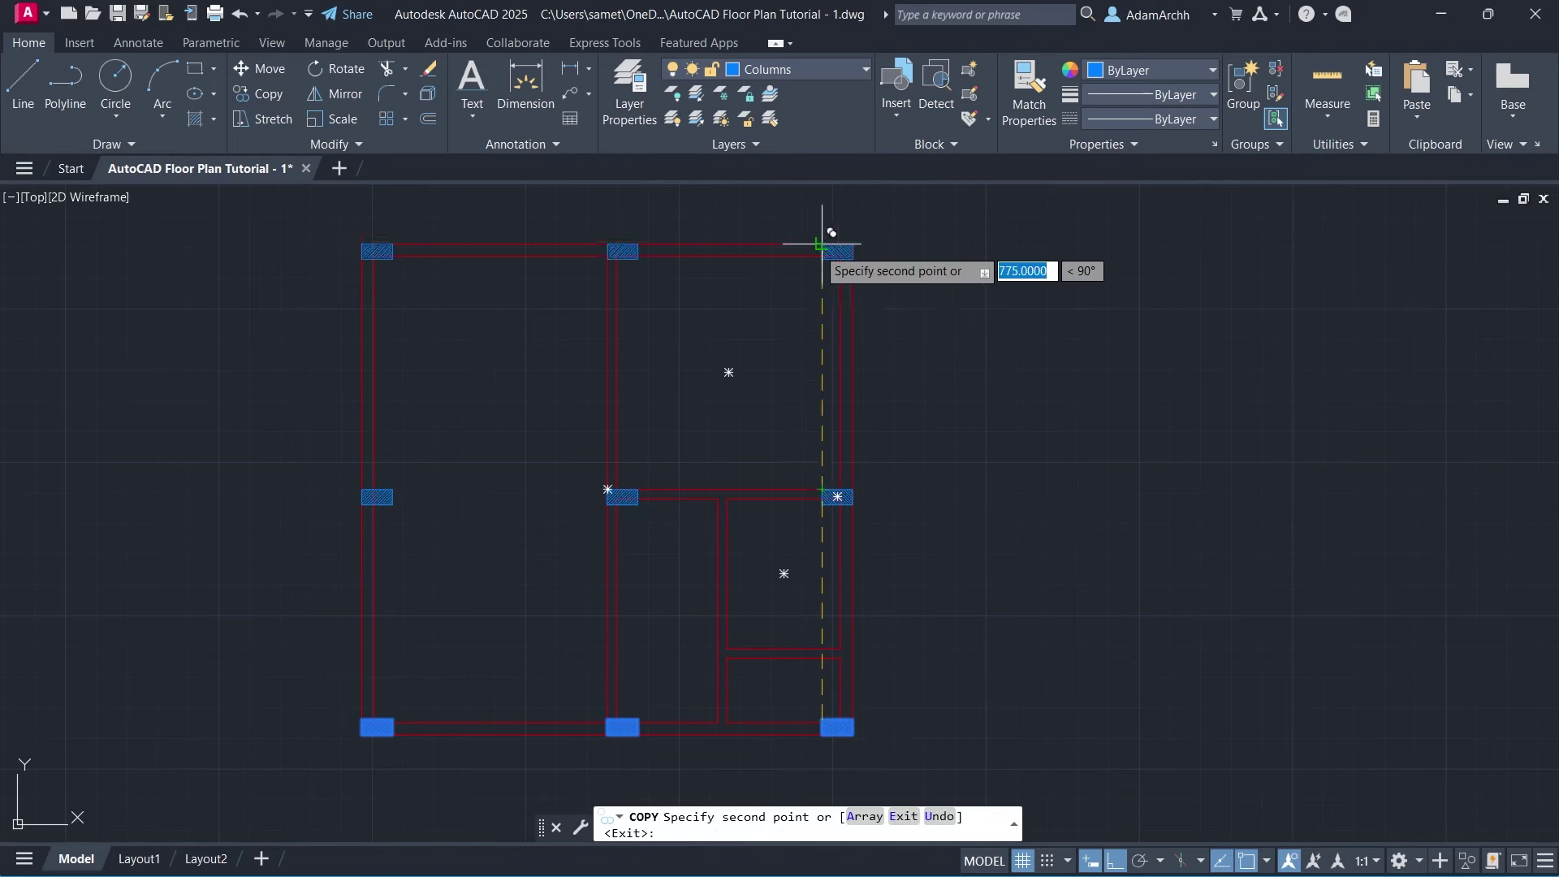
pyautogui.click(825, 247)
pyautogui.press('Return')
# Rotate the bottom-right column 90° and move it into the right wall.
pyautogui.scroll(5, 843, 761)
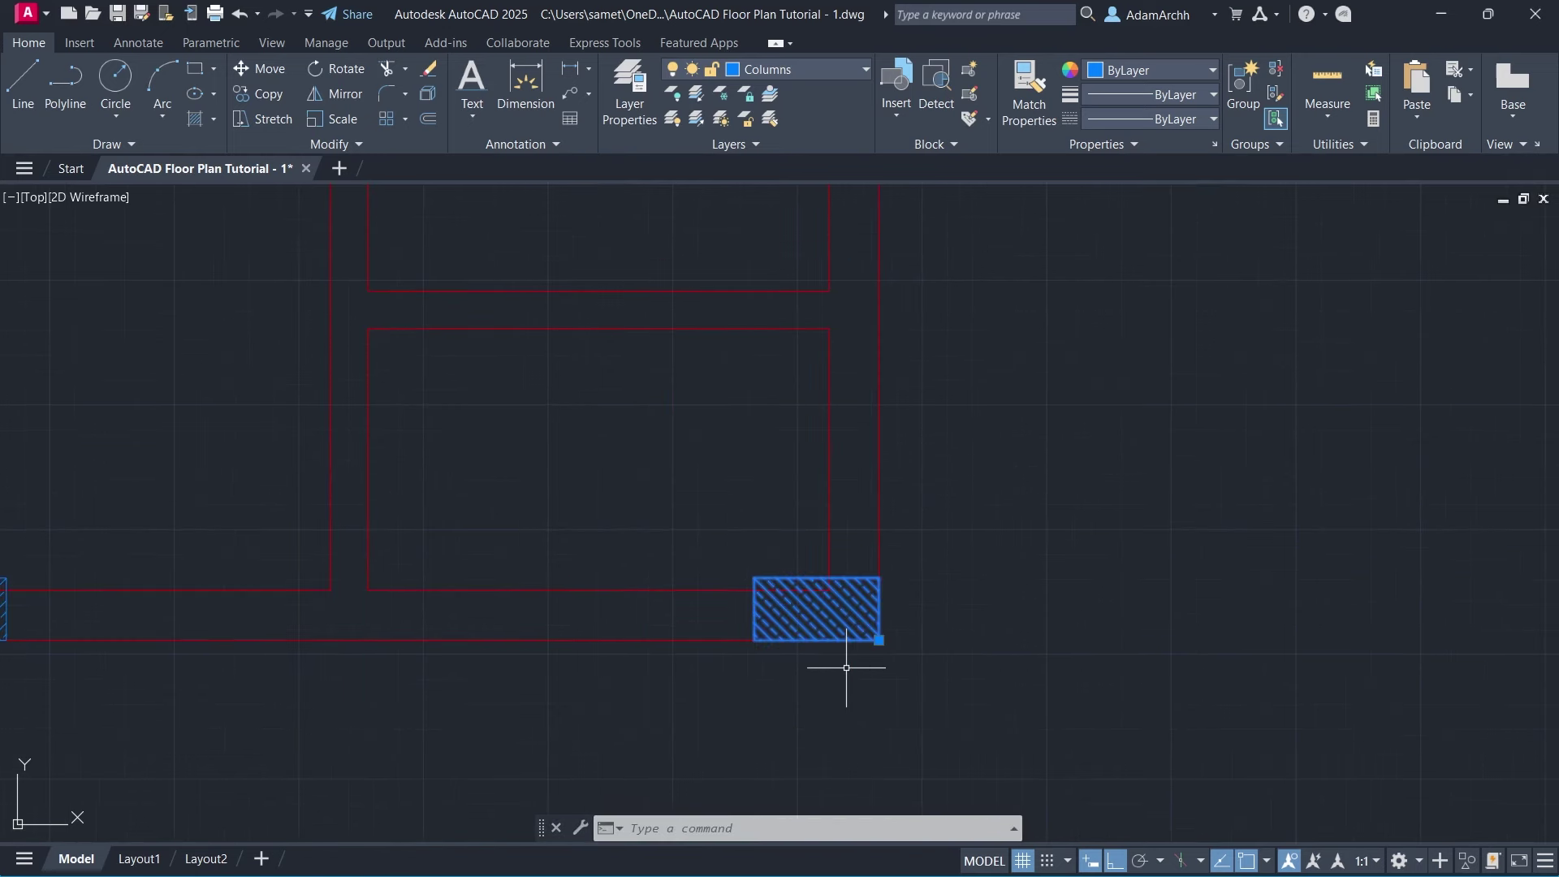
pyautogui.write('ro')
pyautogui.press('Return')
pyautogui.click(878, 640)
pyautogui.click(893, 695)
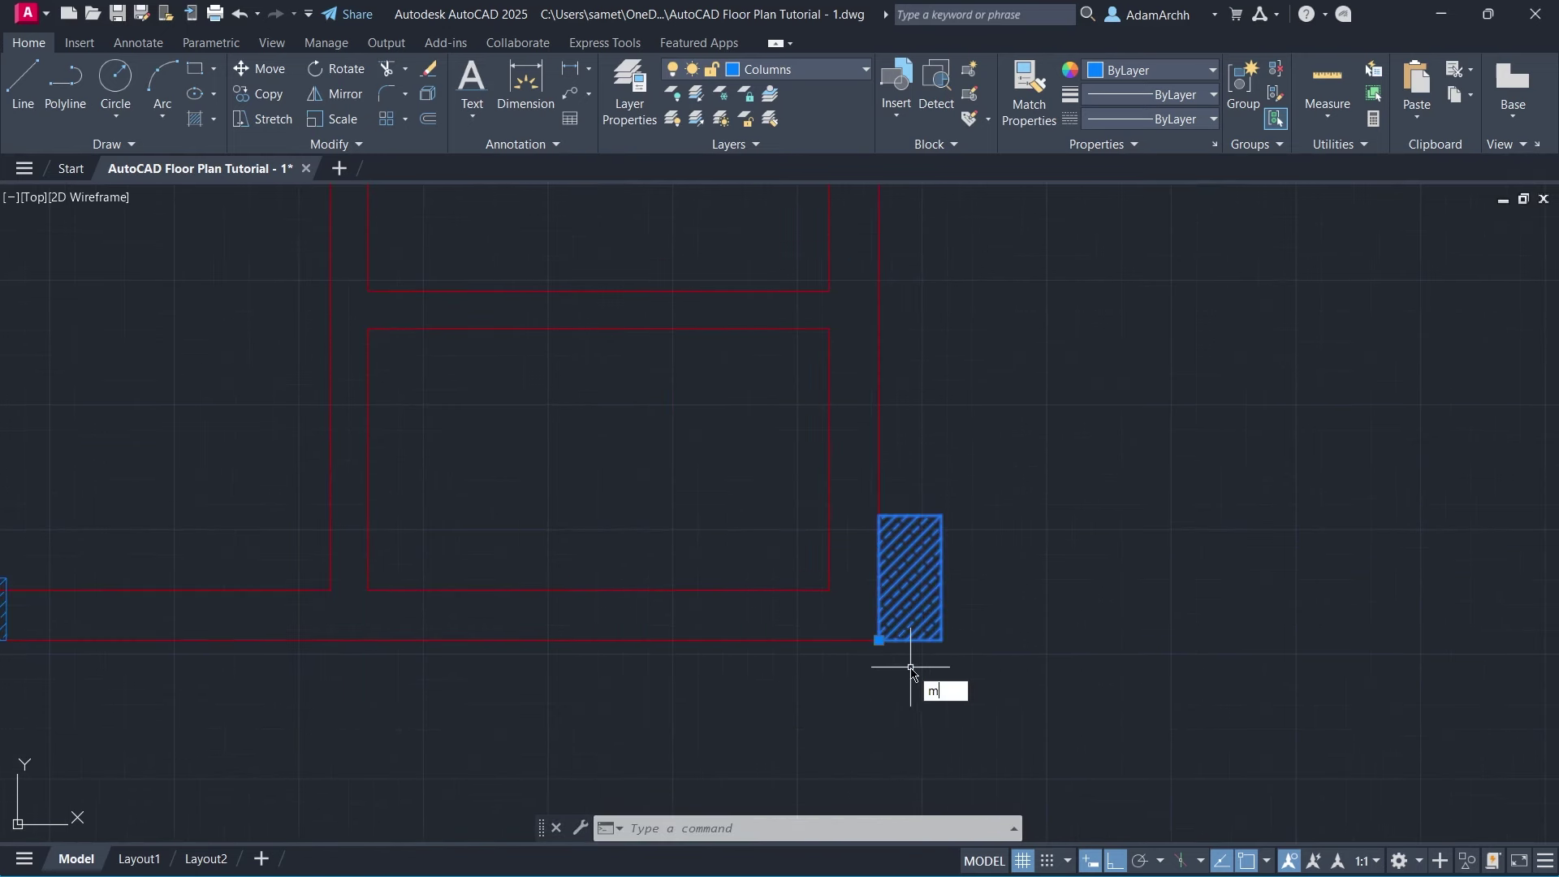
pyautogui.press('Return')
pyautogui.click(942, 640)
pyautogui.click(879, 639)
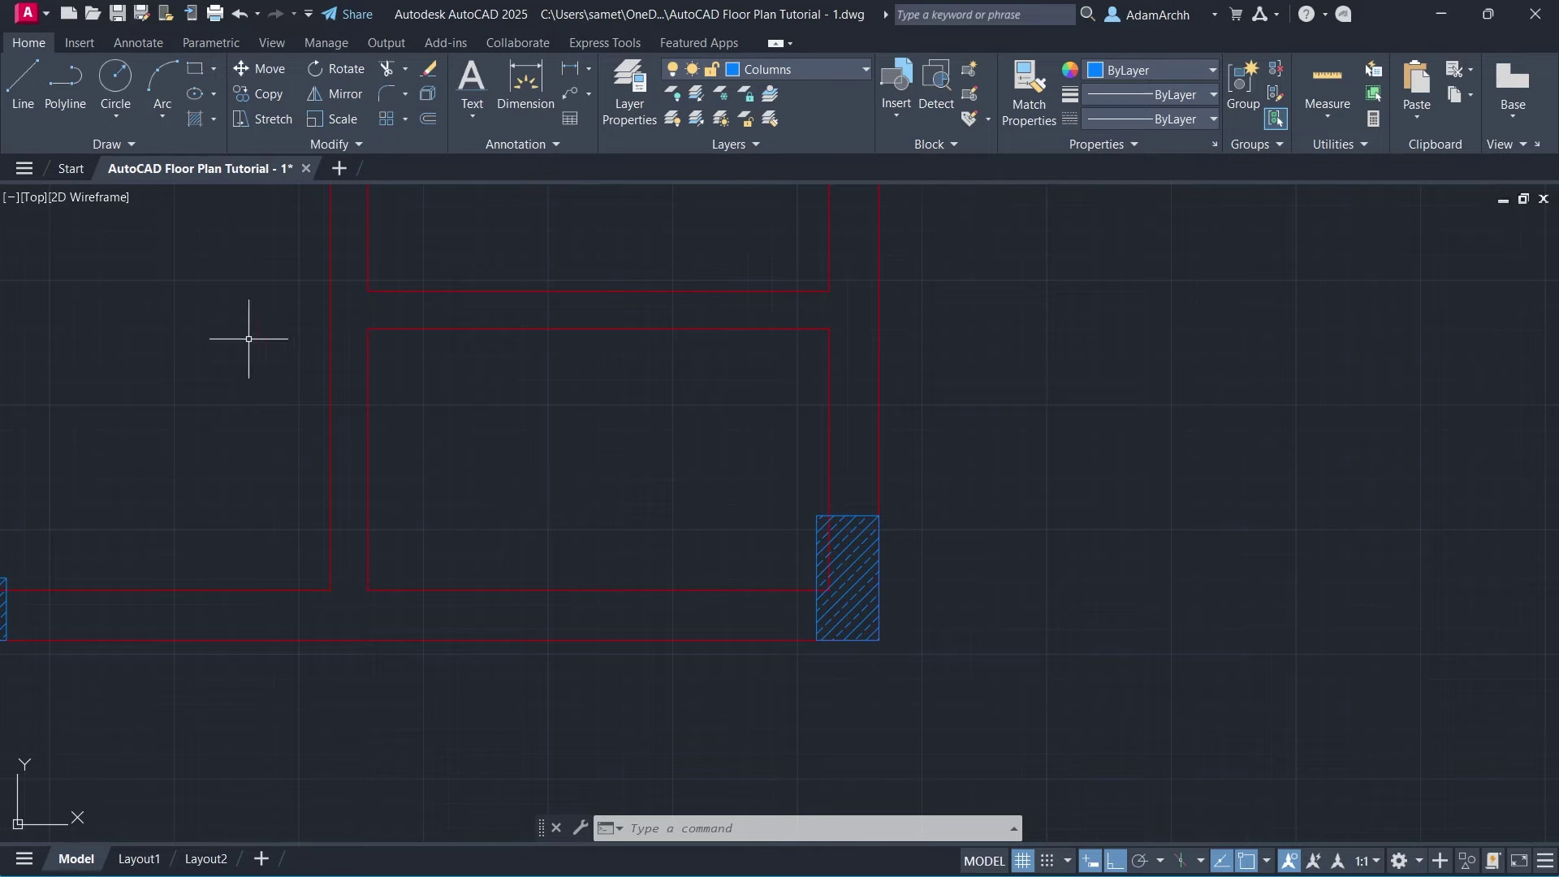
pyautogui.moveTo(248, 339)
pyautogui.mouseDown(button='middle')
pyautogui.moveTo(453, 592)
pyautogui.moveTo(590, 640)
pyautogui.mouseUp(button='middle')
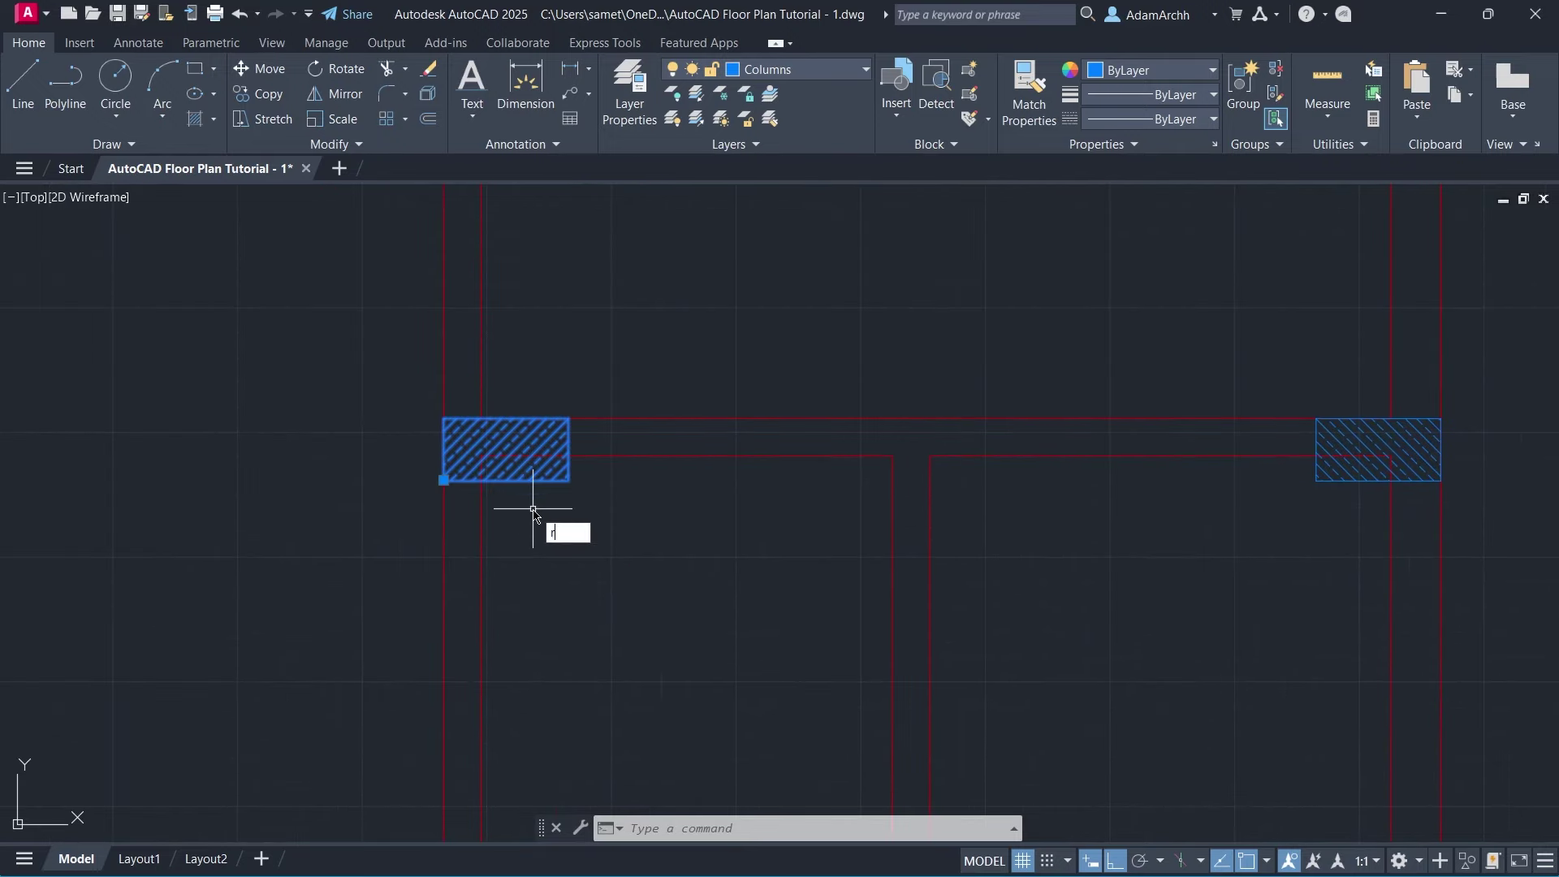
# Rotate the first vertical-wall column 90° upright and move it flush with the top wall.
pyautogui.write('o')
pyautogui.press('Return')
pyautogui.click(444, 480)
pyautogui.click(458, 532)
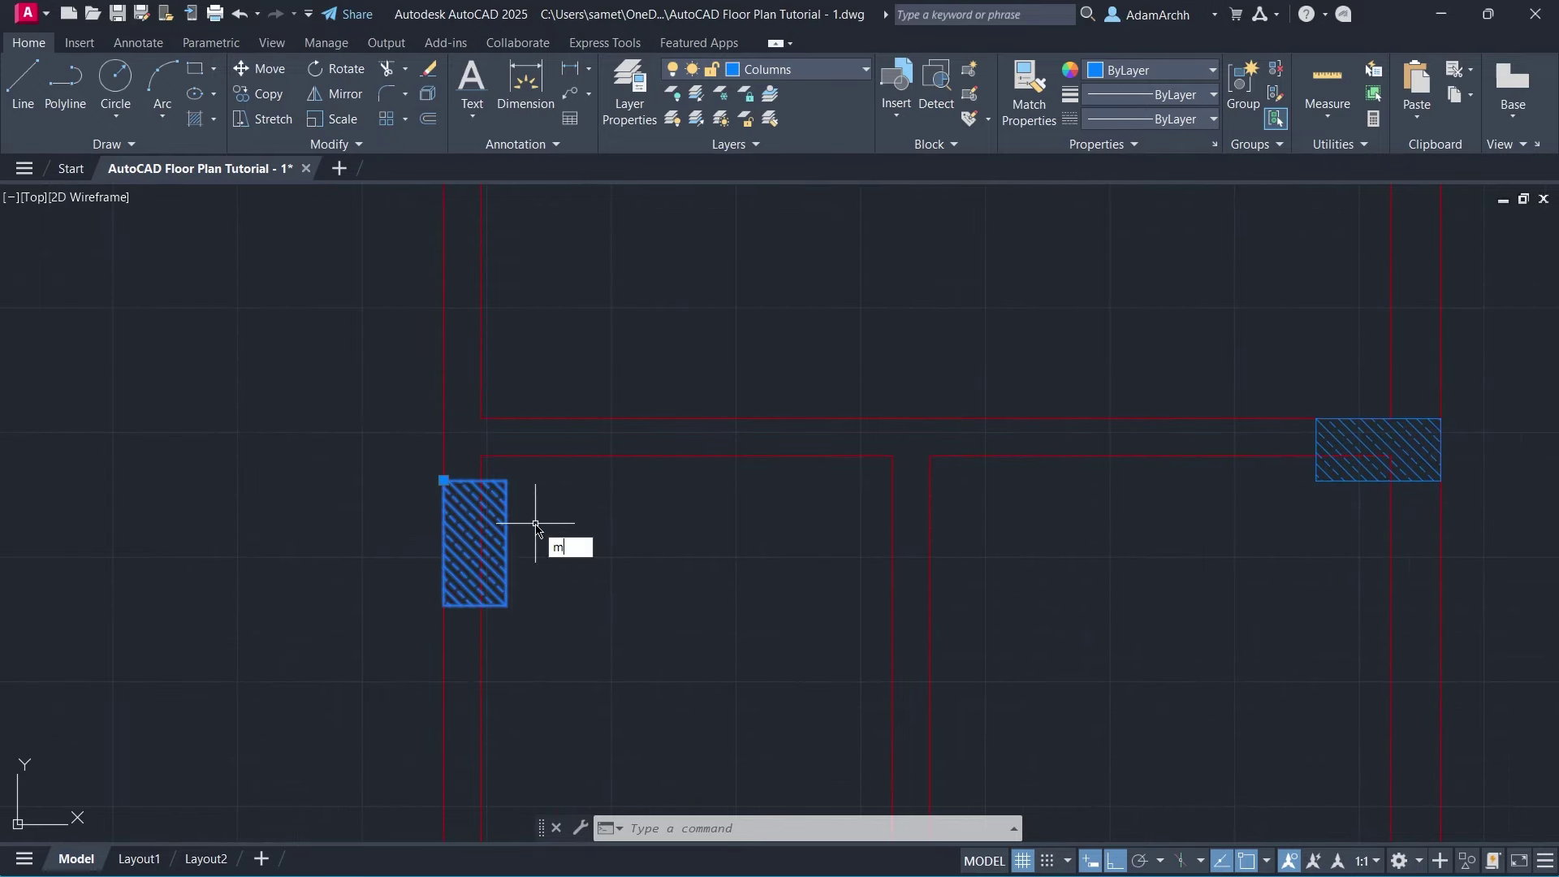
pyautogui.press('Return')
pyautogui.click(507, 480)
pyautogui.click(507, 418)
pyautogui.moveTo(244, 487)
pyautogui.mouseDown(button='middle')
pyautogui.moveTo(923, 495)
pyautogui.moveTo(476, 483)
pyautogui.mouseUp(button='middle')
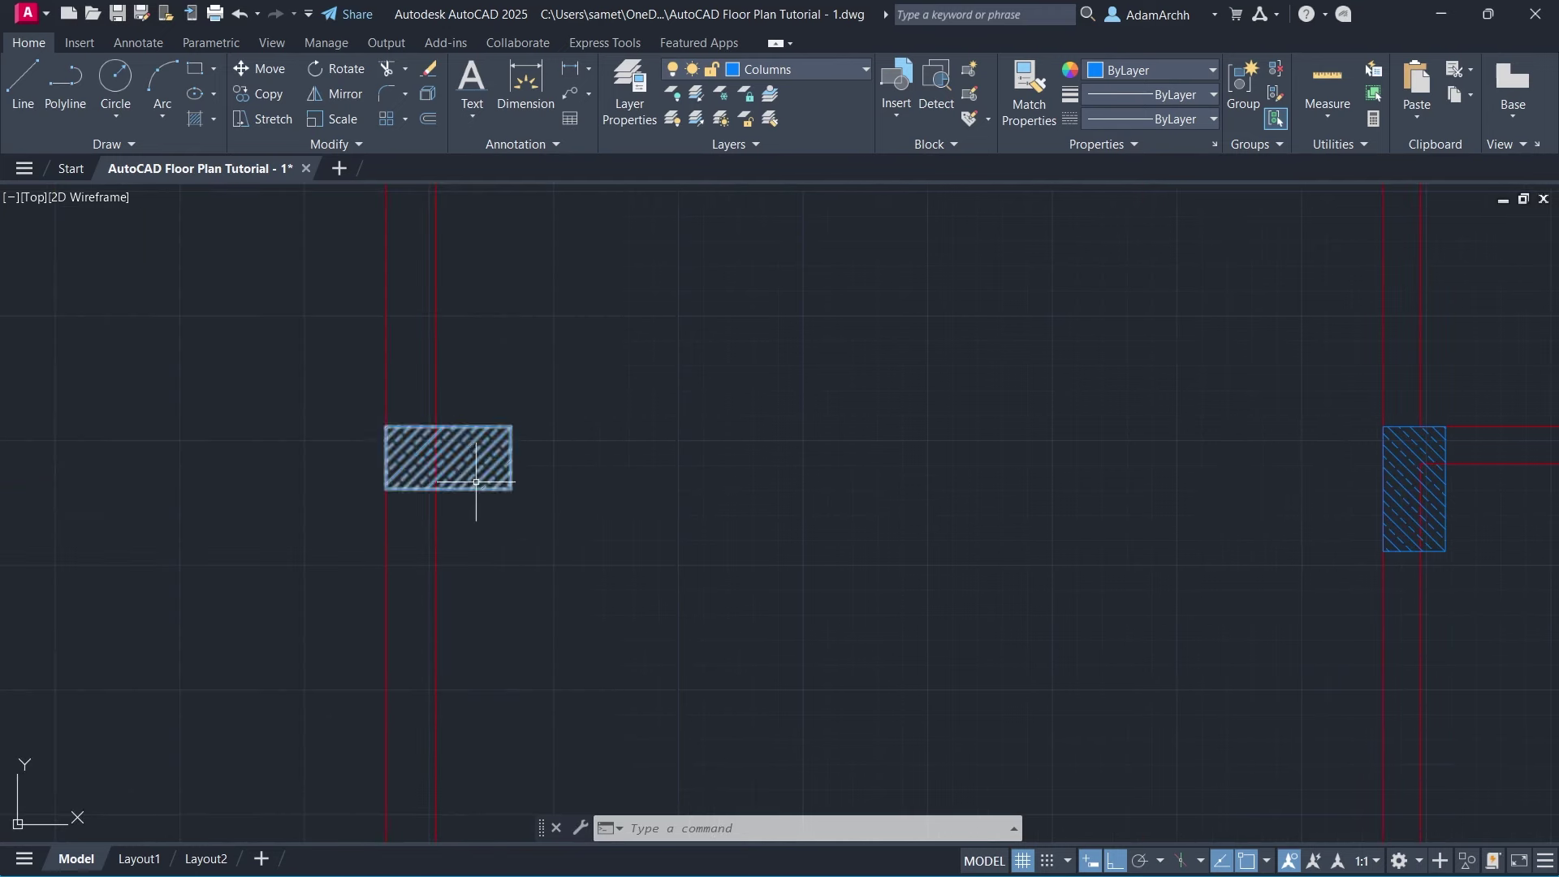
# Rotate the left-middle column 90° about its top-left corner and slide it into the wall.
pyautogui.write('o')
pyautogui.press('Return')
pyautogui.click(385, 425)
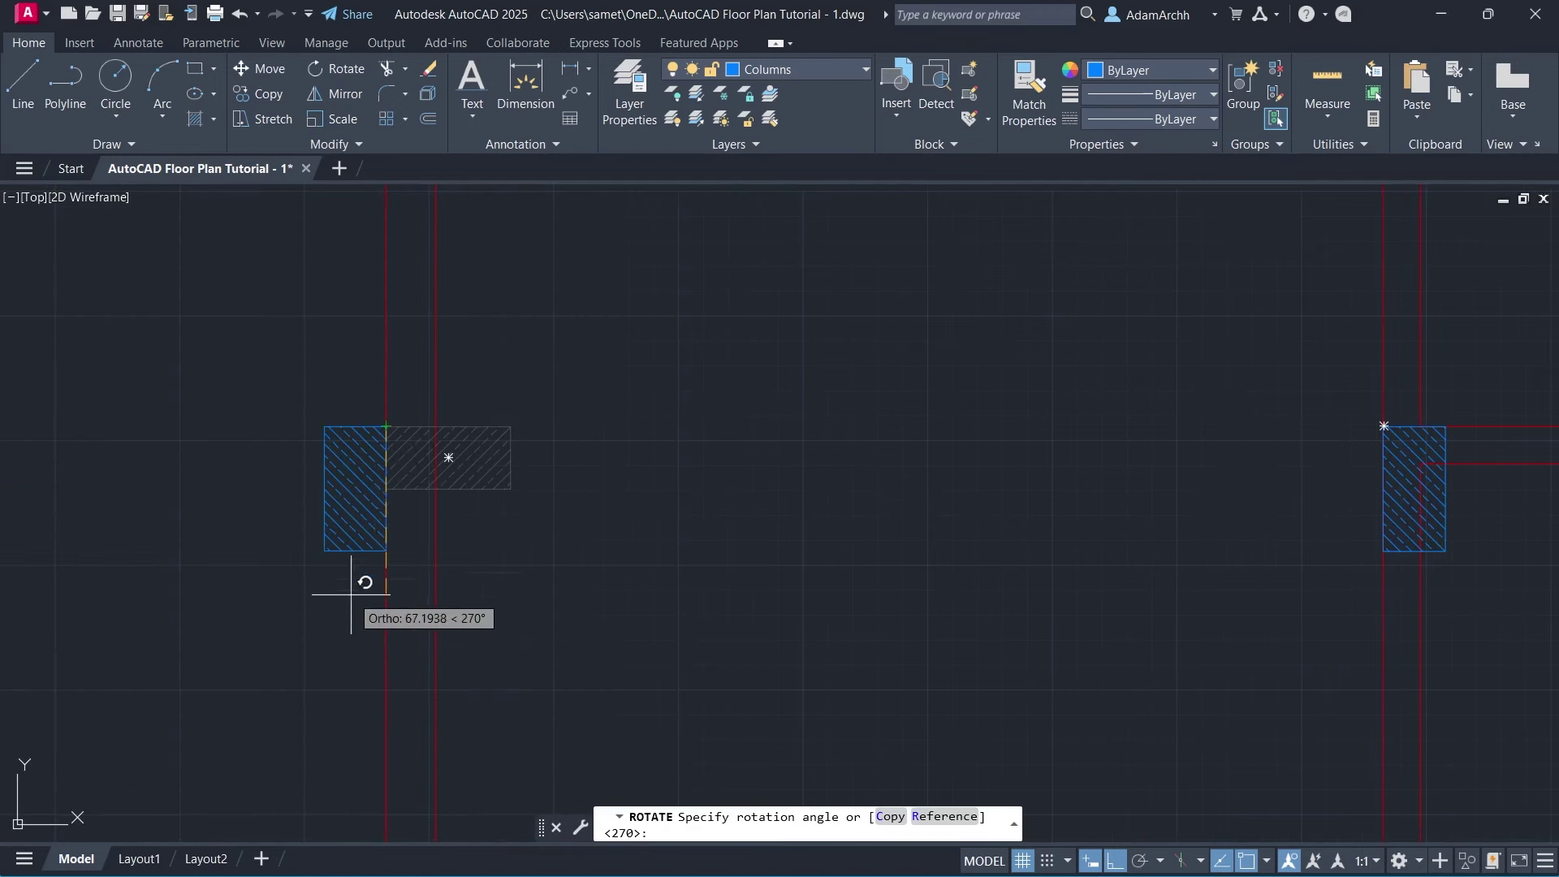
pyautogui.click(365, 581)
pyautogui.click(324, 425)
pyautogui.click(385, 426)
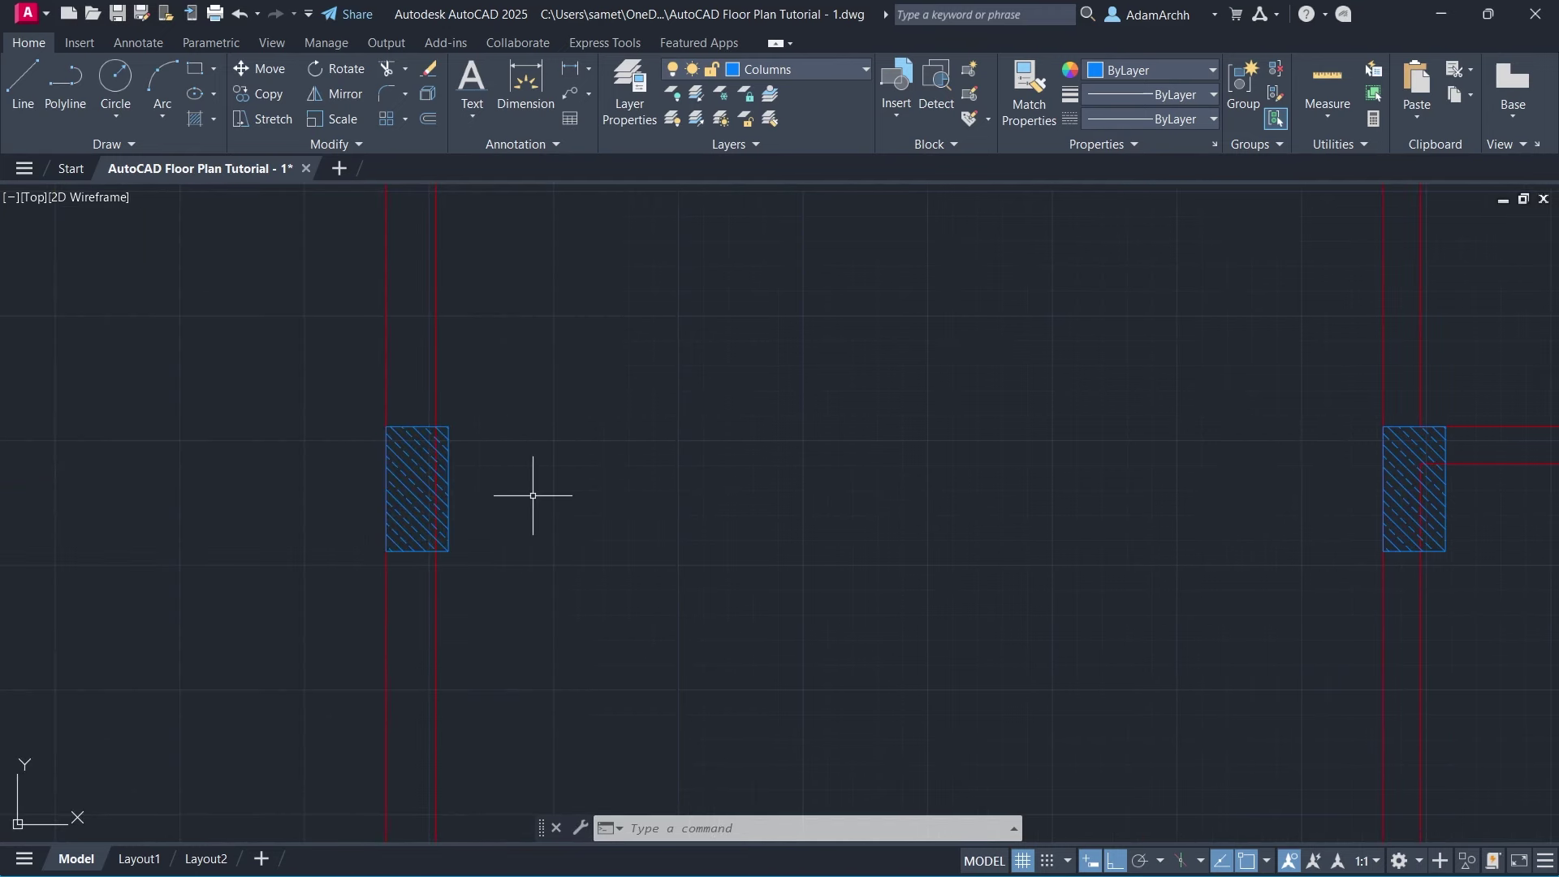
# Rotate the central junction column 90° and seat it between the wall lines.
pyautogui.click(696, 480)
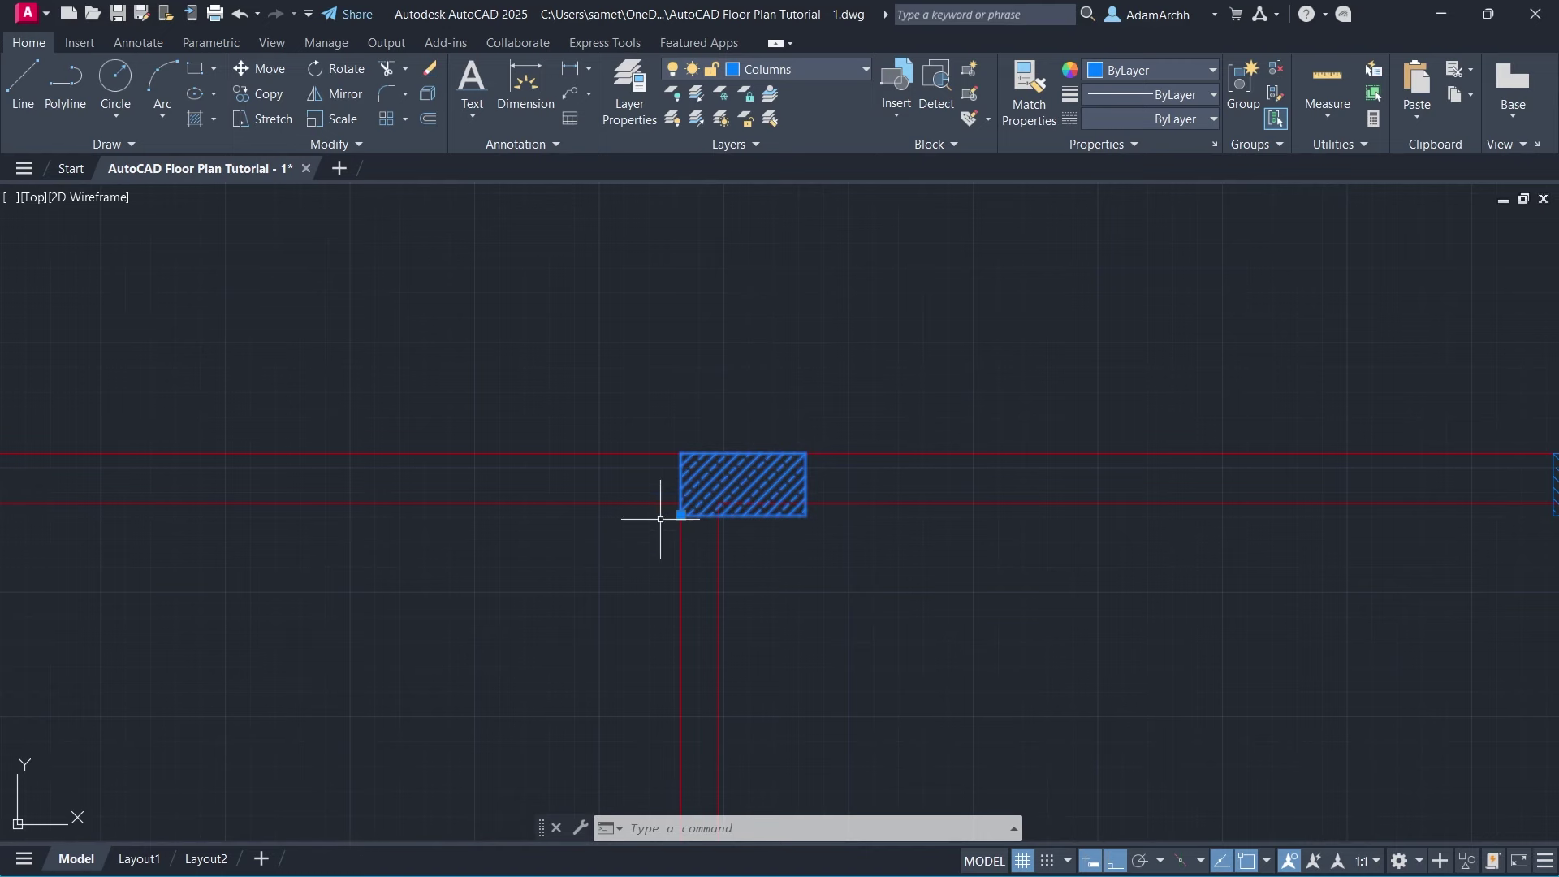
pyautogui.write('ro')
pyautogui.press('Return')
pyautogui.click(680, 516)
pyautogui.click(637, 633)
pyautogui.click(680, 516)
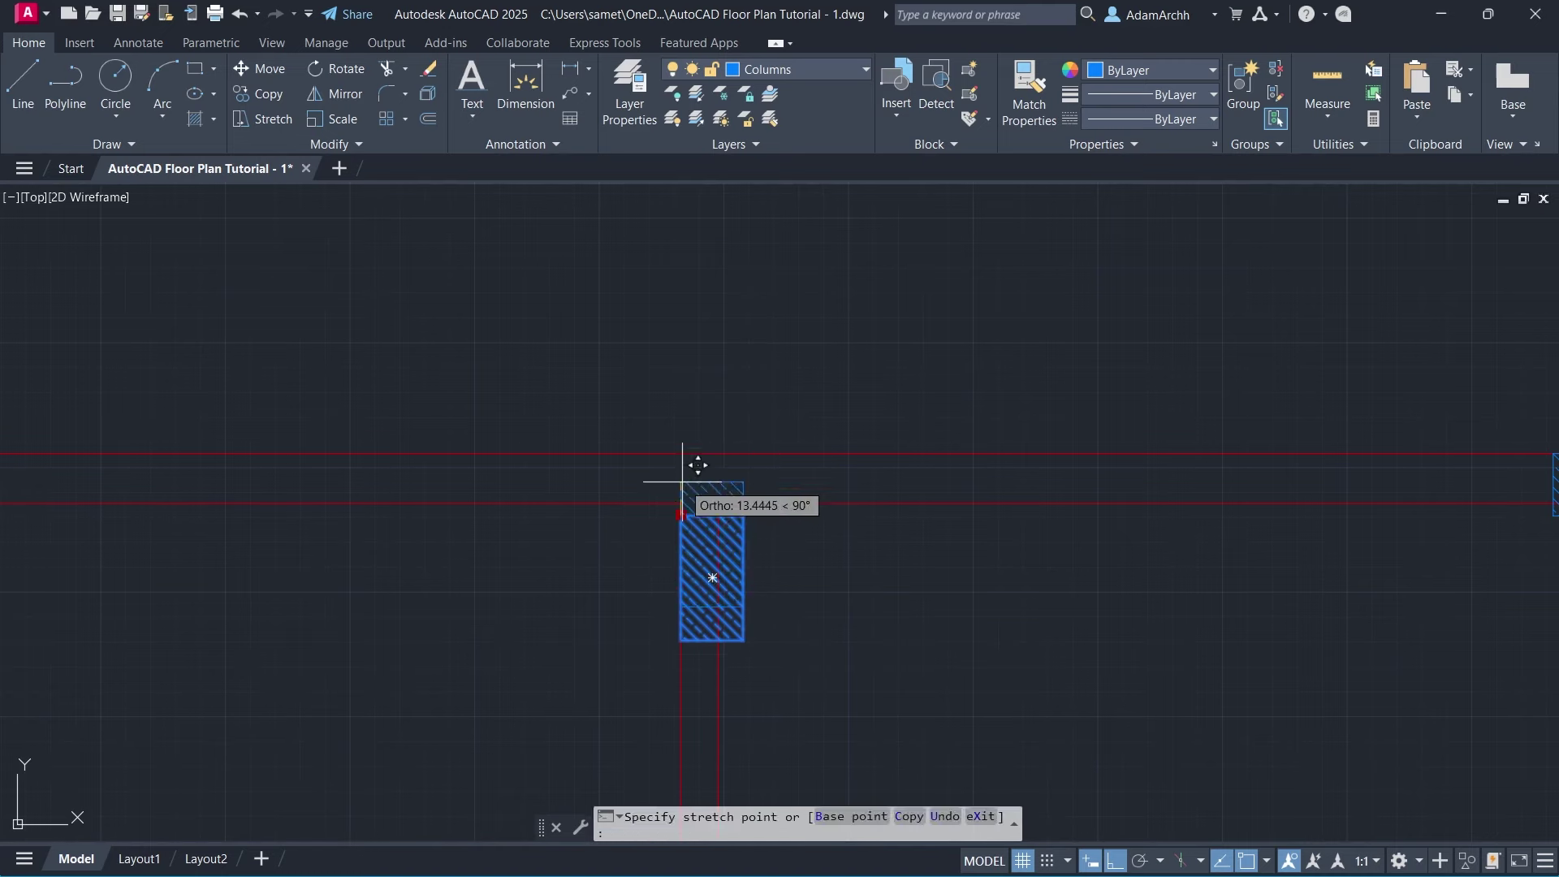
pyautogui.click(680, 453)
pyautogui.scroll(-1, 606, 535)
pyautogui.scroll(-2, 692, 369)
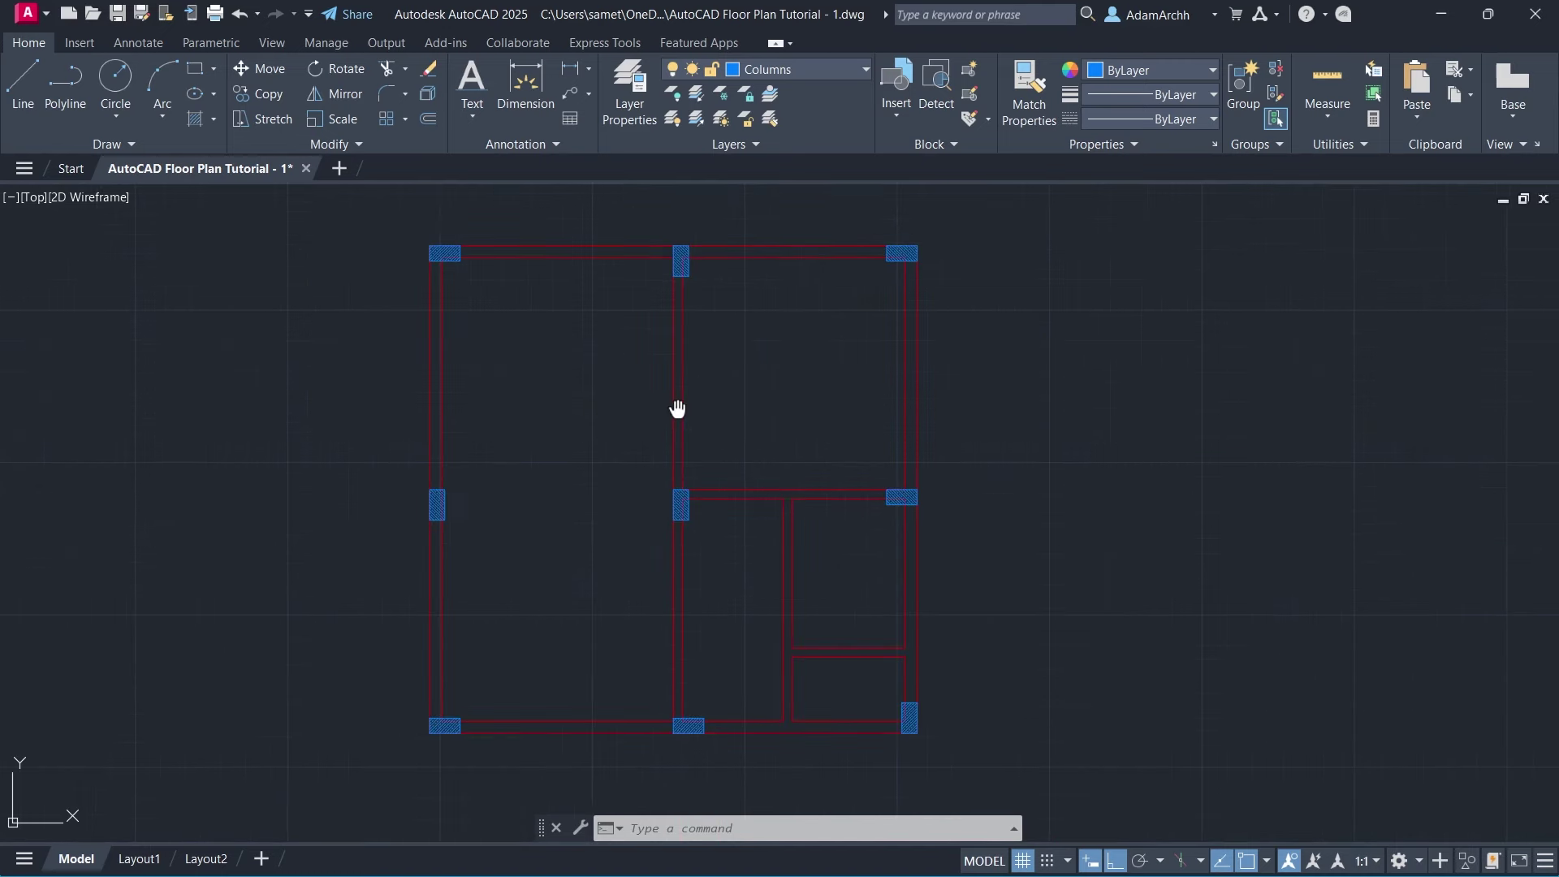
pyautogui.write('QS')
# Quick-select all objects on layer Walls and bring them to front via Draw Order.
pyautogui.press('Return')
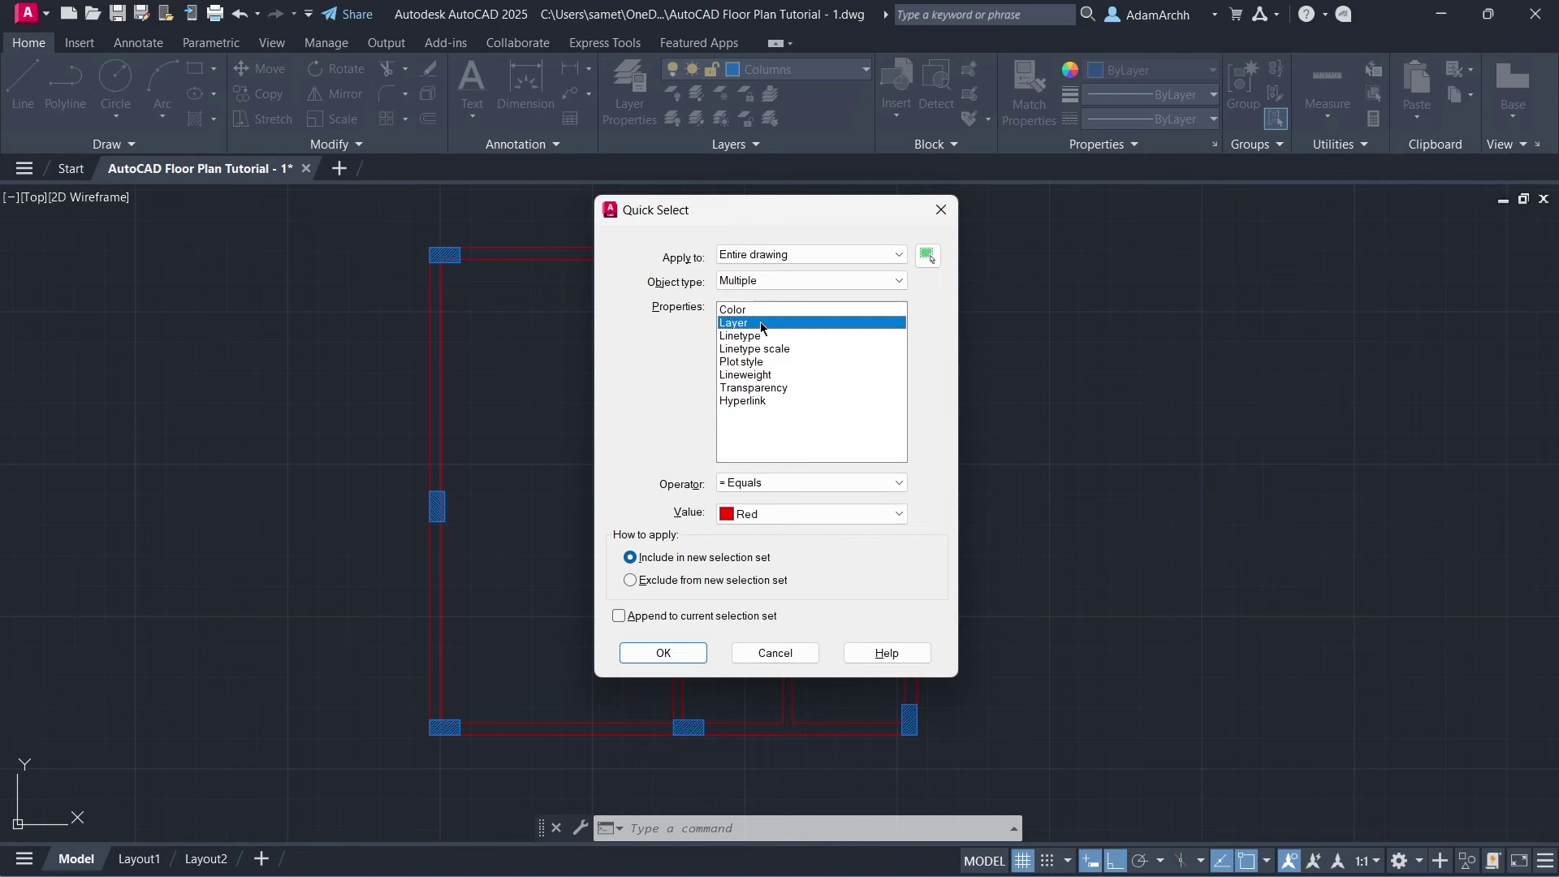
pyautogui.click(784, 522)
pyautogui.click(778, 598)
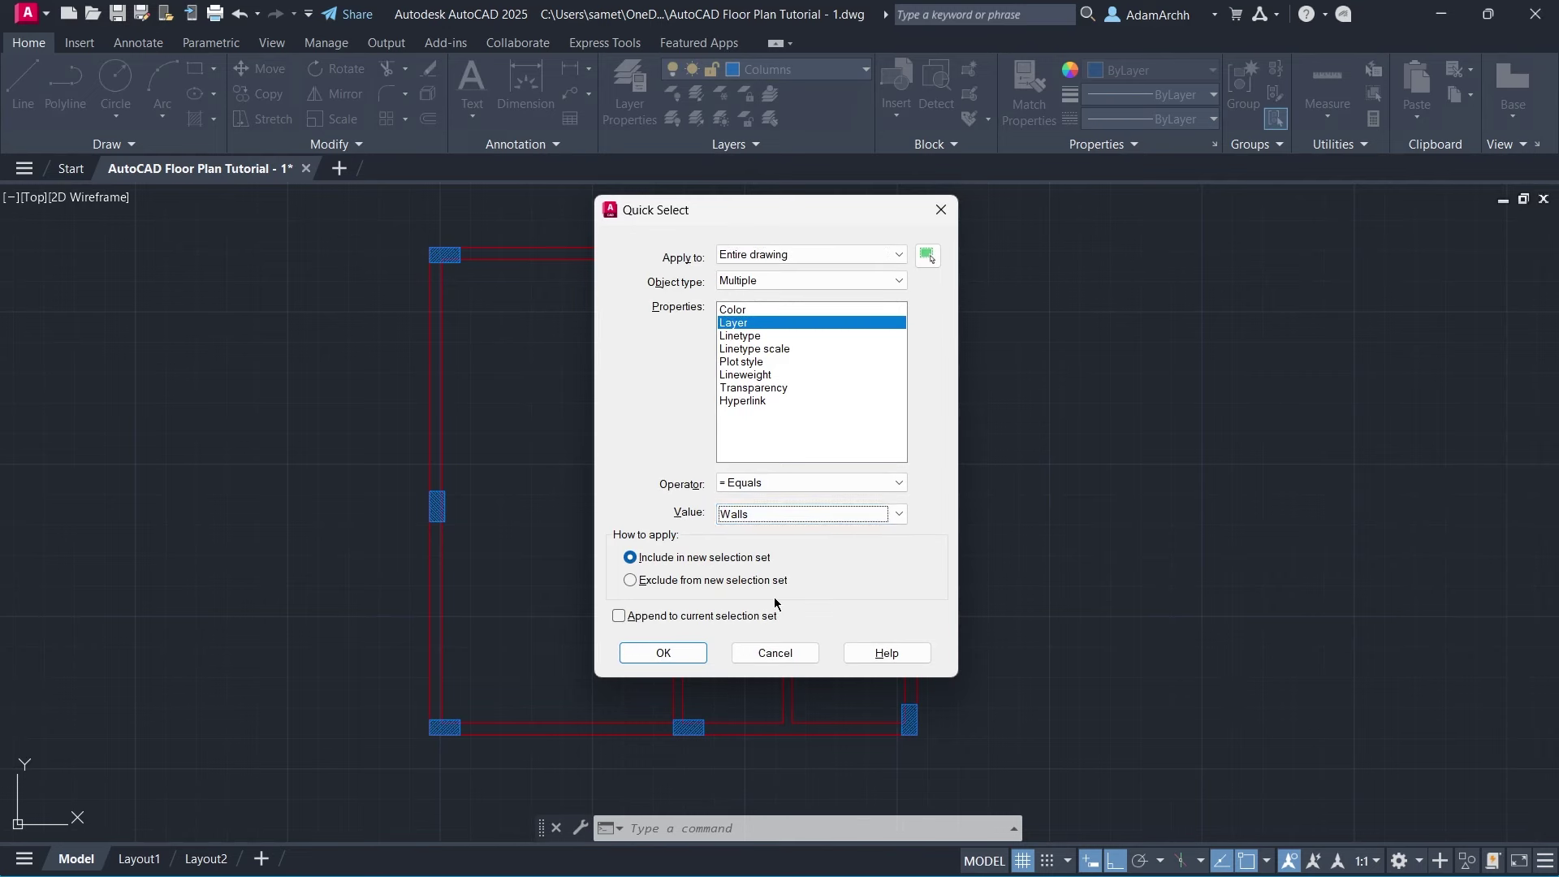
pyautogui.click(688, 650)
pyautogui.rightClick(581, 445)
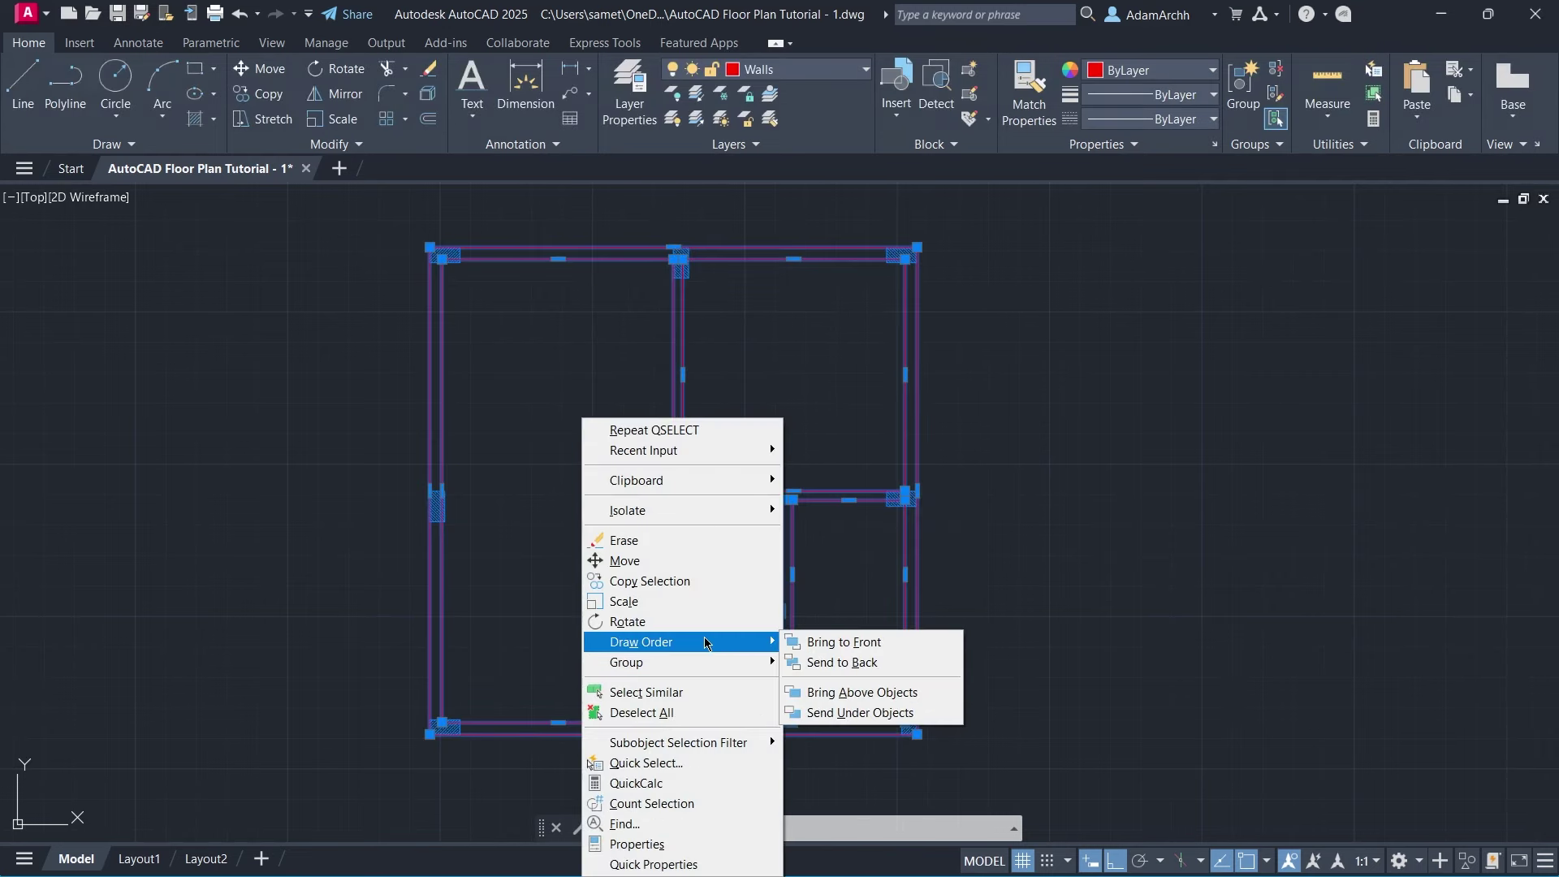
pyautogui.click(897, 638)
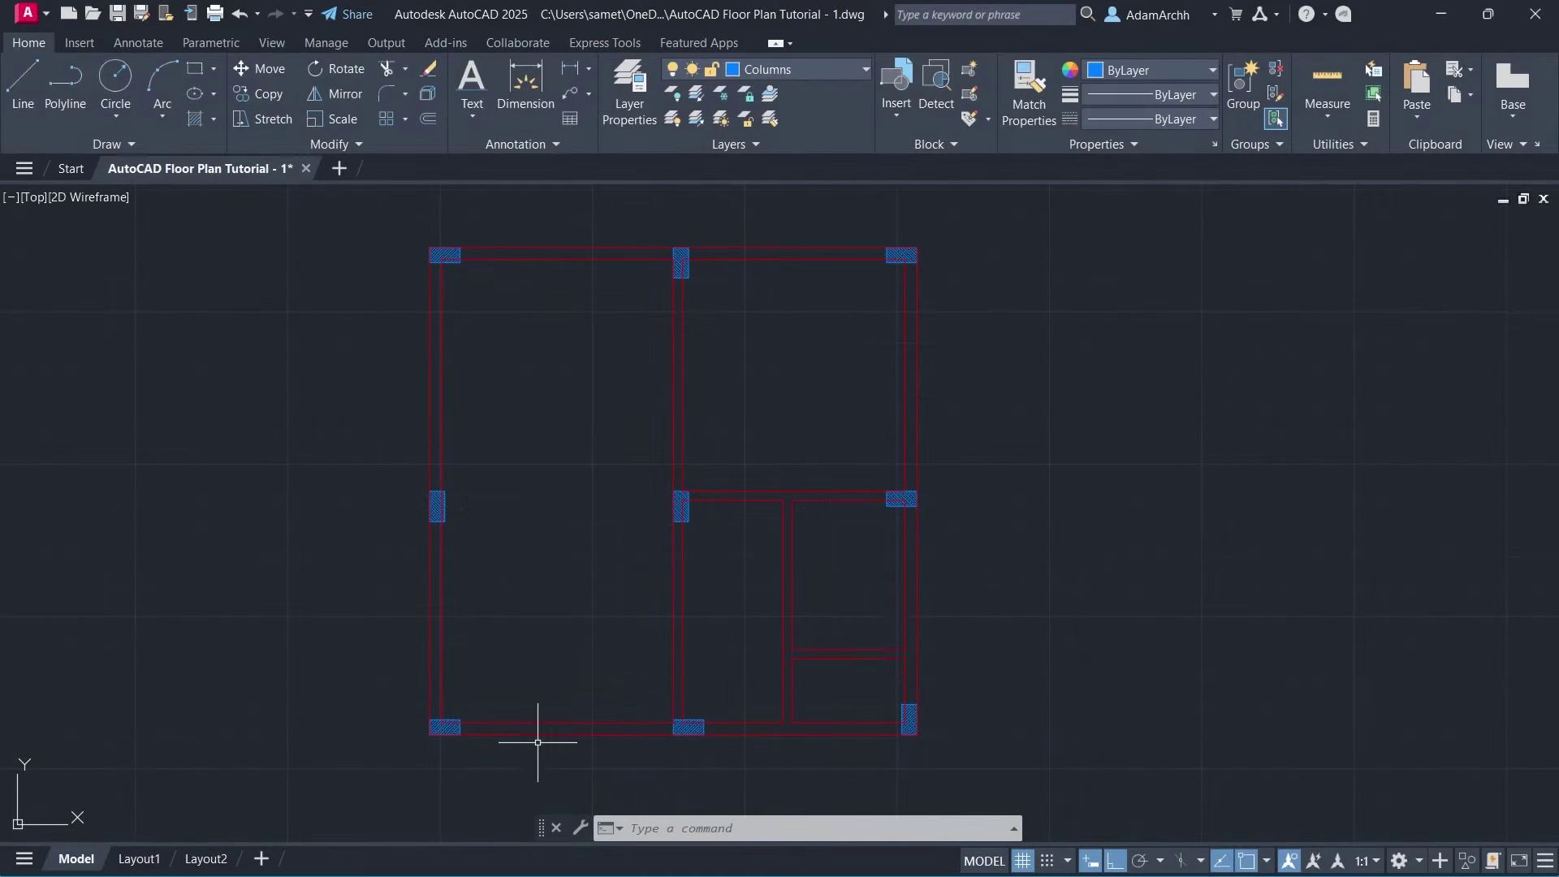
# Fence-trim the wall lines crossing the bottom-right column.
pyautogui.scroll(5, 438, 731)
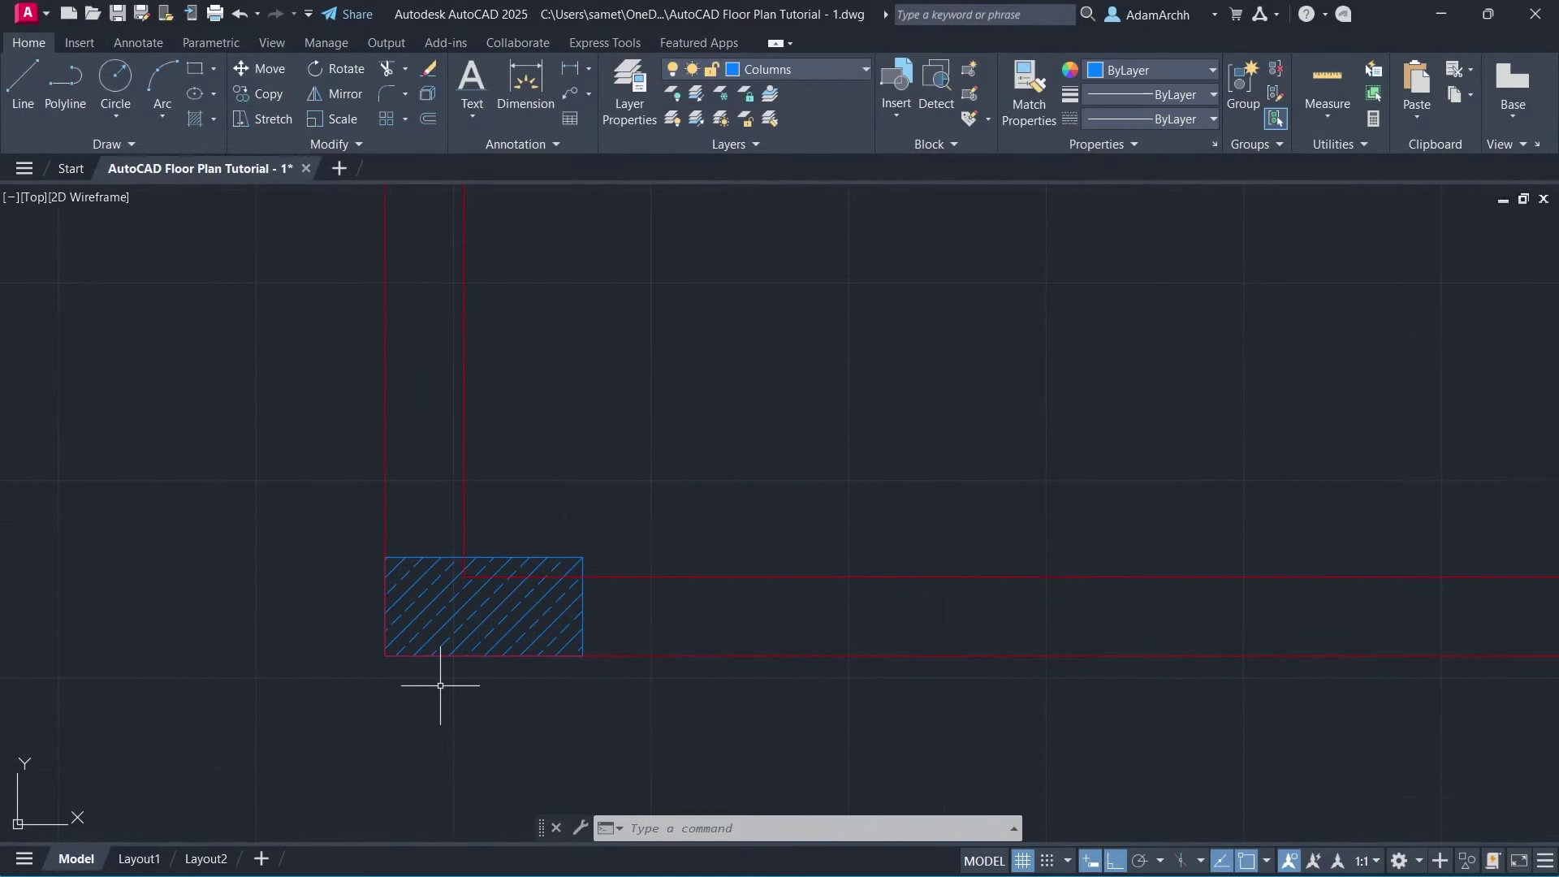
pyautogui.press('Return')
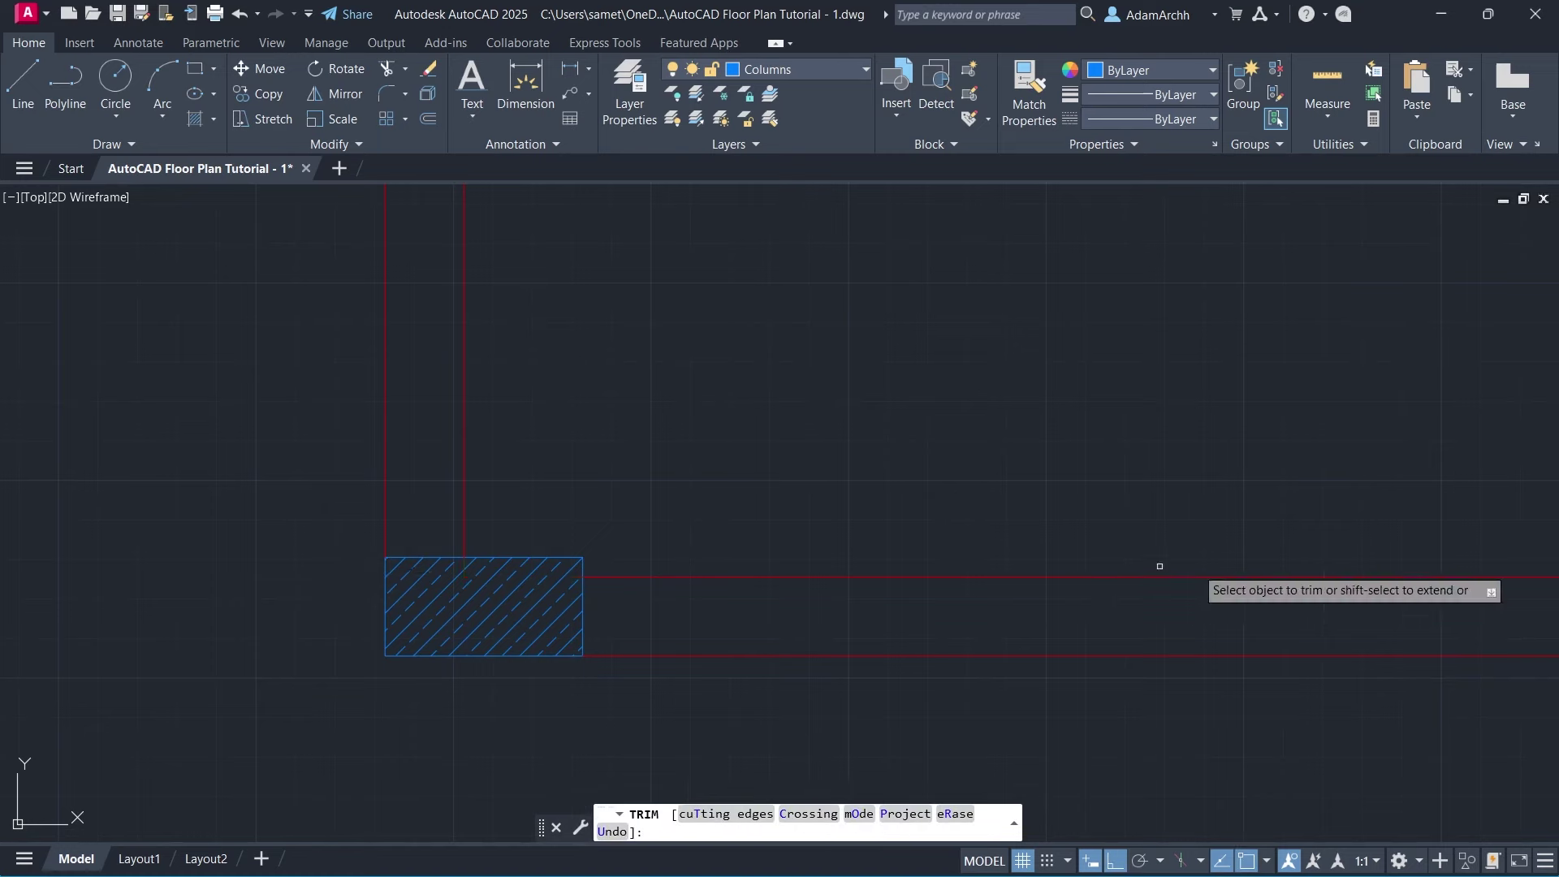
pyautogui.moveTo(458, 610)
pyautogui.mouseDown(button='middle')
pyautogui.moveTo(1088, 604)
pyautogui.moveTo(609, 564)
pyautogui.mouseUp(button='middle')
pyautogui.moveTo(609, 560); pyautogui.dragTo(697, 678)
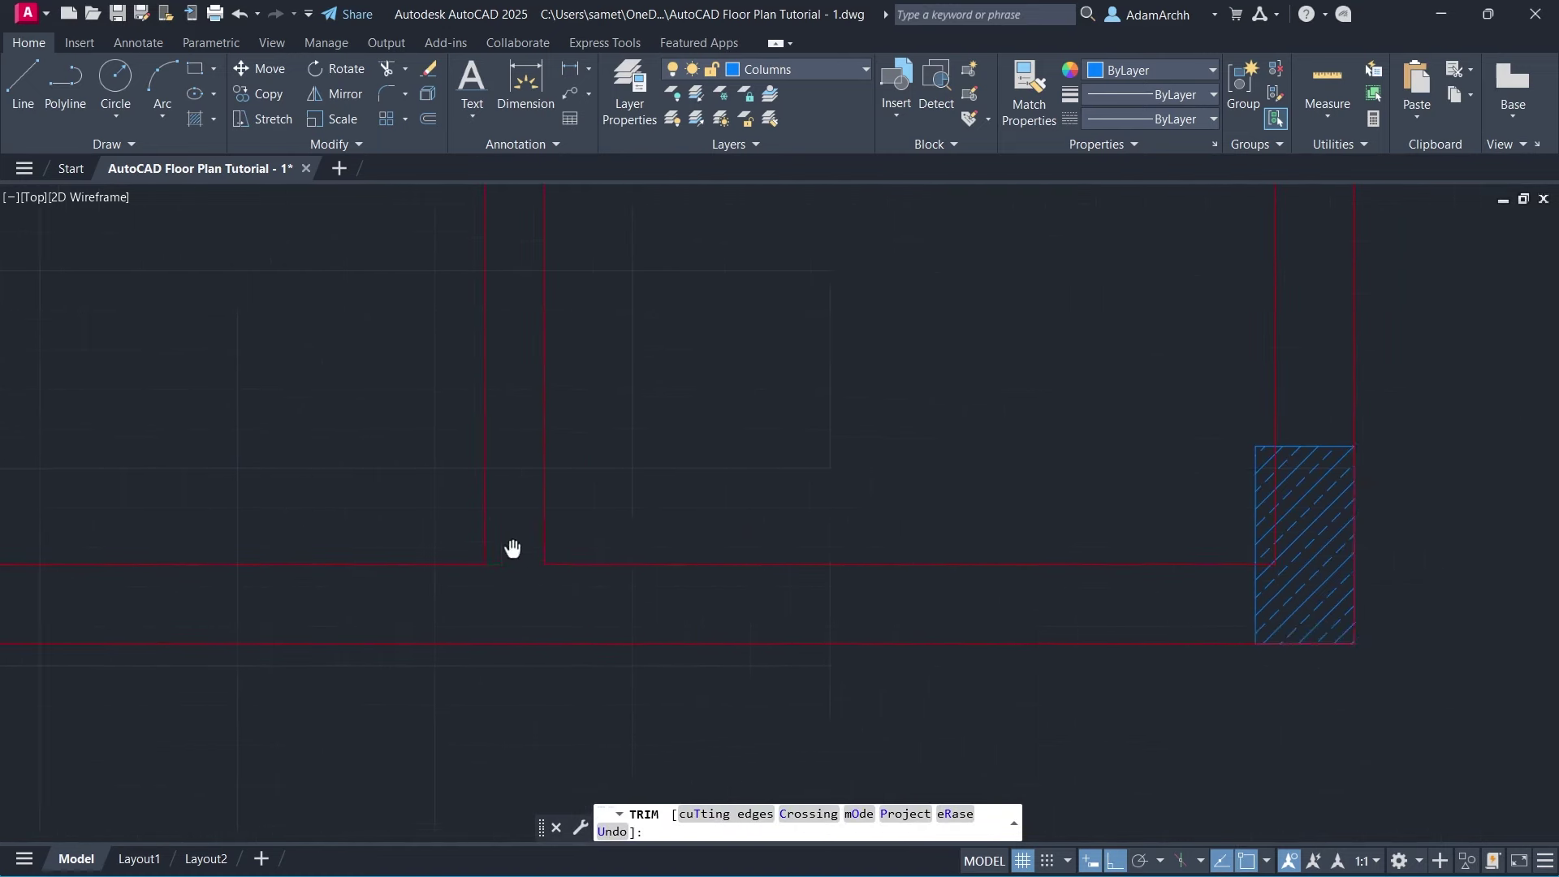
pyautogui.moveTo(1140, 674)
pyautogui.mouseDown()
pyautogui.moveTo(1186, 578)
pyautogui.moveTo(1100, 581)
pyautogui.mouseUp()
pyautogui.moveTo(1100, 581); pyautogui.dragTo(1038, 418, button='middle')
pyautogui.scroll(-3, 977, 651)
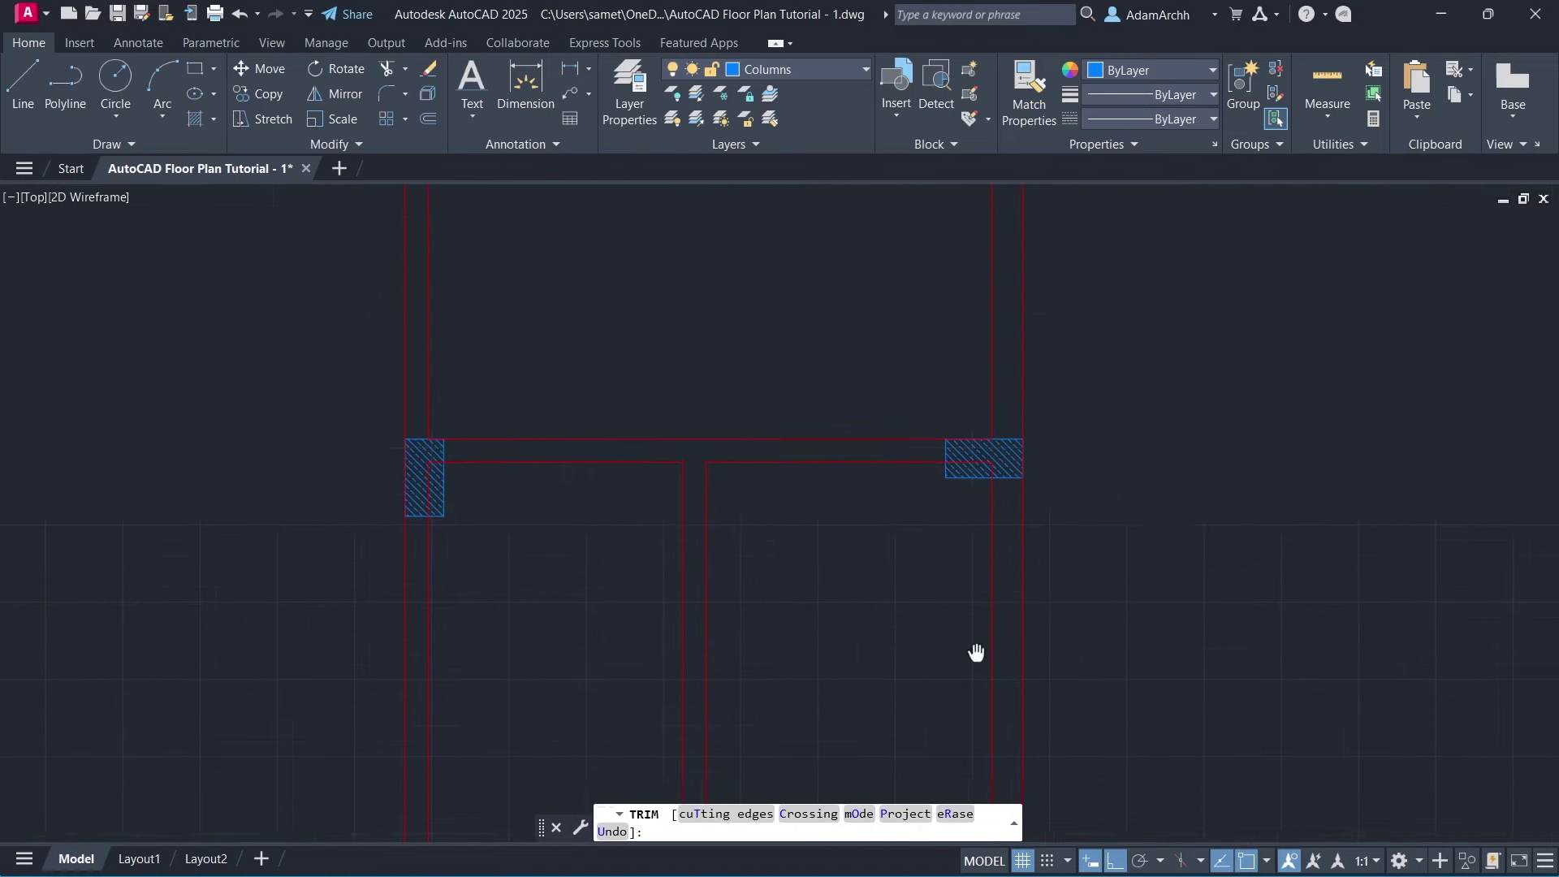
pyautogui.scroll(2, 935, 418)
# Trim the wall lines running through the left and upper wall columns.
pyautogui.moveTo(235, 552); pyautogui.dragTo(679, 552, button='middle')
pyautogui.moveTo(439, 499); pyautogui.dragTo(539, 507)
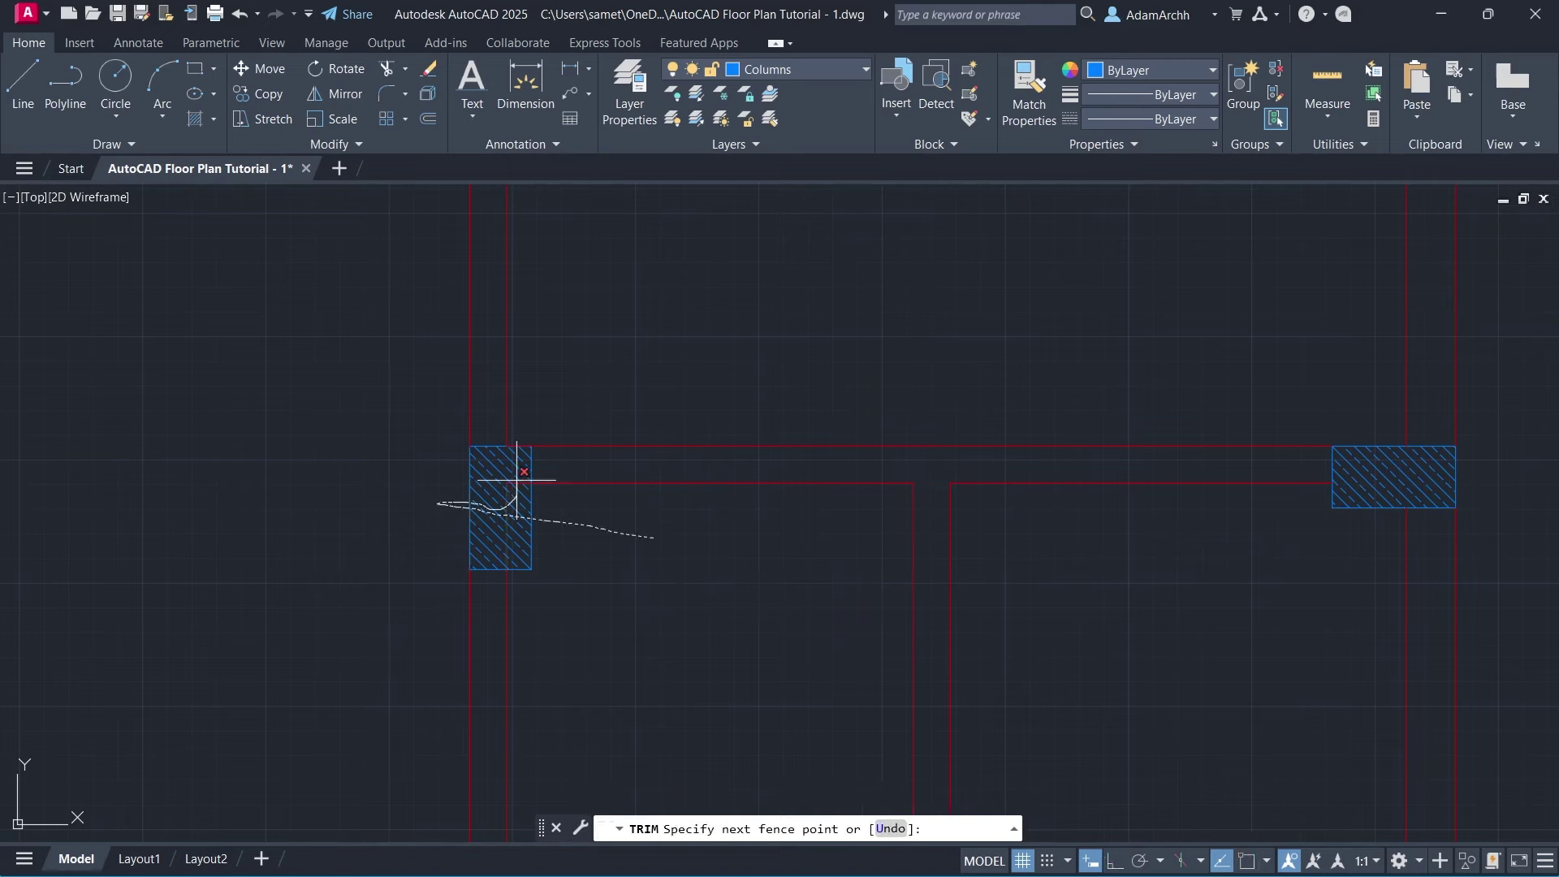
pyautogui.moveTo(187, 507); pyautogui.dragTo(1153, 507, button='middle')
pyautogui.moveTo(625, 486); pyautogui.dragTo(410, 485)
pyautogui.moveTo(934, 306)
pyautogui.mouseDown(button='middle')
pyautogui.moveTo(707, 585)
pyautogui.moveTo(666, 194)
pyautogui.mouseUp(button='middle')
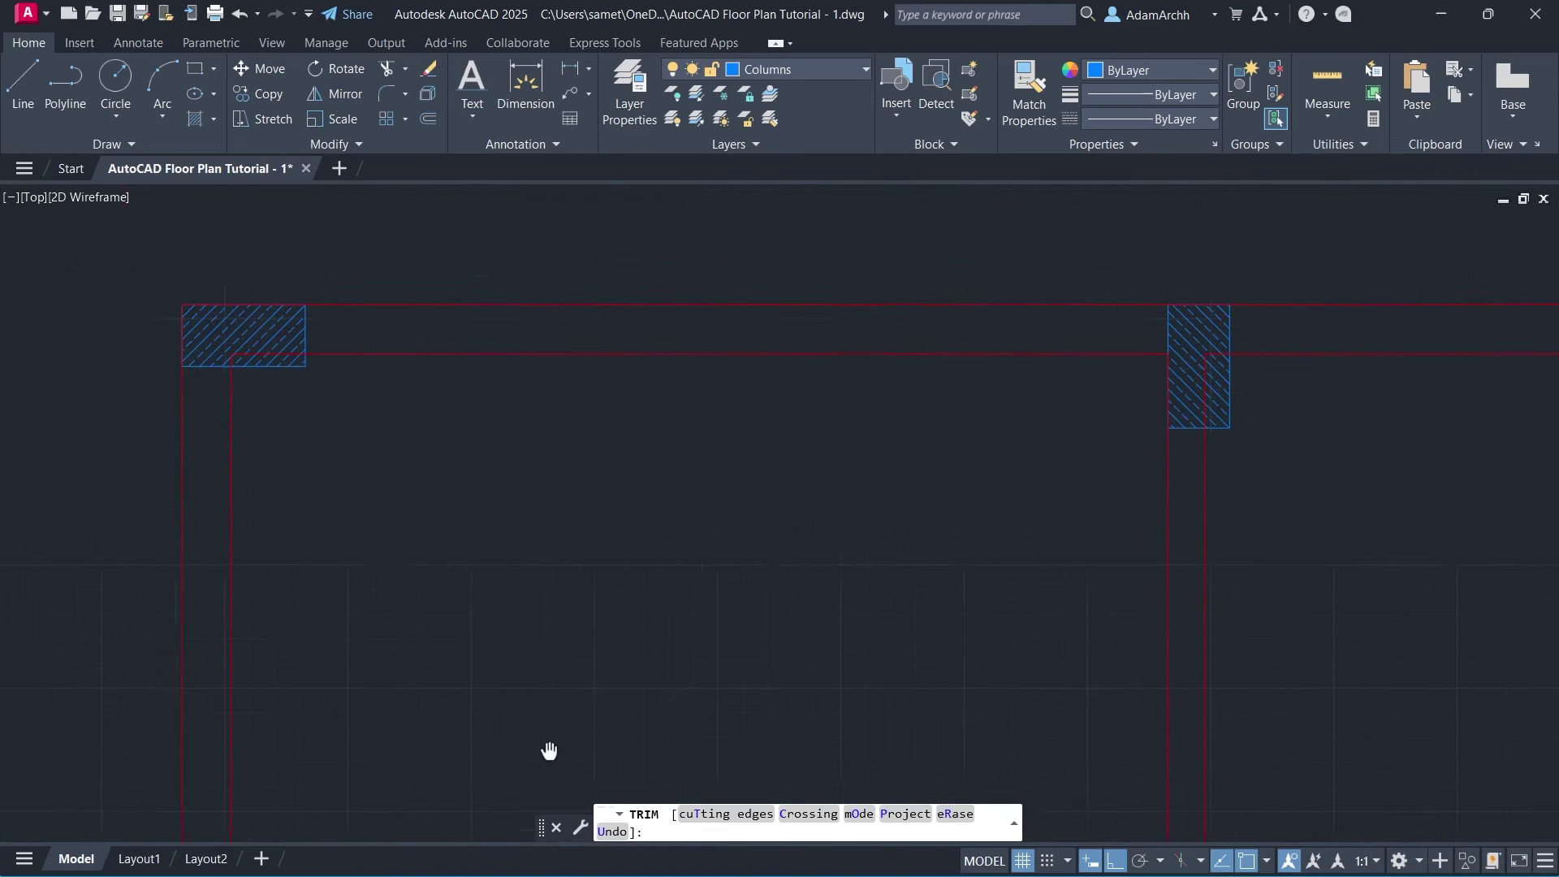
pyautogui.moveTo(546, 728); pyautogui.dragTo(548, 747, button='middle')
pyautogui.moveTo(183, 336); pyautogui.dragTo(235, 402)
# Trim the remaining wall lines inside the right and corner columns.
pyautogui.moveTo(509, 404); pyautogui.dragTo(476, 403, button='middle')
pyautogui.moveTo(974, 421); pyautogui.dragTo(474, 446, button='middle')
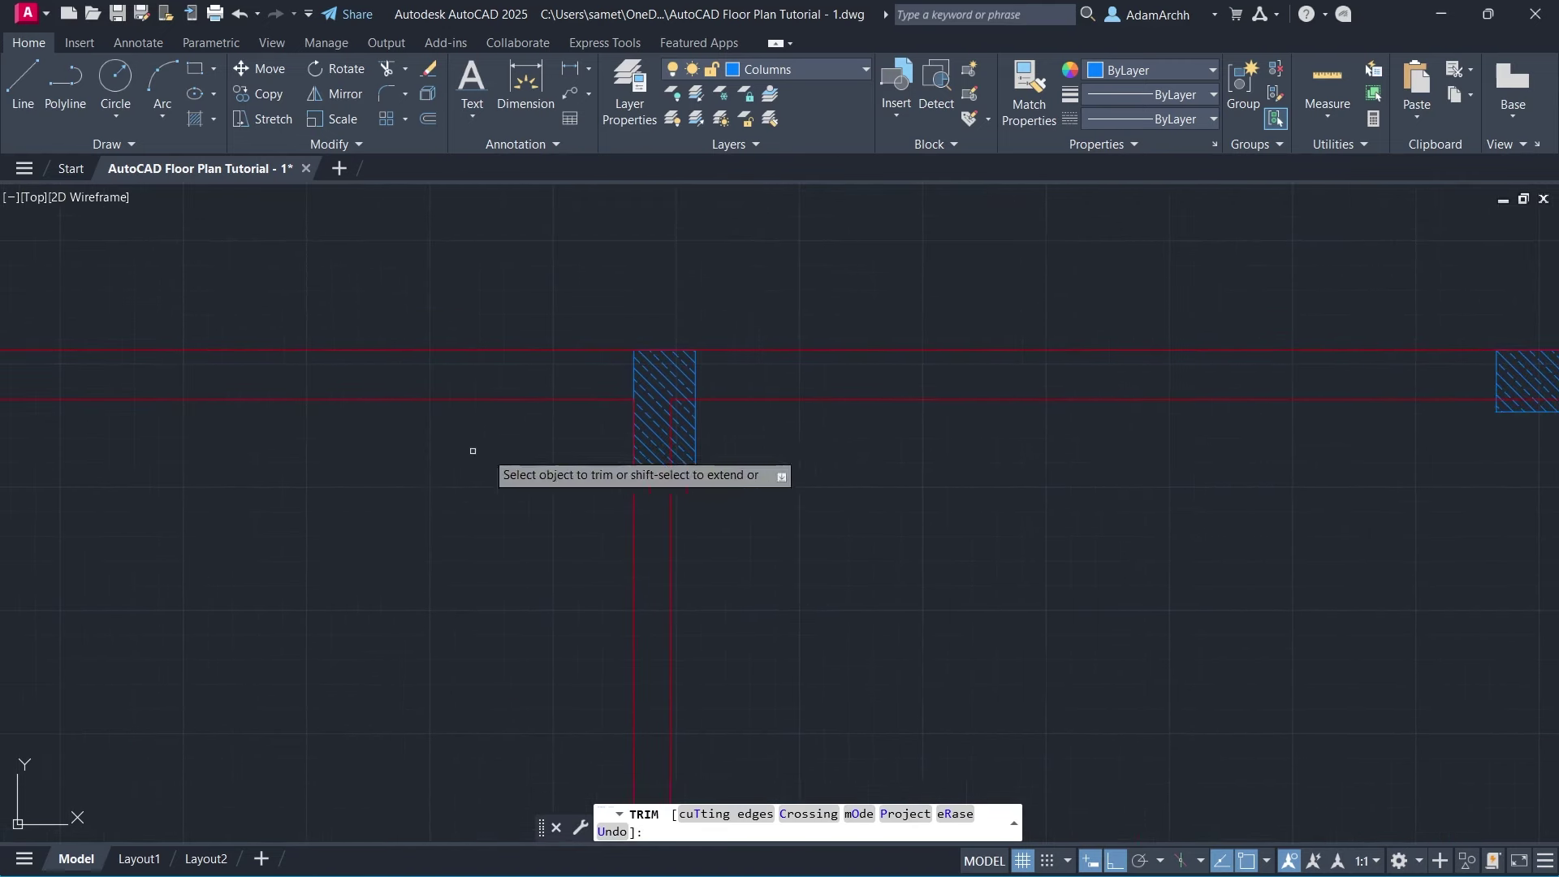
pyautogui.moveTo(510, 445); pyautogui.dragTo(672, 319)
pyautogui.moveTo(1156, 432); pyautogui.dragTo(446, 453, button='middle')
pyautogui.moveTo(826, 345); pyautogui.dragTo(839, 352)
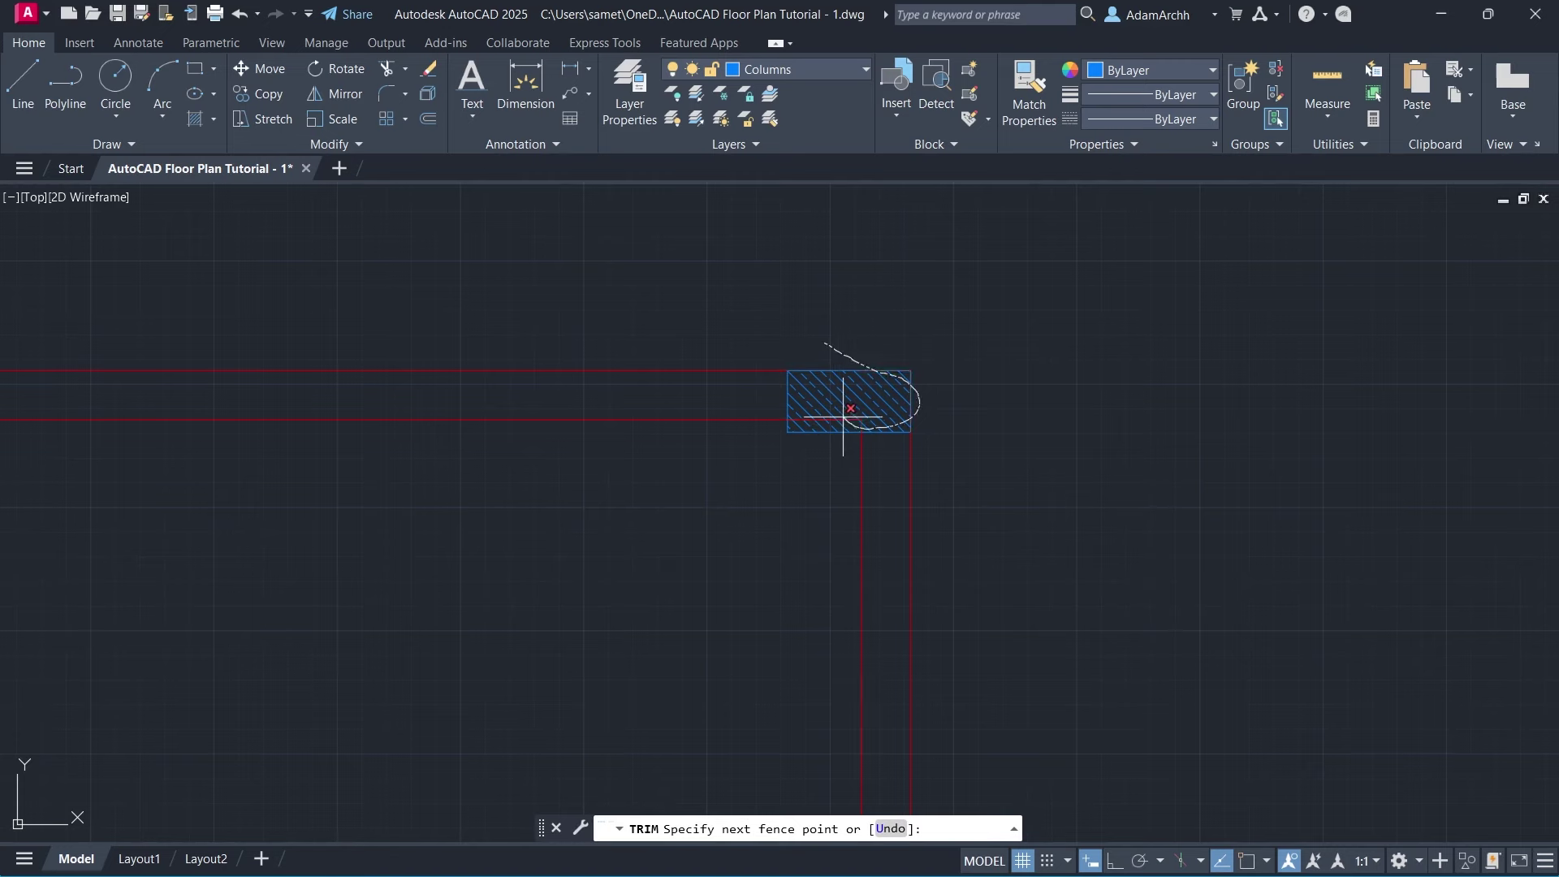
pyautogui.moveTo(843, 416); pyautogui.dragTo(845, 418)
pyautogui.press('Return')
# Center the whole floor plan and make Walls the current layer.
pyautogui.scroll(-5, 812, 491)
pyautogui.scroll(-2, 620, 627)
pyautogui.moveTo(773, 418); pyautogui.dragTo(784, 383, button='middle')
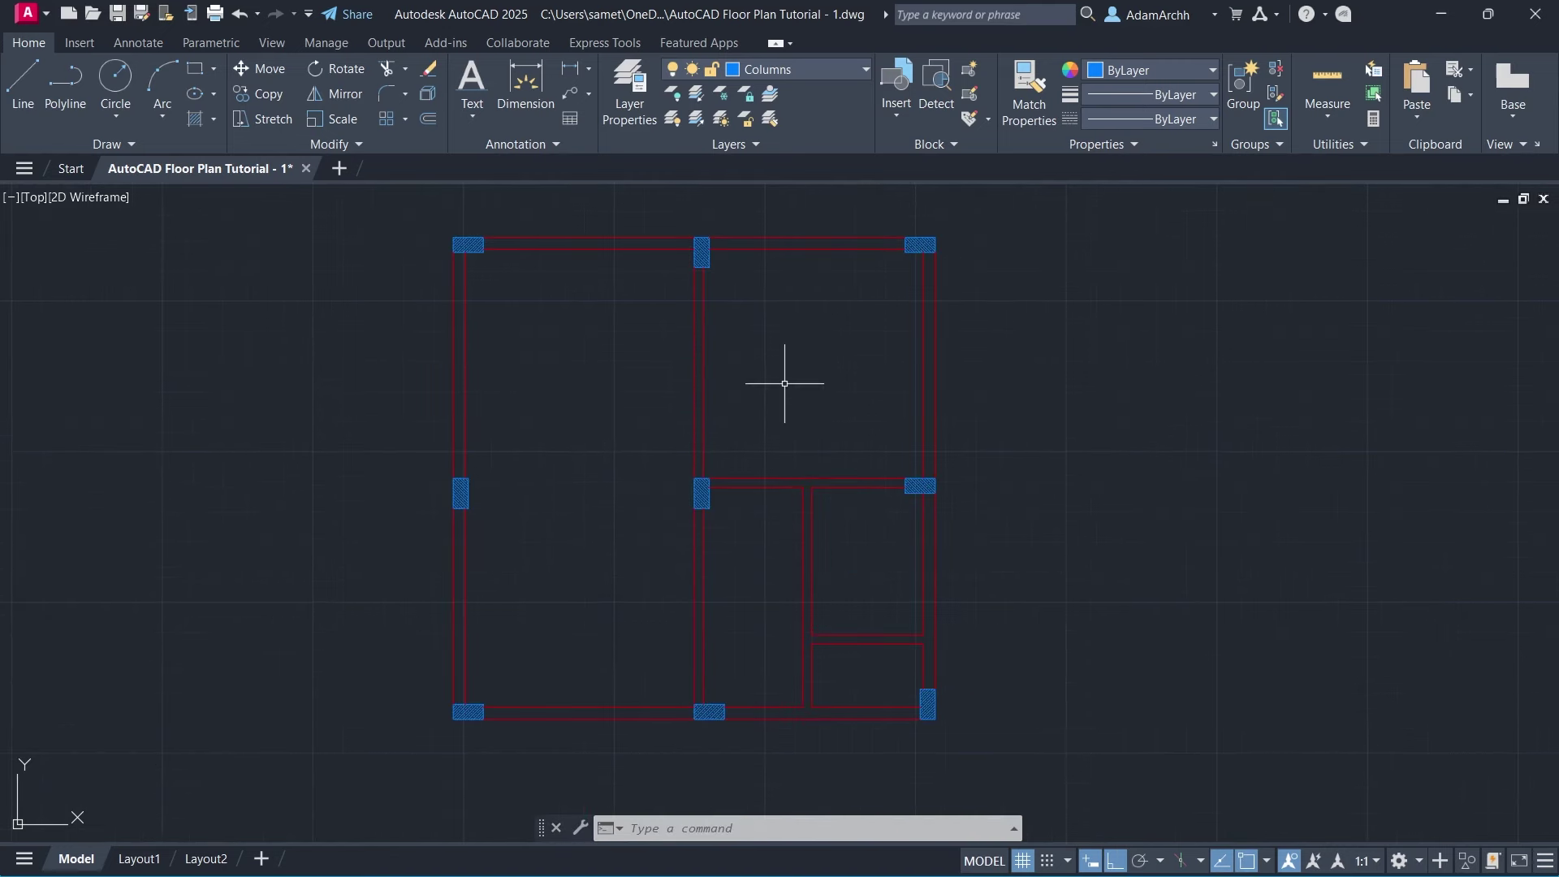
pyautogui.click(812, 70)
pyautogui.click(808, 181)
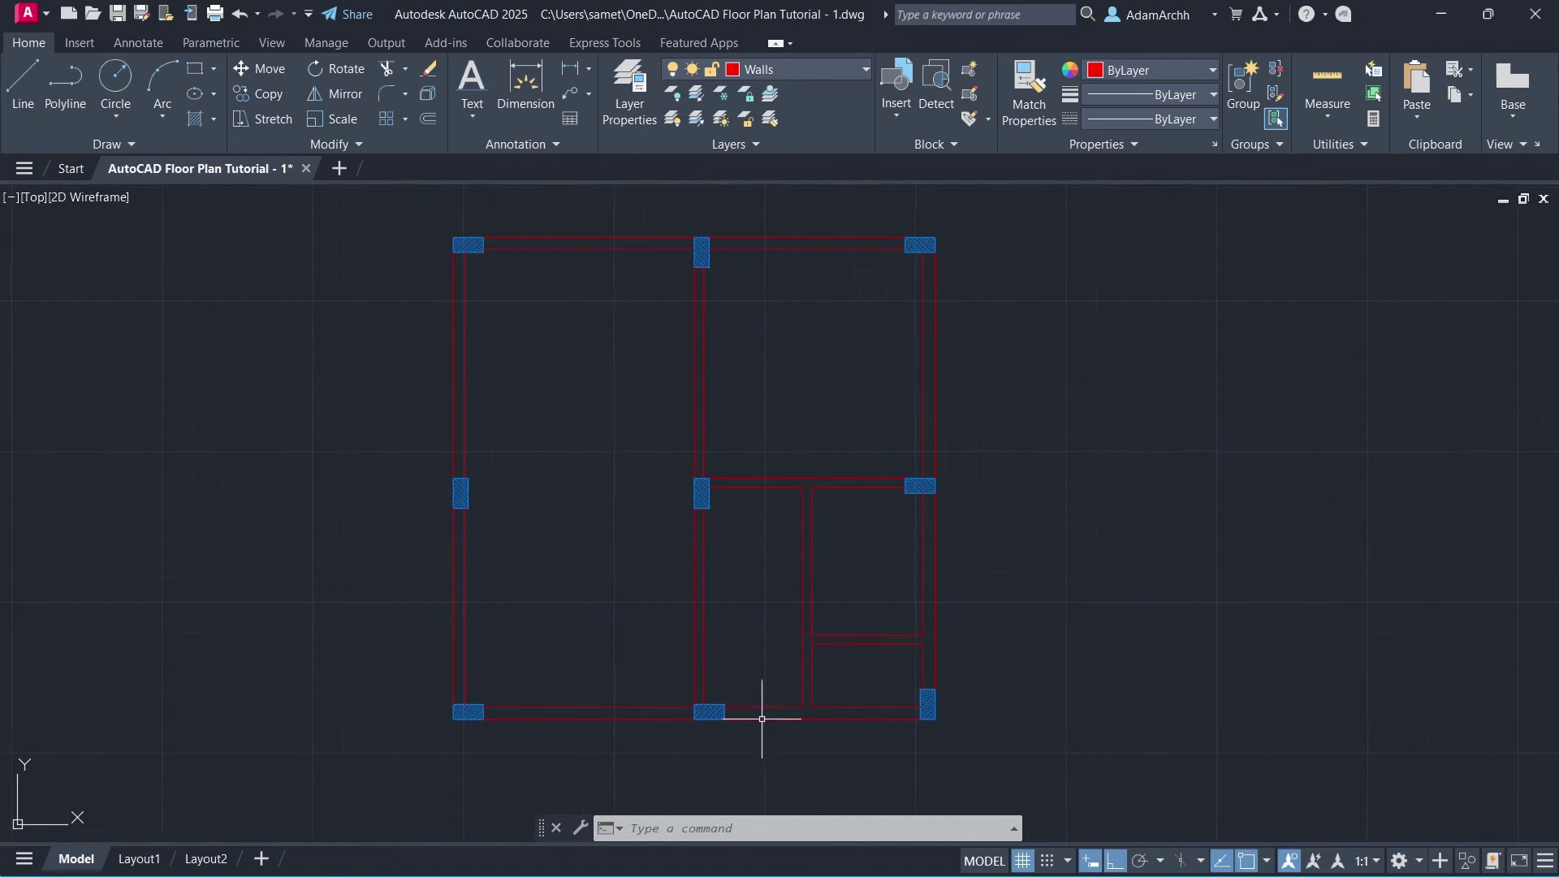
# Draw a 100 by 20 rectangle at the wall end and shift it left along the wall.
pyautogui.scroll(5, 761, 719)
pyautogui.write('rec')
pyautogui.press('Return')
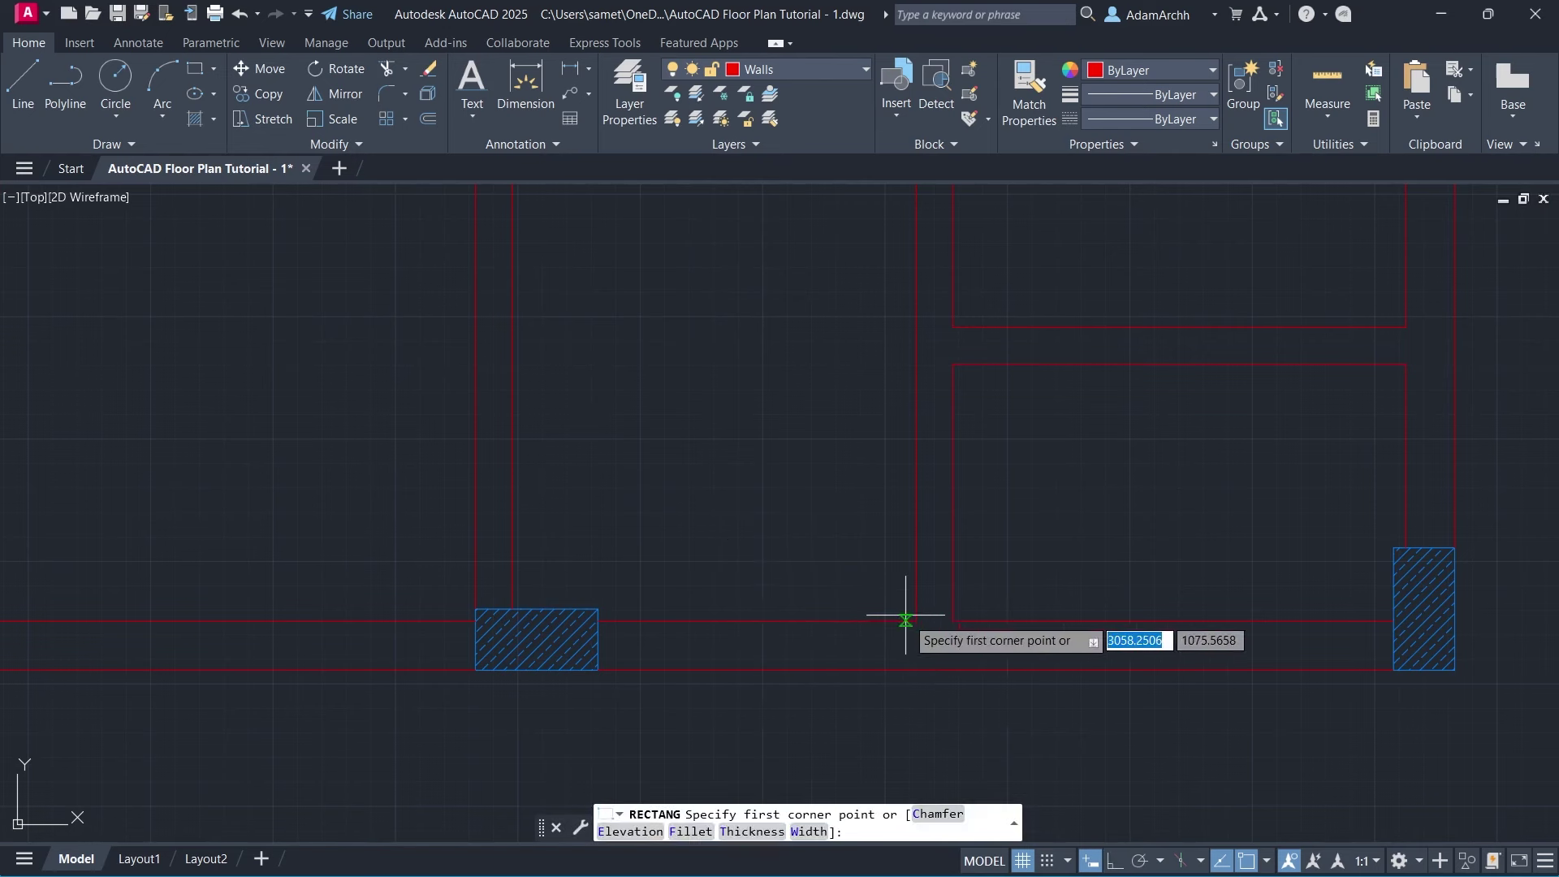
pyautogui.click(916, 621)
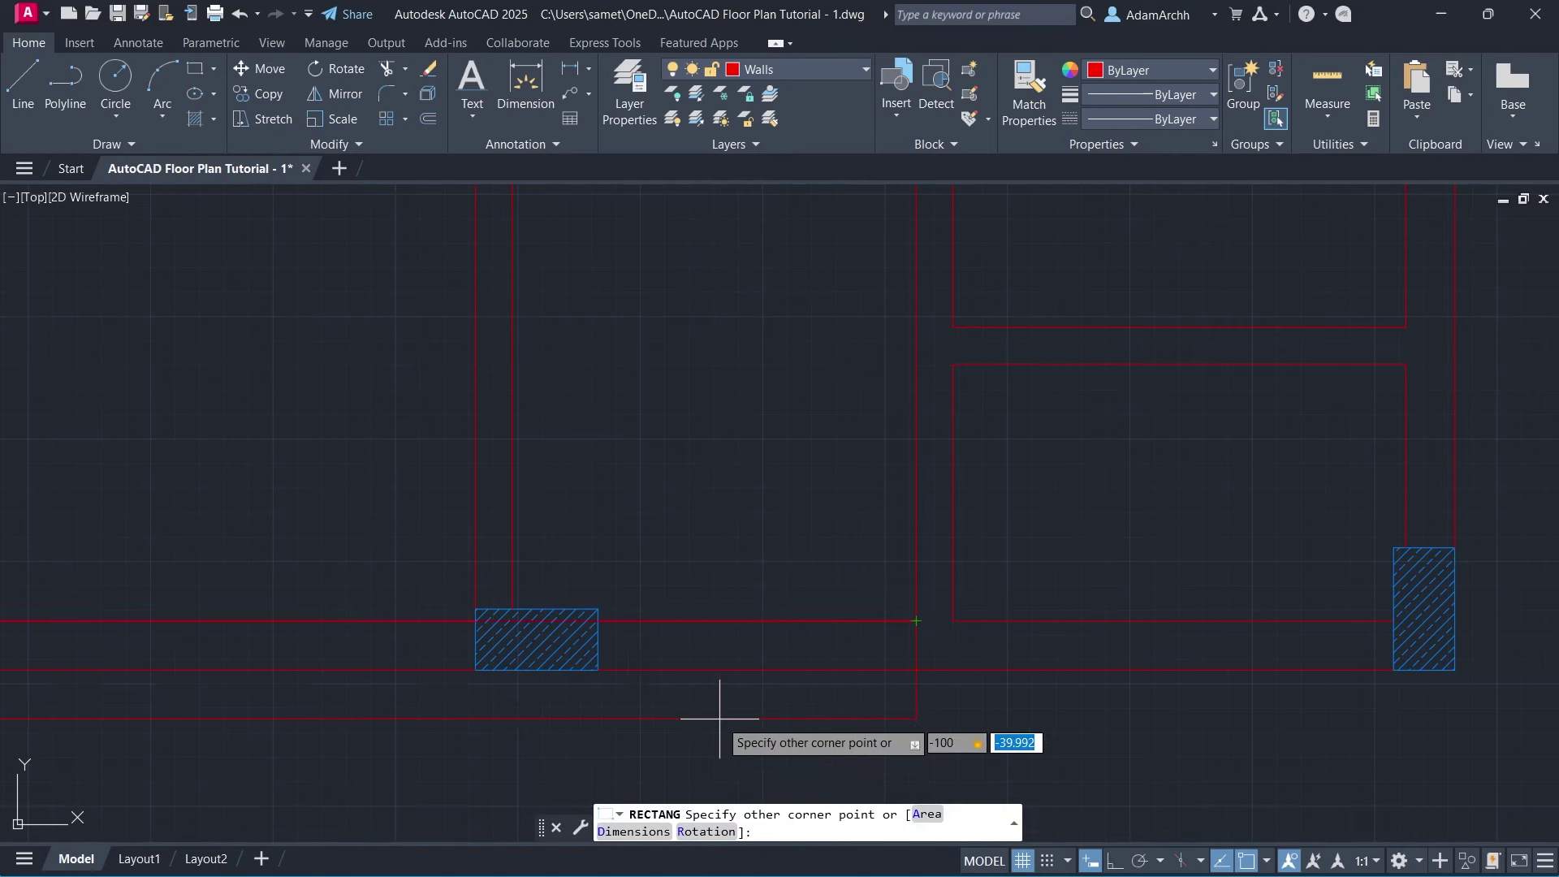
pyautogui.write('0')
pyautogui.press('Return')
pyautogui.press('Return')
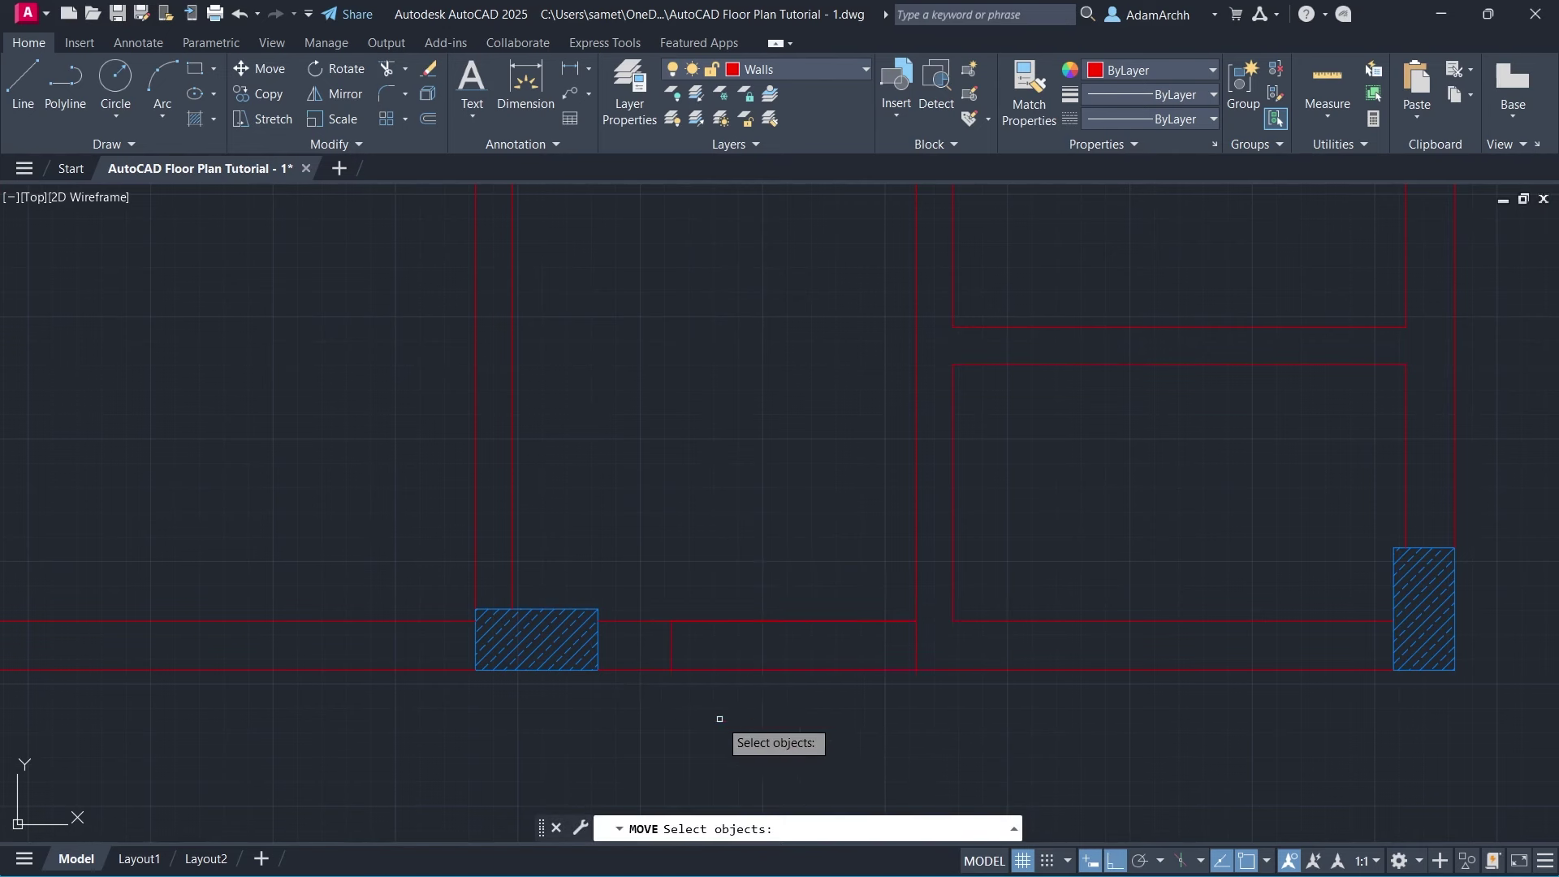
pyautogui.click(673, 651)
pyautogui.press('Return')
pyautogui.click(710, 695)
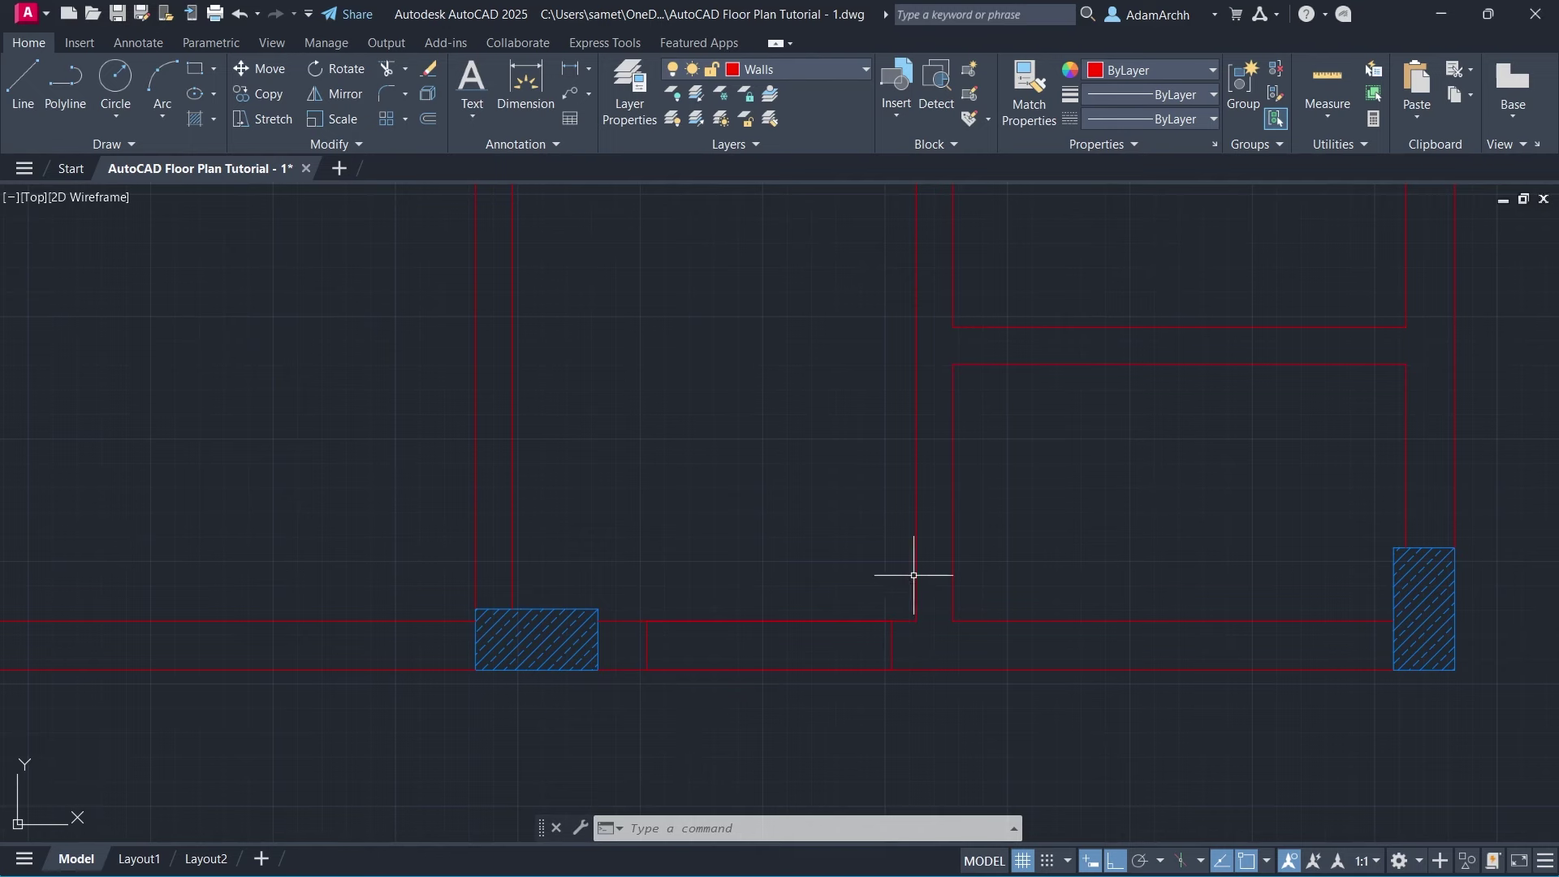
pyautogui.moveTo(913, 574); pyautogui.dragTo(642, 590, button='middle')
pyautogui.write('rec')
pyautogui.press('Return')
# Draw a 15 by 80 rectangle in the interior wall and move it lower.
pyautogui.click(682, 379)
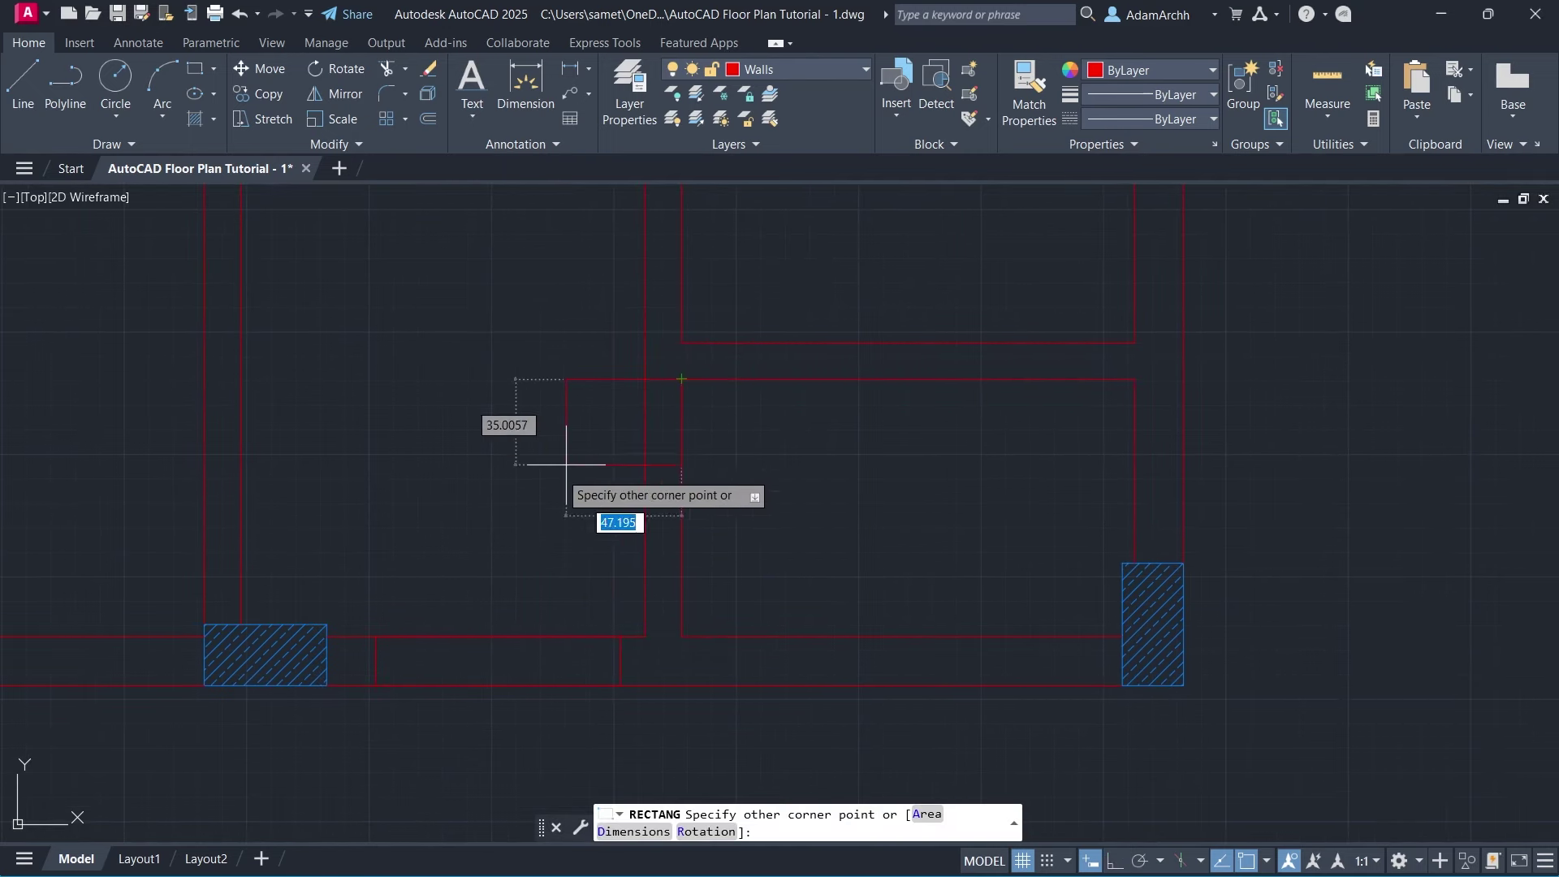
pyautogui.write('-80')
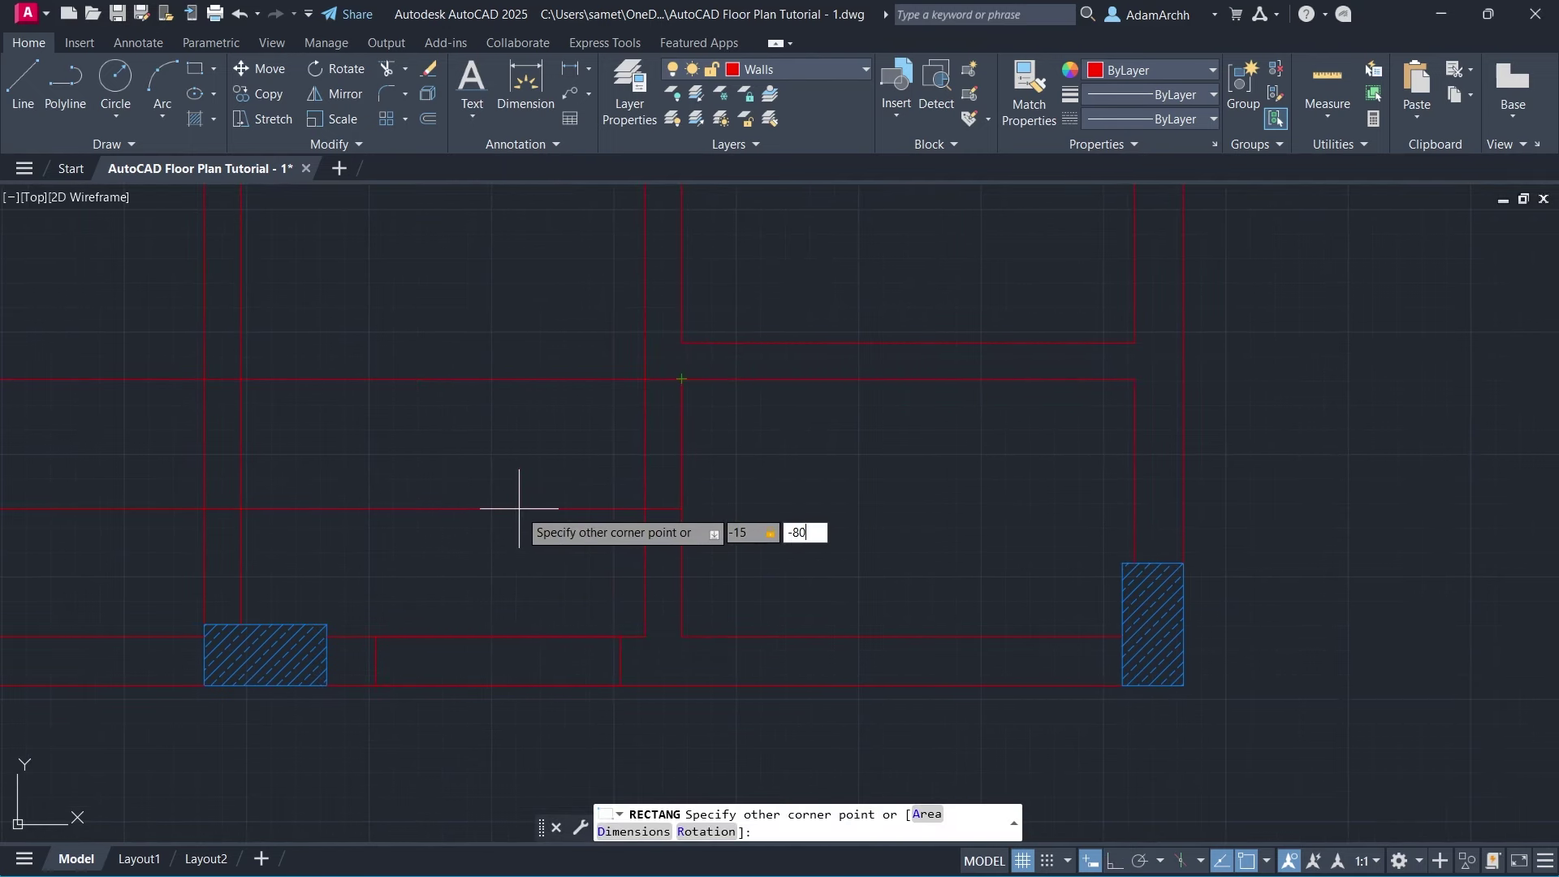
pyautogui.press('Return')
pyautogui.write('m')
pyautogui.press('Return')
pyautogui.click(758, 524)
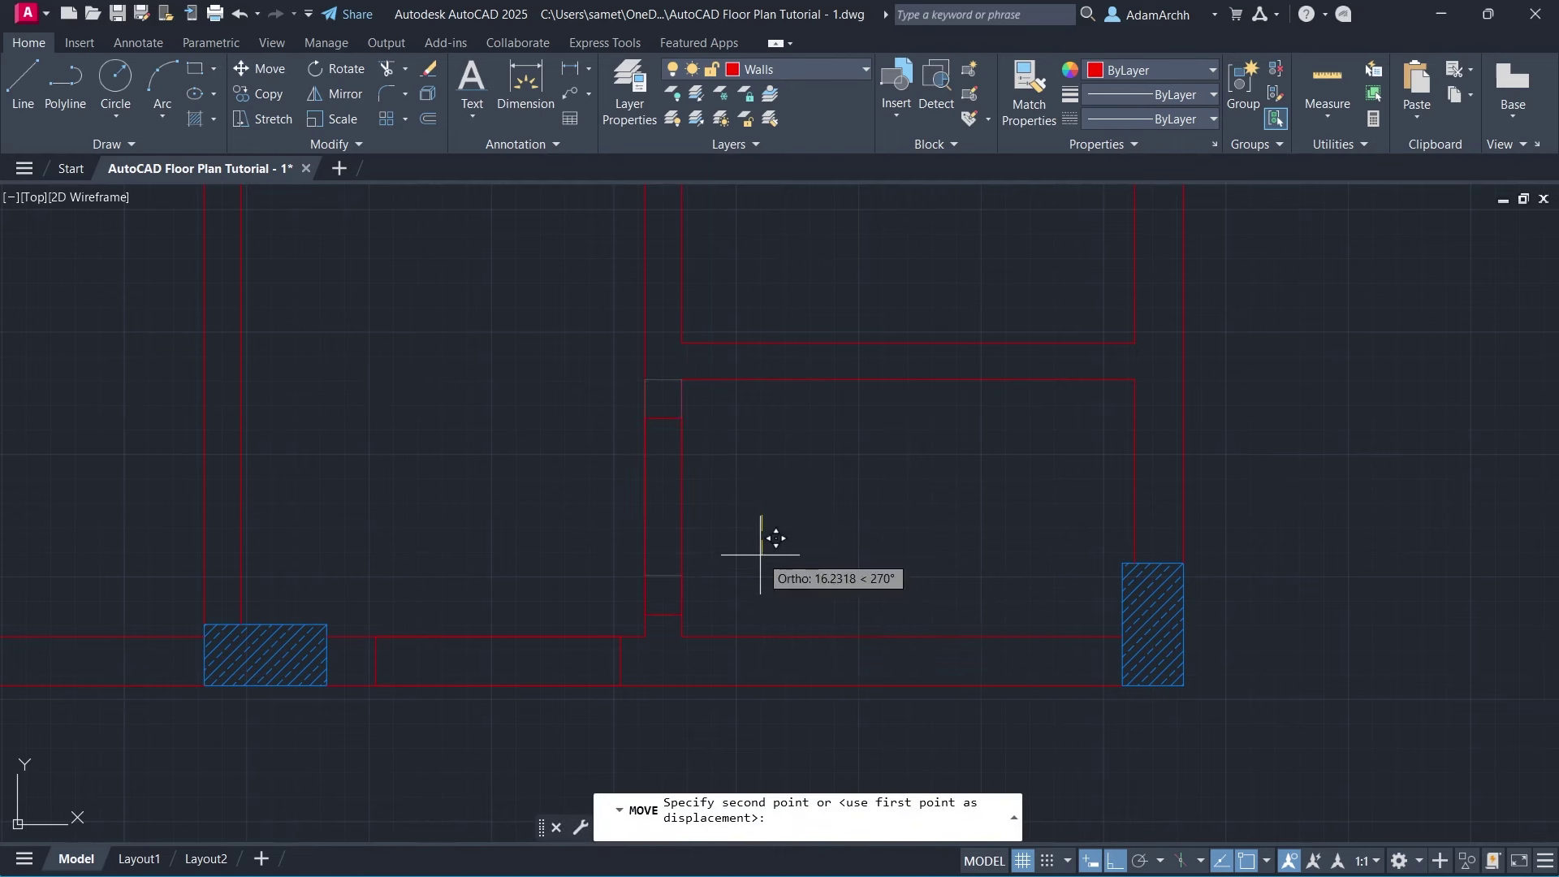
pyautogui.write('10')
pyautogui.click(758, 549)
# Copy the rectangle higher along the wall and lengthen it downward by 10.
pyautogui.write('co')
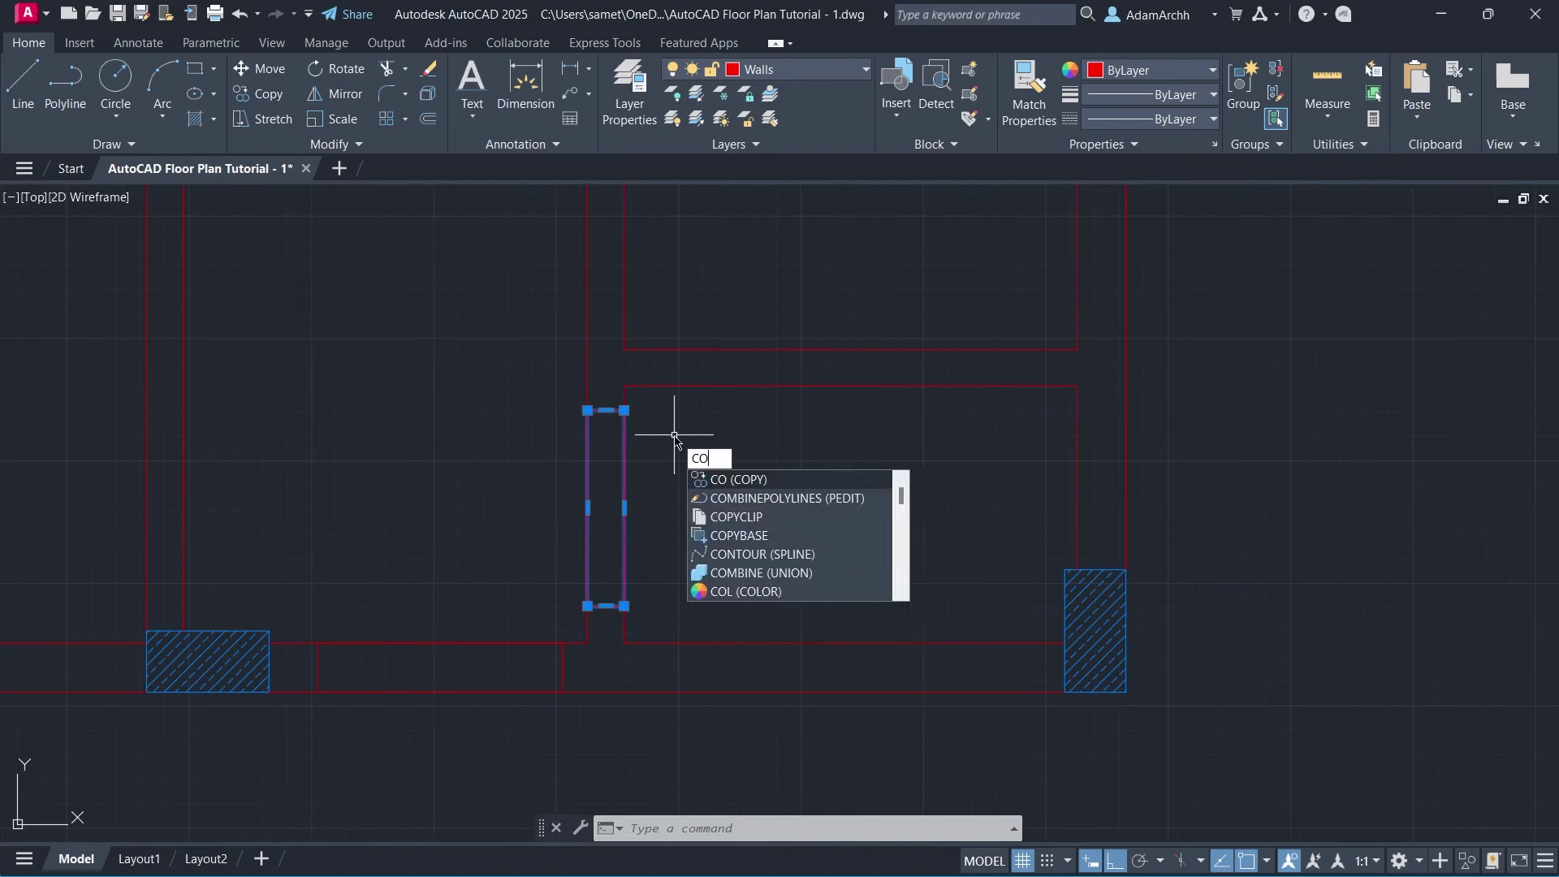
pyautogui.press('Return')
pyautogui.click(624, 410)
pyautogui.click(647, 340)
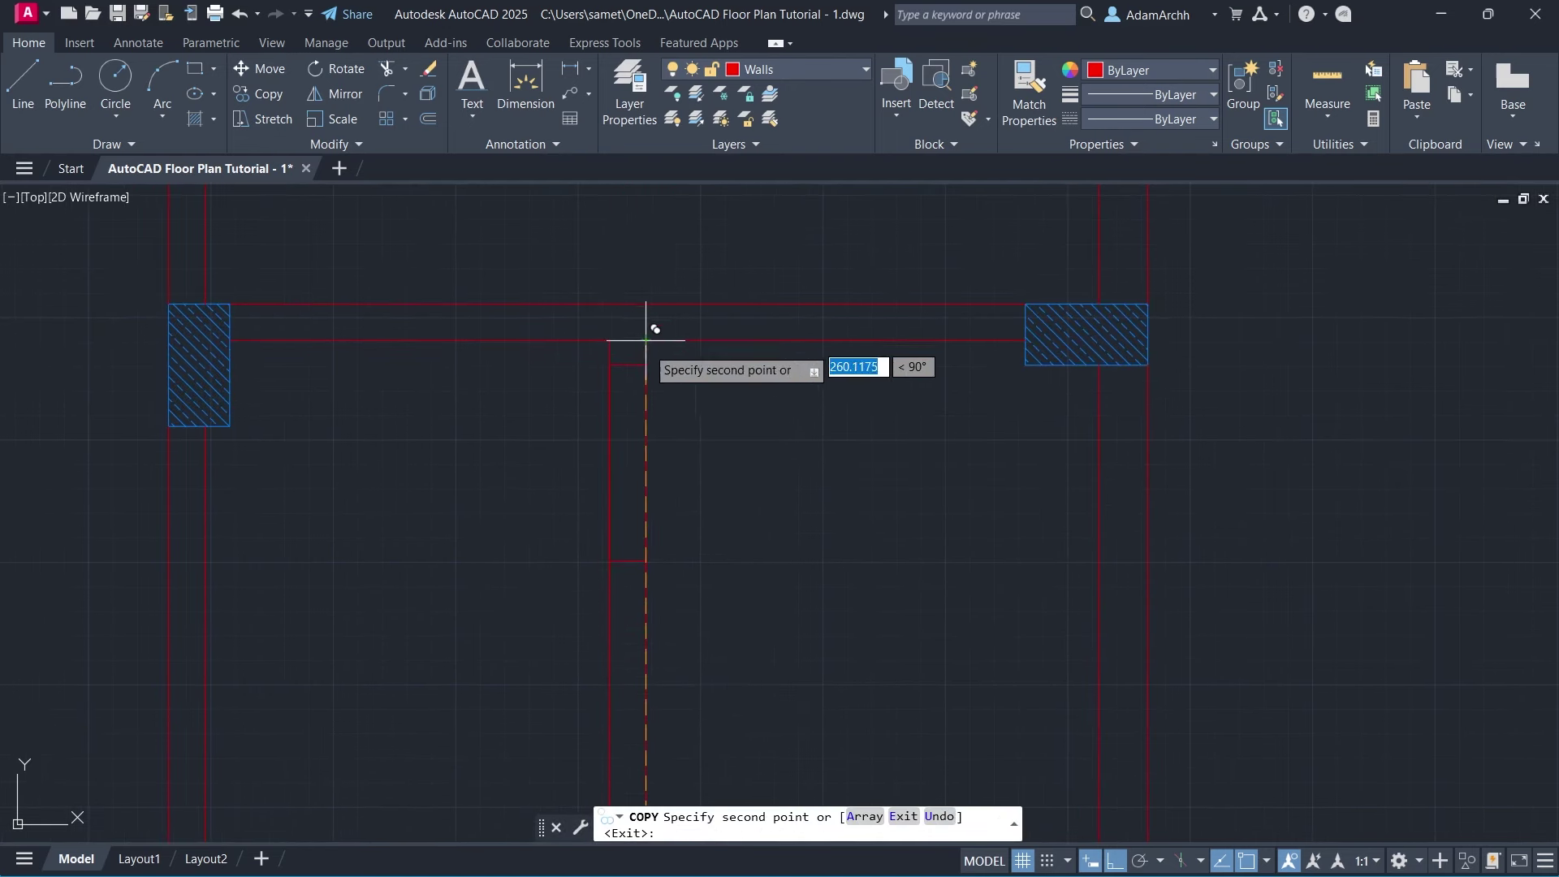
pyautogui.press('Escape')
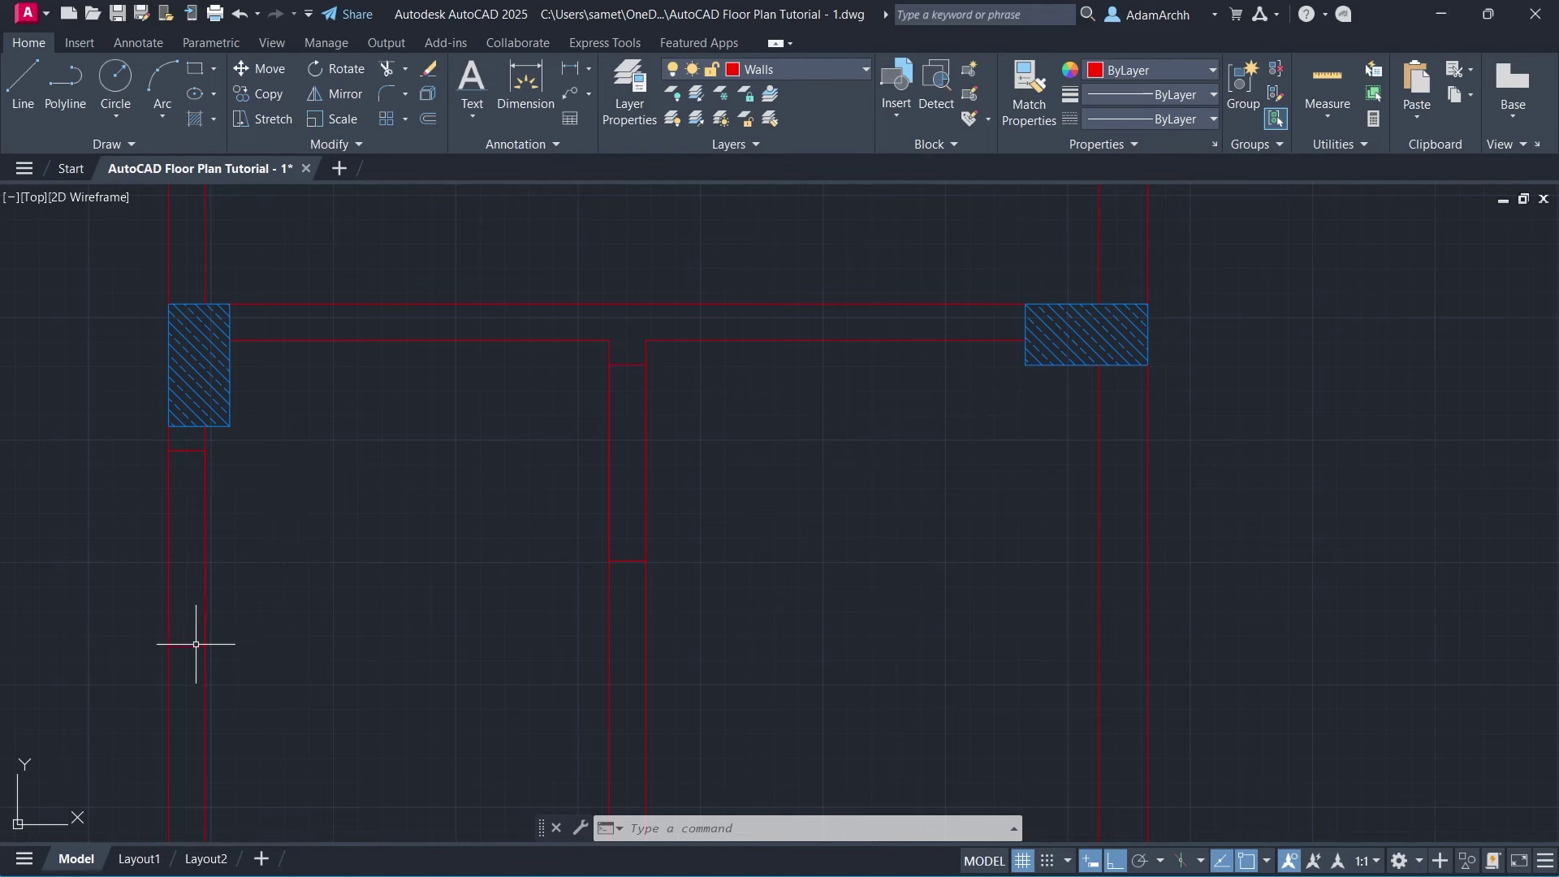
pyautogui.write('10')
pyautogui.press('Return')
# Draw a 90 by 15 rectangle at the wall corner and move it into position.
pyautogui.click(195, 68)
pyautogui.click(230, 340)
pyautogui.write('90')
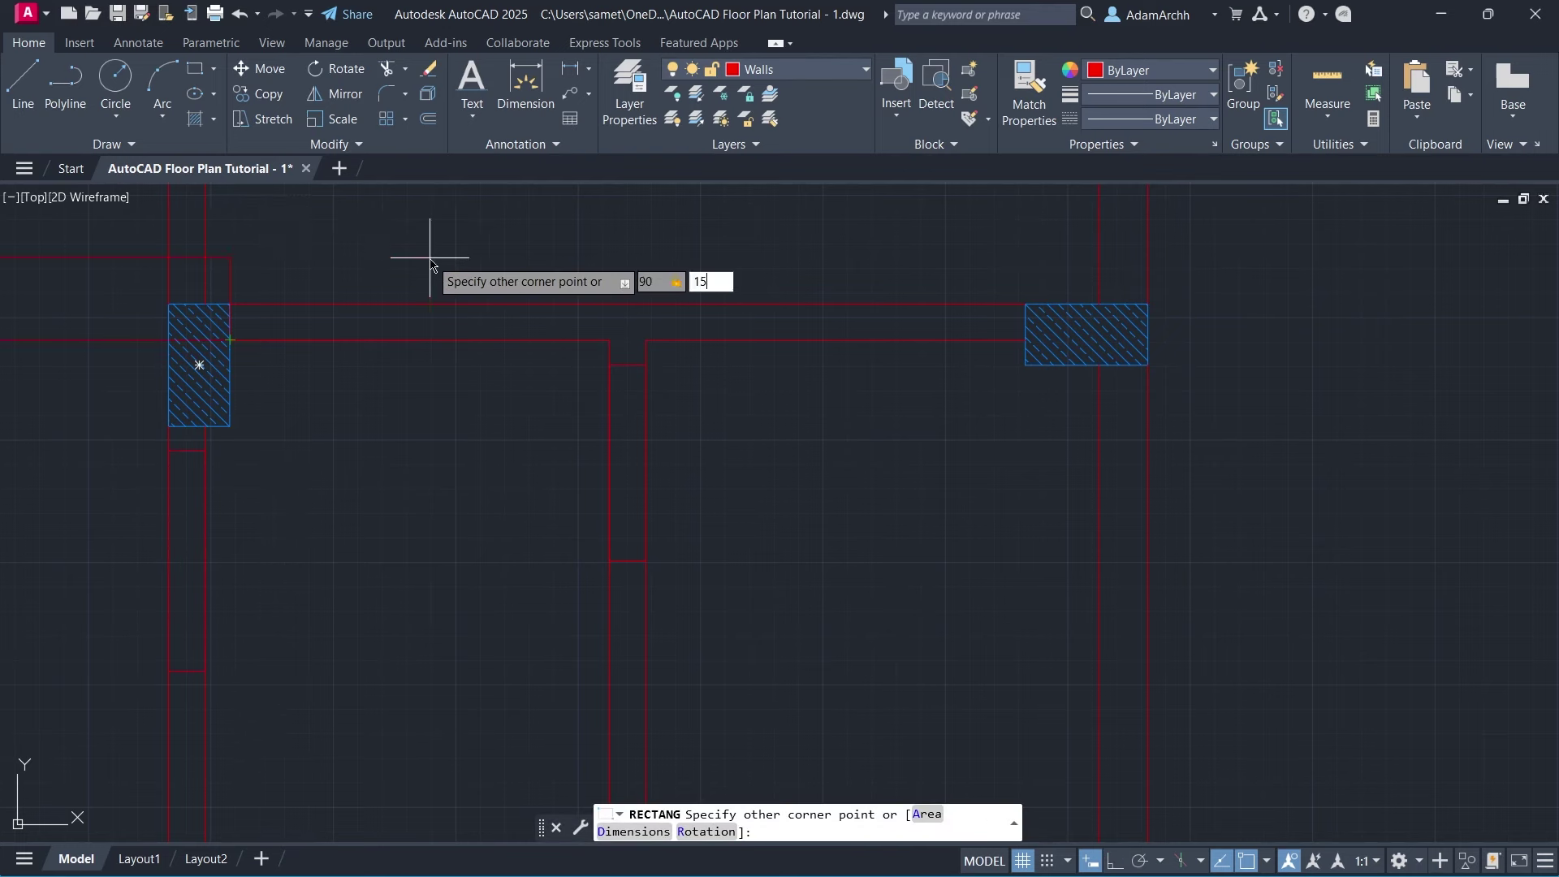
pyautogui.press('Return')
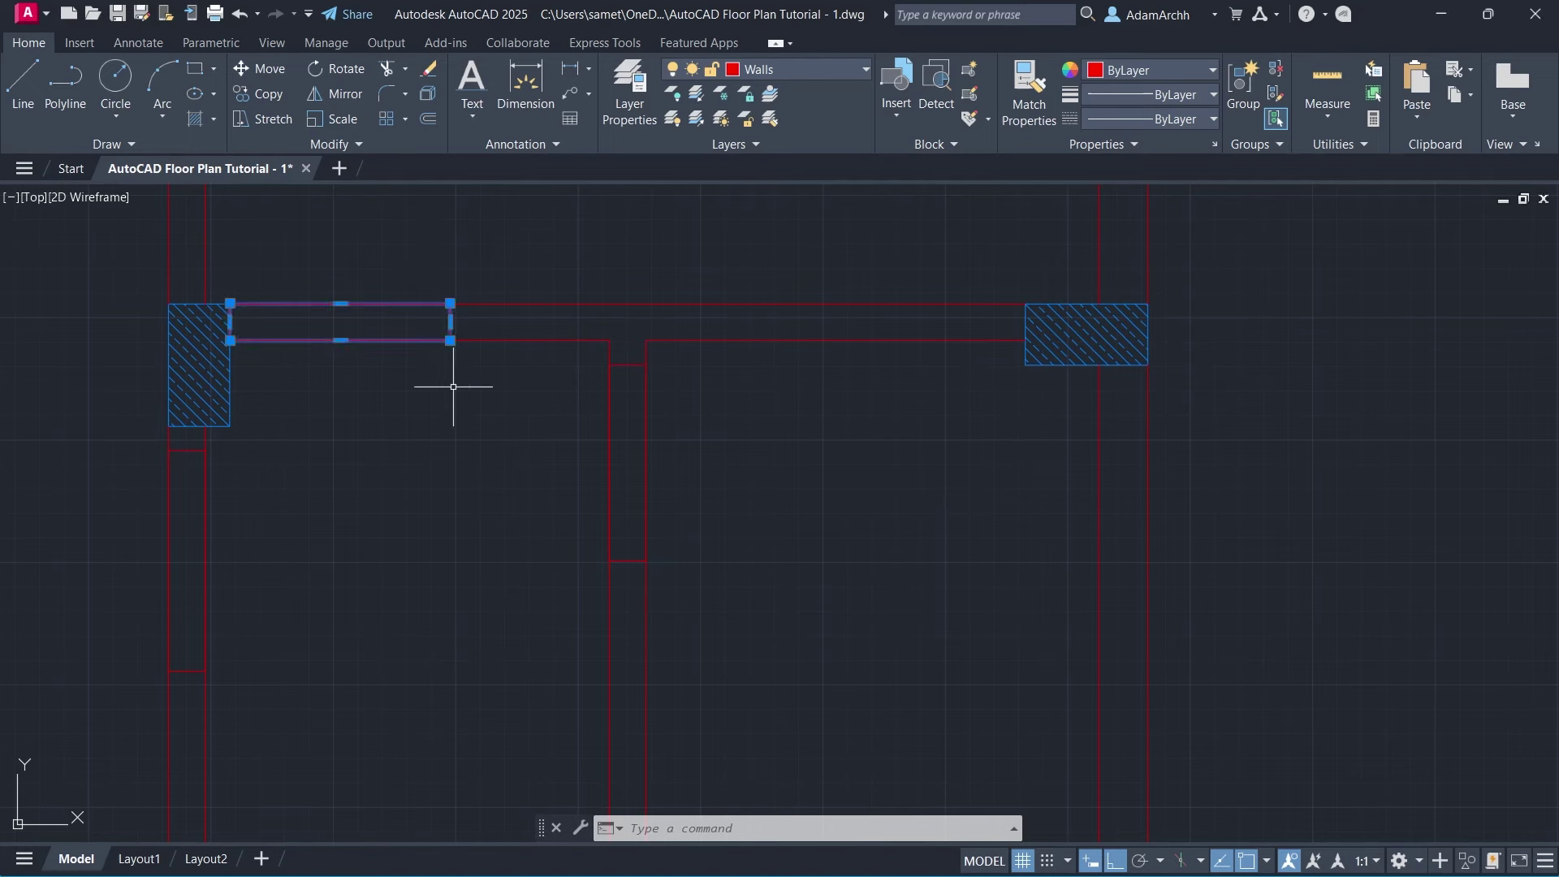
pyautogui.press('m')
pyautogui.press('Return')
pyautogui.click(445, 442)
pyautogui.press('Escape')
# Trim the wall lines across the new door openings.
pyautogui.scroll(-2, 533, 372)
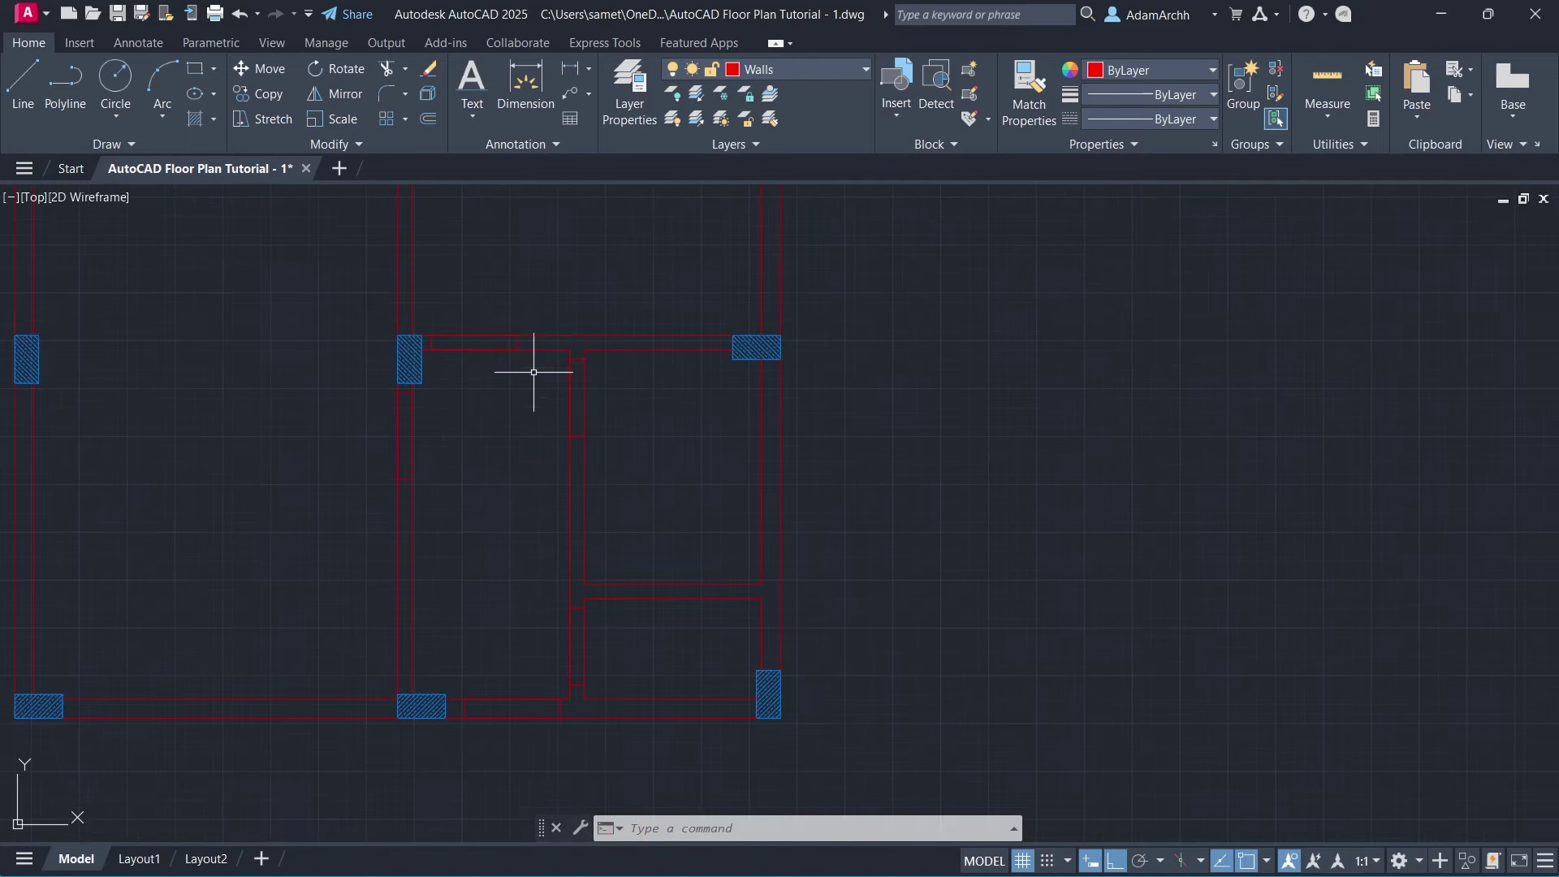
pyautogui.scroll(-1, 533, 372)
pyautogui.scroll(1, 509, 430)
pyautogui.write('tr')
pyautogui.press('Return')
pyautogui.moveTo(358, 429); pyautogui.dragTo(481, 313)
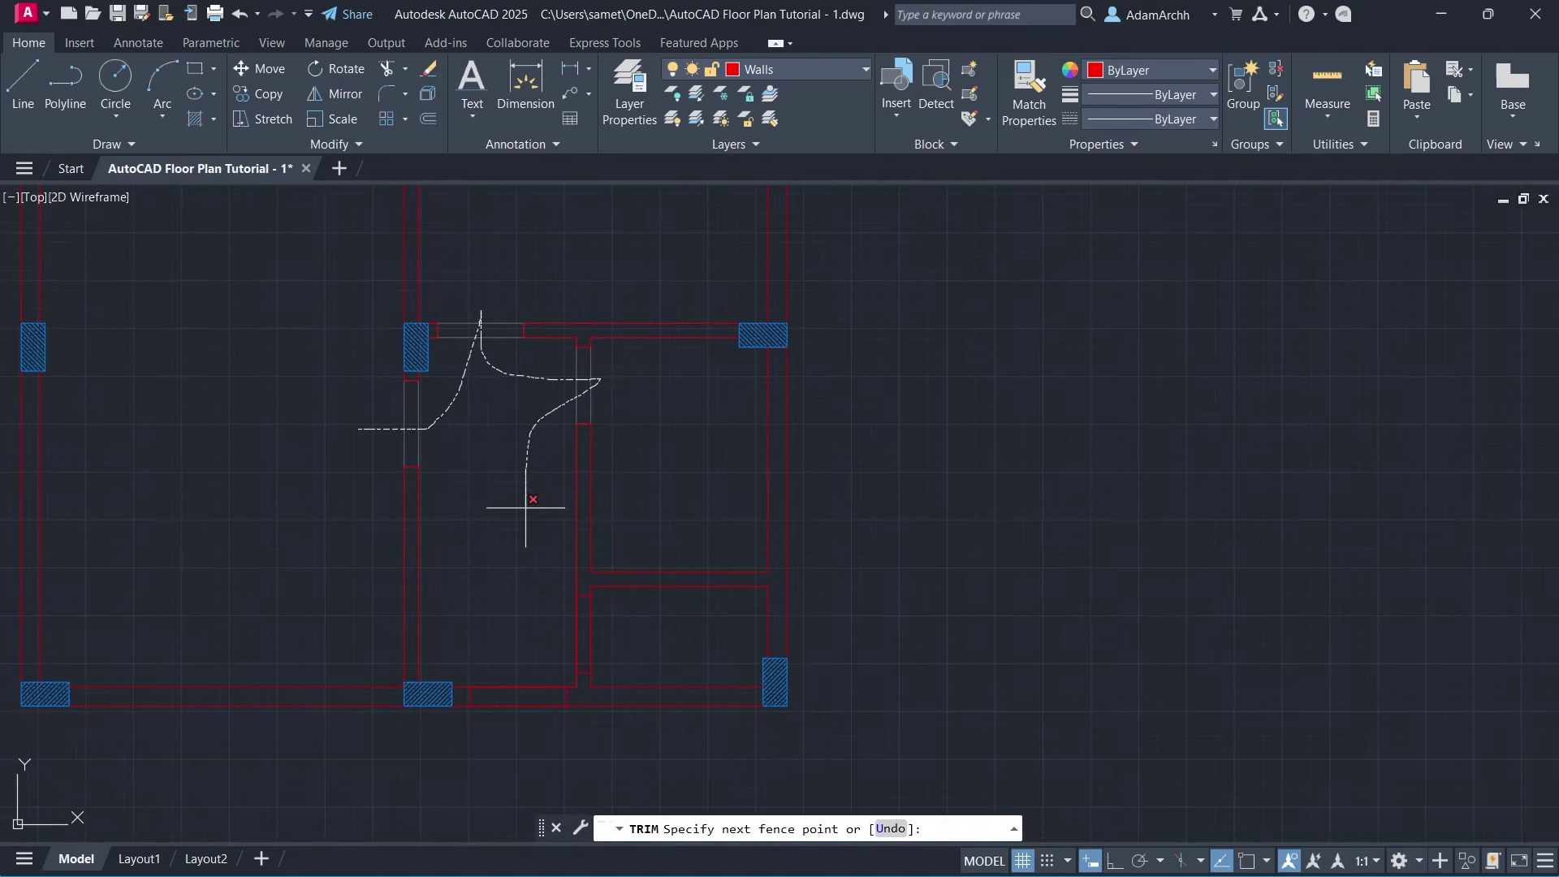
pyautogui.moveTo(526, 507); pyautogui.dragTo(524, 552)
pyautogui.press('Escape')
# Draw a wall line ending at the corner and move the segment higher up.
pyautogui.scroll(4, 749, 628)
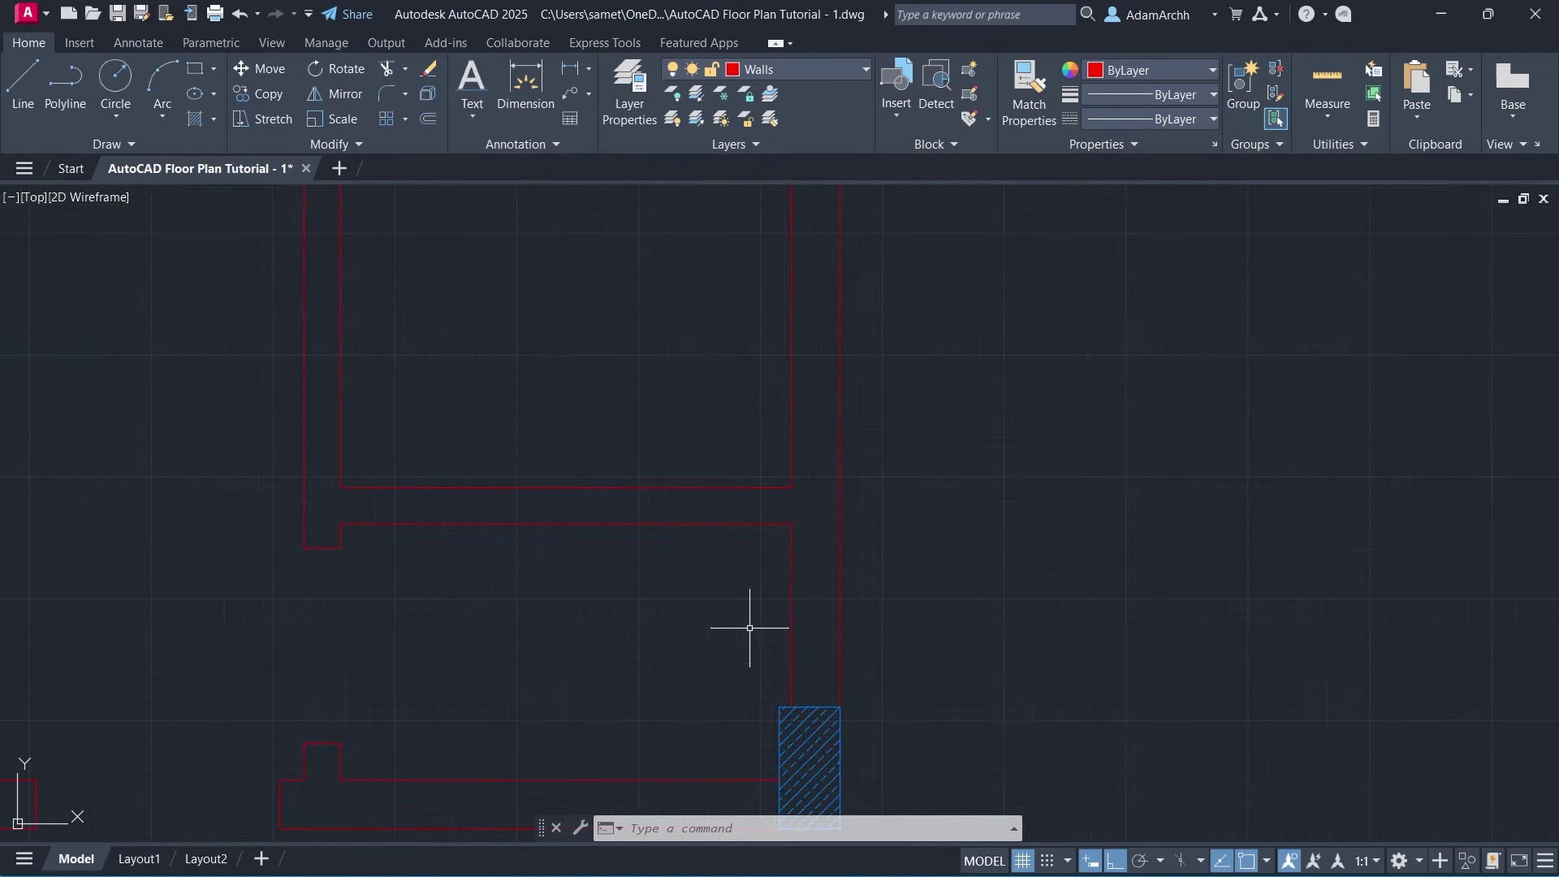
pyautogui.write('pl')
pyautogui.press('Return')
pyautogui.click(840, 706)
pyautogui.press('Return')
pyautogui.press('Return')
pyautogui.click(930, 651)
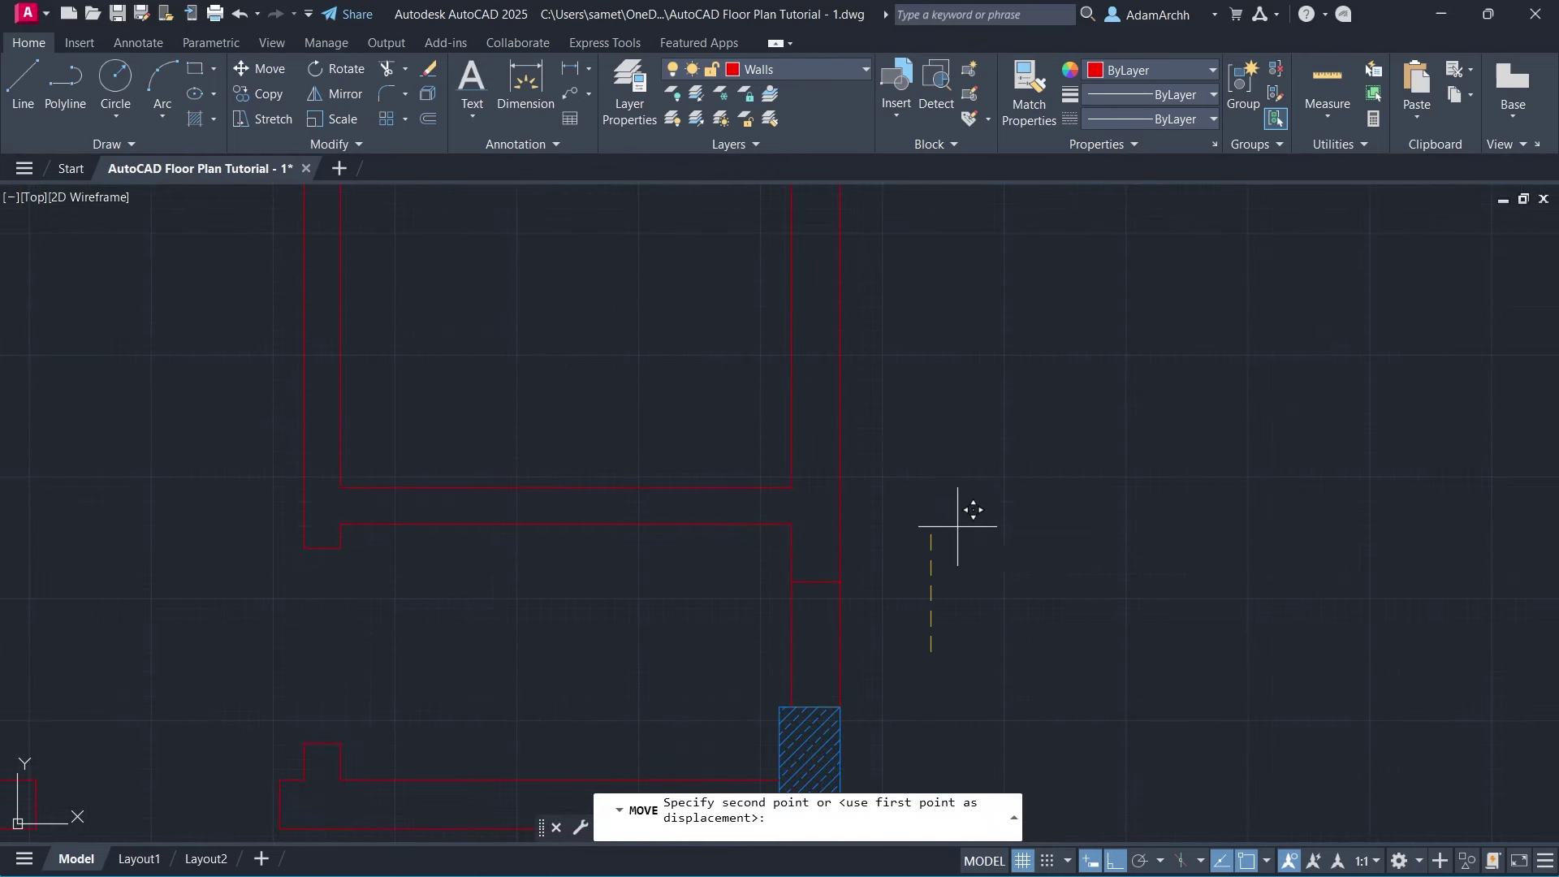
pyautogui.click(957, 526)
pyautogui.write('rec')
pyautogui.press('Return')
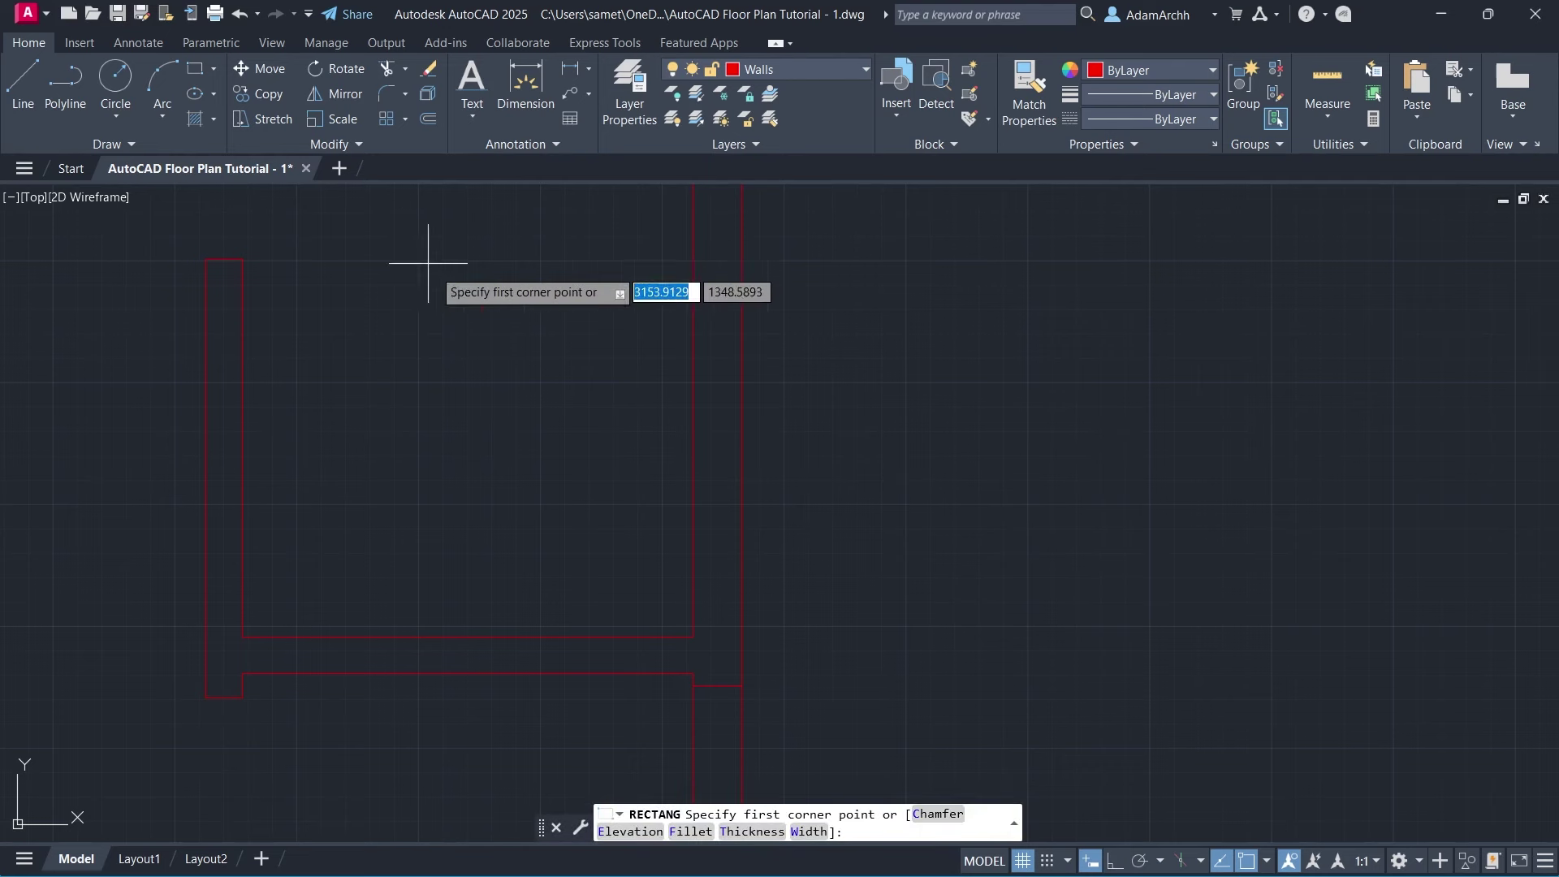
# Draw a 20 by 70 rectangle and move it up by 300.
pyautogui.click(693, 637)
pyautogui.write('20')
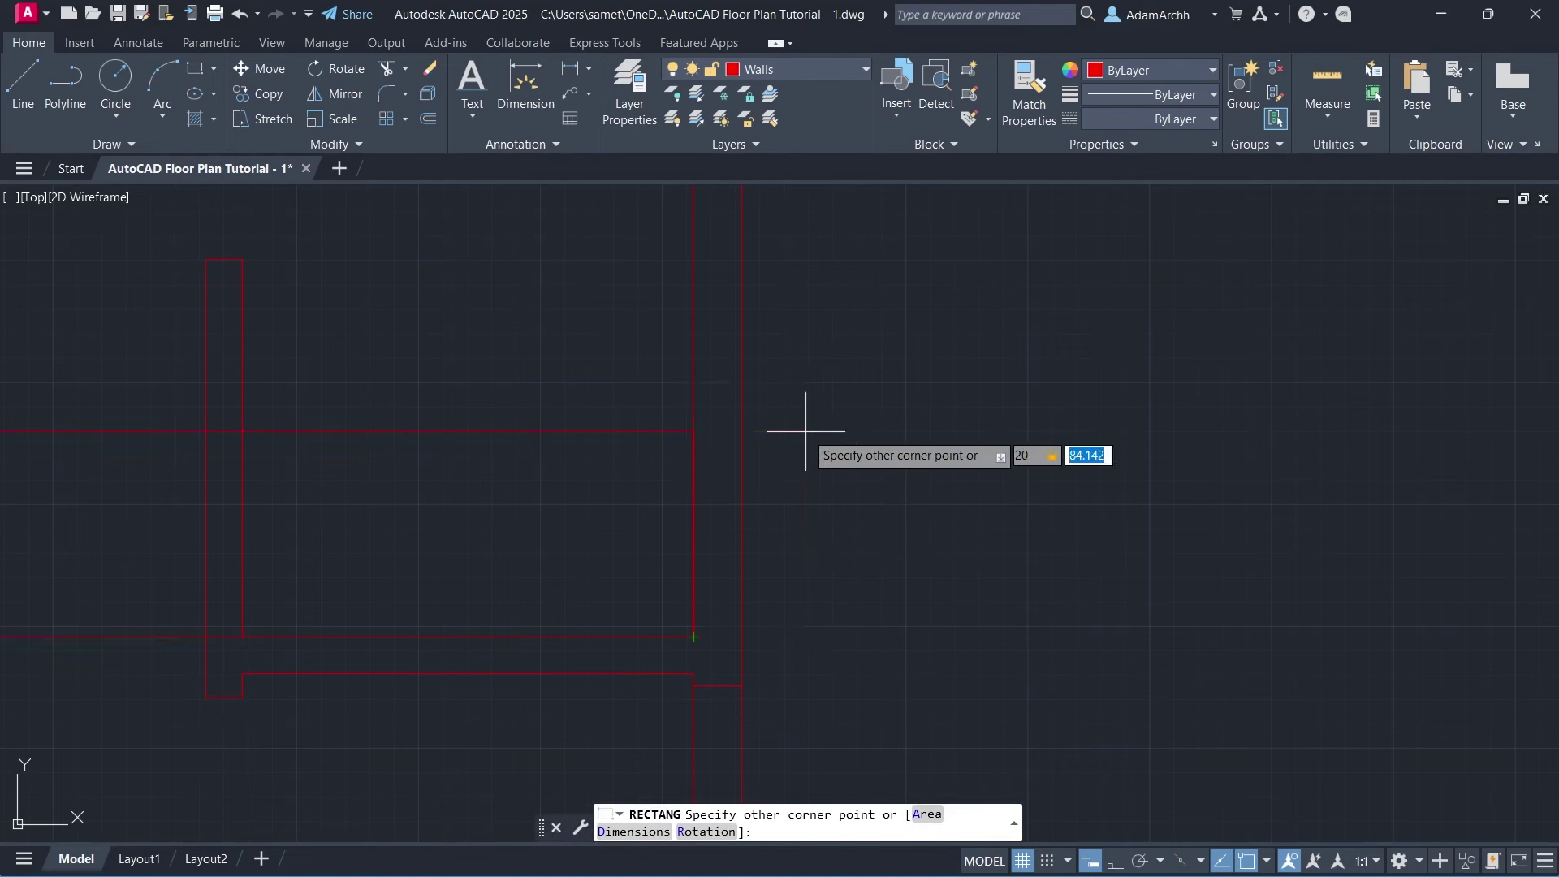
pyautogui.write('70')
pyautogui.press('Return')
pyautogui.write('m')
pyautogui.press('Return')
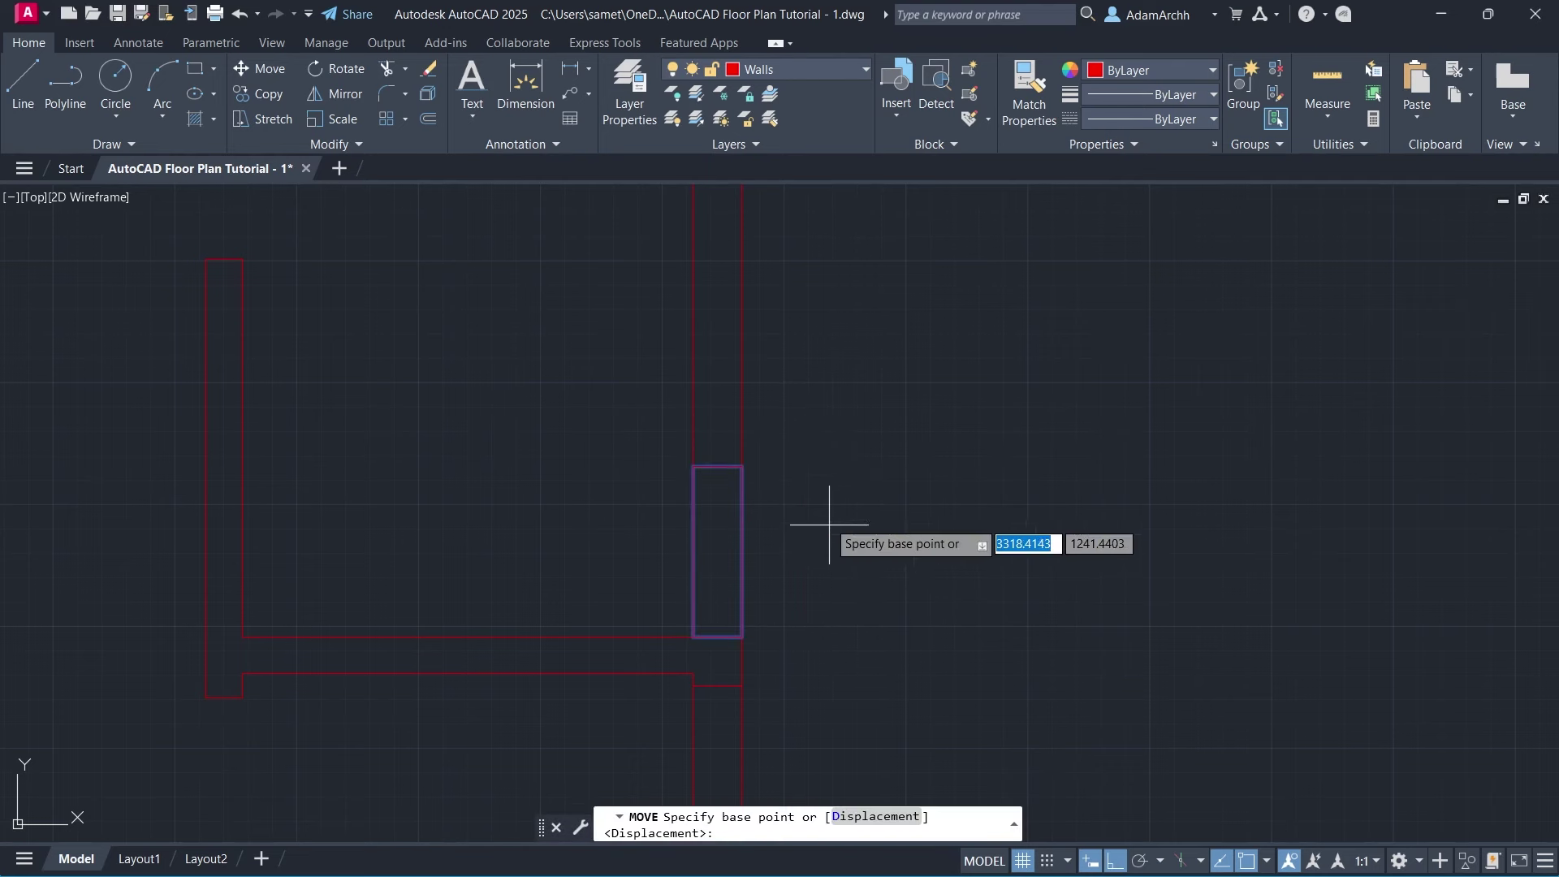
pyautogui.click(821, 496)
pyautogui.write('300')
pyautogui.press('Return')
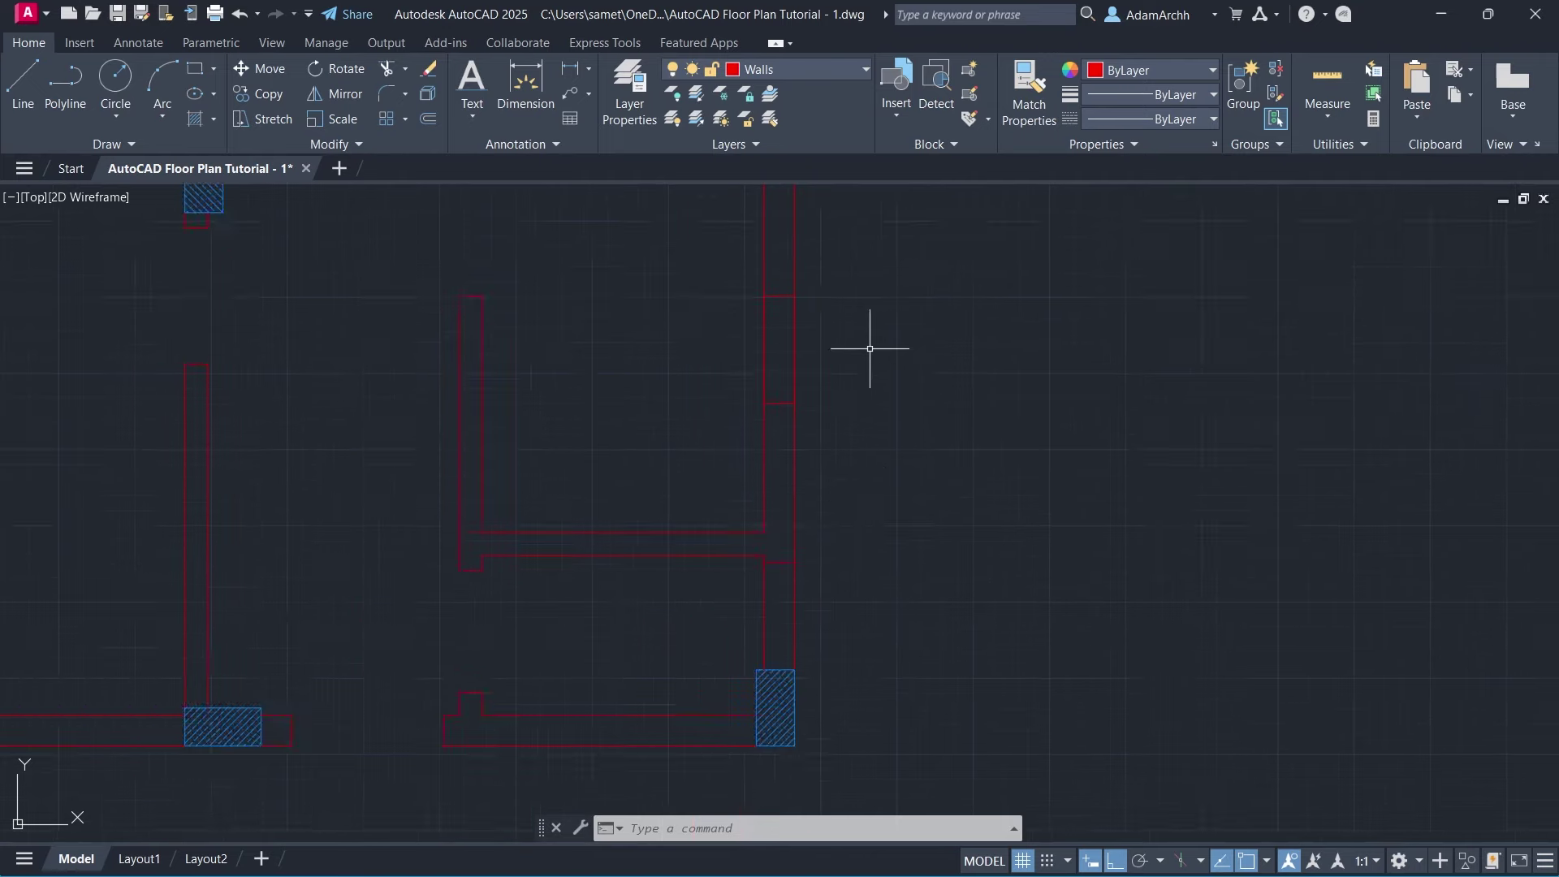
# Select the two short wall-end lines on the right wall.
pyautogui.moveTo(869, 348); pyautogui.dragTo(970, 645, button='middle')
pyautogui.write('pl')
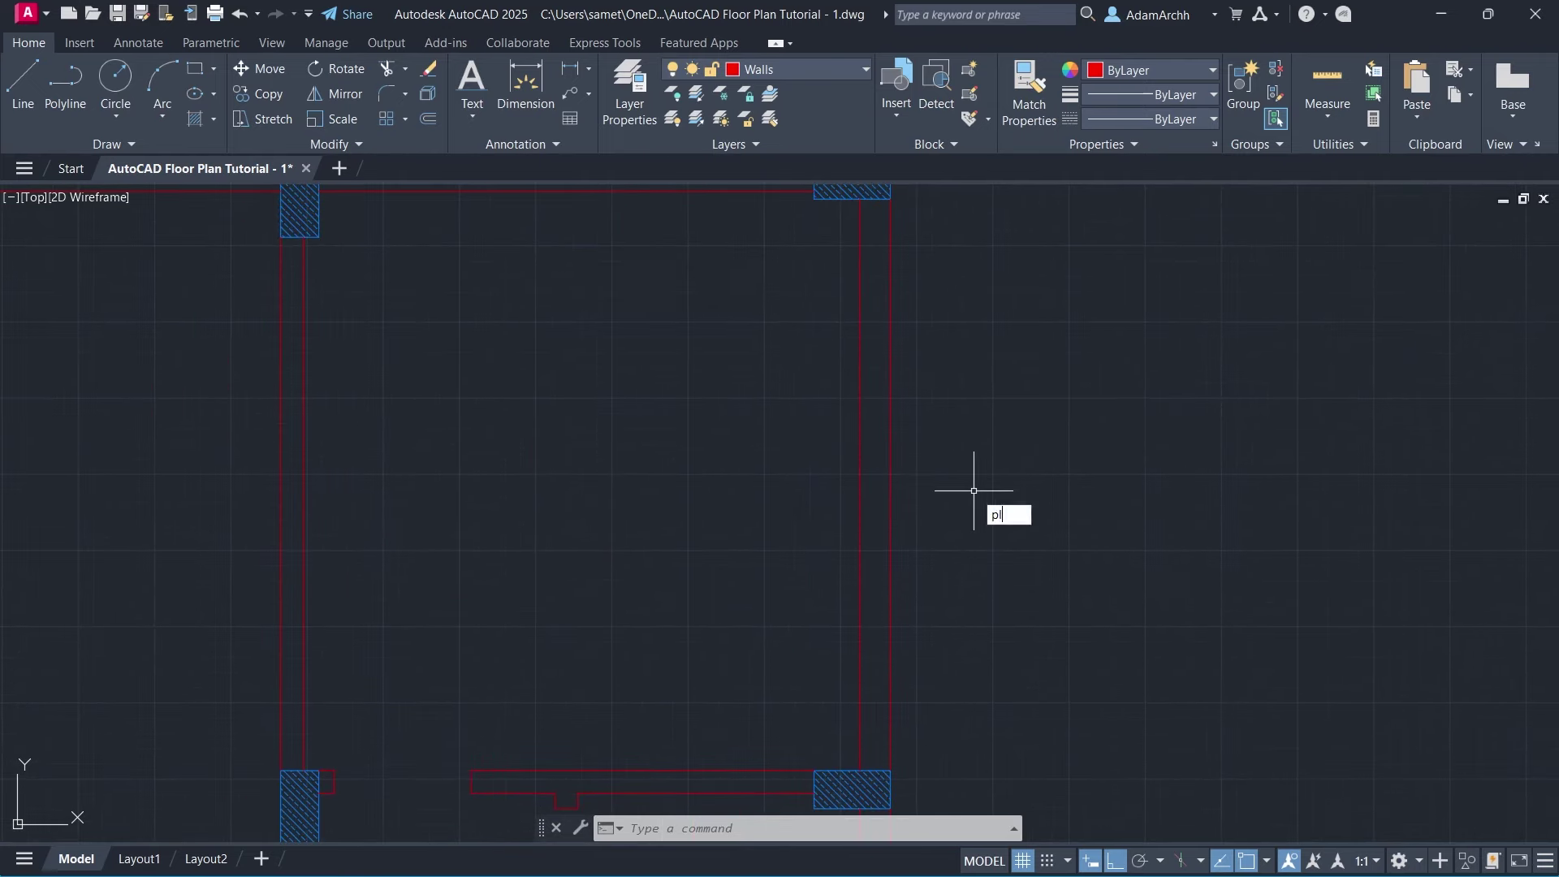
pyautogui.press('Return')
pyautogui.click(863, 483)
pyautogui.press('Escape')
pyautogui.write('o')
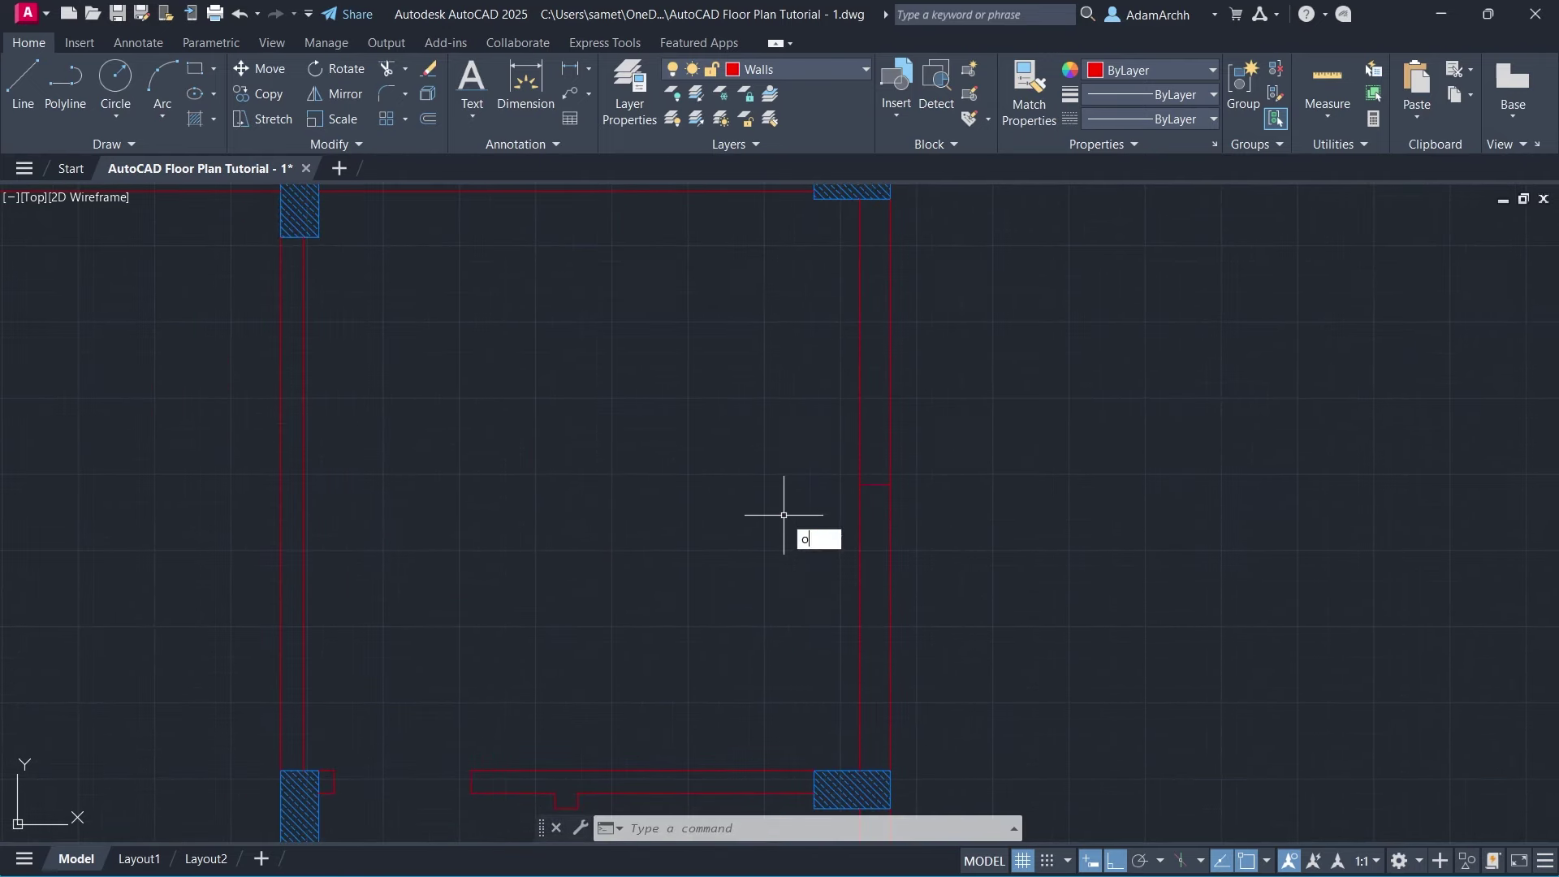
pyautogui.press('Return')
pyautogui.press('Return')
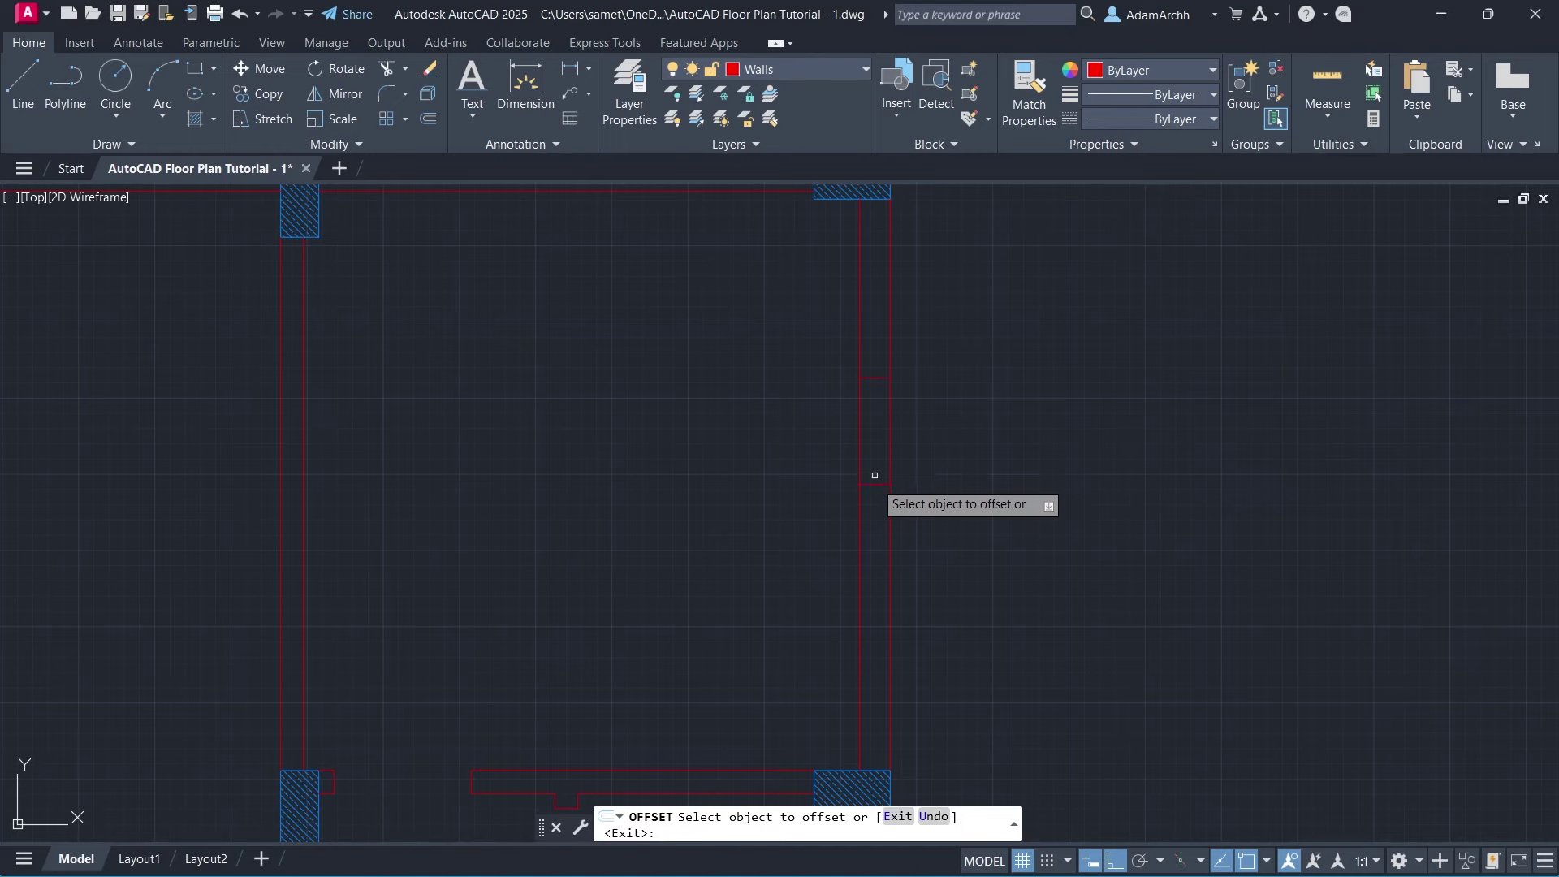
pyautogui.click(769, 324)
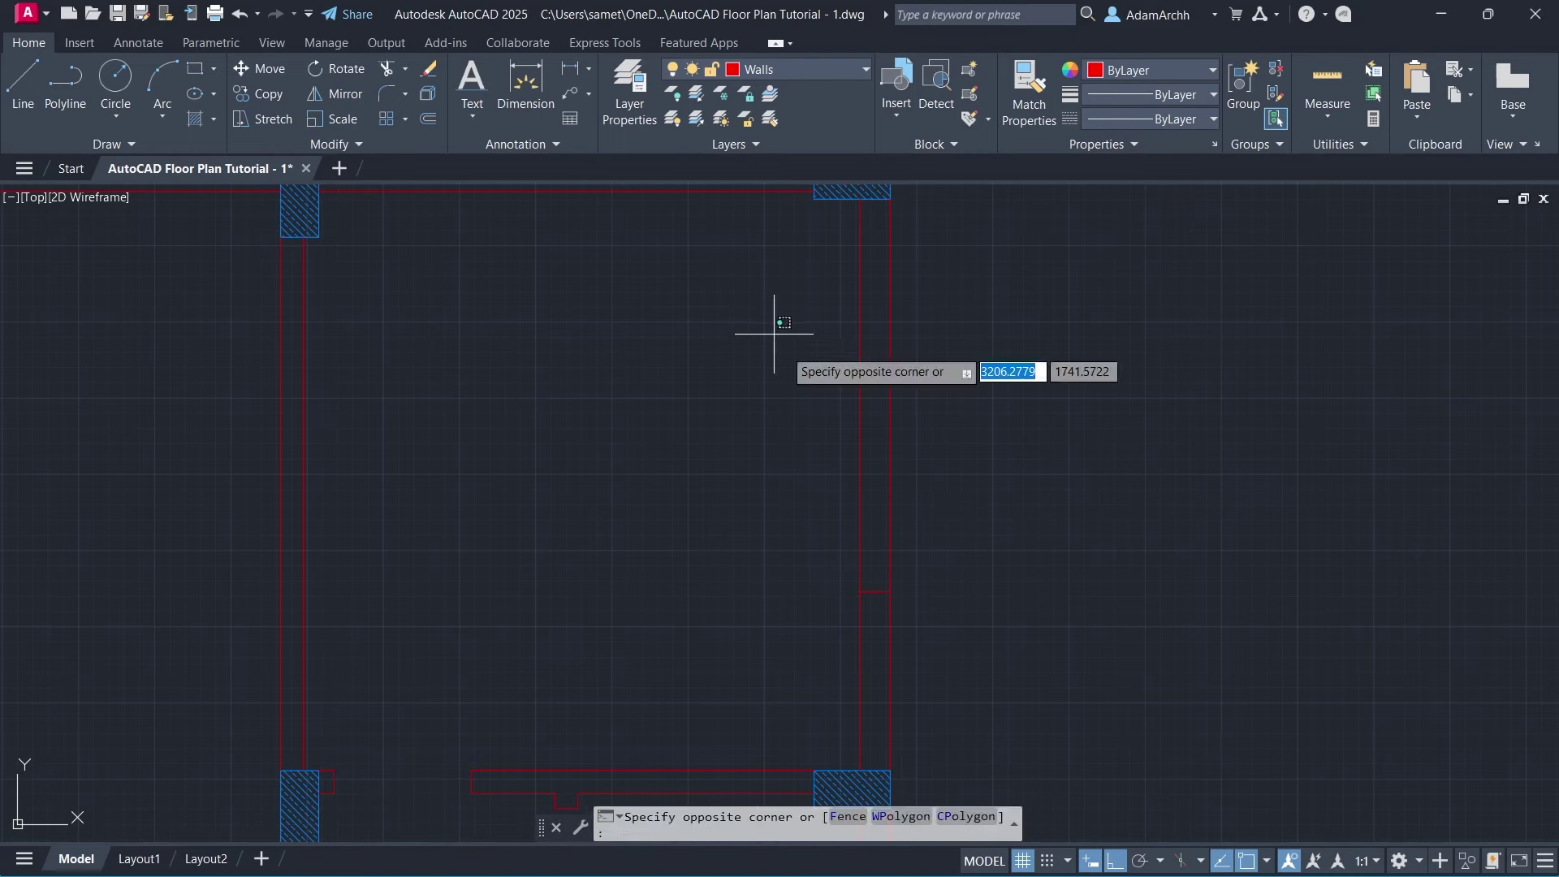
pyautogui.click(975, 649)
# Copy the two wall-end lines from the right wall onto the left wall.
pyautogui.click(268, 93)
pyautogui.click(860, 377)
pyautogui.scroll(-2, 860, 377)
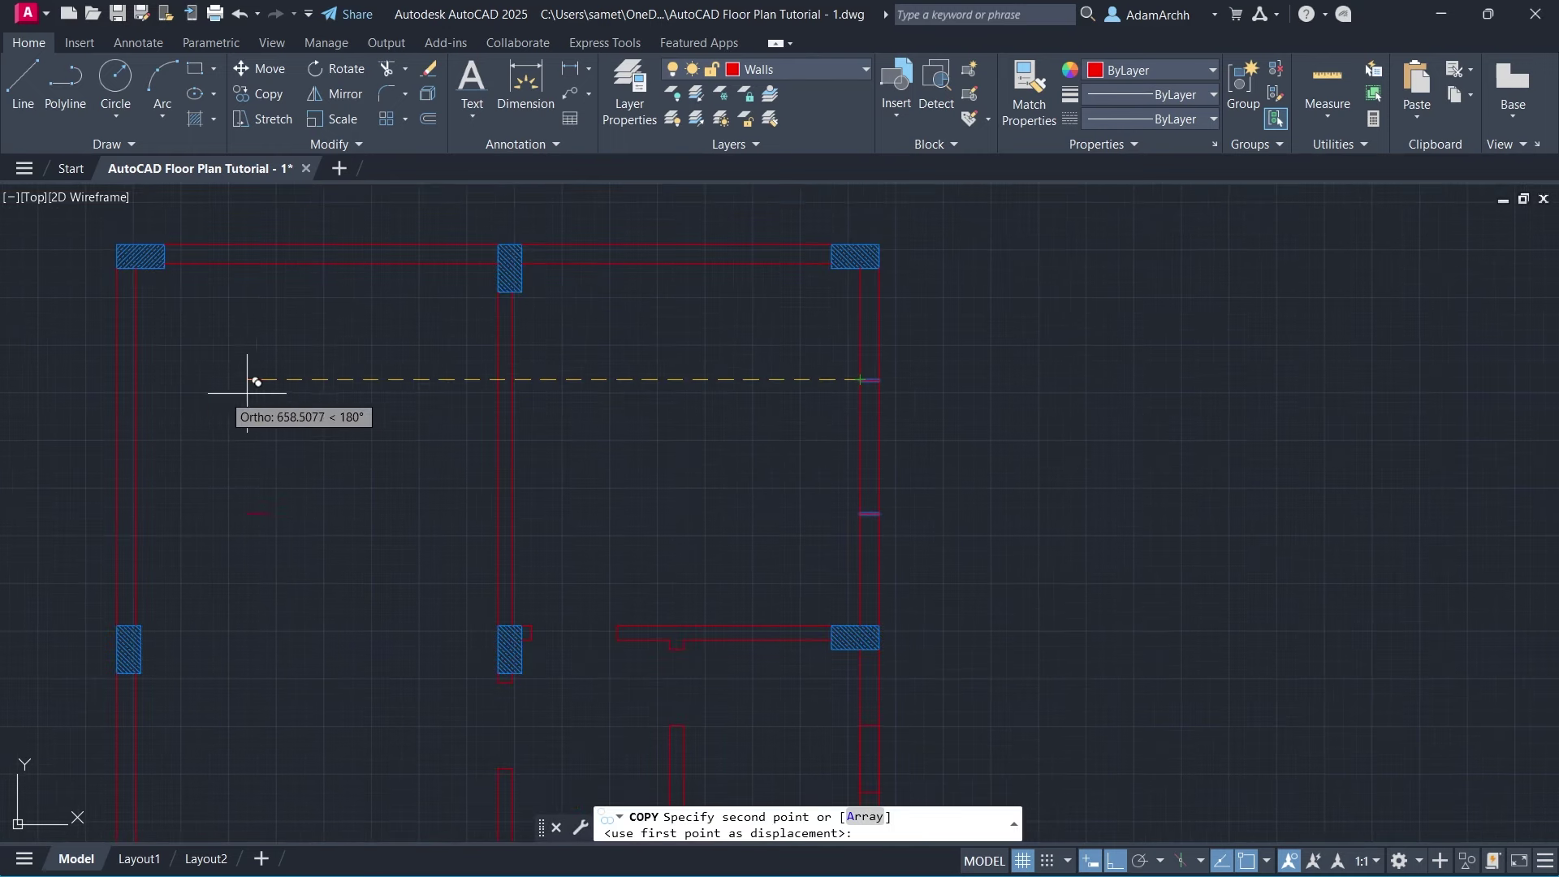
pyautogui.click(116, 380)
pyautogui.moveTo(116, 379); pyautogui.dragTo(363, 304, button='middle')
pyautogui.press('Return')
# Copy one of the lines further down the left wall.
pyautogui.click(373, 438)
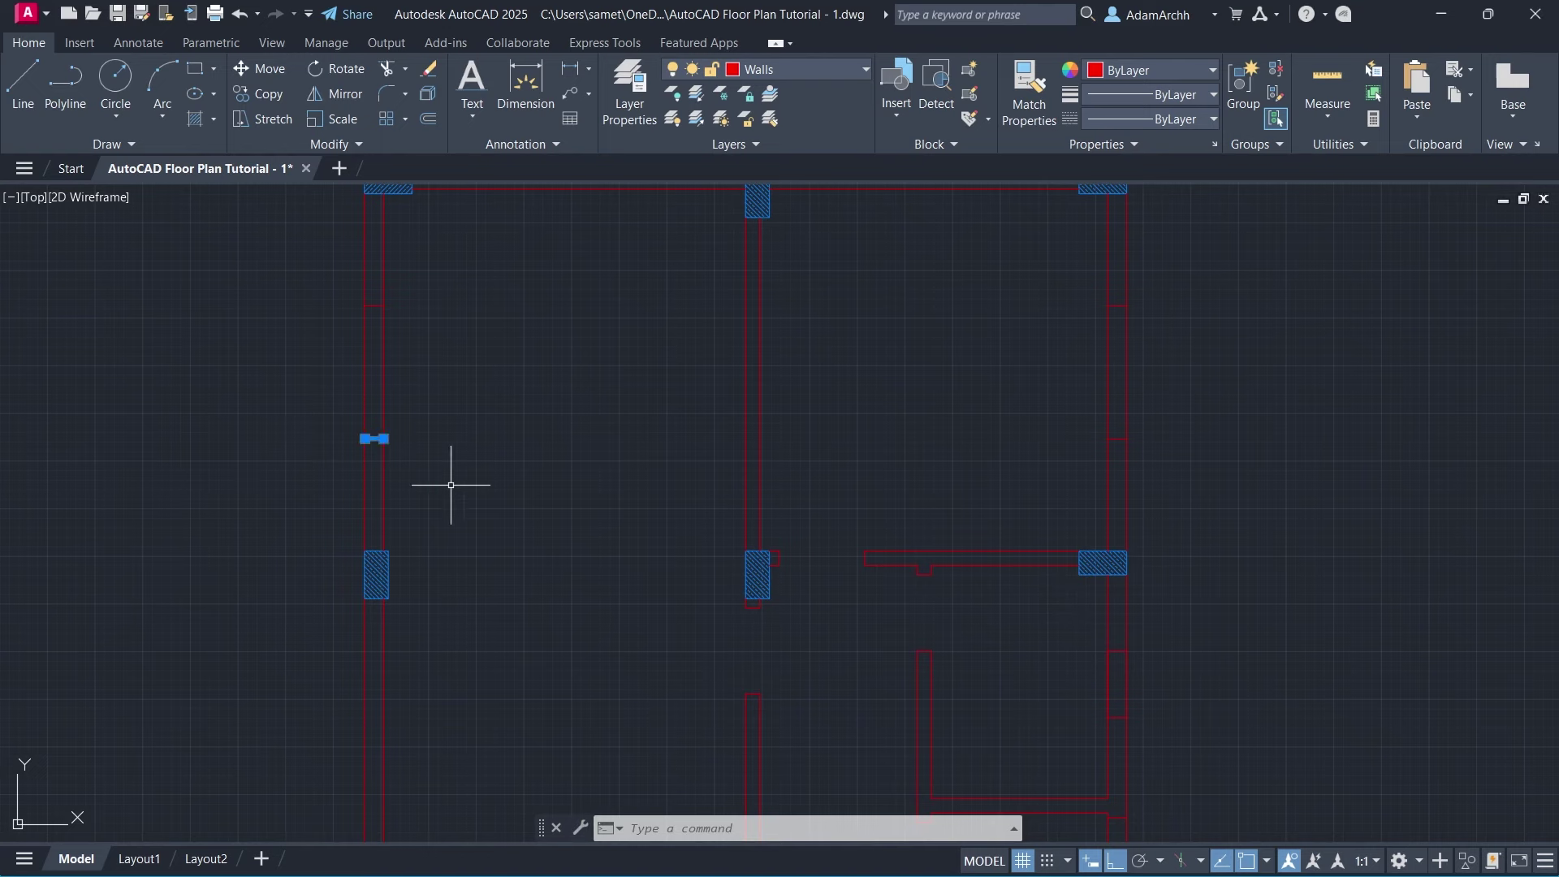
pyautogui.press('Return')
pyautogui.click(387, 393)
pyautogui.click(365, 599)
pyautogui.press('Return')
pyautogui.scroll(-2, 495, 531)
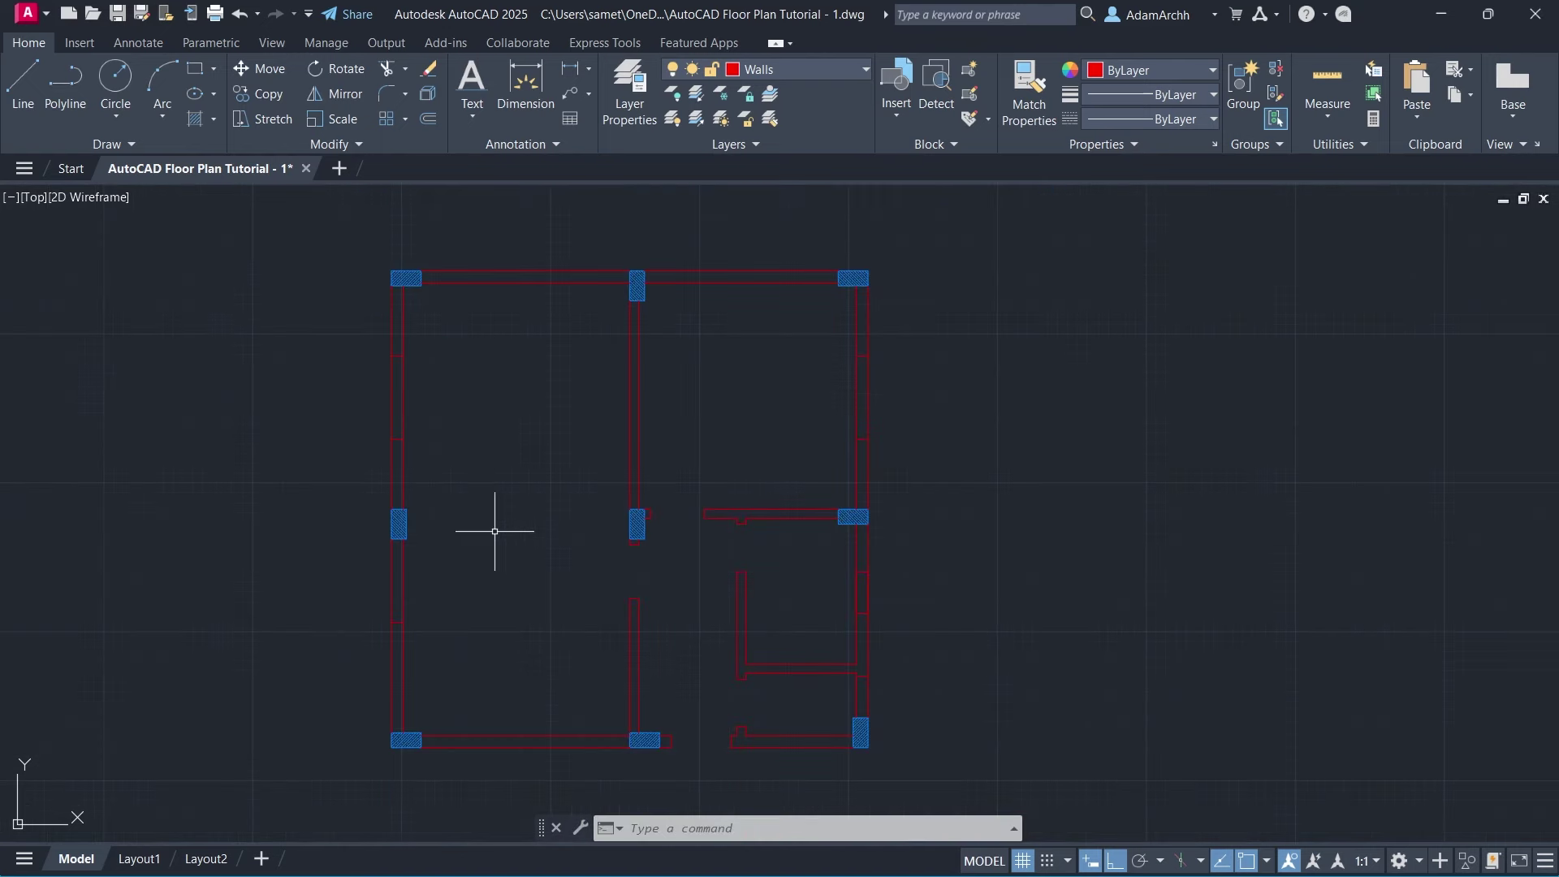
# Trim the wall segments between the lines to open gaps in both outer walls.
pyautogui.write('tr')
pyautogui.press('Return')
pyautogui.moveTo(503, 536); pyautogui.dragTo(335, 575)
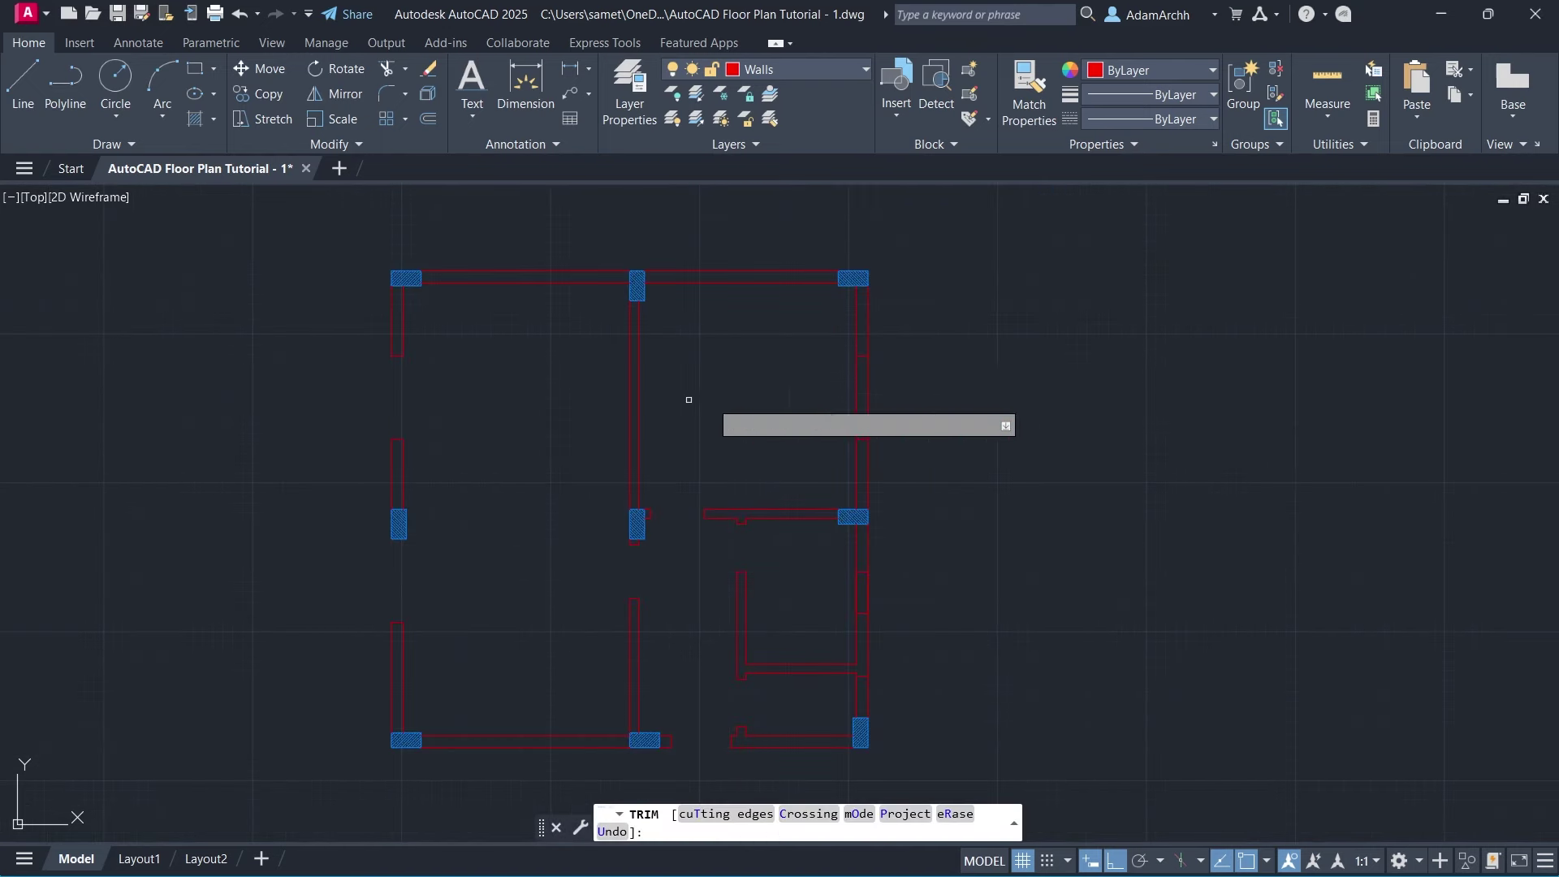
pyautogui.moveTo(712, 385)
pyautogui.mouseDown()
pyautogui.moveTo(920, 541)
pyautogui.moveTo(845, 615)
pyautogui.mouseUp()
pyautogui.press('Return')
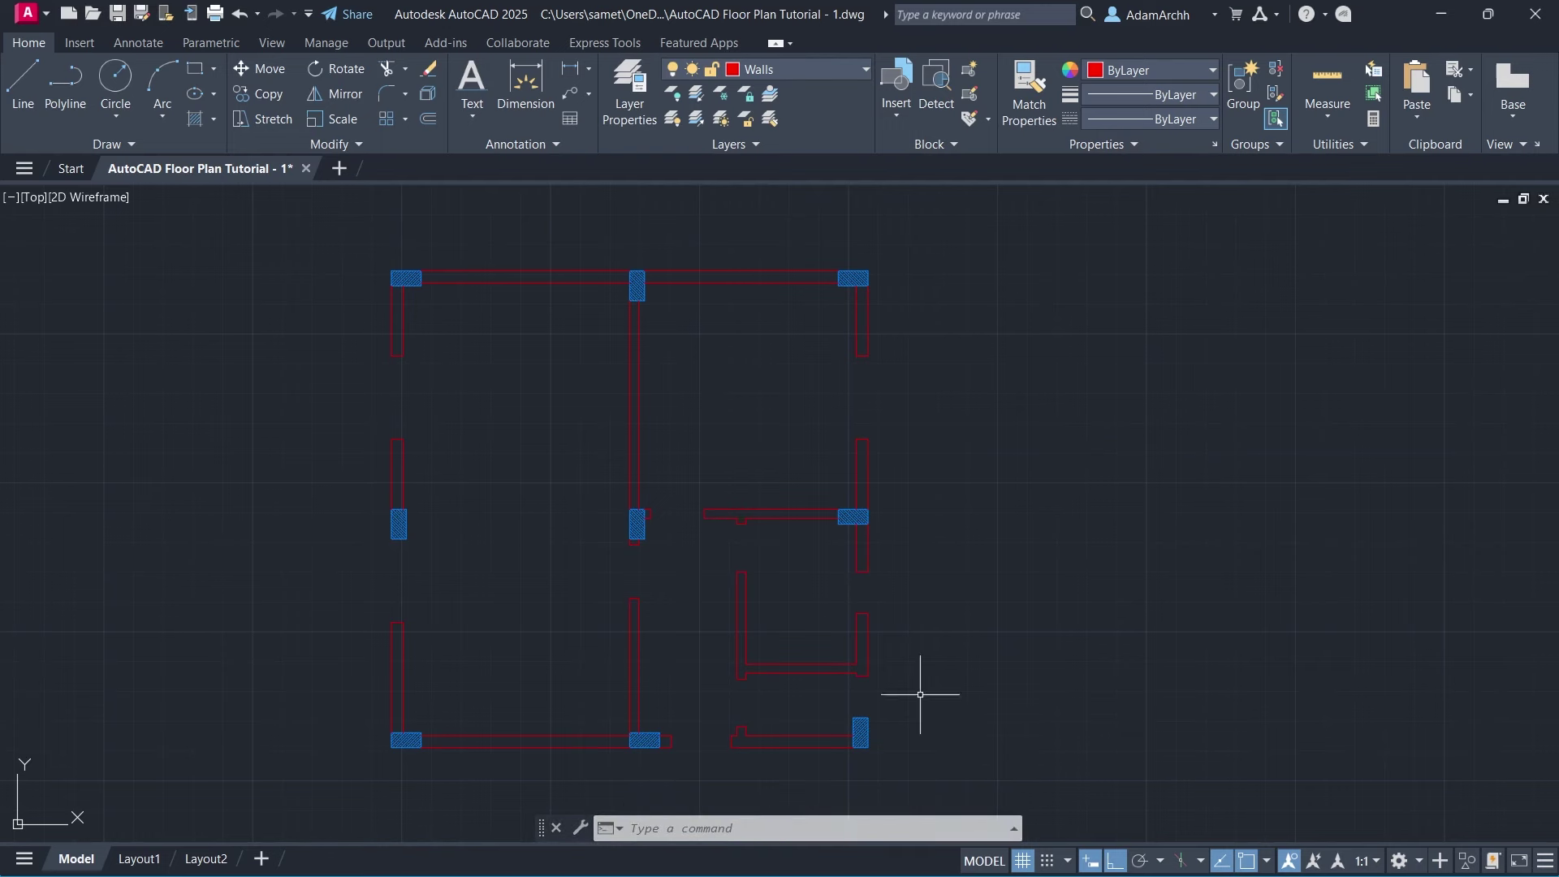
# Hide the Columns layer, then start and cancel a polyline at the bottom-left wall corner.
pyautogui.click(808, 73)
pyautogui.click(676, 117)
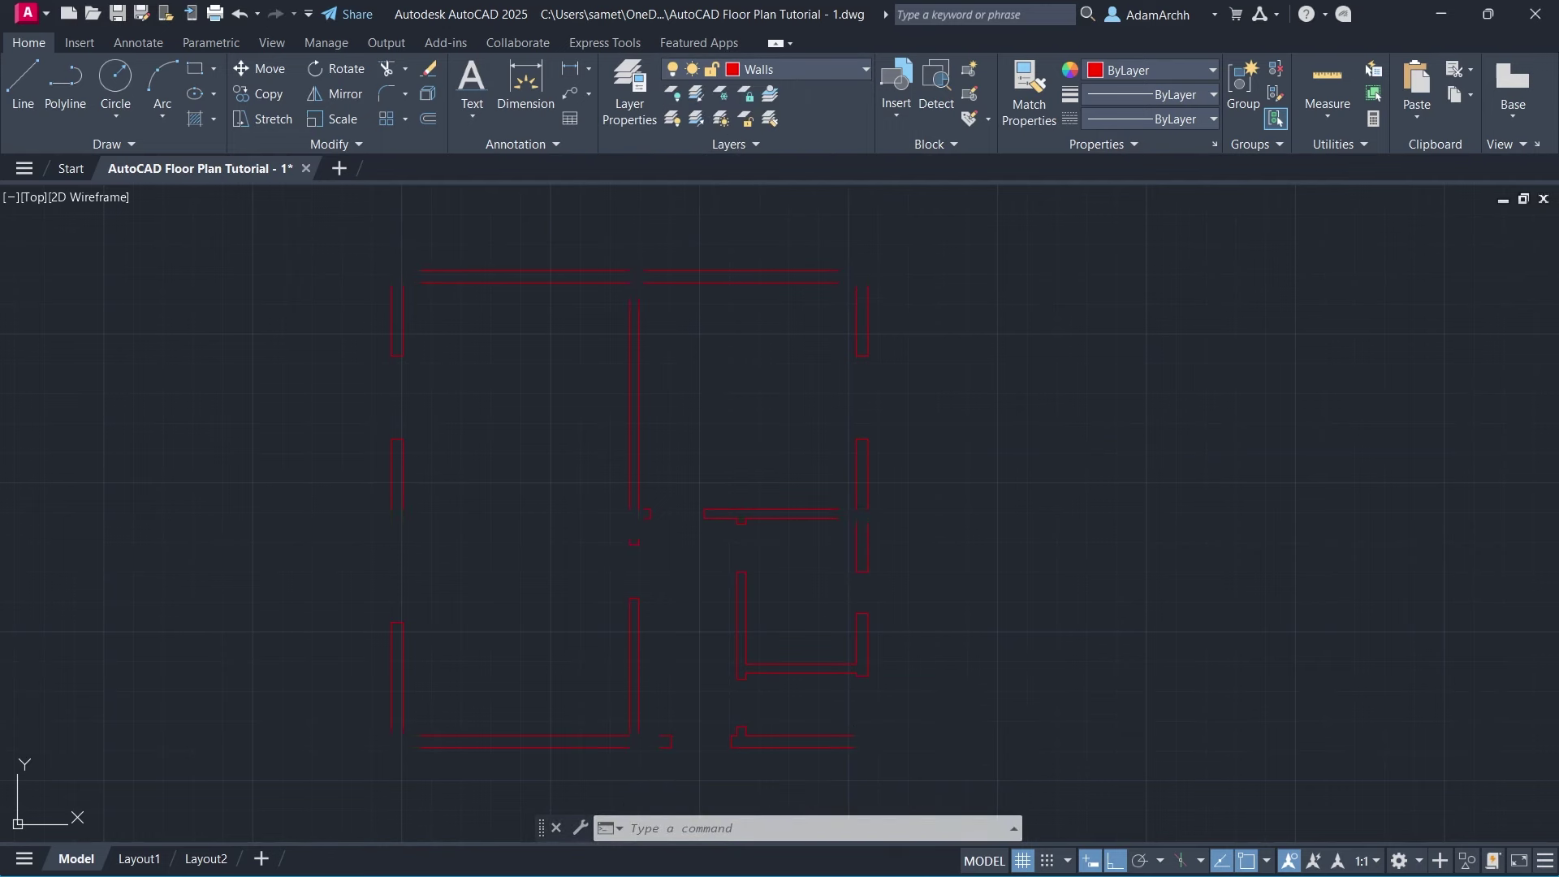
pyautogui.write('pl')
pyautogui.press('Return')
pyautogui.click(629, 296)
pyautogui.press('Escape')
pyautogui.press('Return')
pyautogui.click(422, 736)
pyautogui.press('Escape')
# Join every wall line in the plan into polylines with PEDIT Multiple.
pyautogui.click(347, 779)
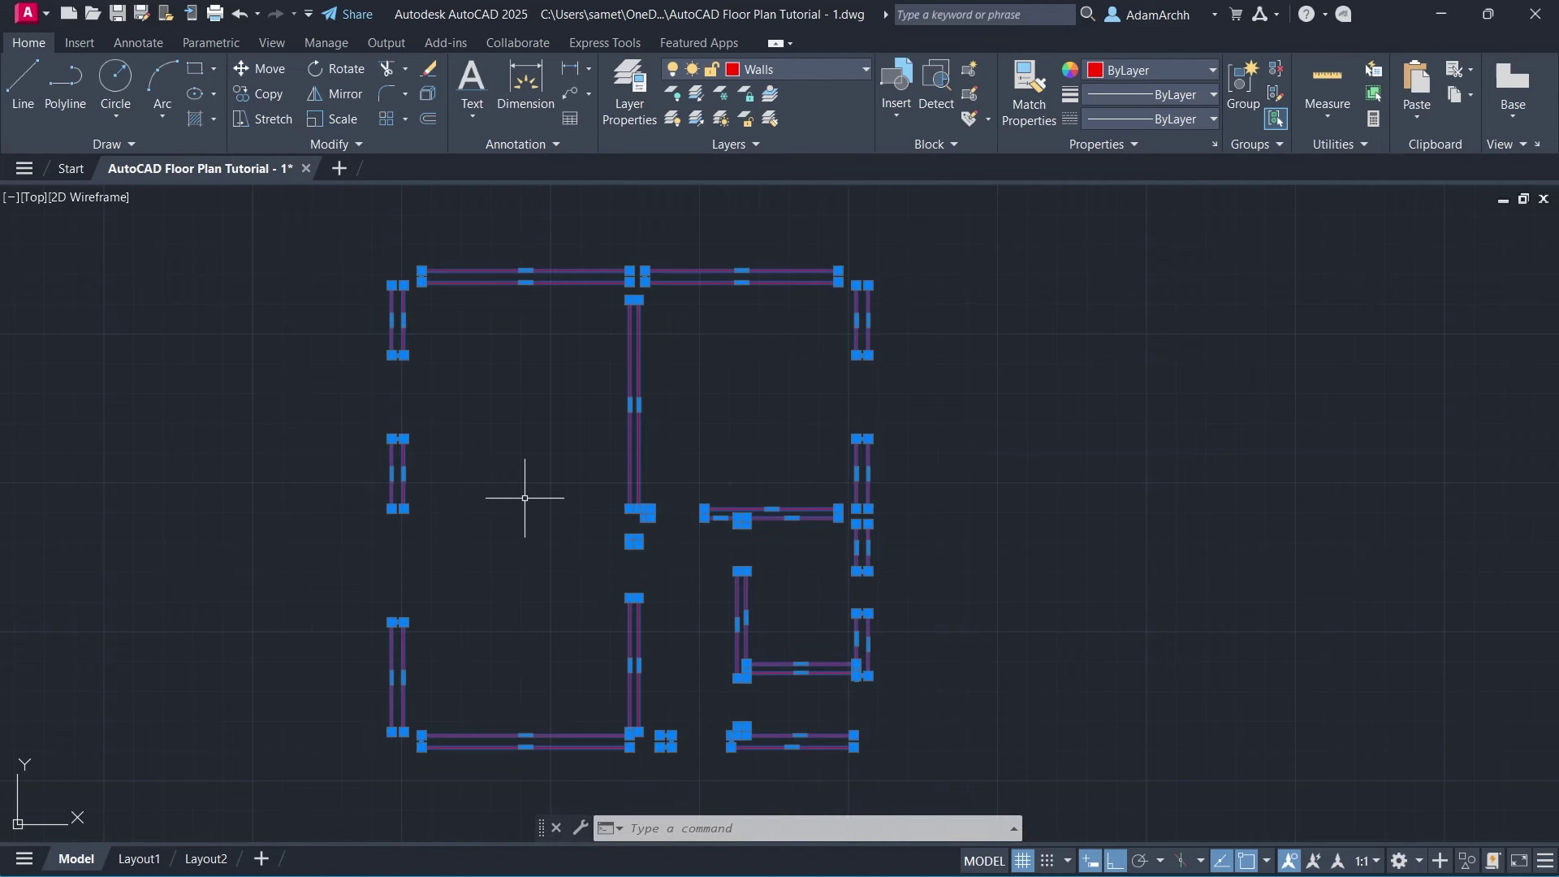
pyautogui.write('p')
pyautogui.press('Escape')
pyautogui.write('ple')
pyautogui.press('Return')
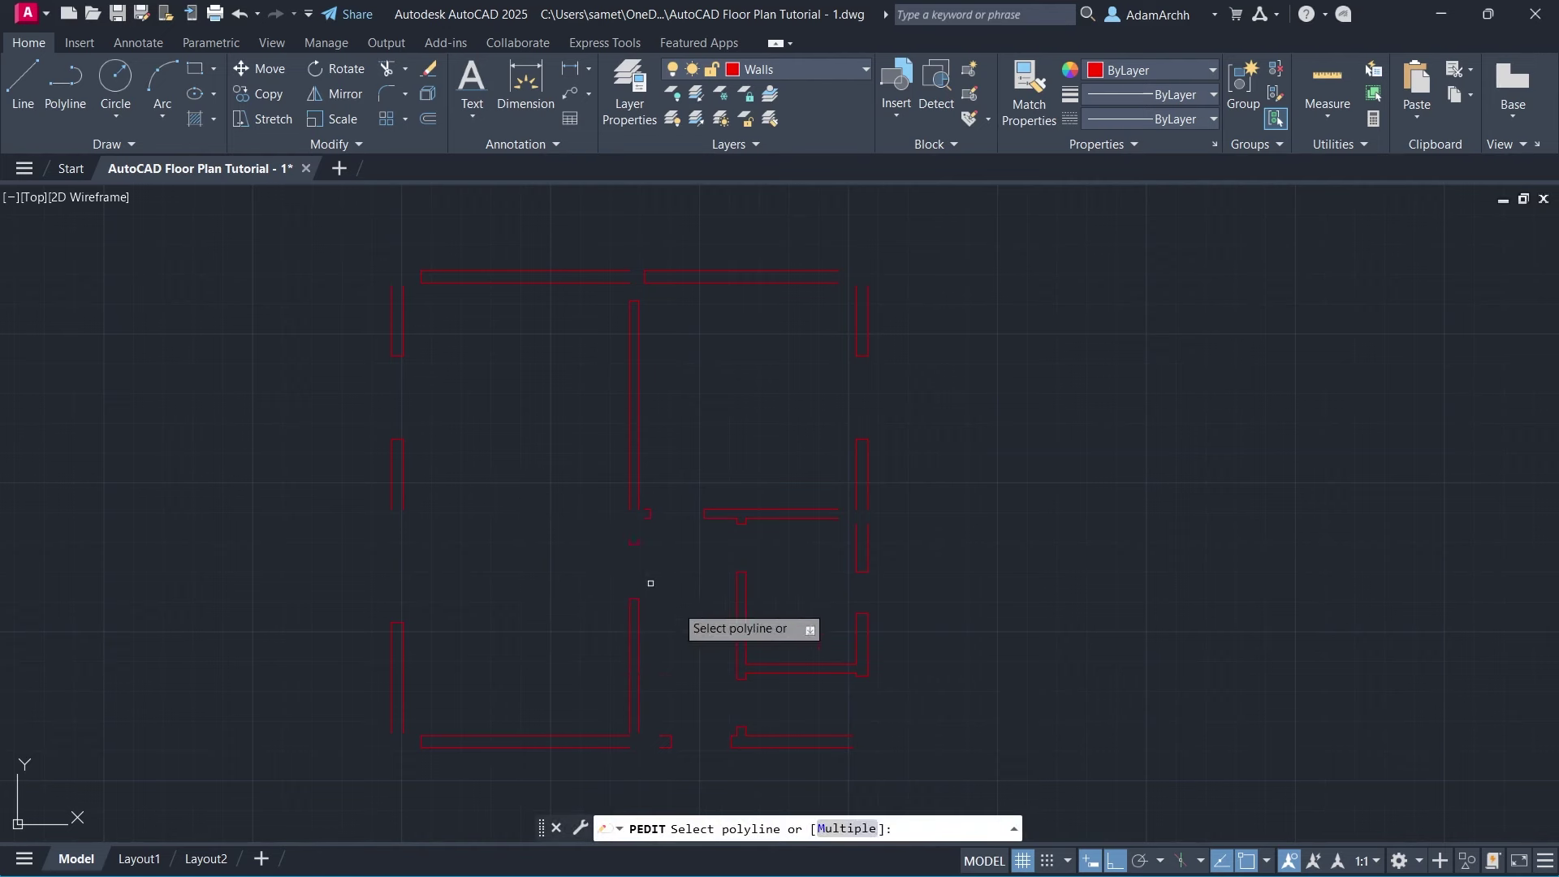
pyautogui.click(916, 235)
pyautogui.click(302, 777)
pyautogui.press('Return')
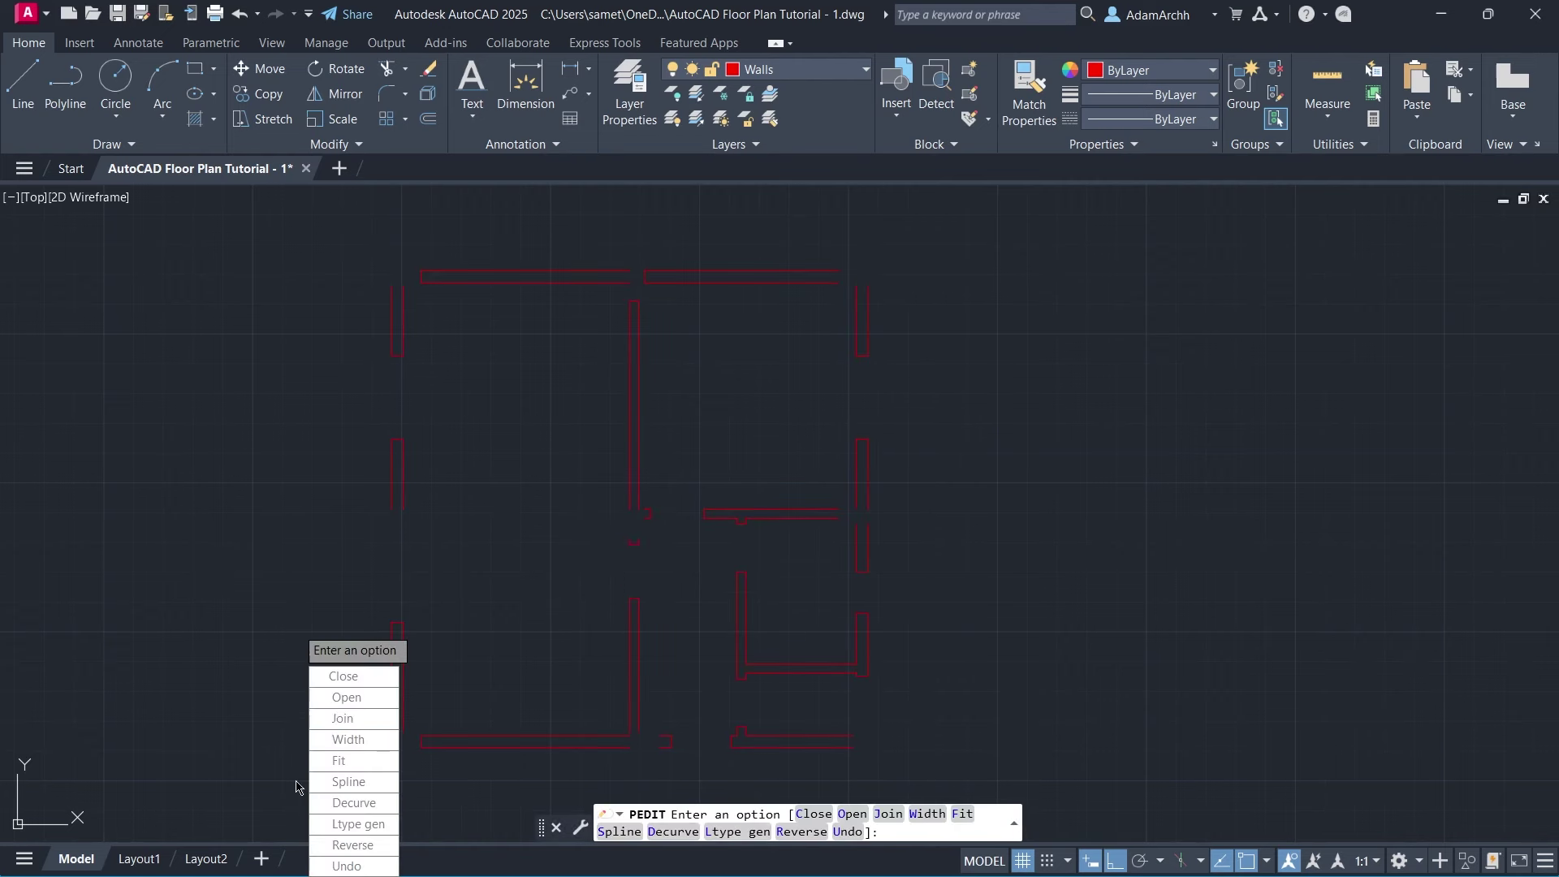
pyautogui.press('Escape')
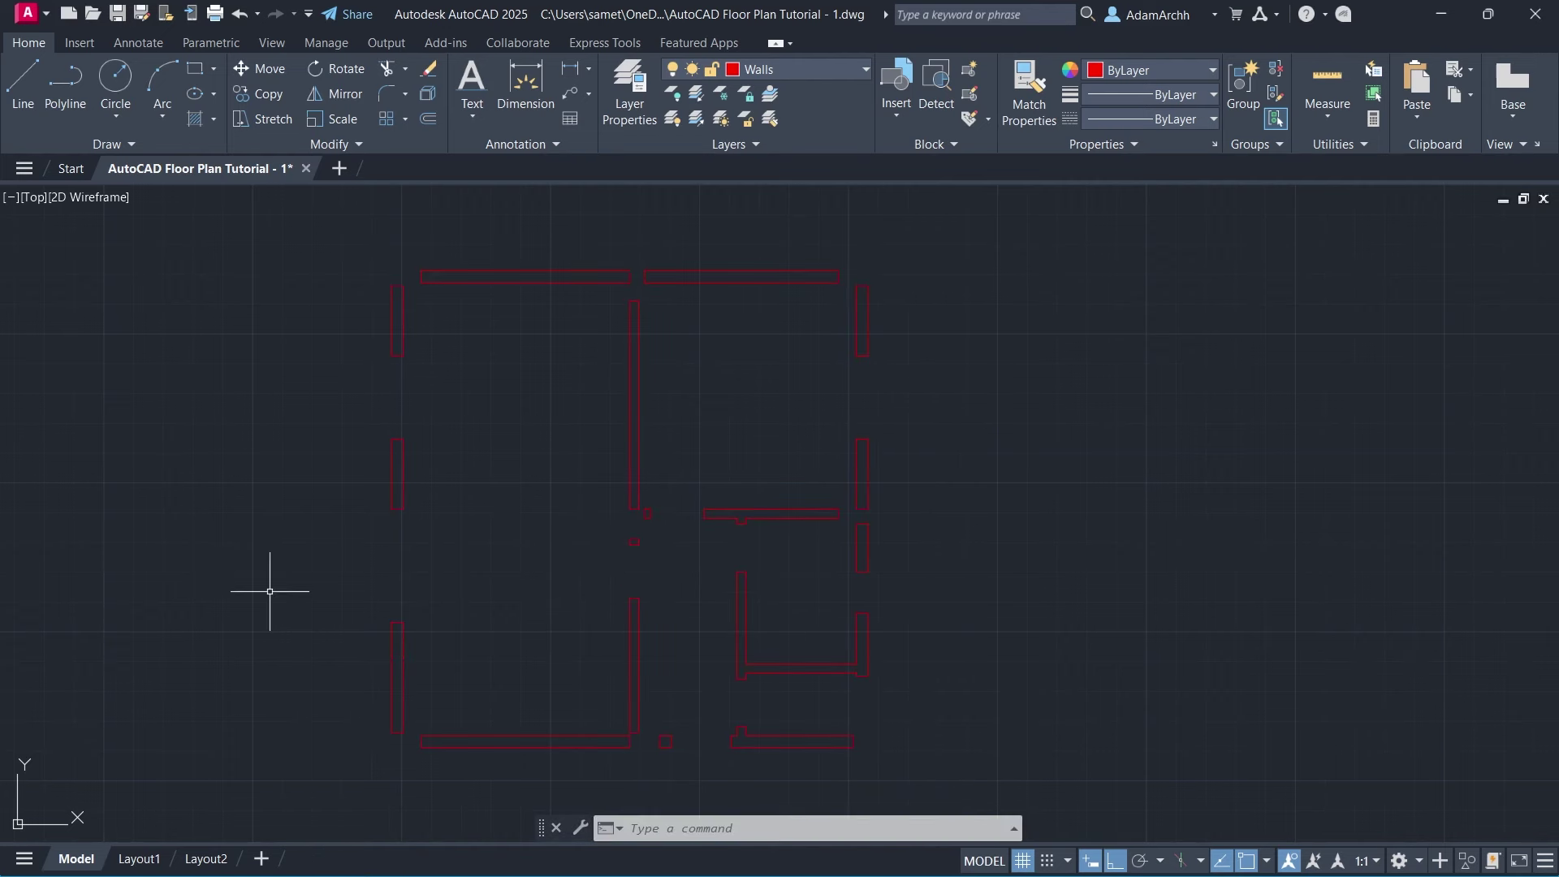
# Hatch the joined wall outlines in red and turn the Columns layer back on.
pyautogui.write('h')
pyautogui.press('Return')
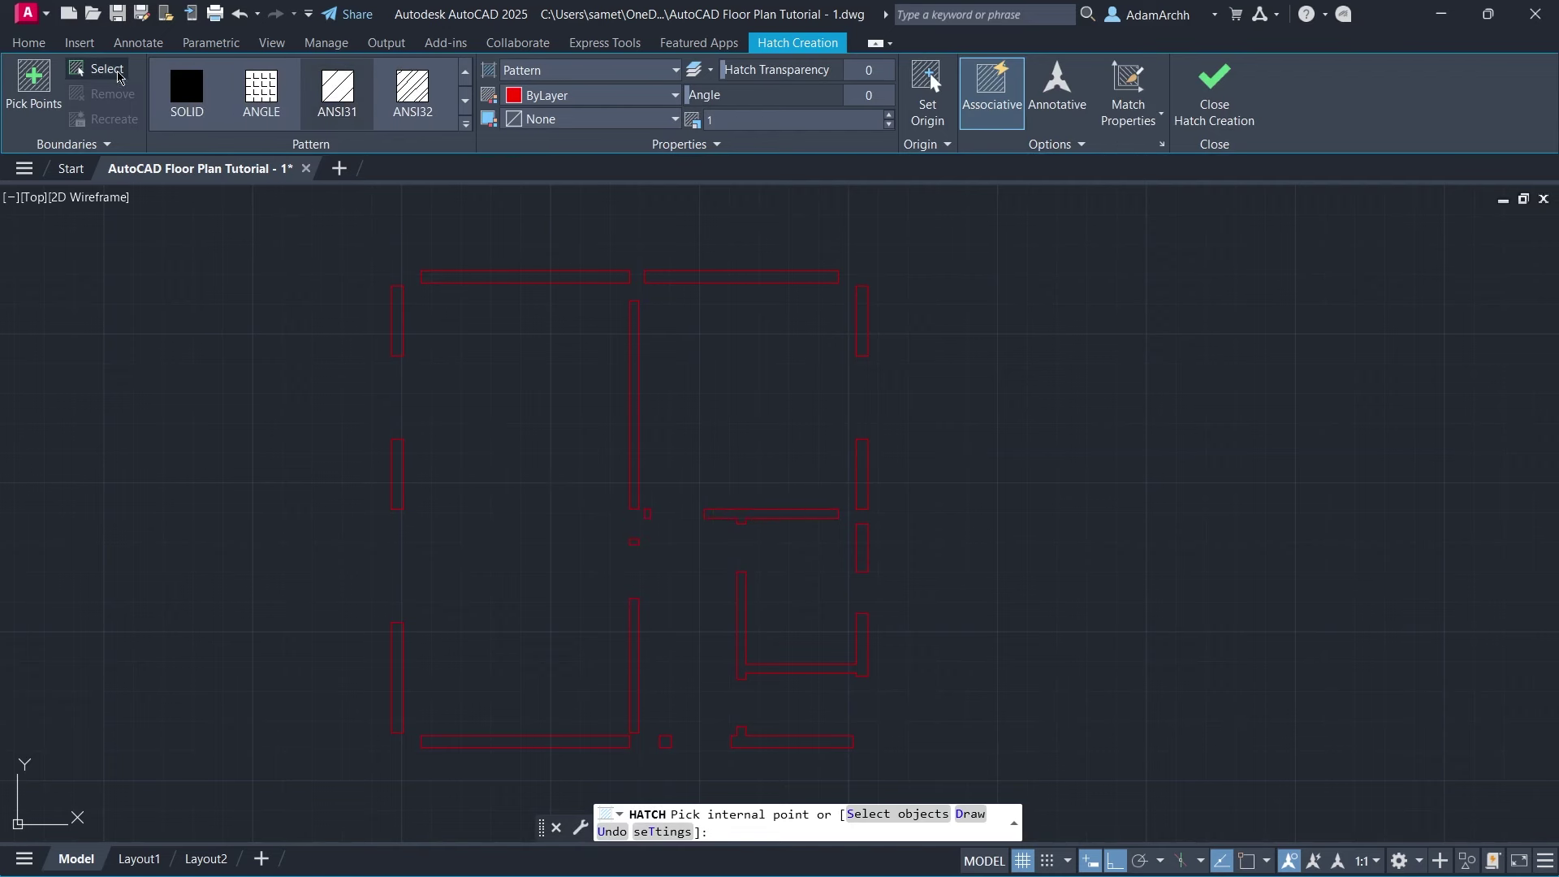
pyautogui.click(1072, 146)
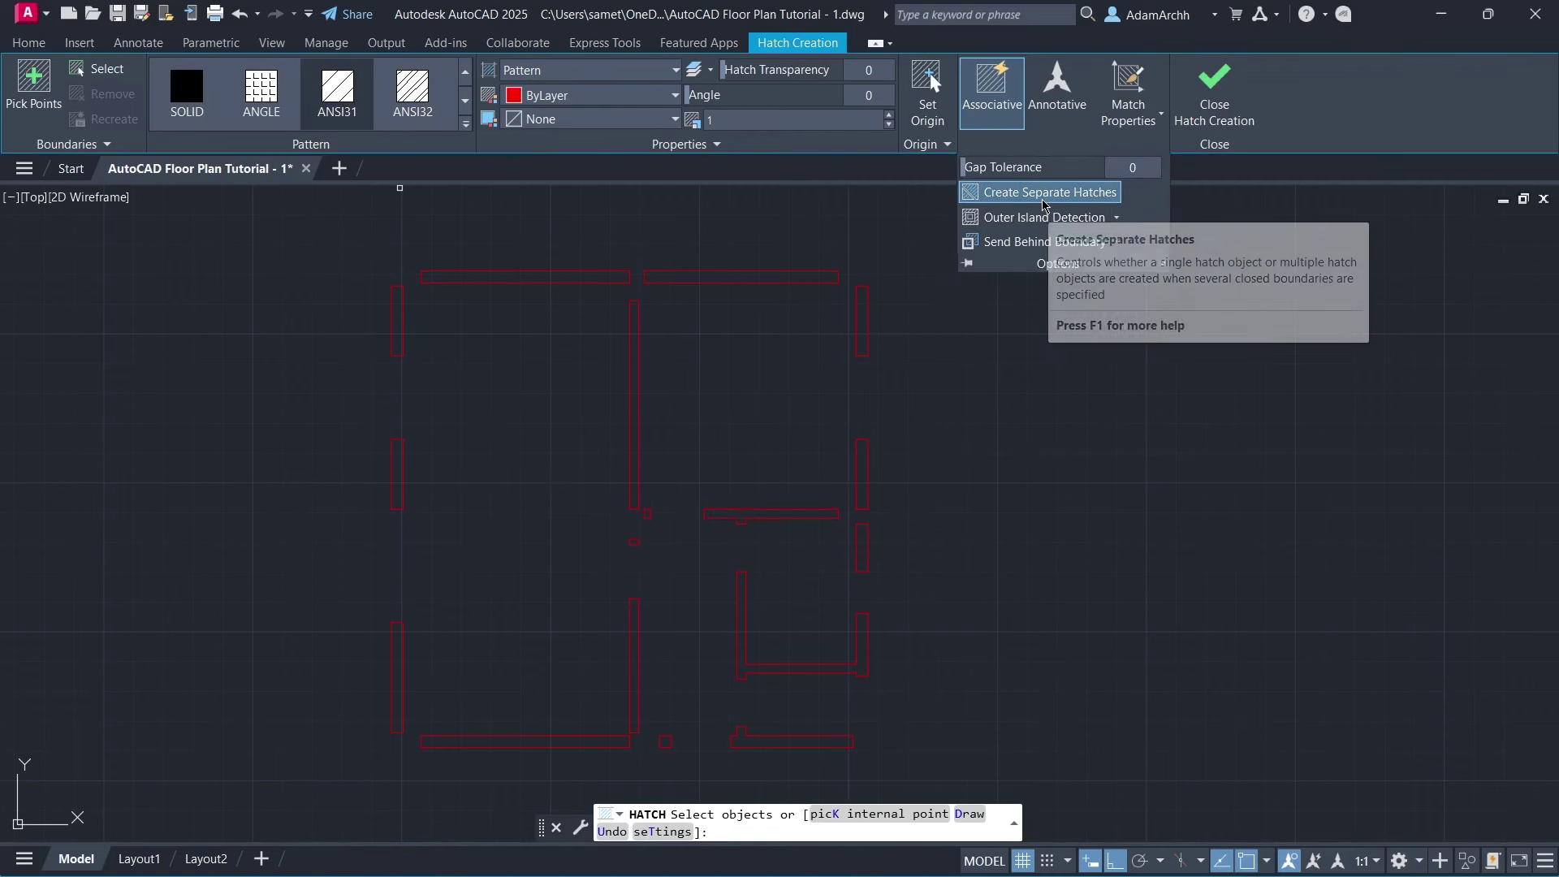
pyautogui.click(909, 227)
pyautogui.click(301, 778)
pyautogui.press('Return')
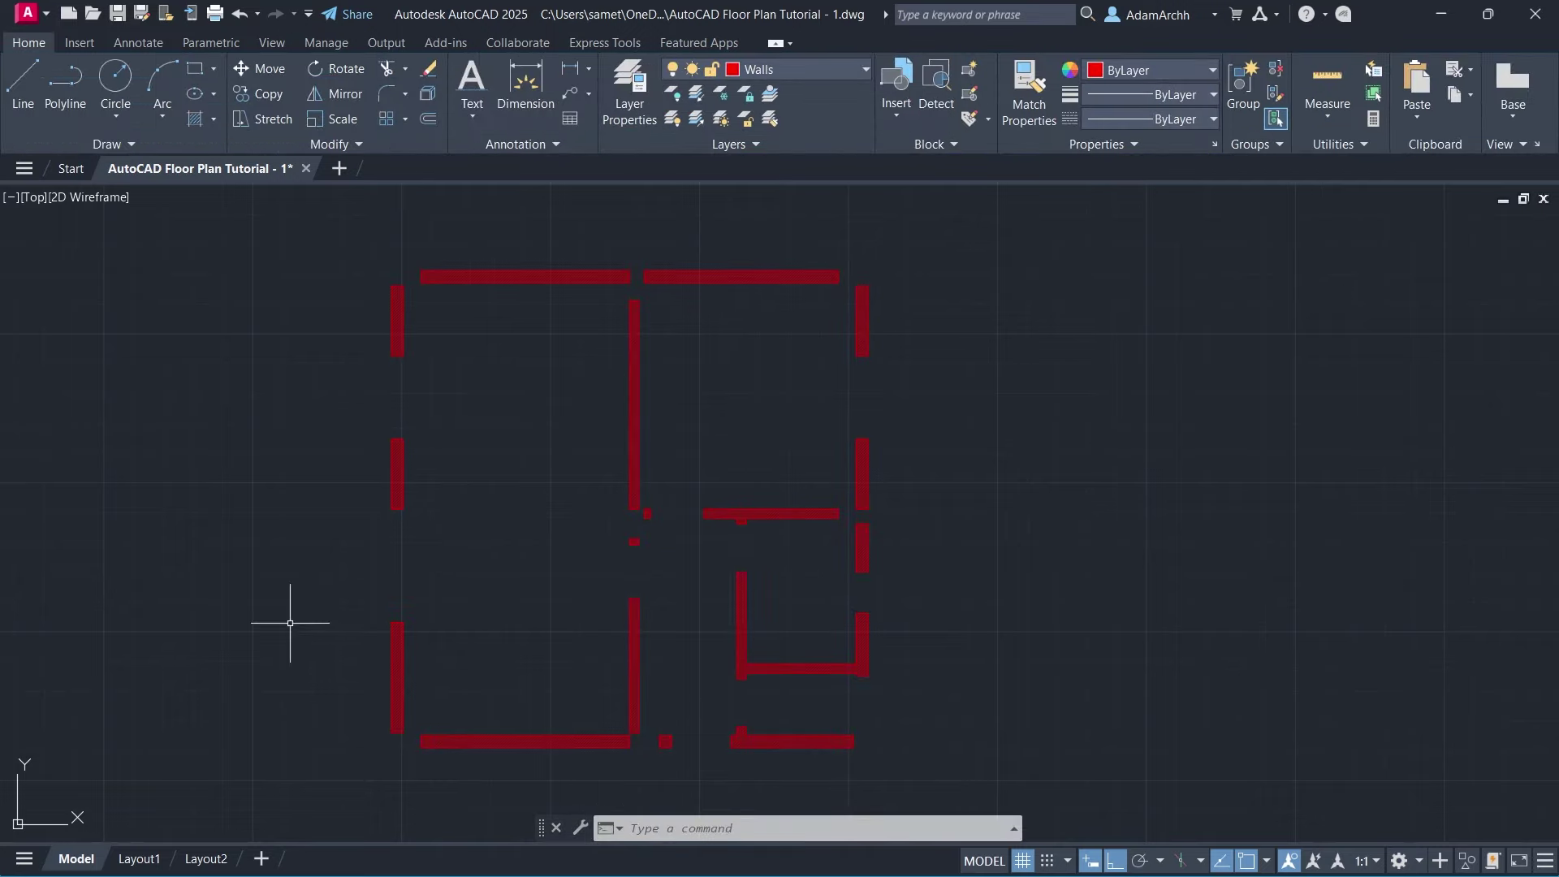
pyautogui.click(771, 69)
pyautogui.click(675, 117)
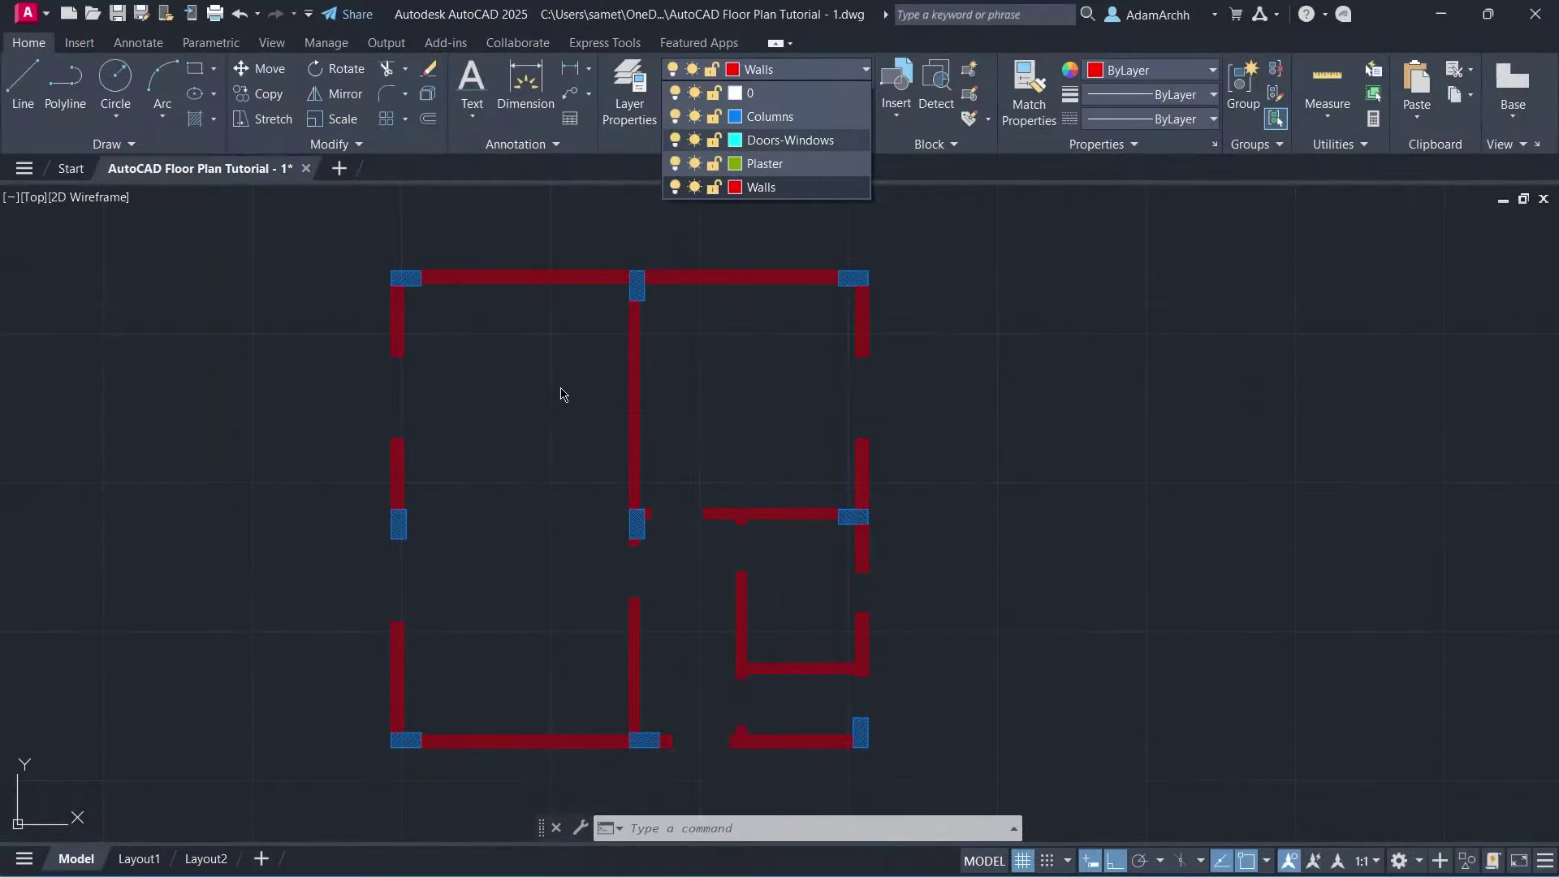
# Make Plaster the current layer and draw a rectangle enclosing the whole plan.
pyautogui.click(565, 382)
pyautogui.click(771, 69)
pyautogui.click(759, 167)
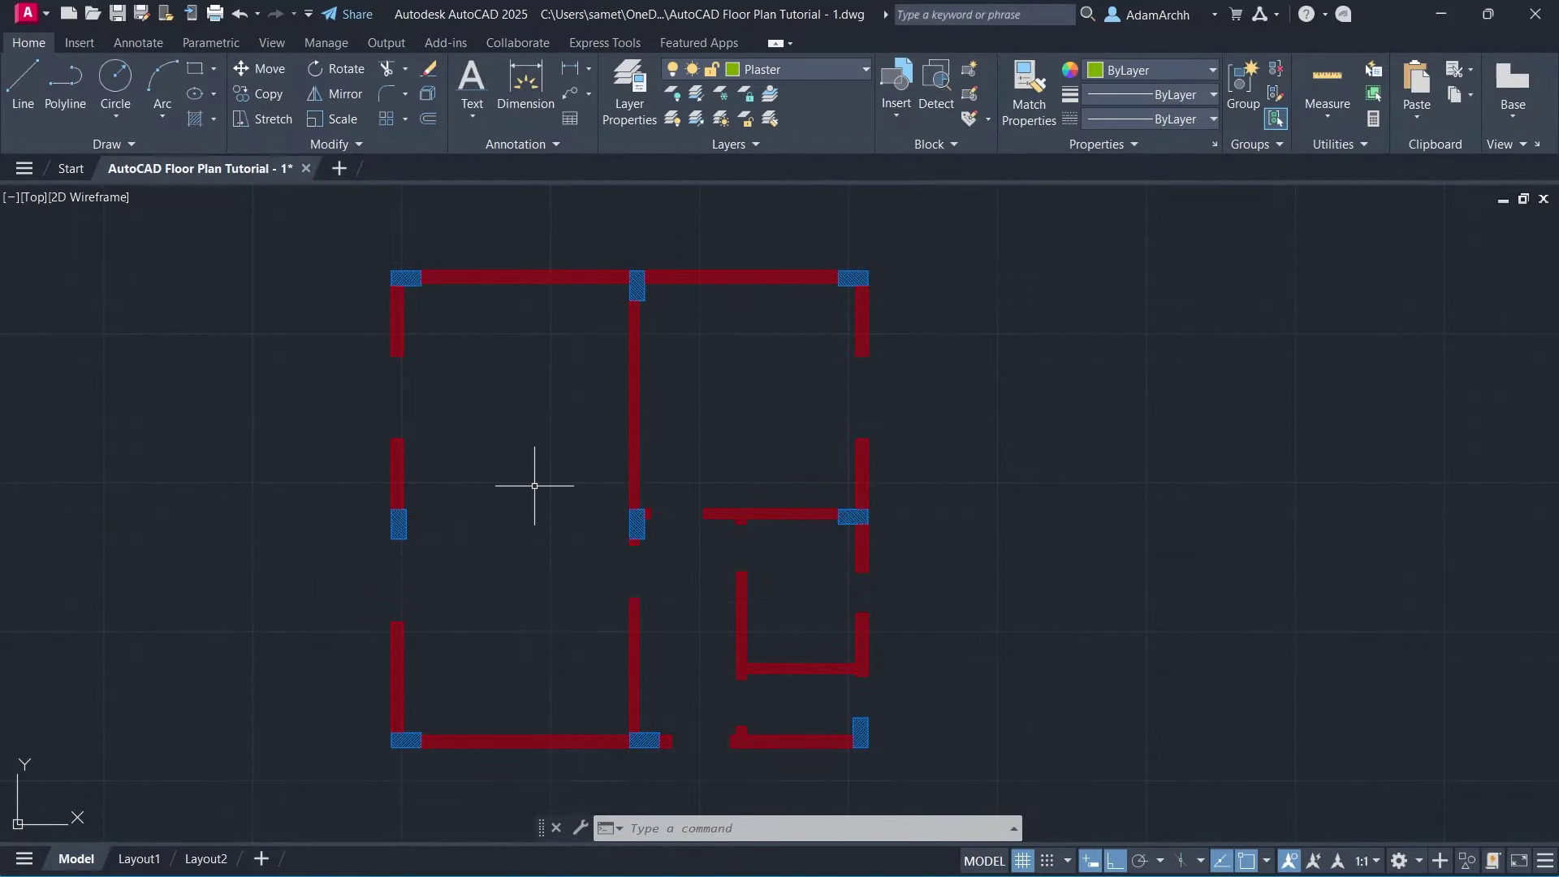
pyautogui.write('rec')
pyautogui.press('Return')
pyautogui.click(391, 271)
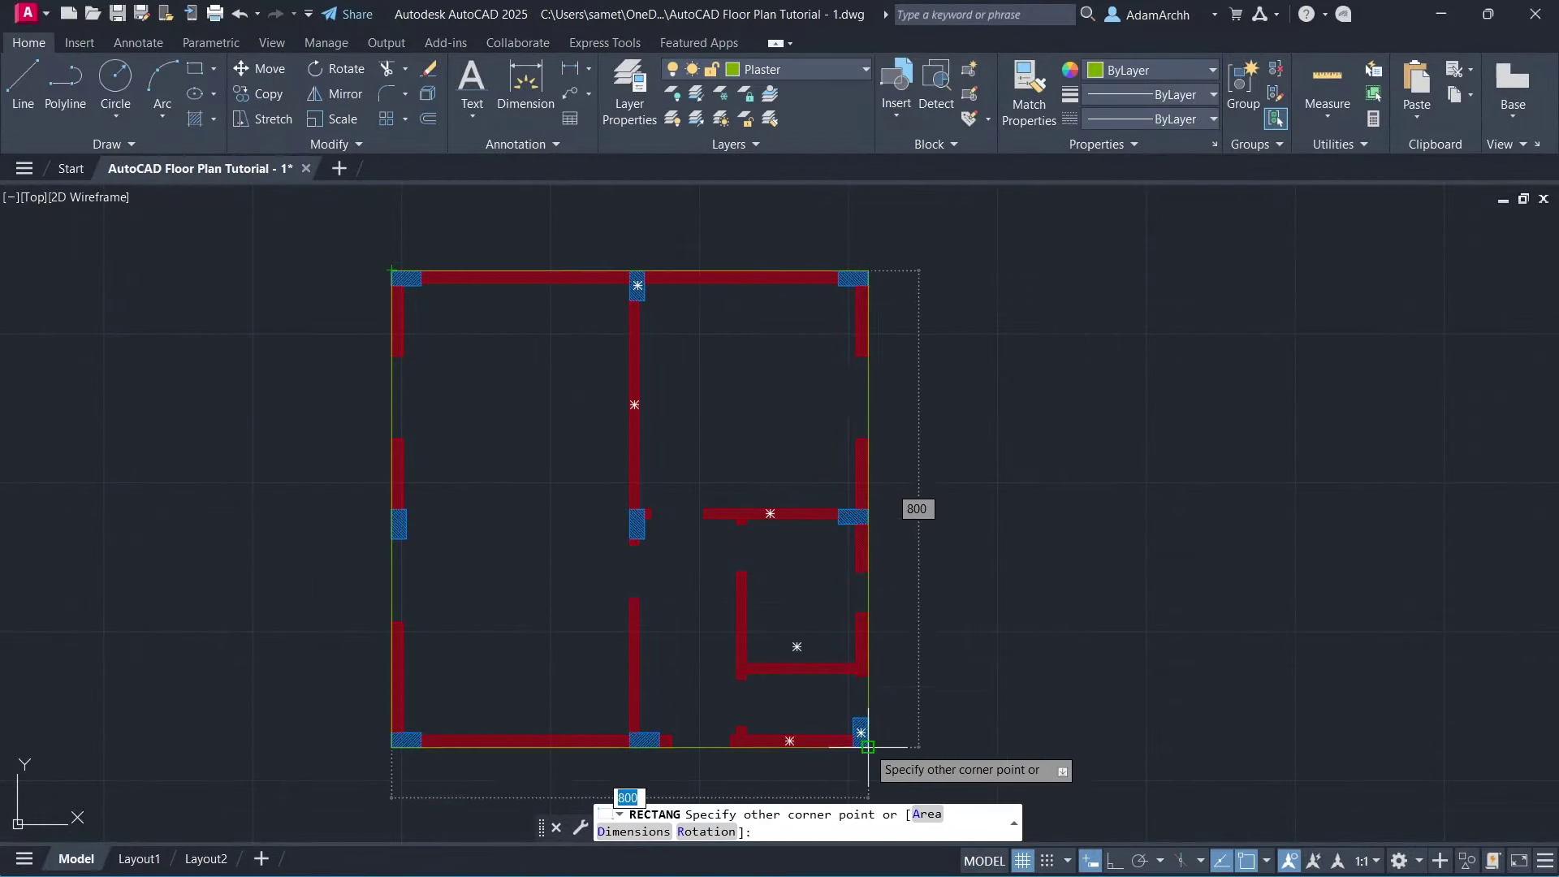
pyautogui.click(867, 746)
# Trace boundary outlines by picking a point inside the rooms, then select the bottom wall polyline.
pyautogui.press('Return')
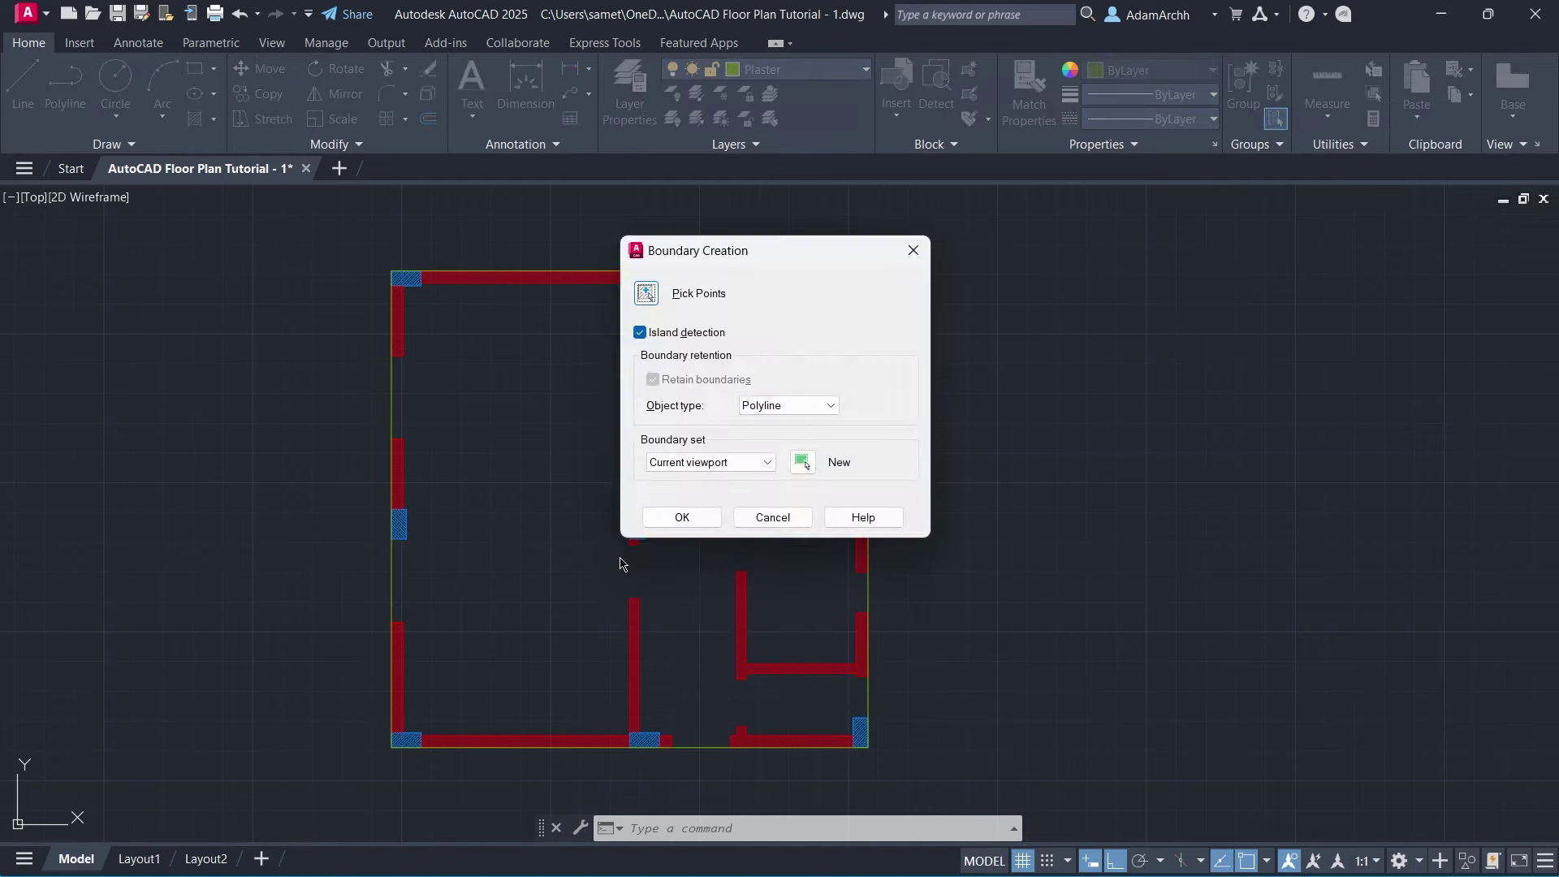
pyautogui.press('Return')
pyautogui.click(547, 540)
pyautogui.press('Return')
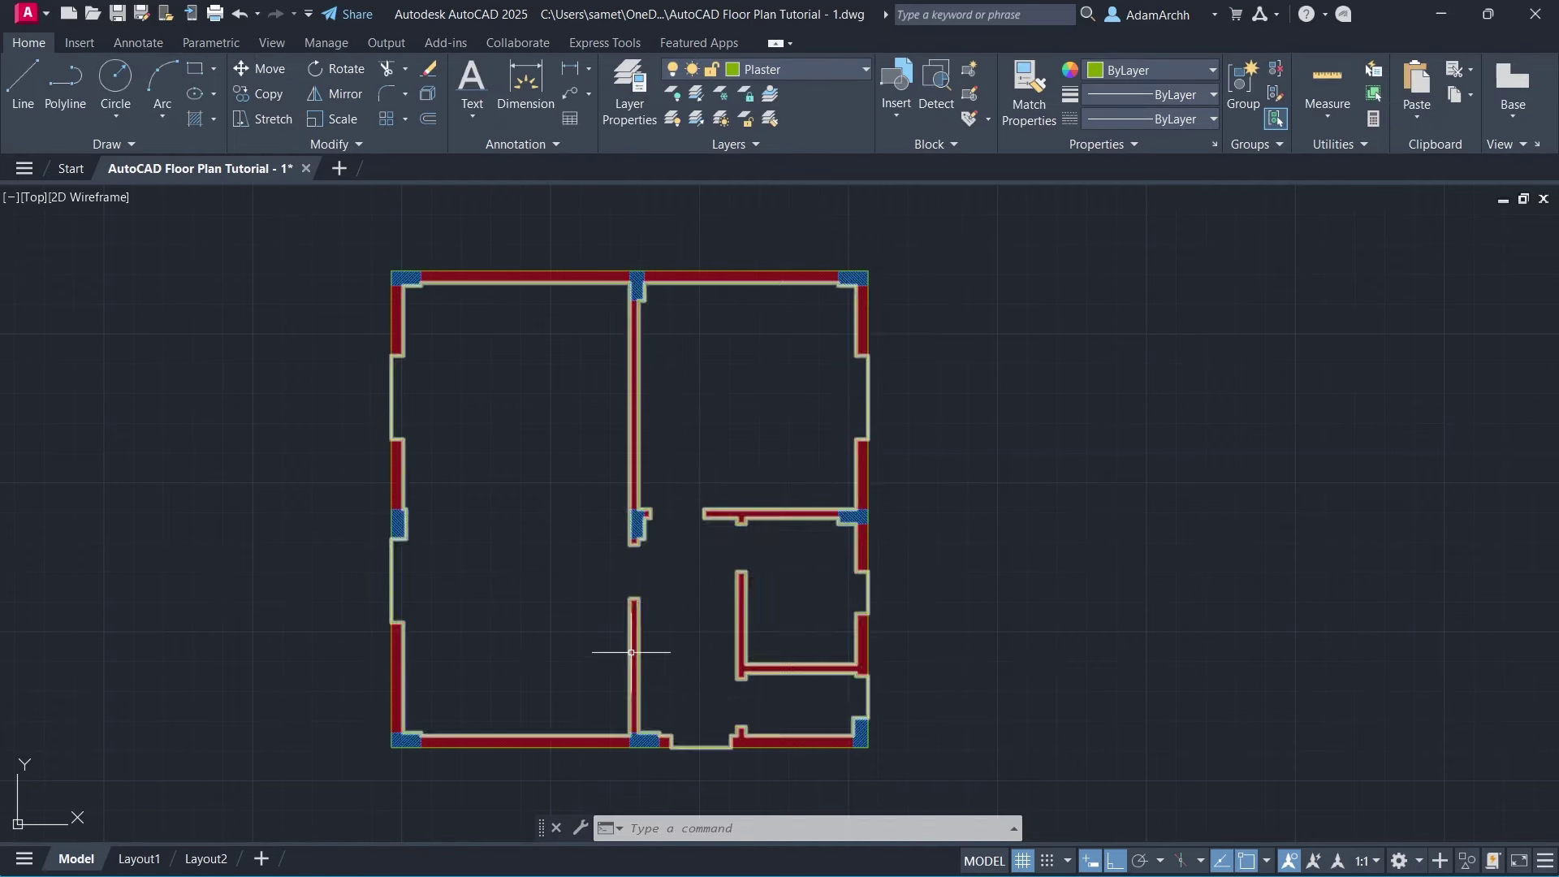
pyautogui.scroll(8, 616, 651)
pyautogui.scroll(2, 941, 654)
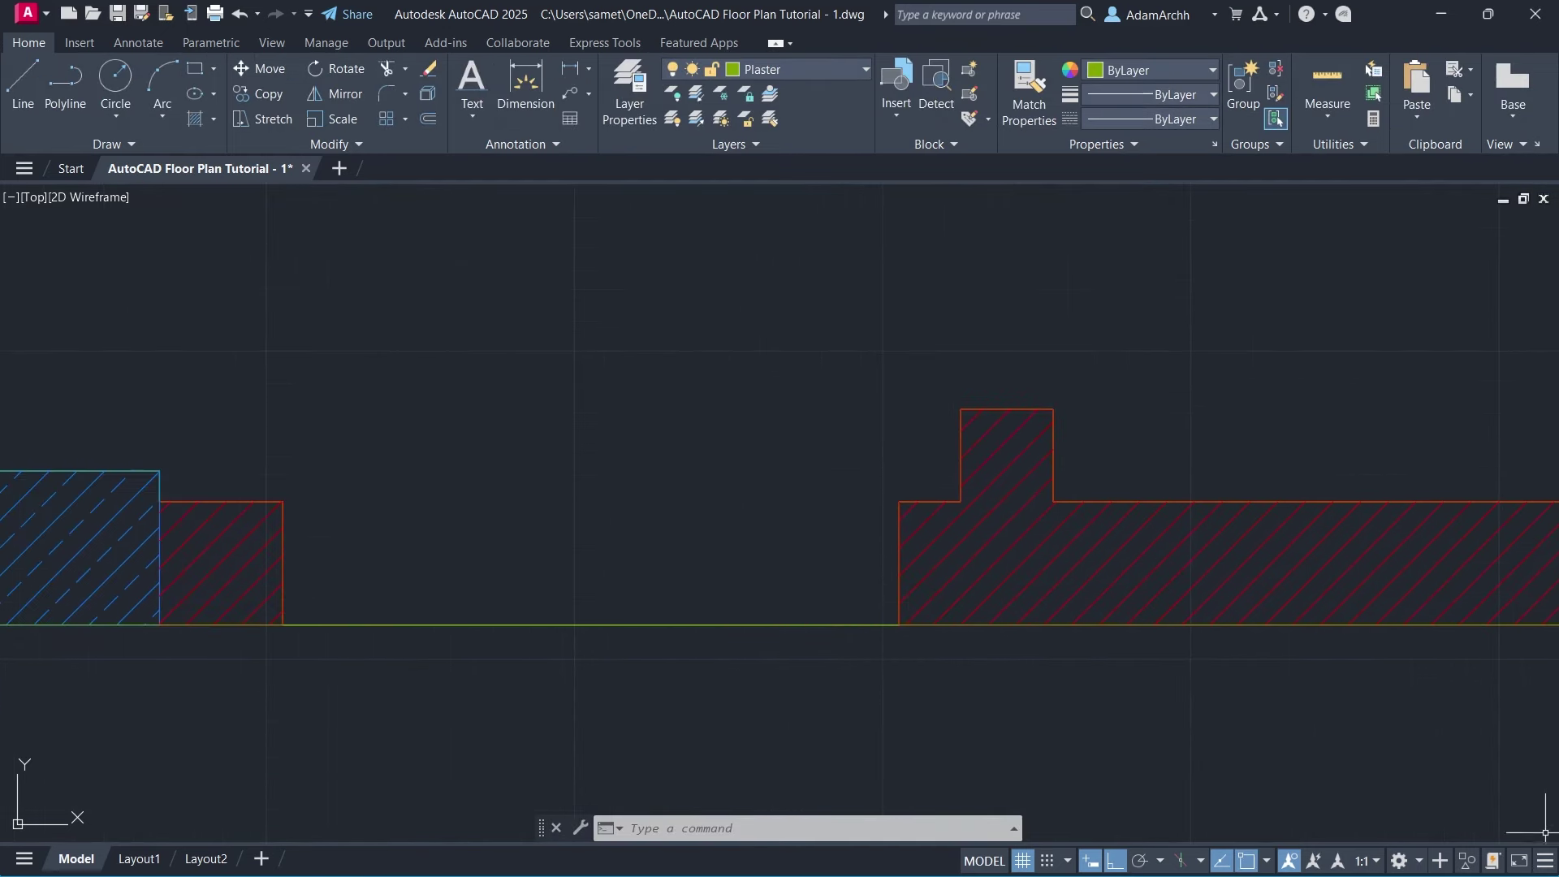
pyautogui.click(1545, 860)
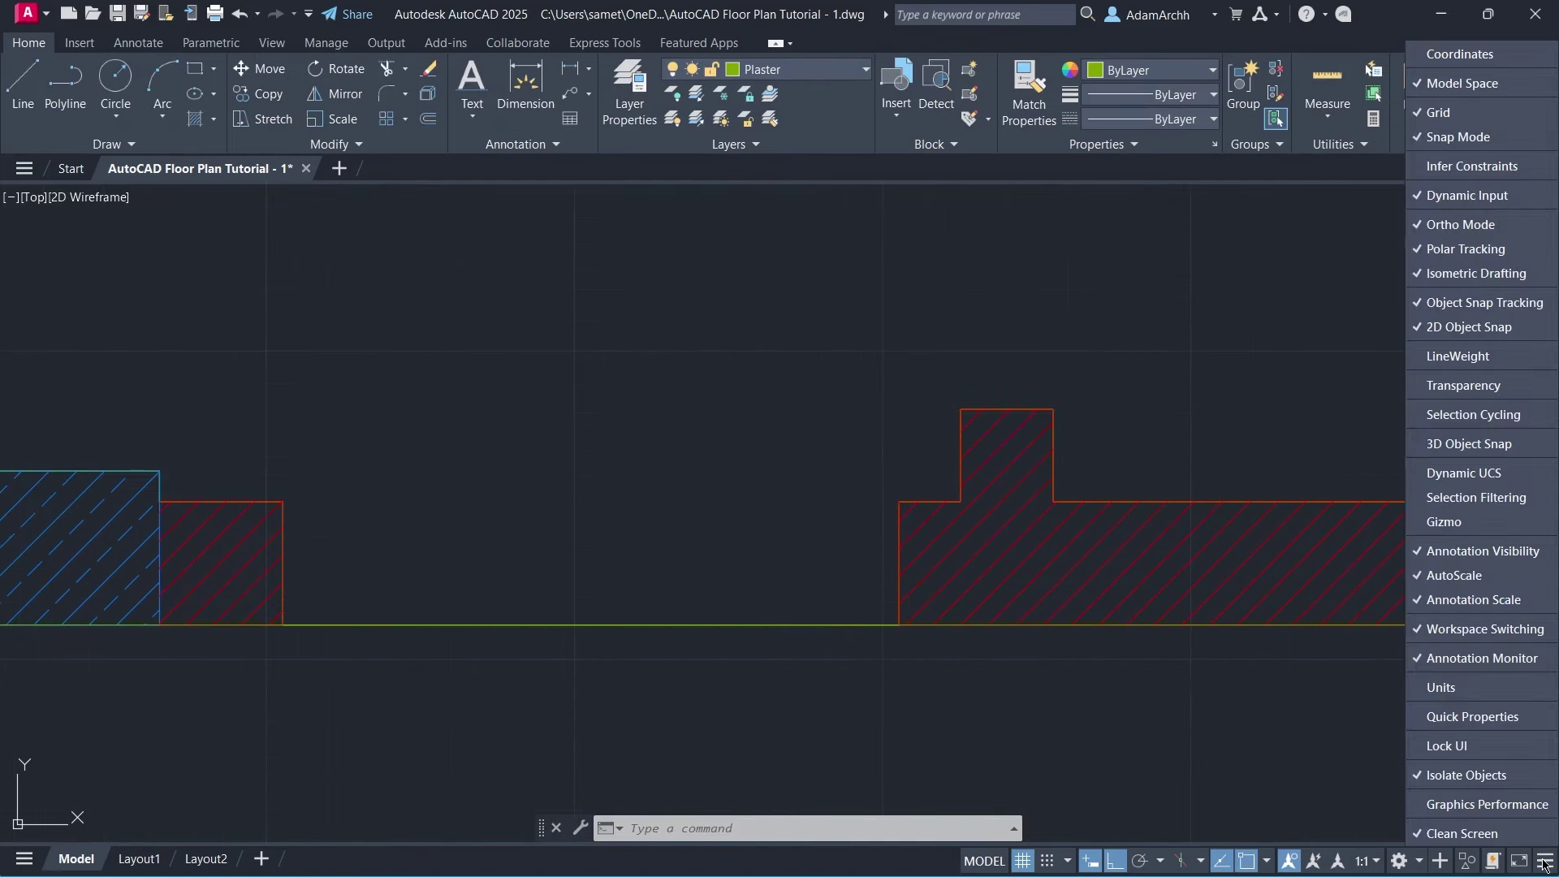
pyautogui.click(1300, 447)
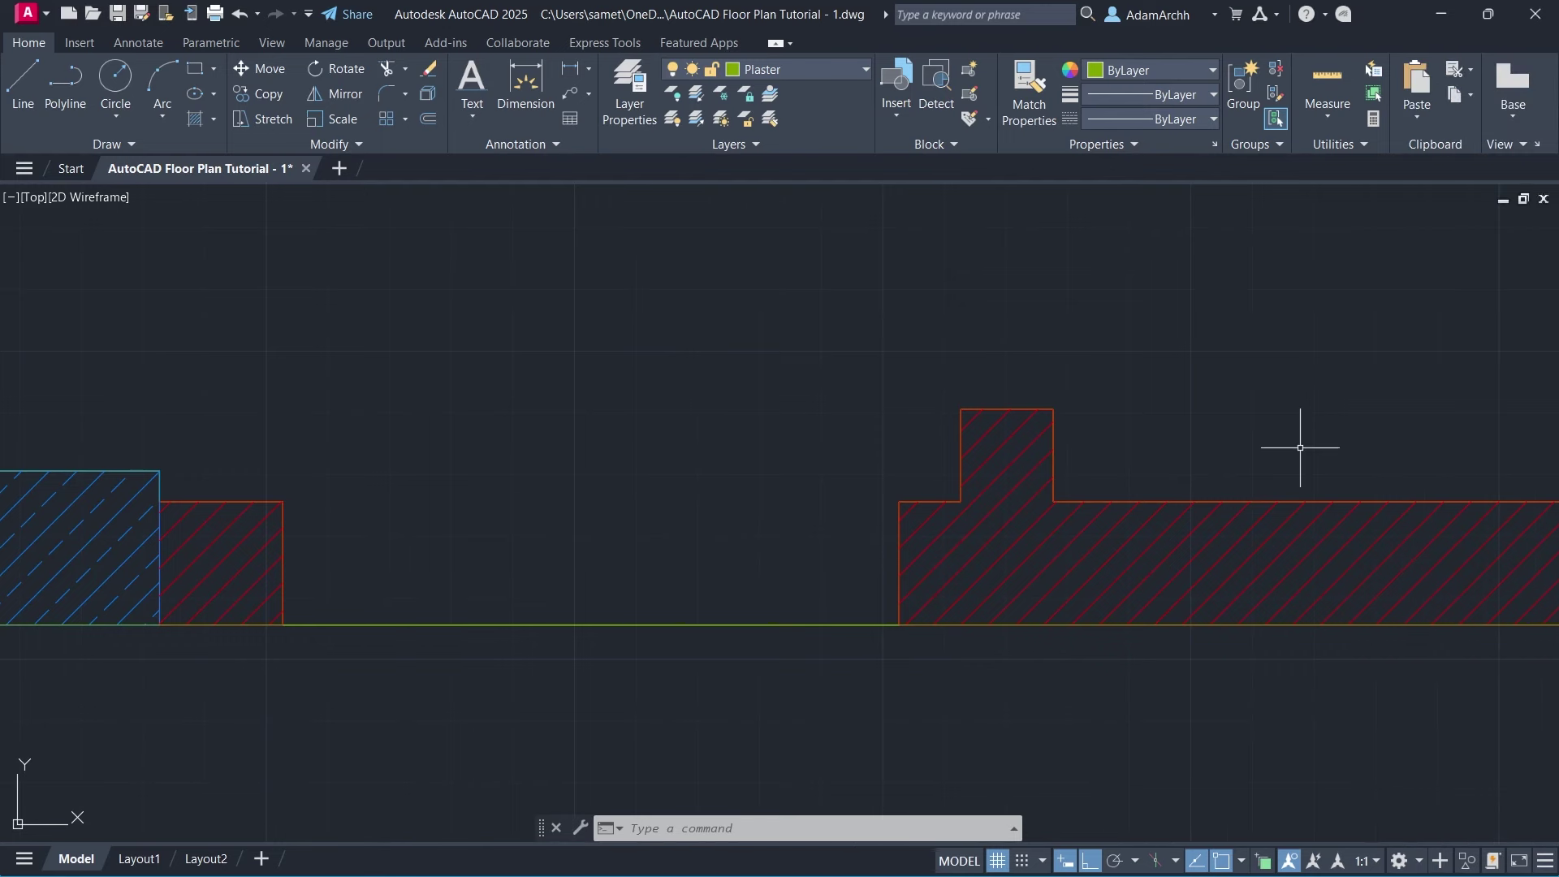
pyautogui.click(758, 631)
pyautogui.press('Escape')
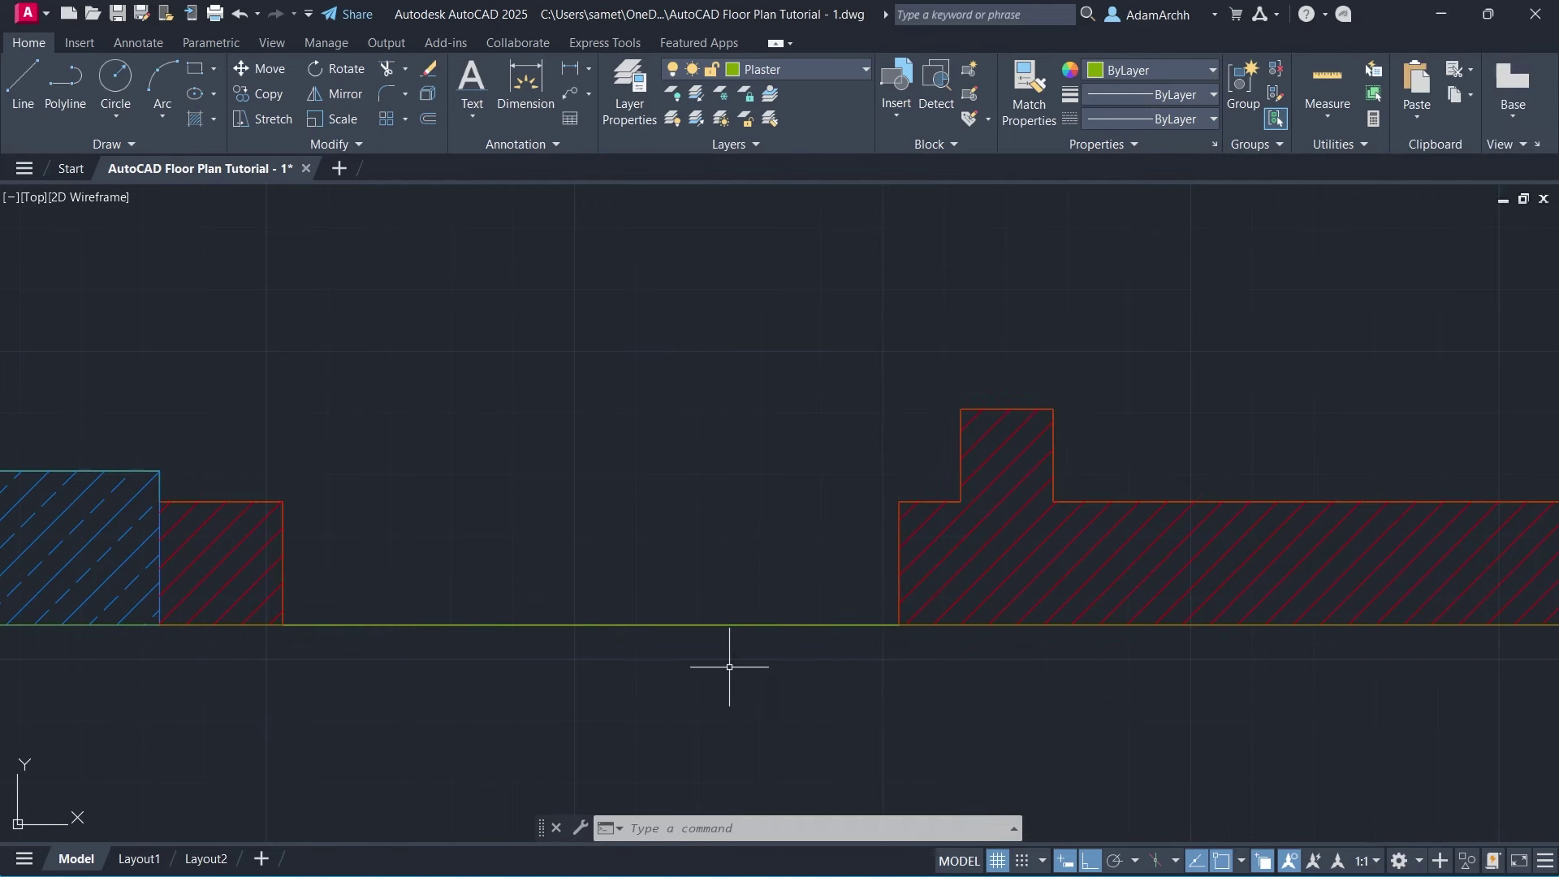
pyautogui.write('o')
pyautogui.press('Return')
pyautogui.press('Return')
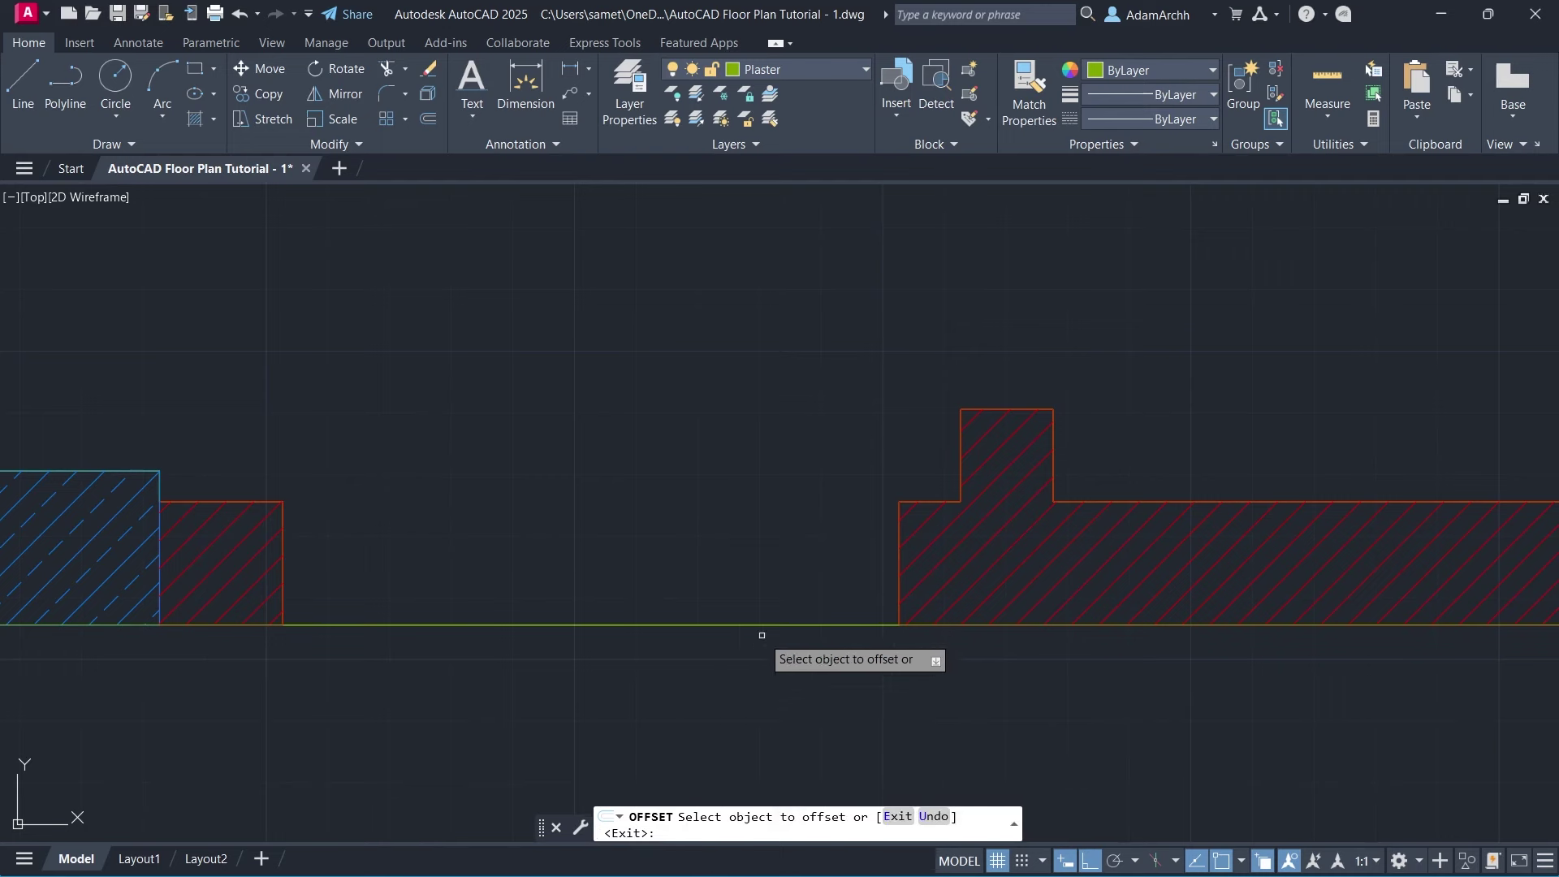
pyautogui.click(767, 624)
pyautogui.click(891, 698)
pyautogui.click(779, 490)
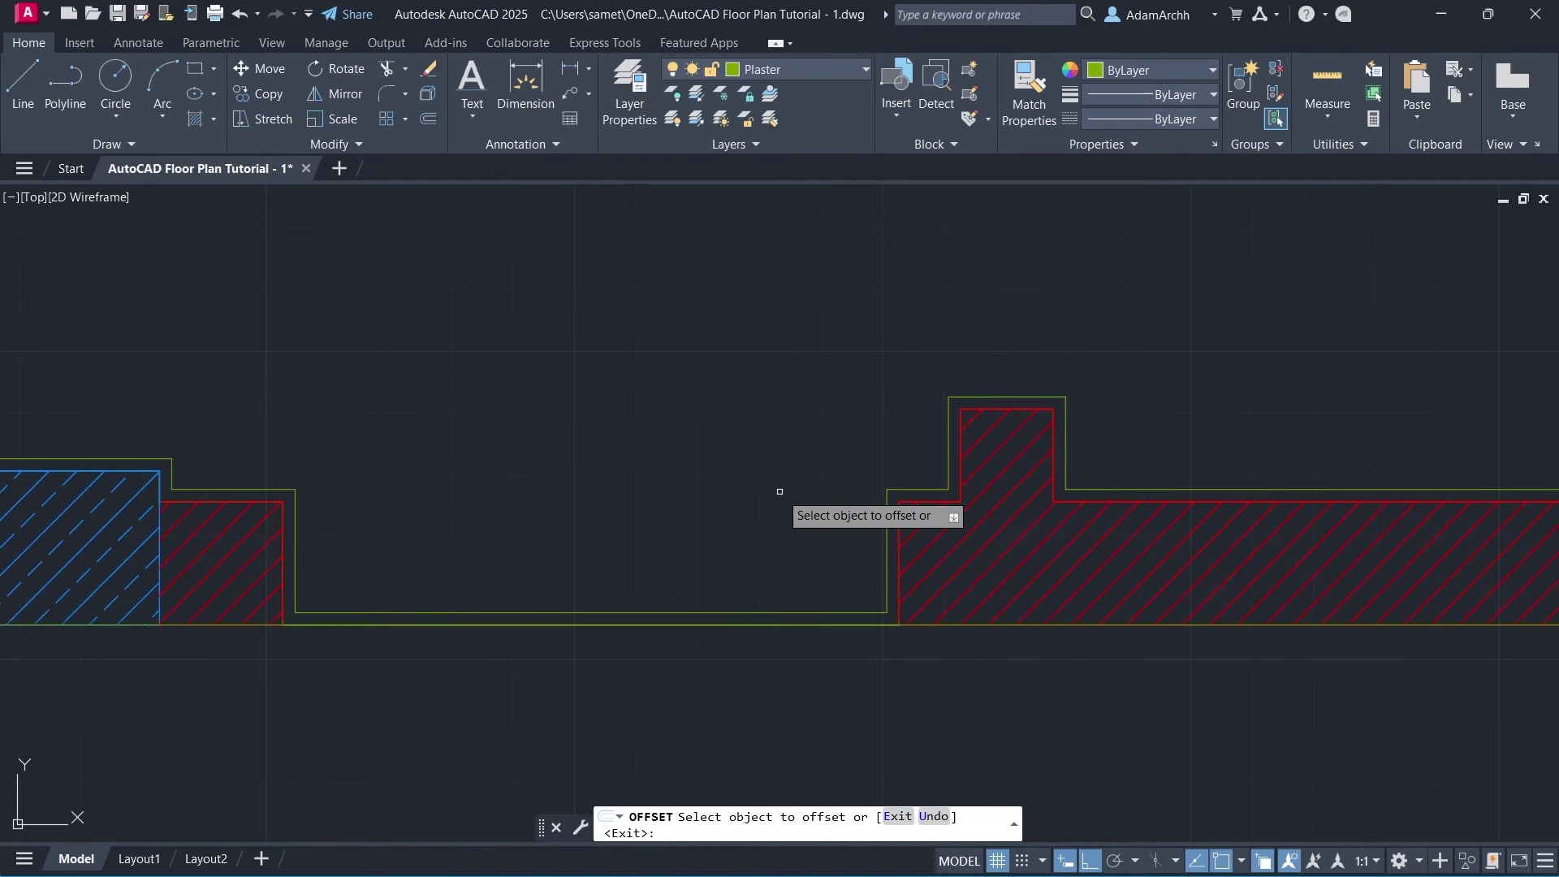
pyautogui.click(759, 622)
pyautogui.click(820, 724)
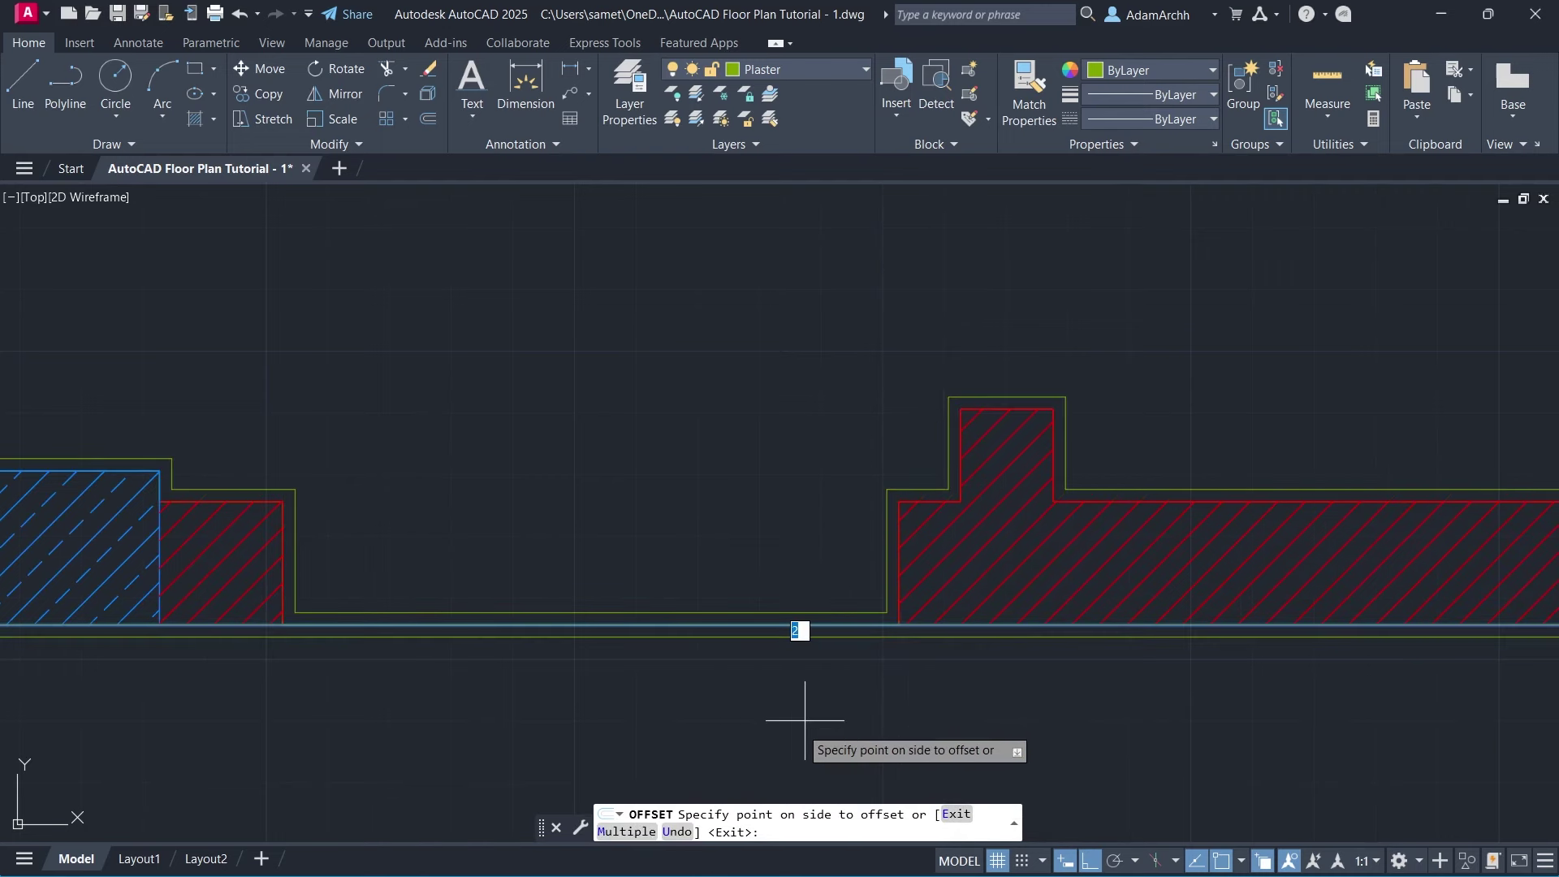
pyautogui.click(801, 725)
pyautogui.press('Escape')
pyautogui.click(787, 627)
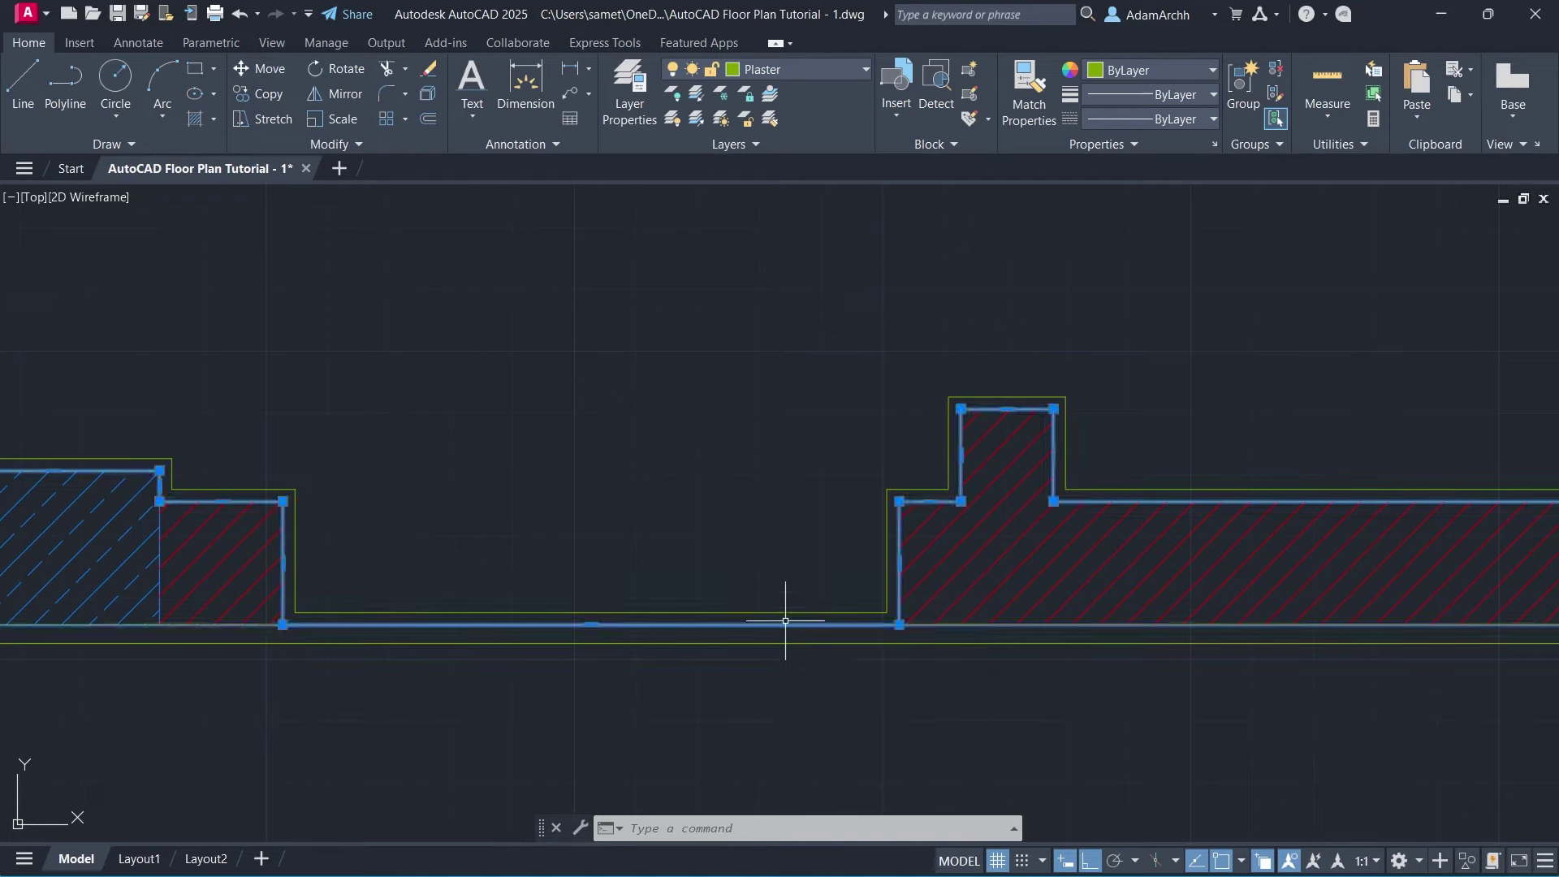
pyautogui.press('Escape')
pyautogui.scroll(-3, 752, 696)
pyautogui.moveTo(752, 696); pyautogui.dragTo(720, 546, button='middle')
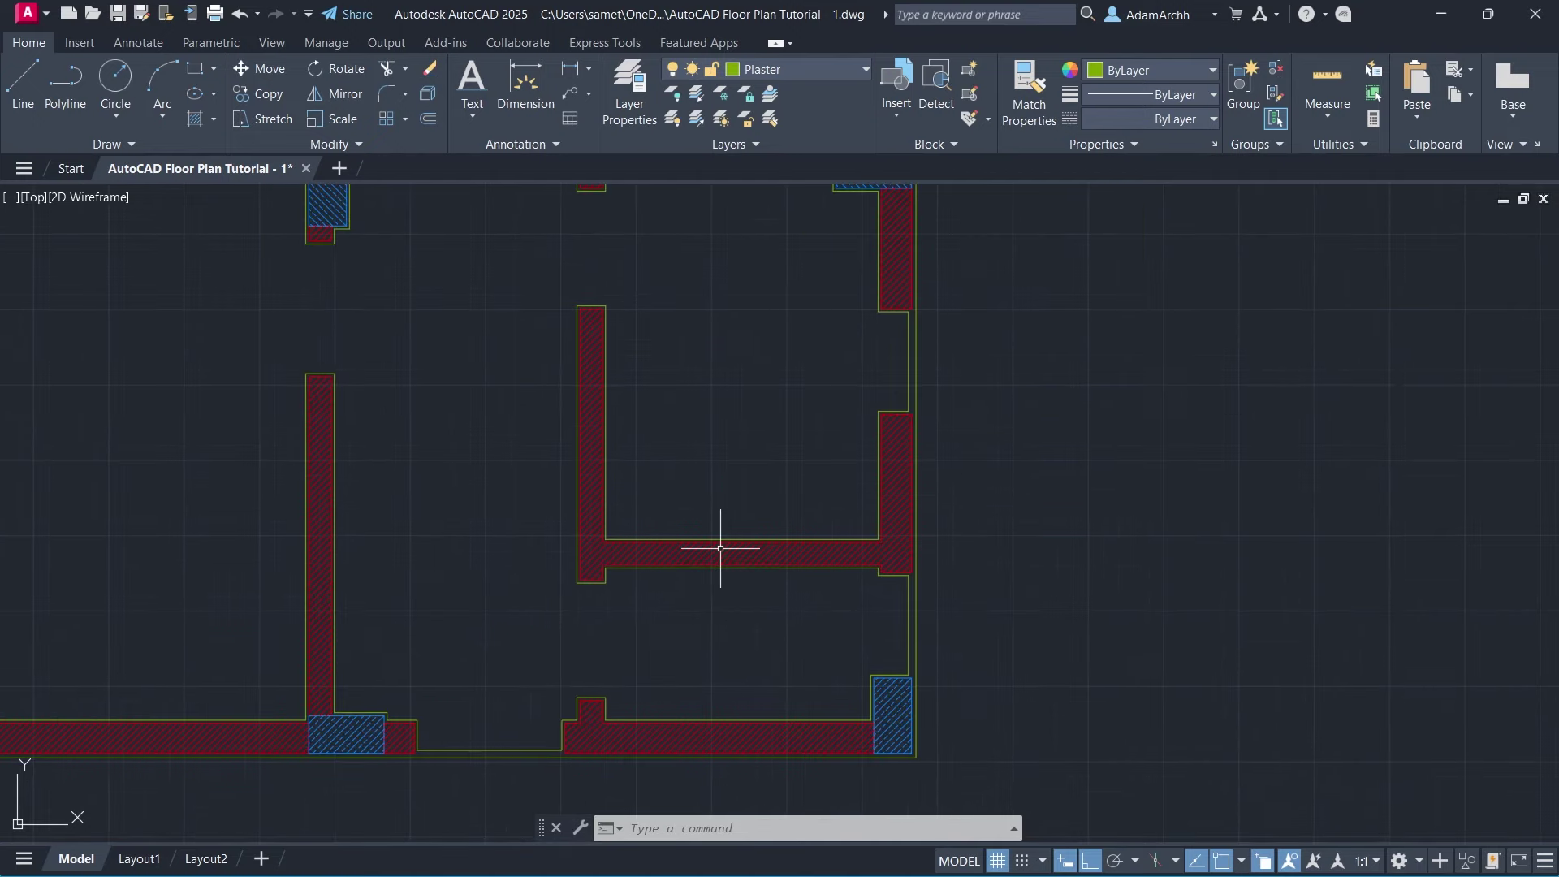
pyautogui.scroll(3, 599, 556)
pyautogui.scroll(-1, 599, 557)
pyautogui.scroll(-2, 825, 529)
pyautogui.scroll(2, 811, 522)
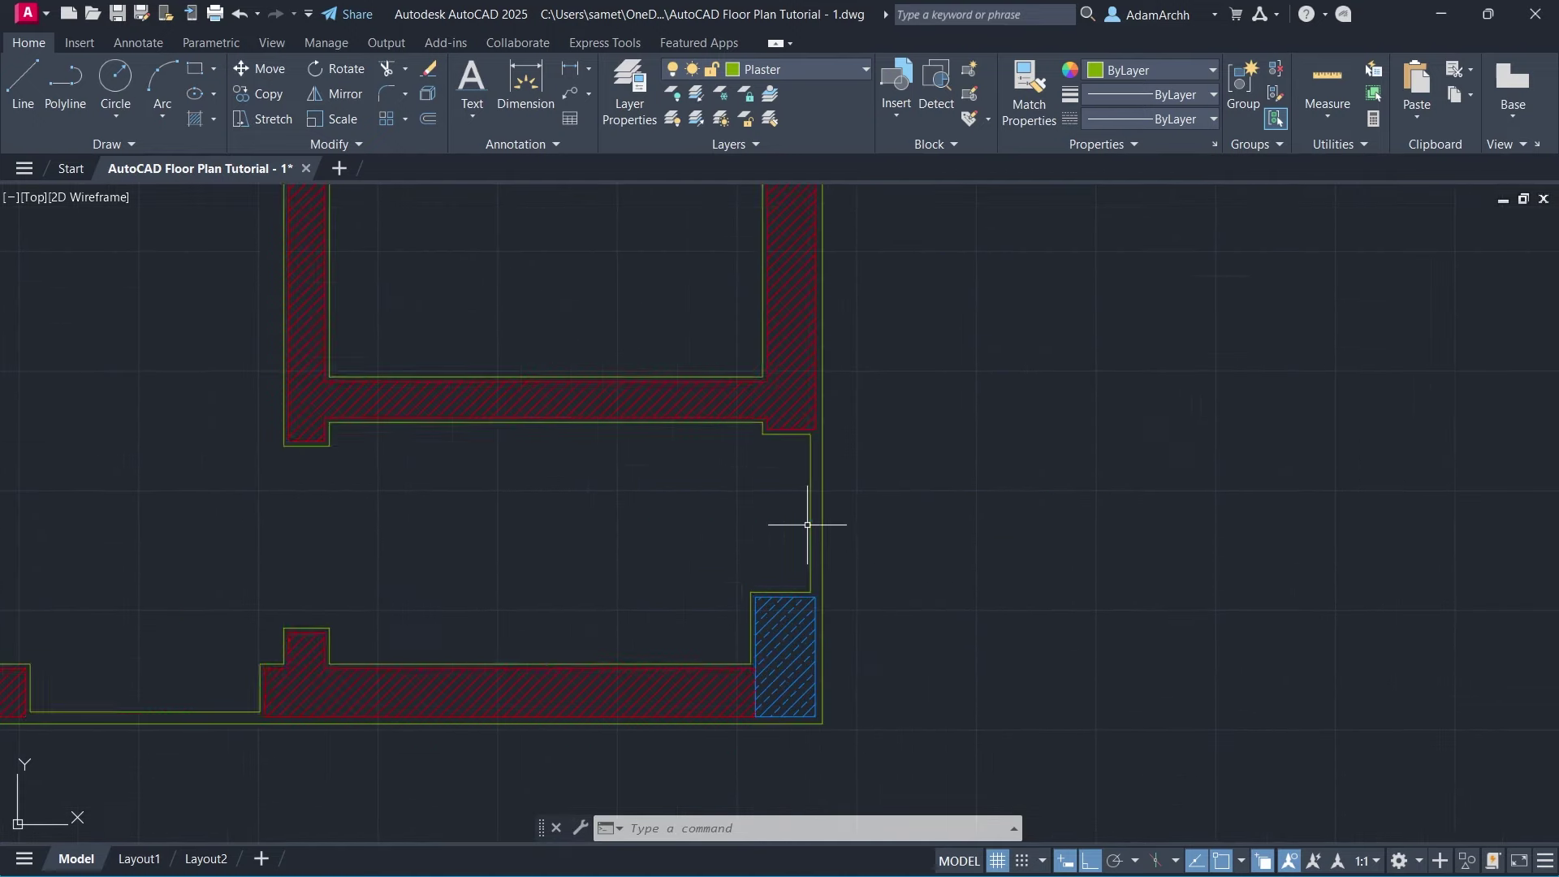
pyautogui.click(811, 522)
pyautogui.click(811, 522)
pyautogui.press('Escape')
pyautogui.moveTo(804, 528)
pyautogui.mouseDown(button='middle')
pyautogui.moveTo(715, 541)
pyautogui.moveTo(686, 601)
pyautogui.mouseUp(button='middle')
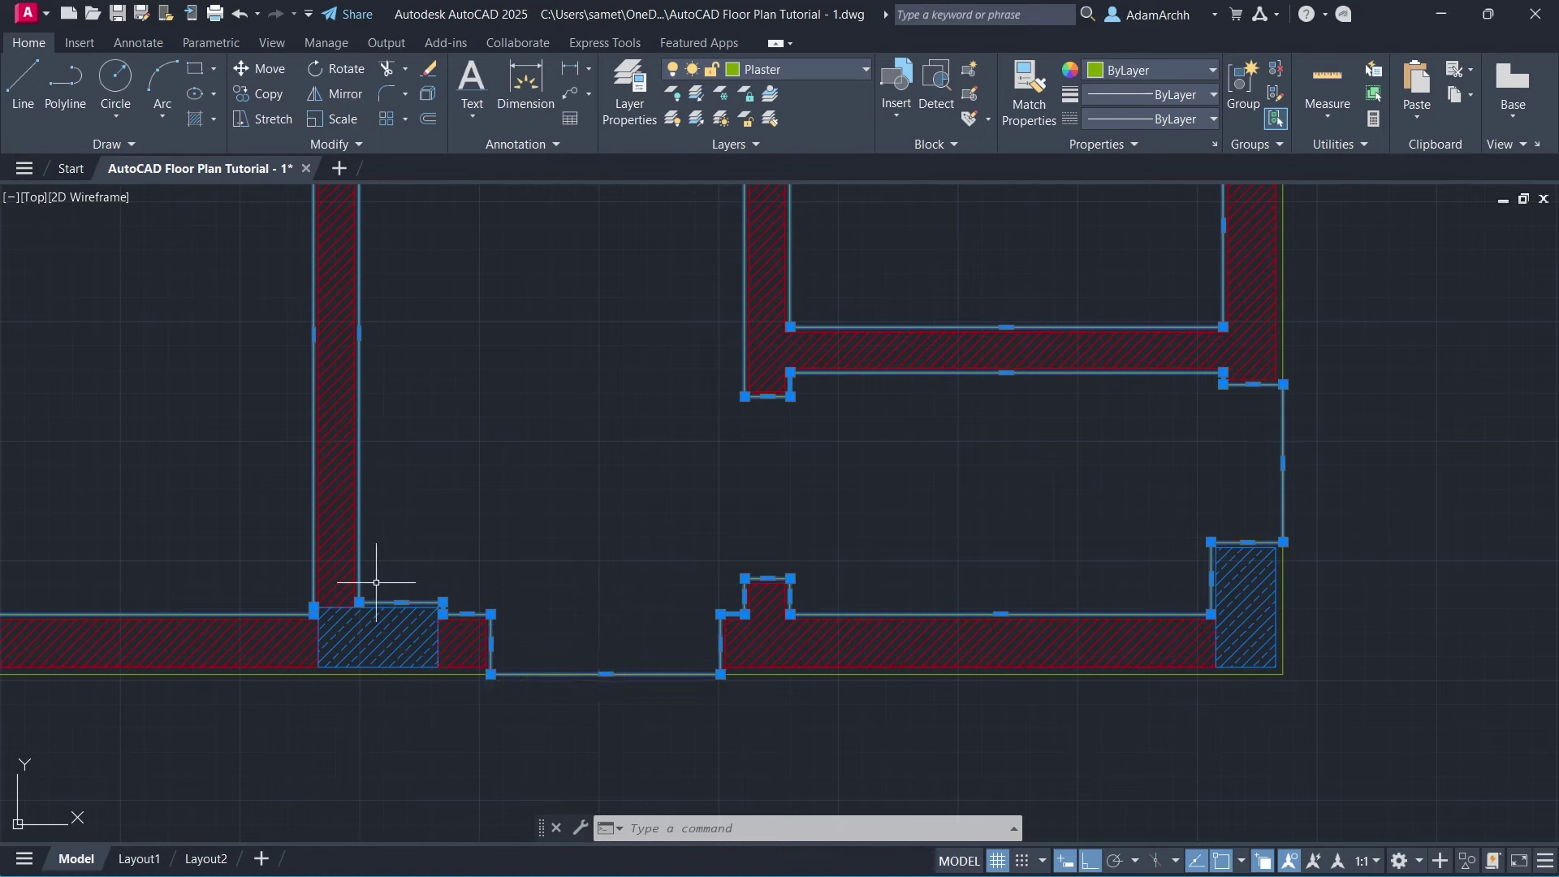
pyautogui.scroll(-2, 365, 598)
pyautogui.scroll(2, 458, 576)
pyautogui.scroll(2, 557, 686)
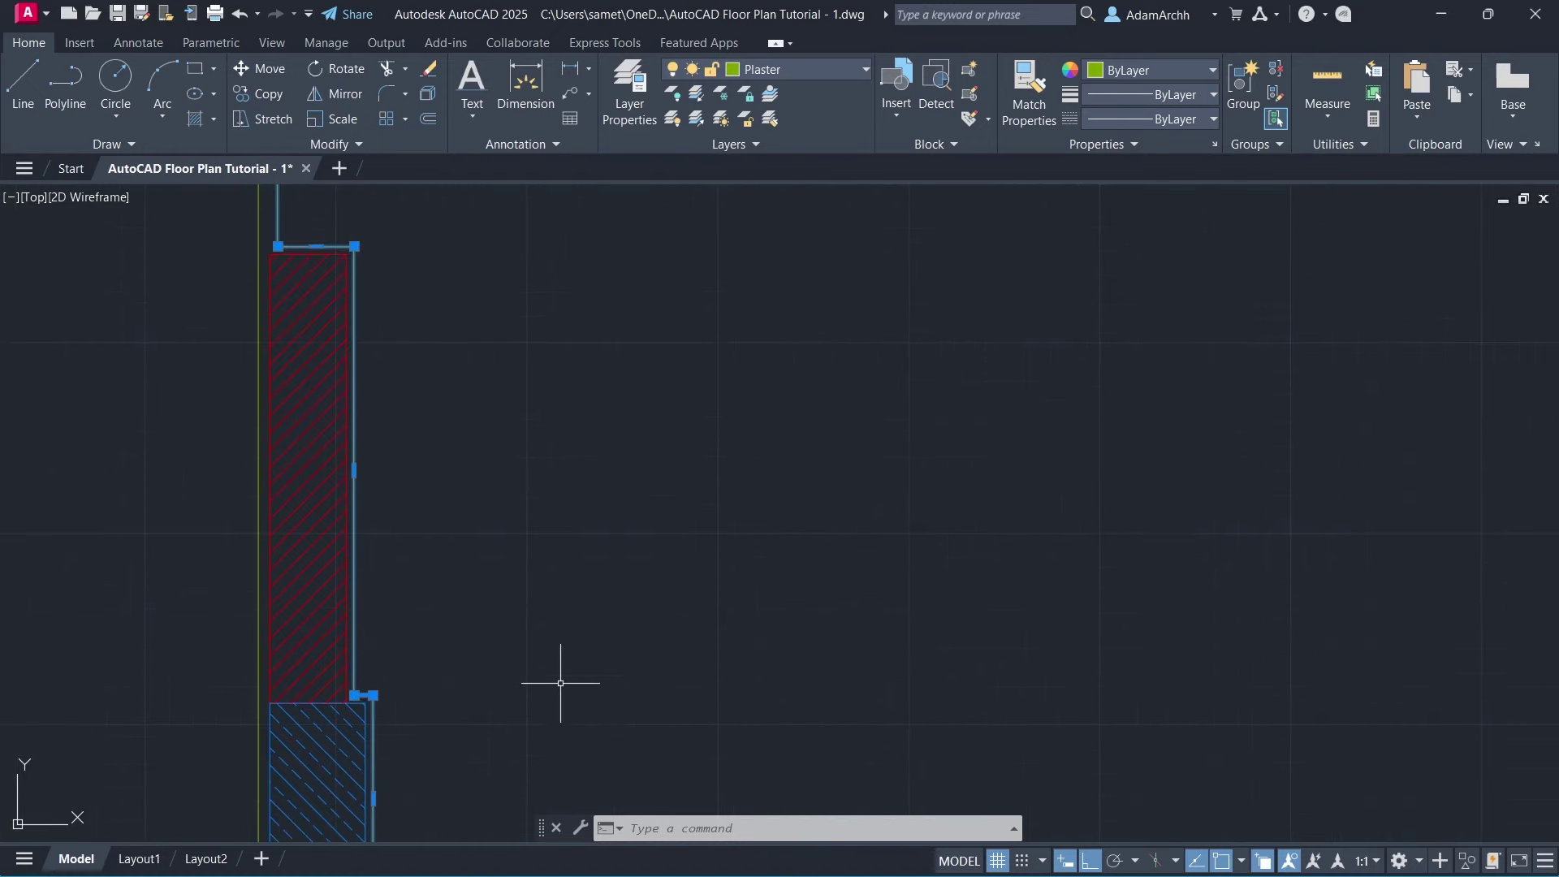
pyautogui.scroll(-2, 584, 584)
pyautogui.click(415, 531)
pyautogui.press('Escape')
pyautogui.scroll(-2, 1165, 487)
pyautogui.scroll(2, 1121, 372)
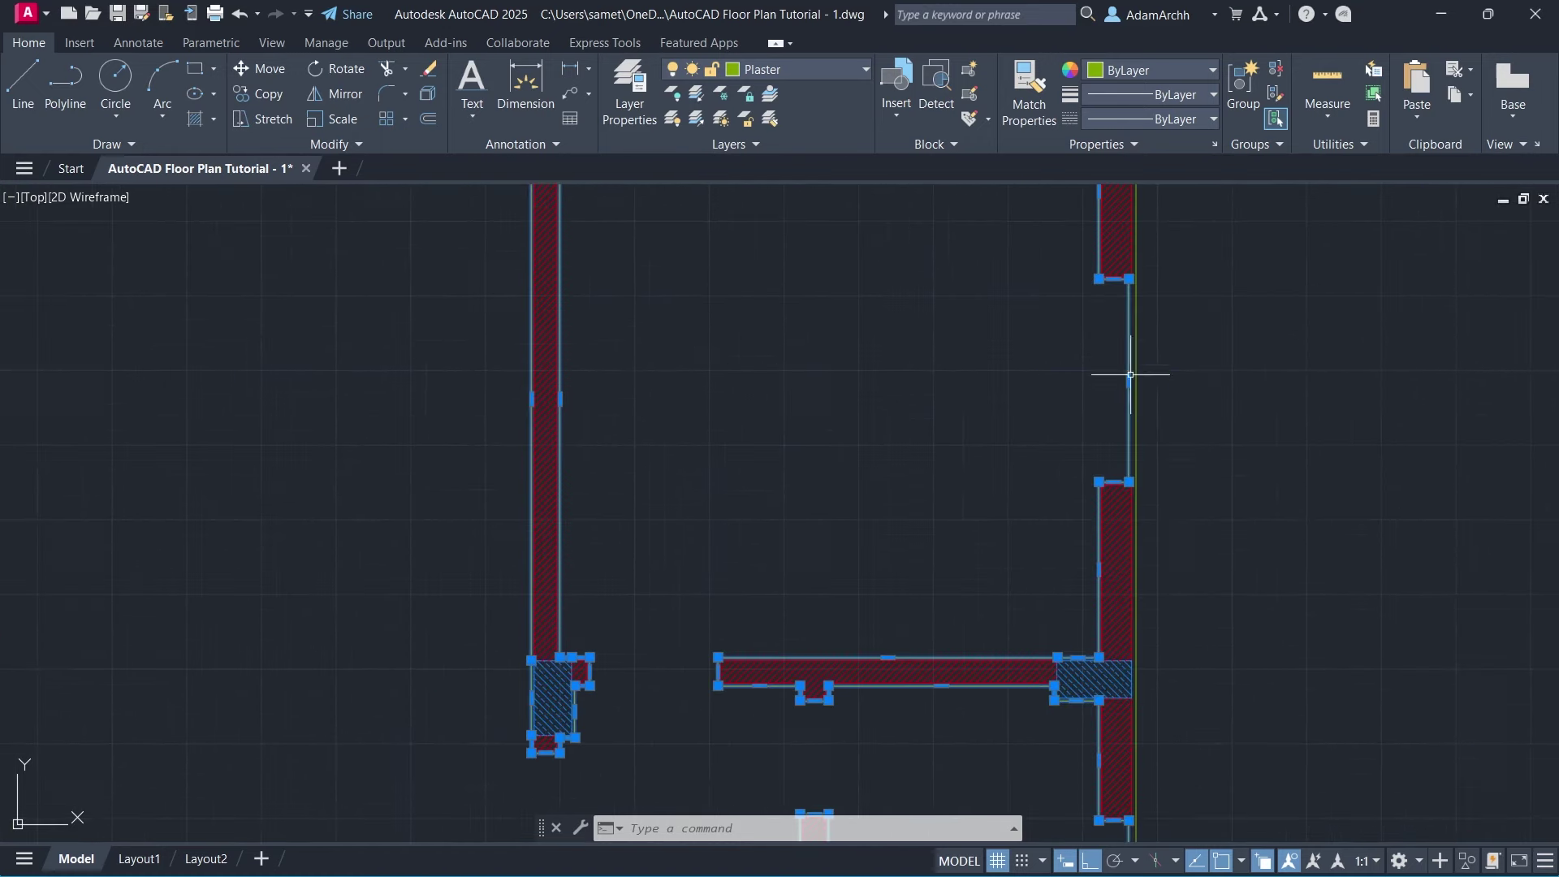
pyautogui.moveTo(1165, 599); pyautogui.dragTo(984, 546, button='middle')
pyautogui.press('Escape')
pyautogui.scroll(-2, 1031, 466)
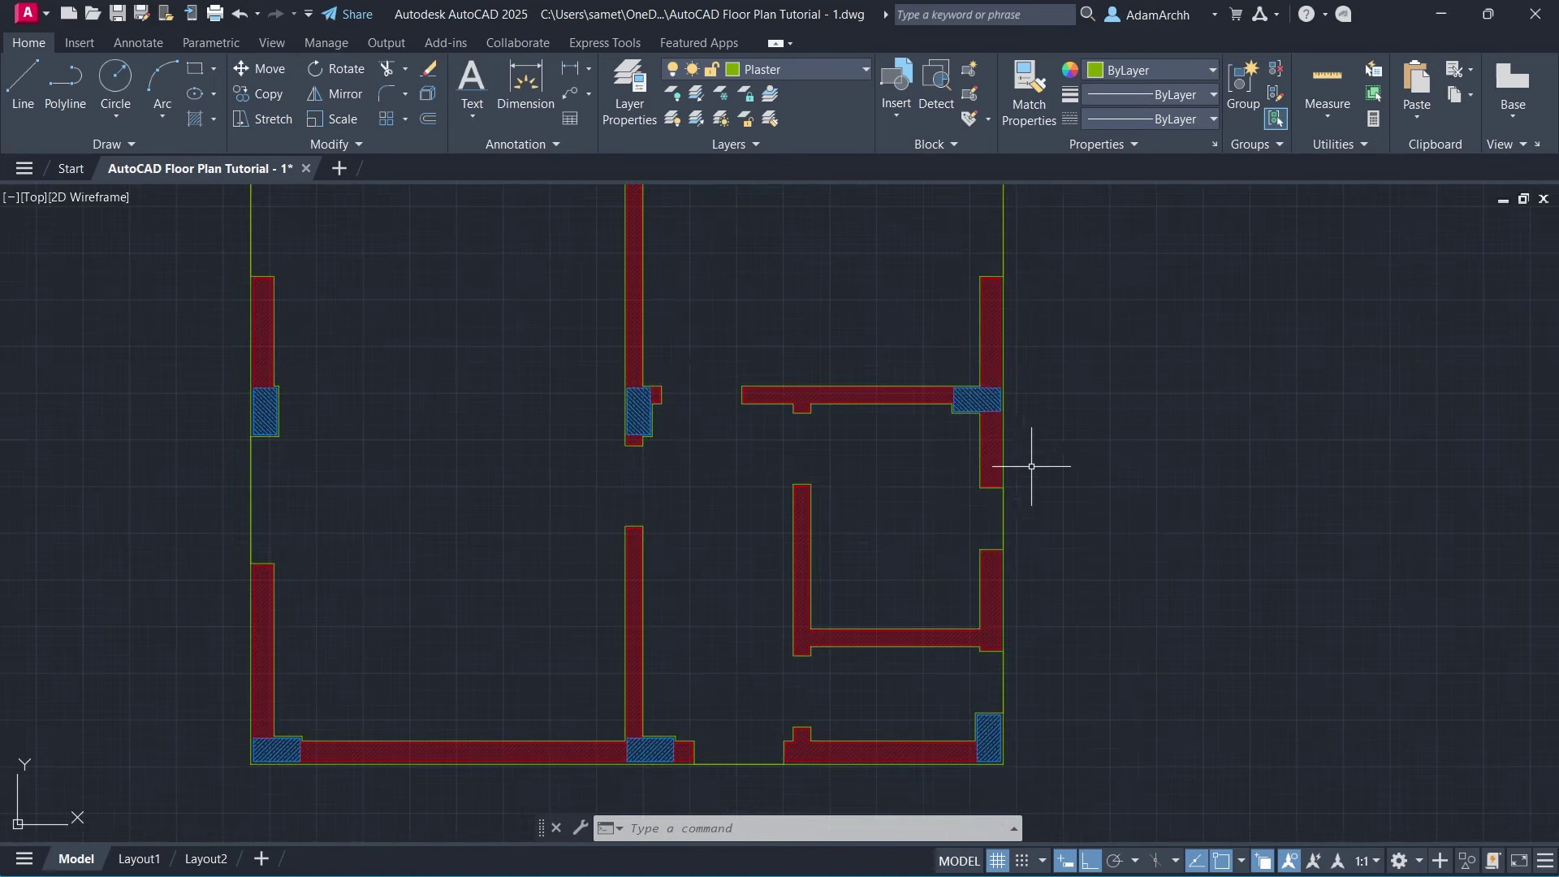
pyautogui.write('tr')
pyautogui.press('Return')
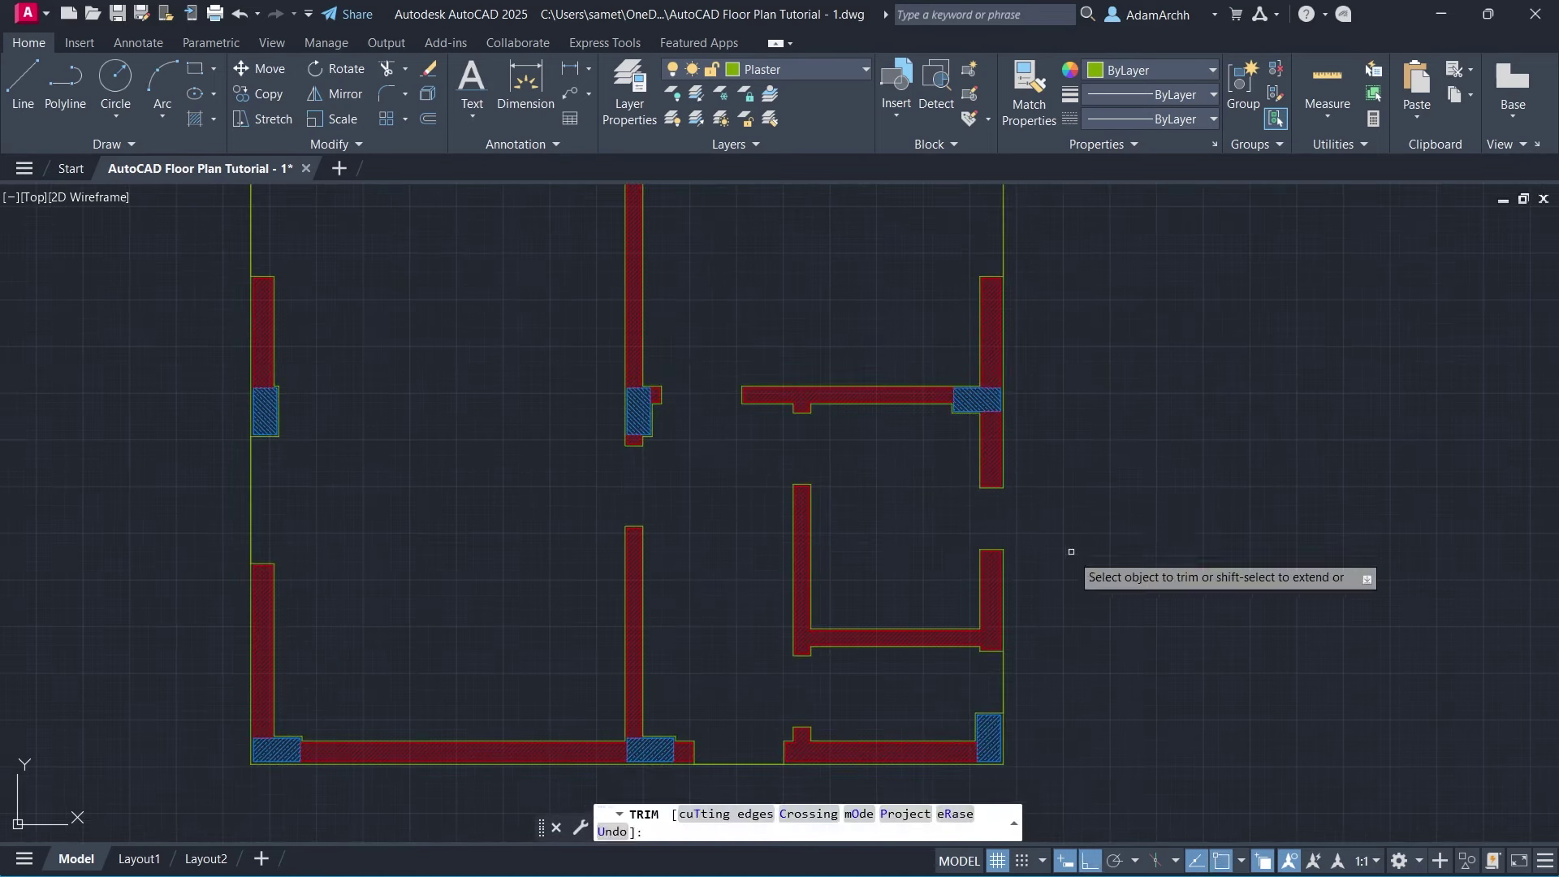
pyautogui.moveTo(370, 396); pyautogui.dragTo(402, 514, button='middle')
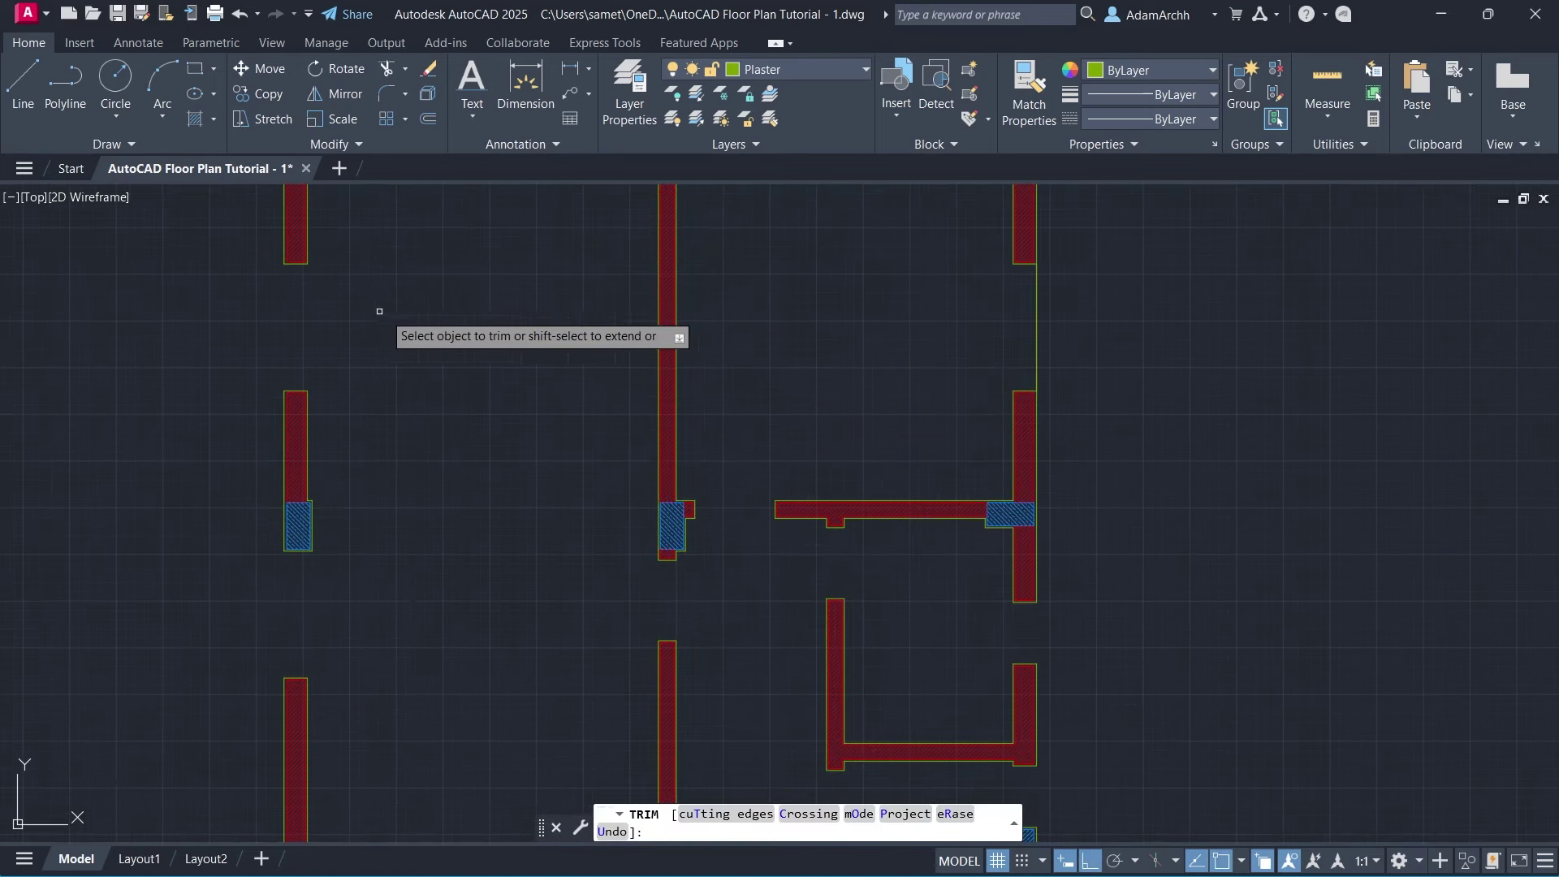
pyautogui.press('Escape')
pyautogui.scroll(-2, 828, 396)
pyautogui.moveTo(828, 397); pyautogui.dragTo(804, 421, button='middle')
pyautogui.write('QS')
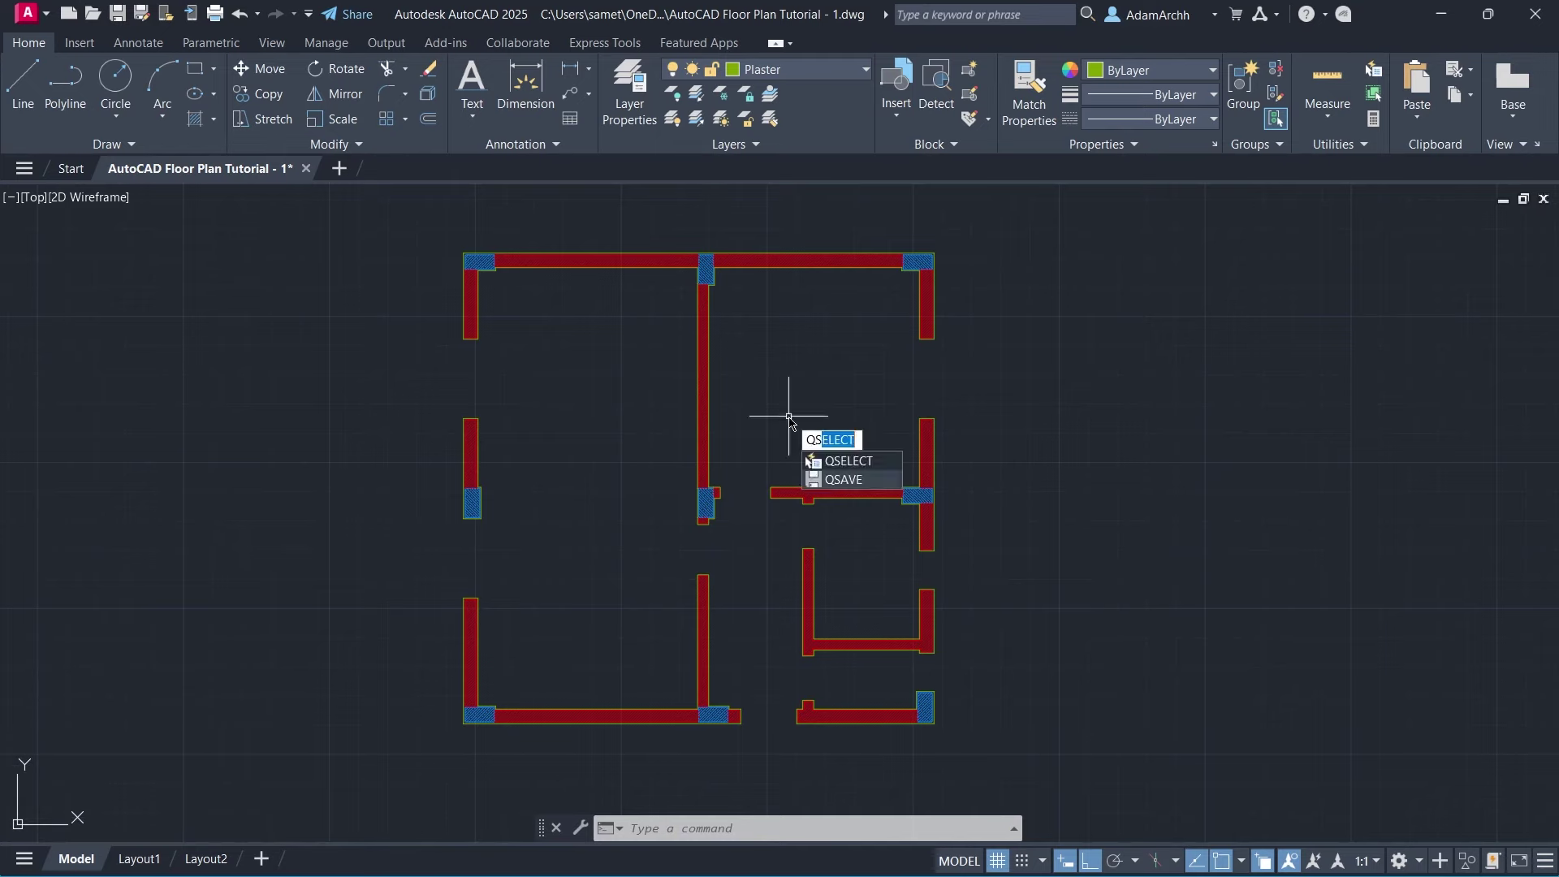
pyautogui.press('Return')
# Quick-select all objects on the Plaster layer and join them into single outlines.
pyautogui.click(789, 512)
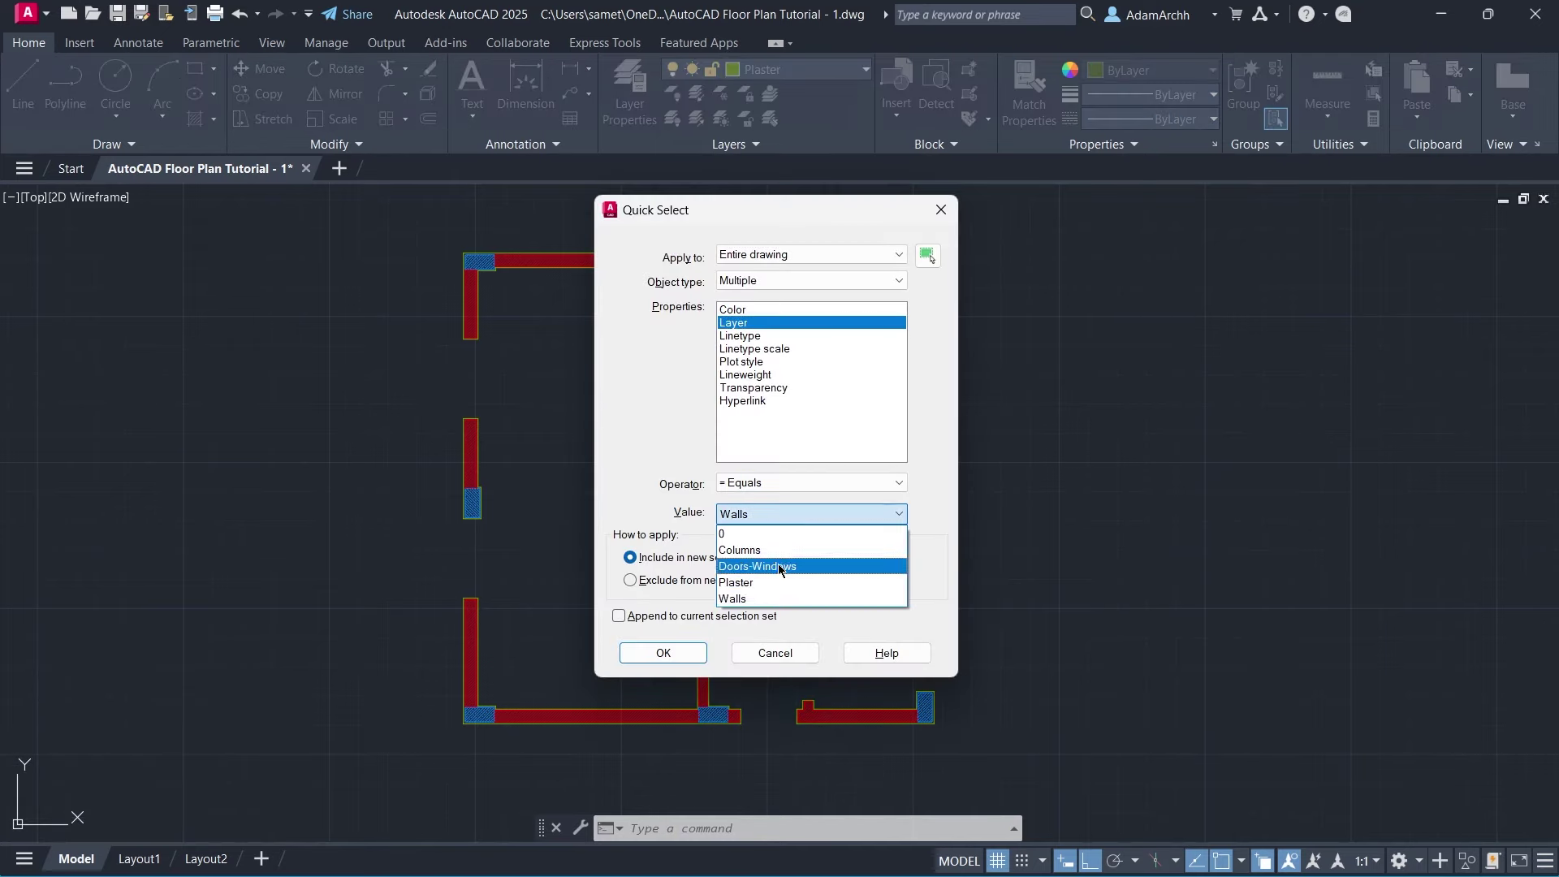
pyautogui.click(684, 649)
pyautogui.write('e')
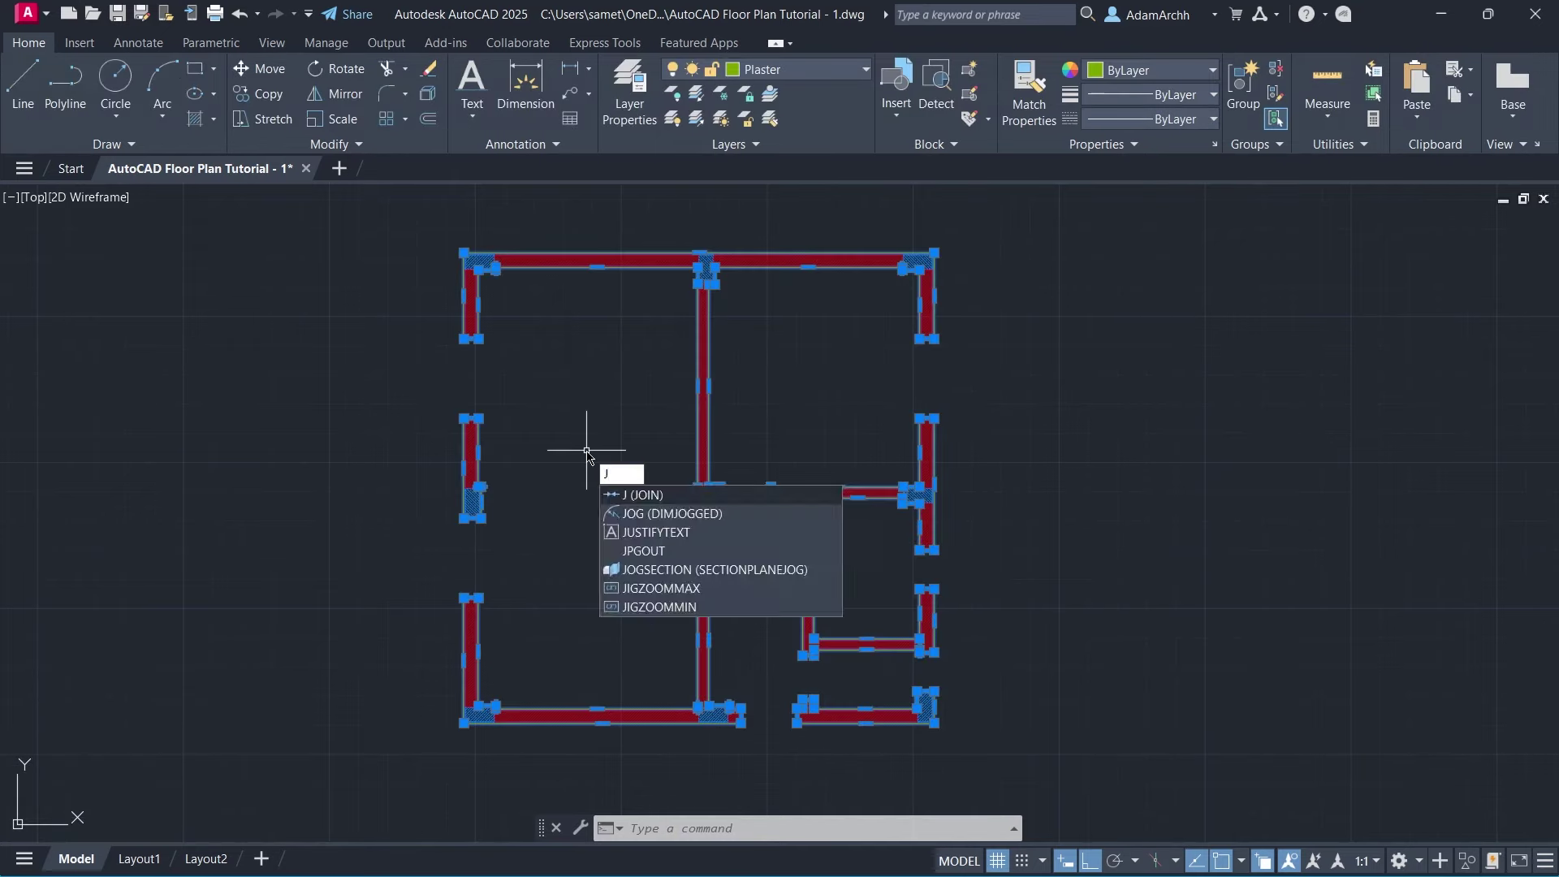
pyautogui.press('Return')
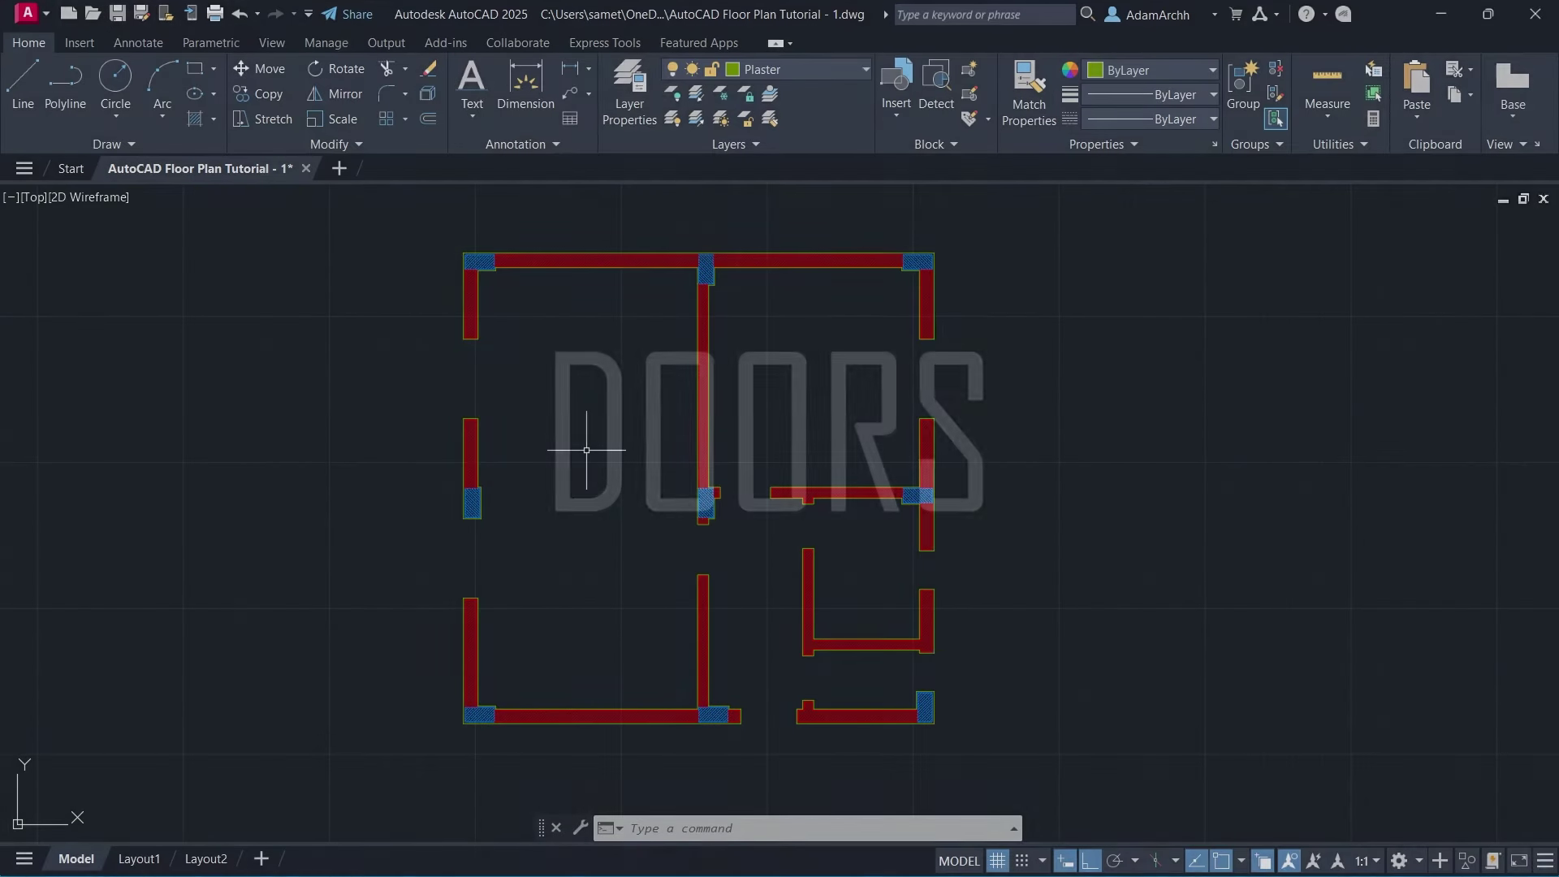
pyautogui.click(812, 76)
# On the Doors-Windows layer, draw a 5 by 25 jamb and copy it to the opposite wall end.
pyautogui.click(815, 139)
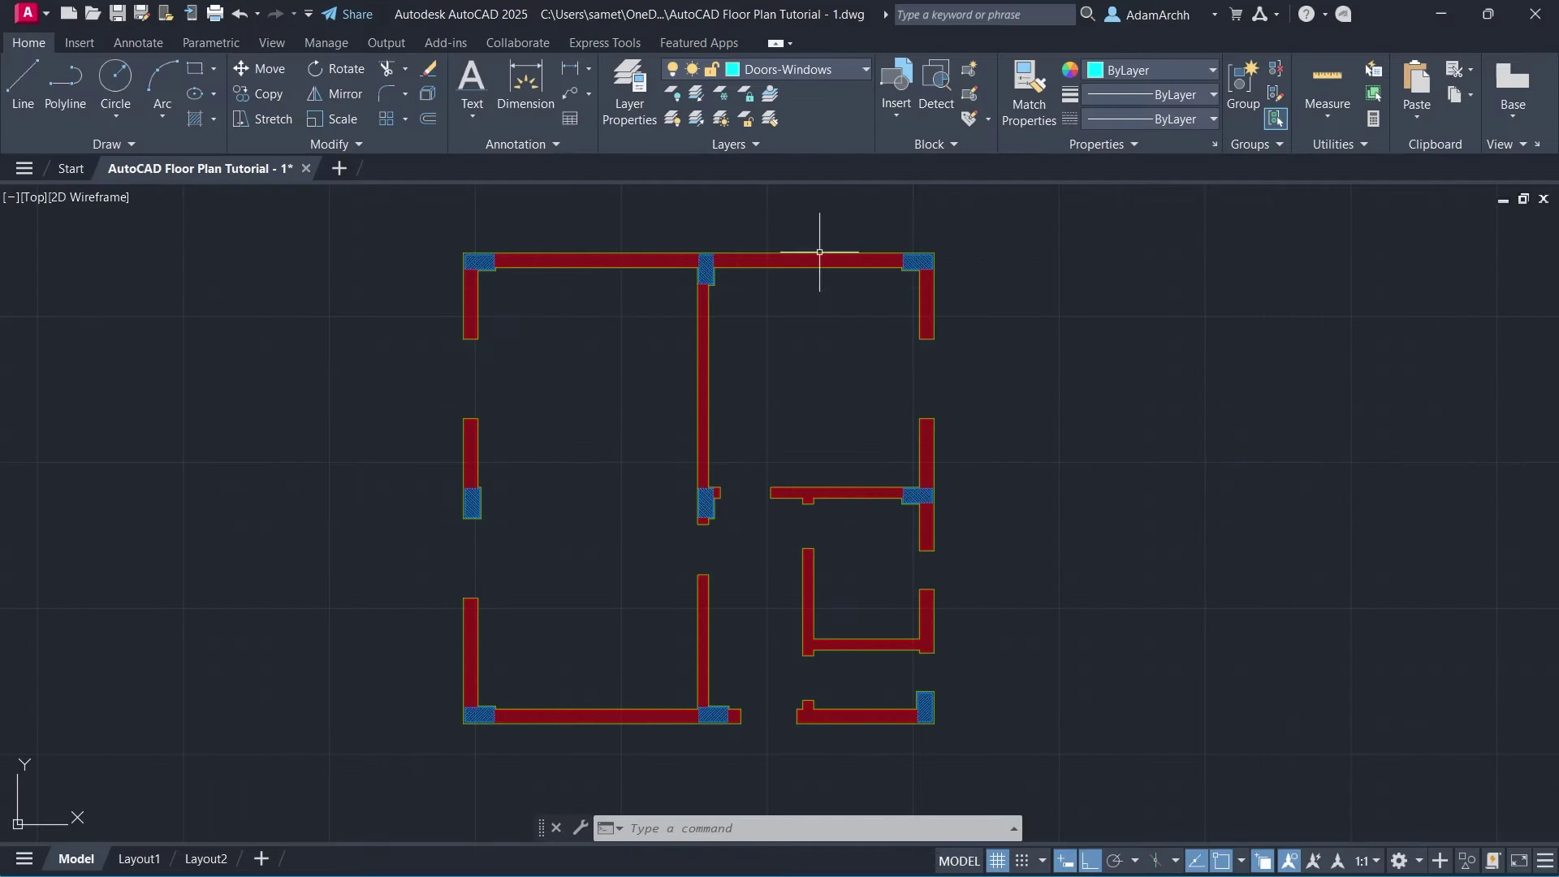
pyautogui.scroll(5, 771, 714)
pyautogui.scroll(2, 748, 539)
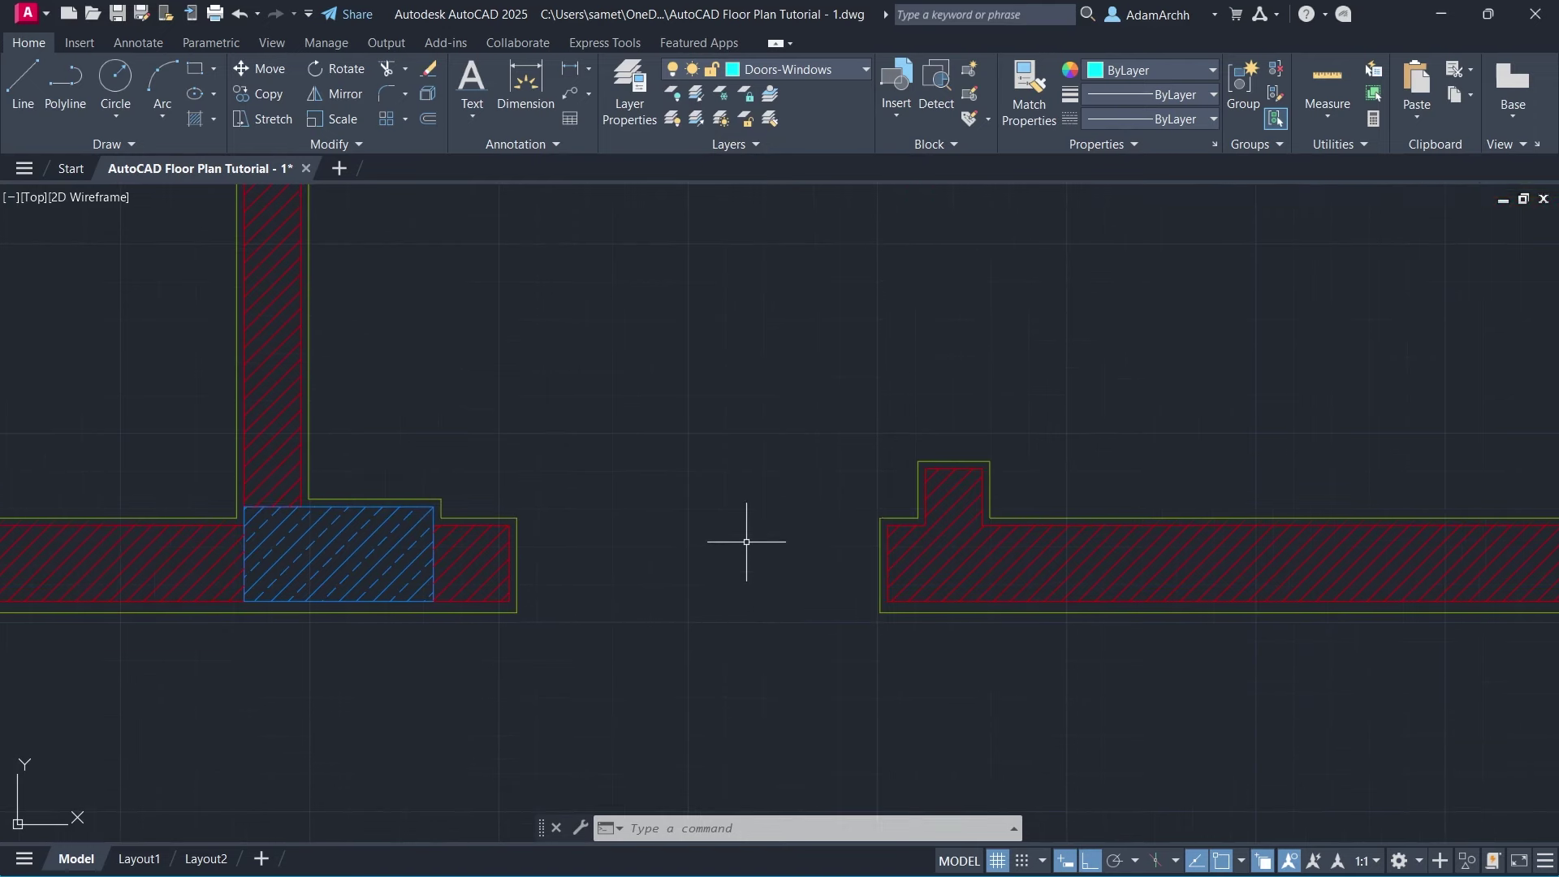
pyautogui.write('rec')
pyautogui.press('Return')
pyautogui.click(517, 612)
pyautogui.write('5')
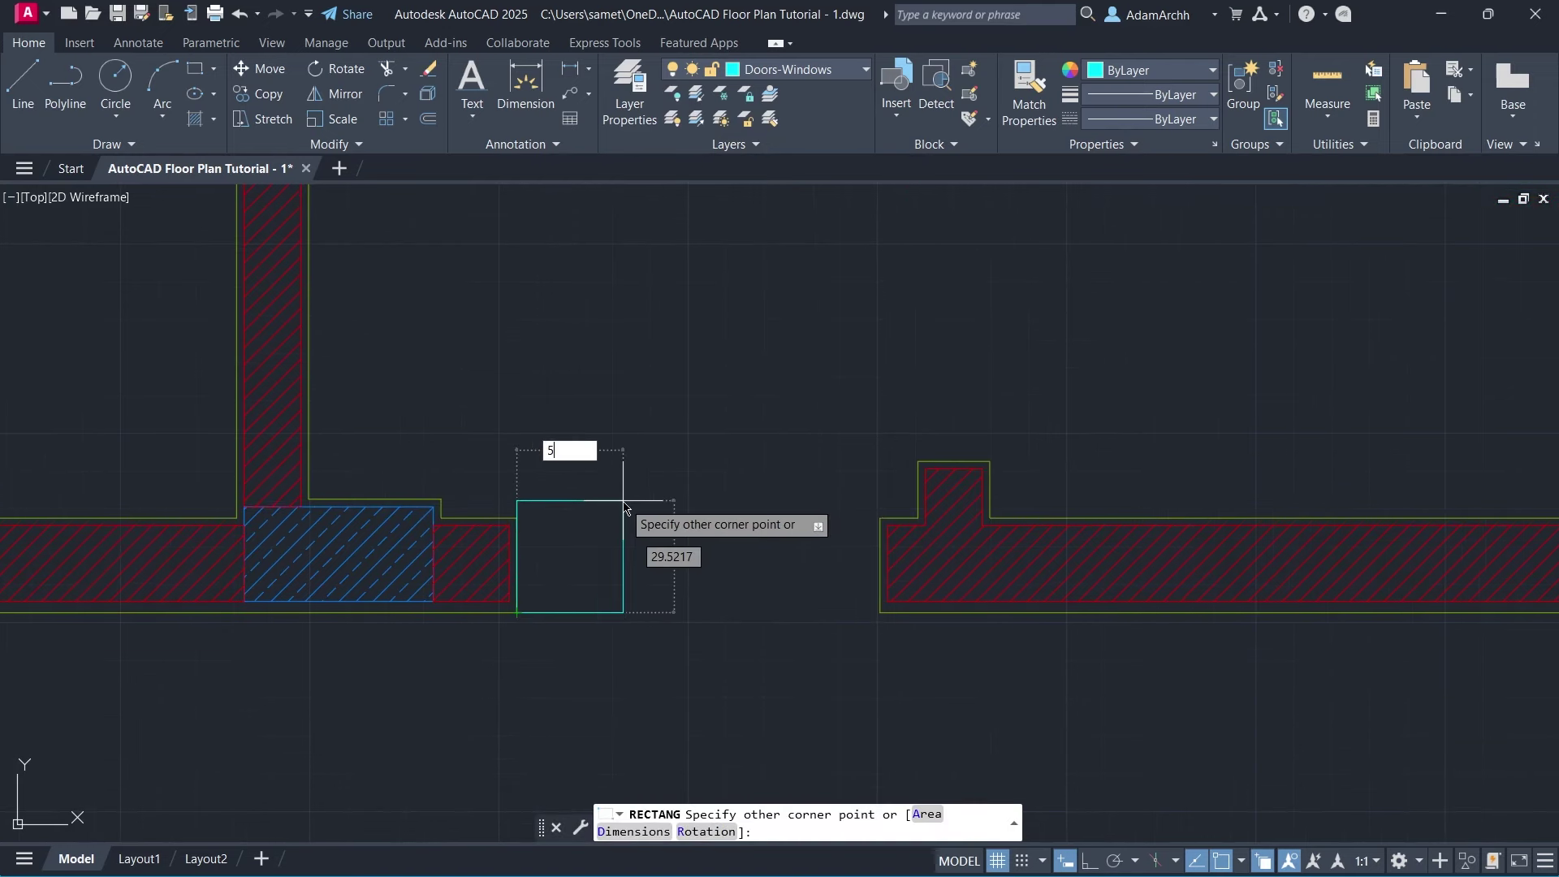
pyautogui.press('Return')
pyautogui.write('c')
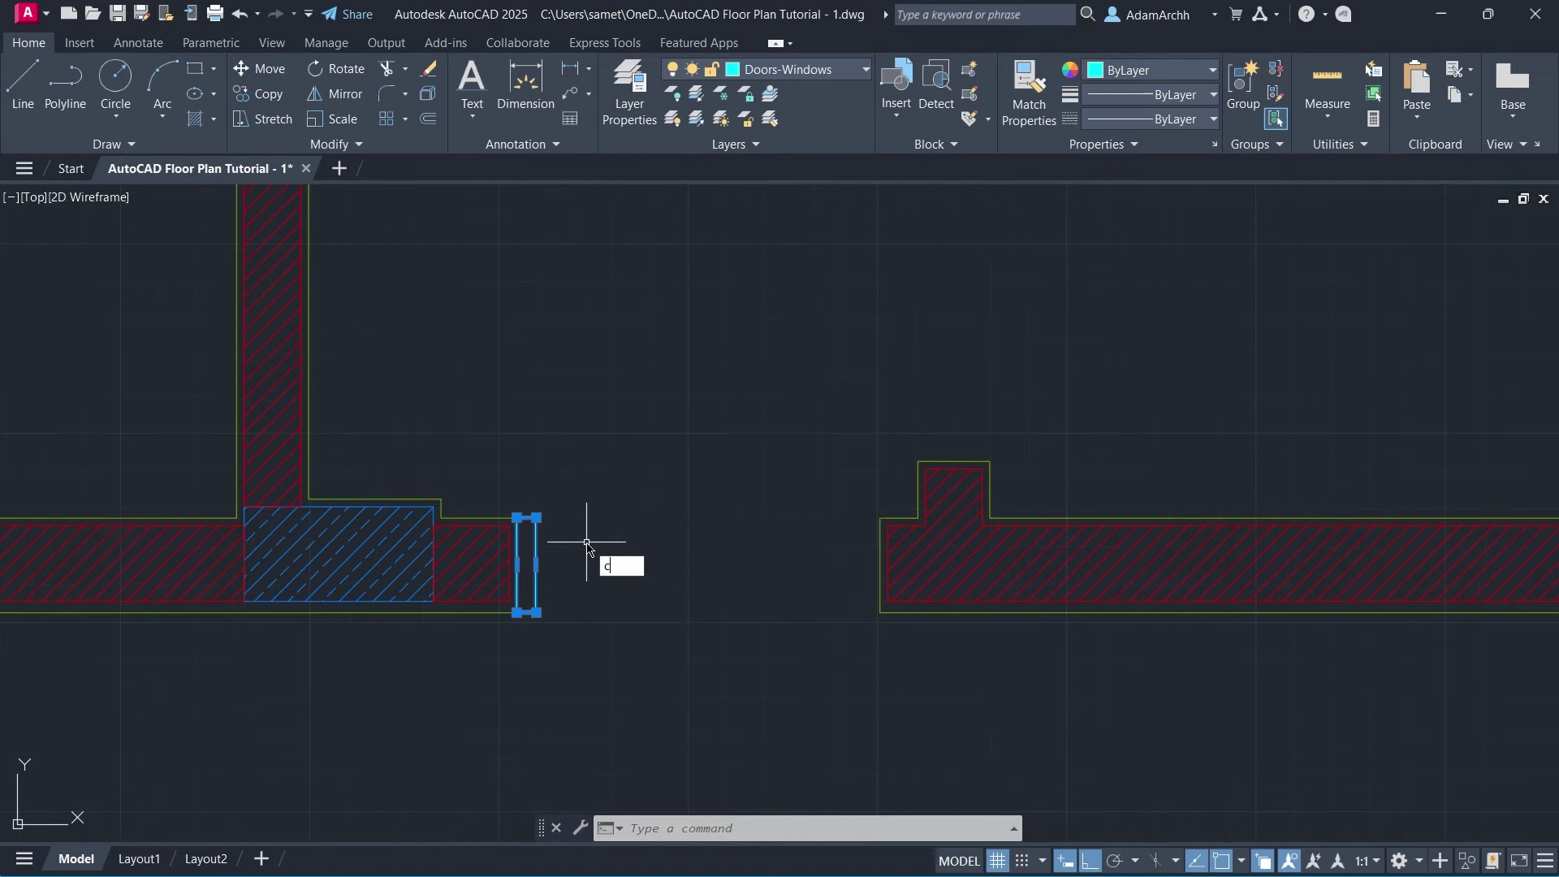
pyautogui.write('o')
pyautogui.press('Return')
pyautogui.click(536, 517)
pyautogui.click(880, 517)
pyautogui.press('Escape')
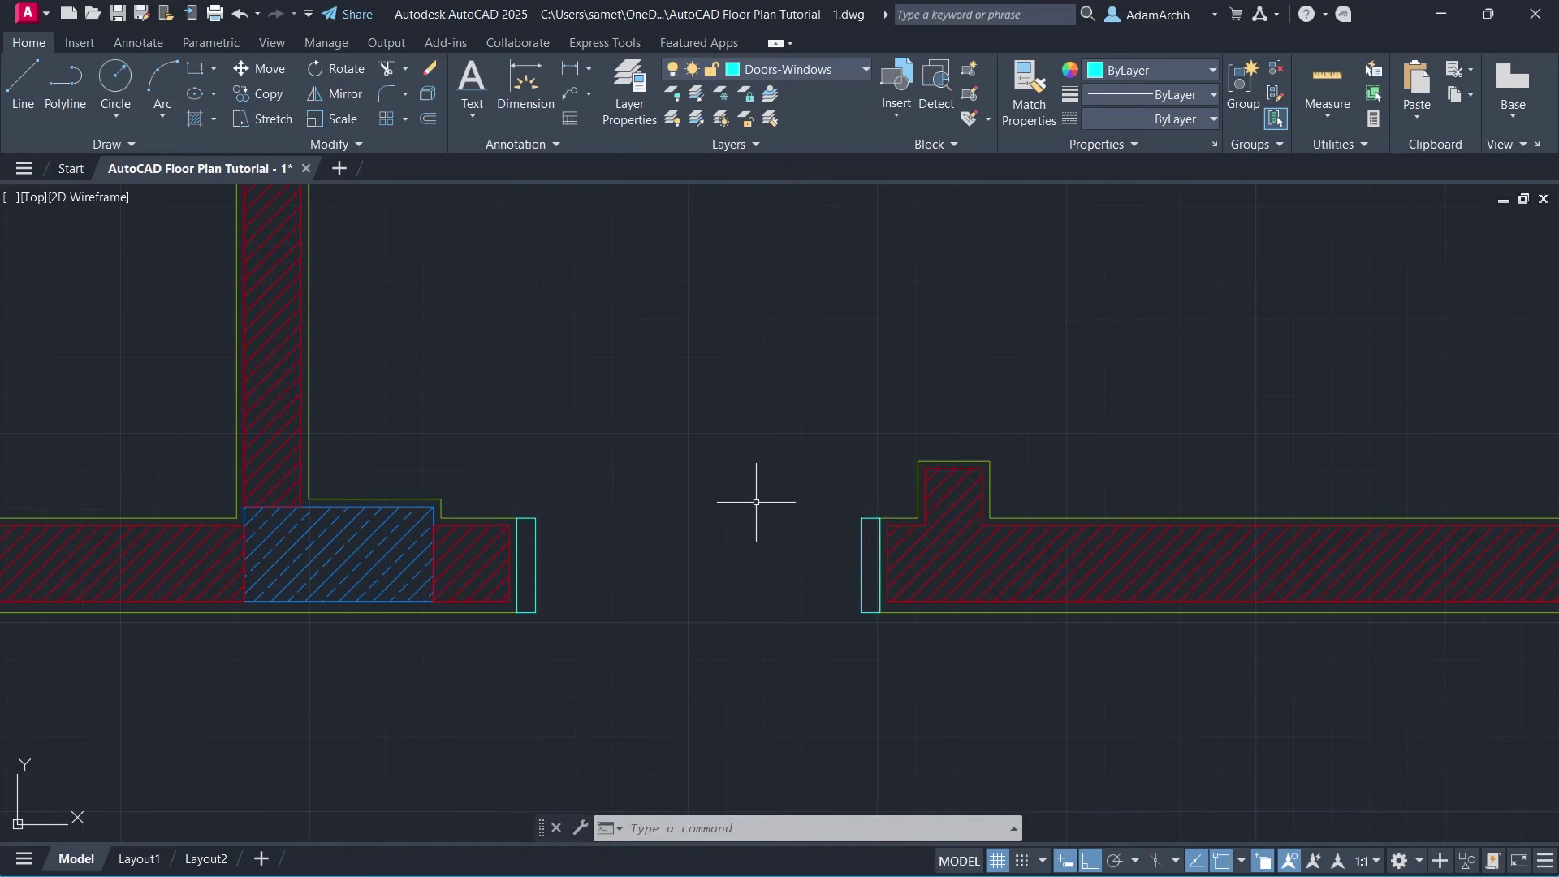
# Draw the tall door leaf from the left jamb and a center-based quarter swing arc.
pyautogui.press('Return')
pyautogui.click(536, 517)
pyautogui.write('5')
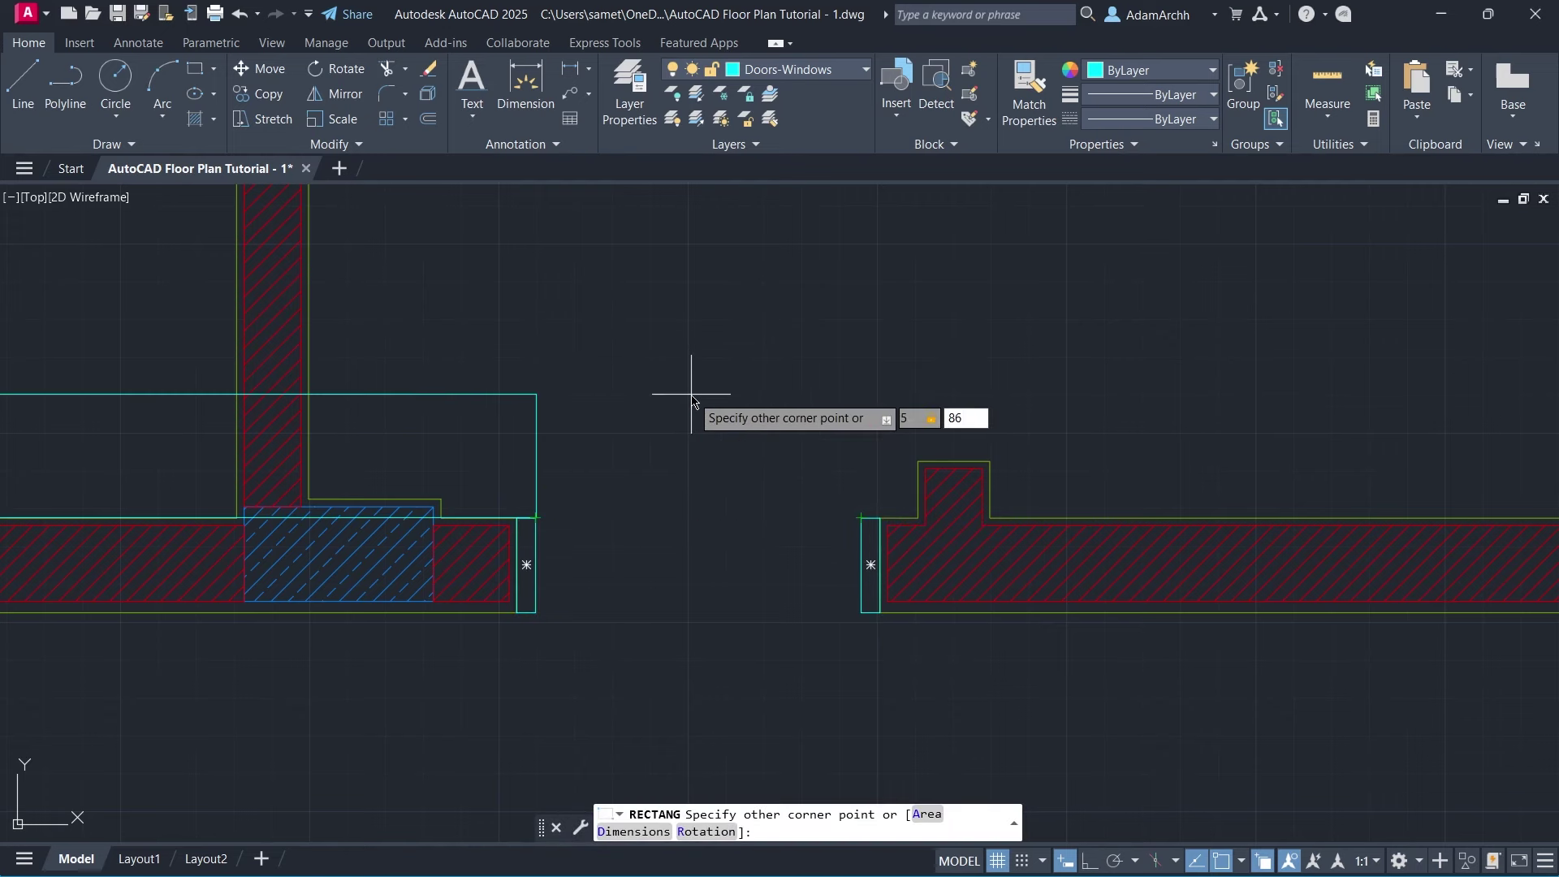
pyautogui.press('Return')
pyautogui.moveTo(692, 398)
pyautogui.mouseDown(button='middle')
pyautogui.moveTo(679, 389)
pyautogui.moveTo(665, 432)
pyautogui.mouseUp(button='middle')
pyautogui.write('arc')
pyautogui.press('Return')
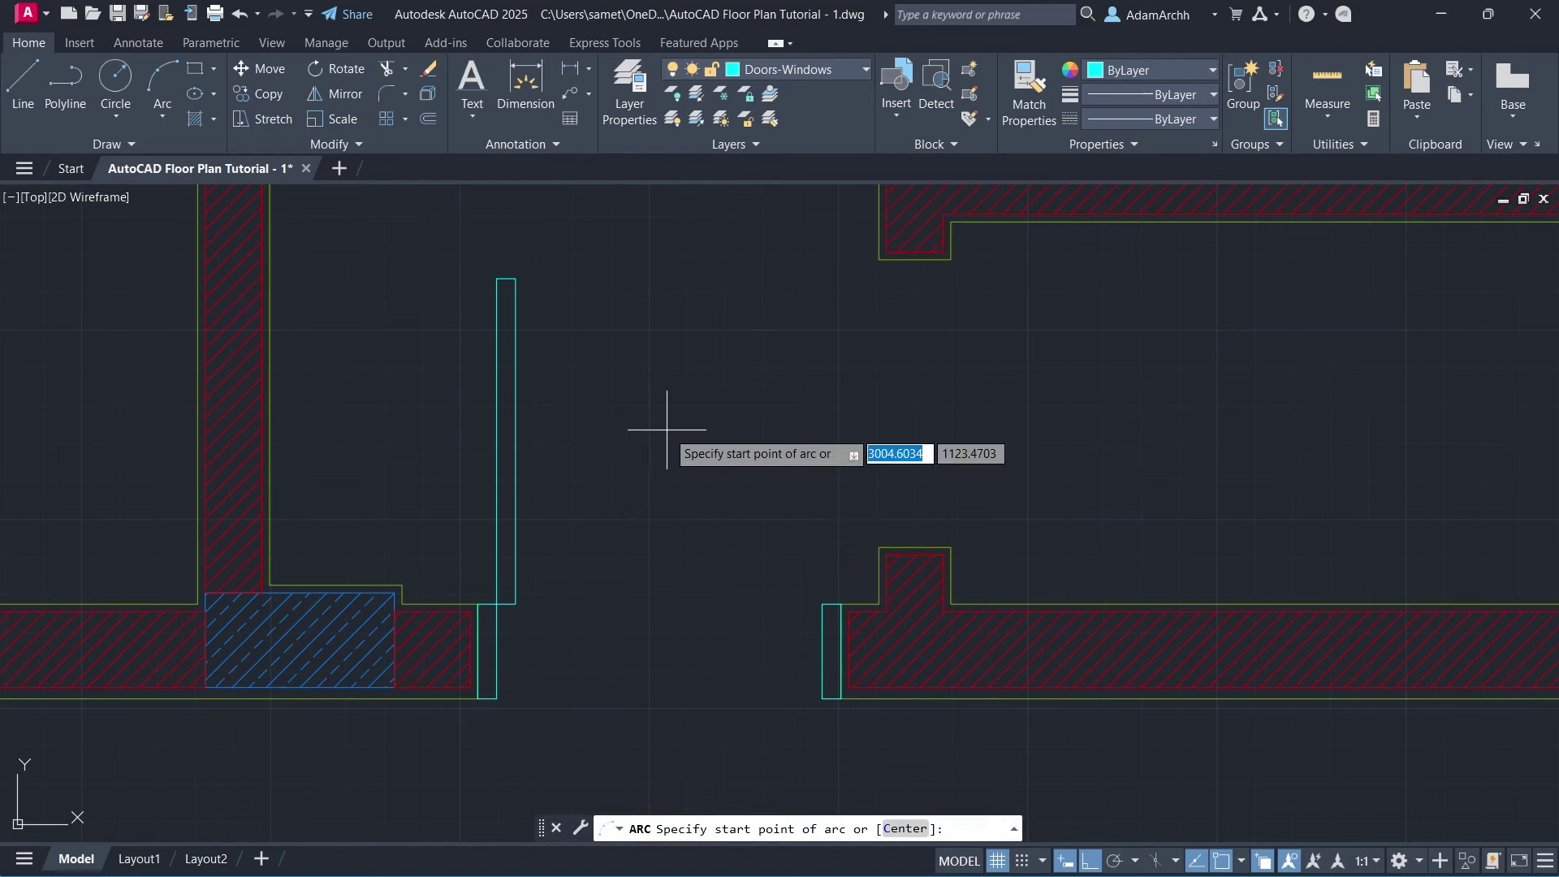
pyautogui.click(905, 828)
pyautogui.click(497, 603)
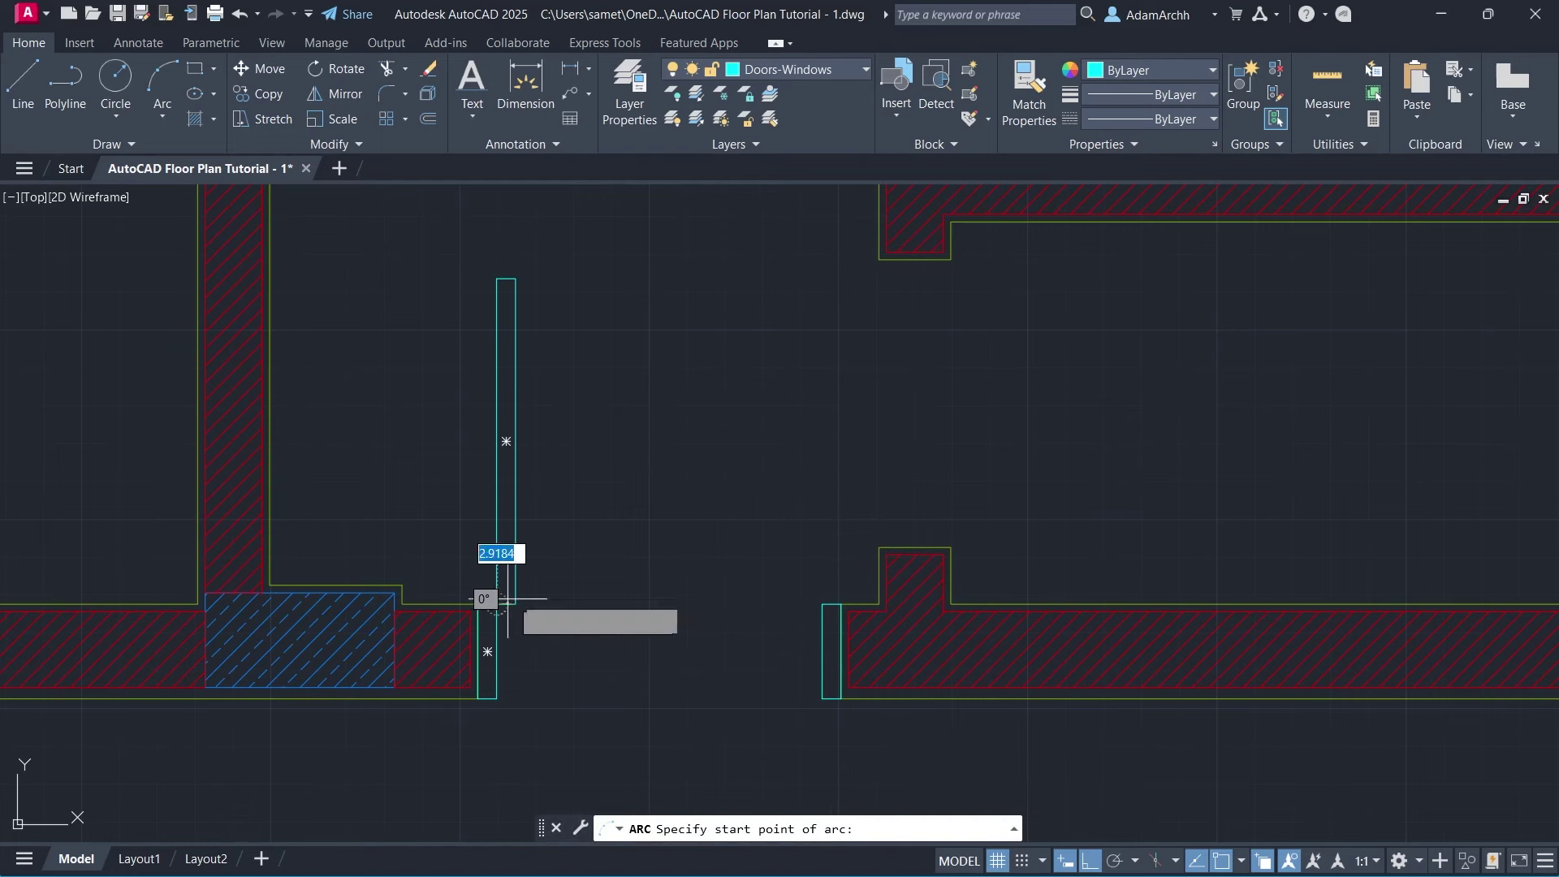
pyautogui.click(821, 603)
pyautogui.click(646, 276)
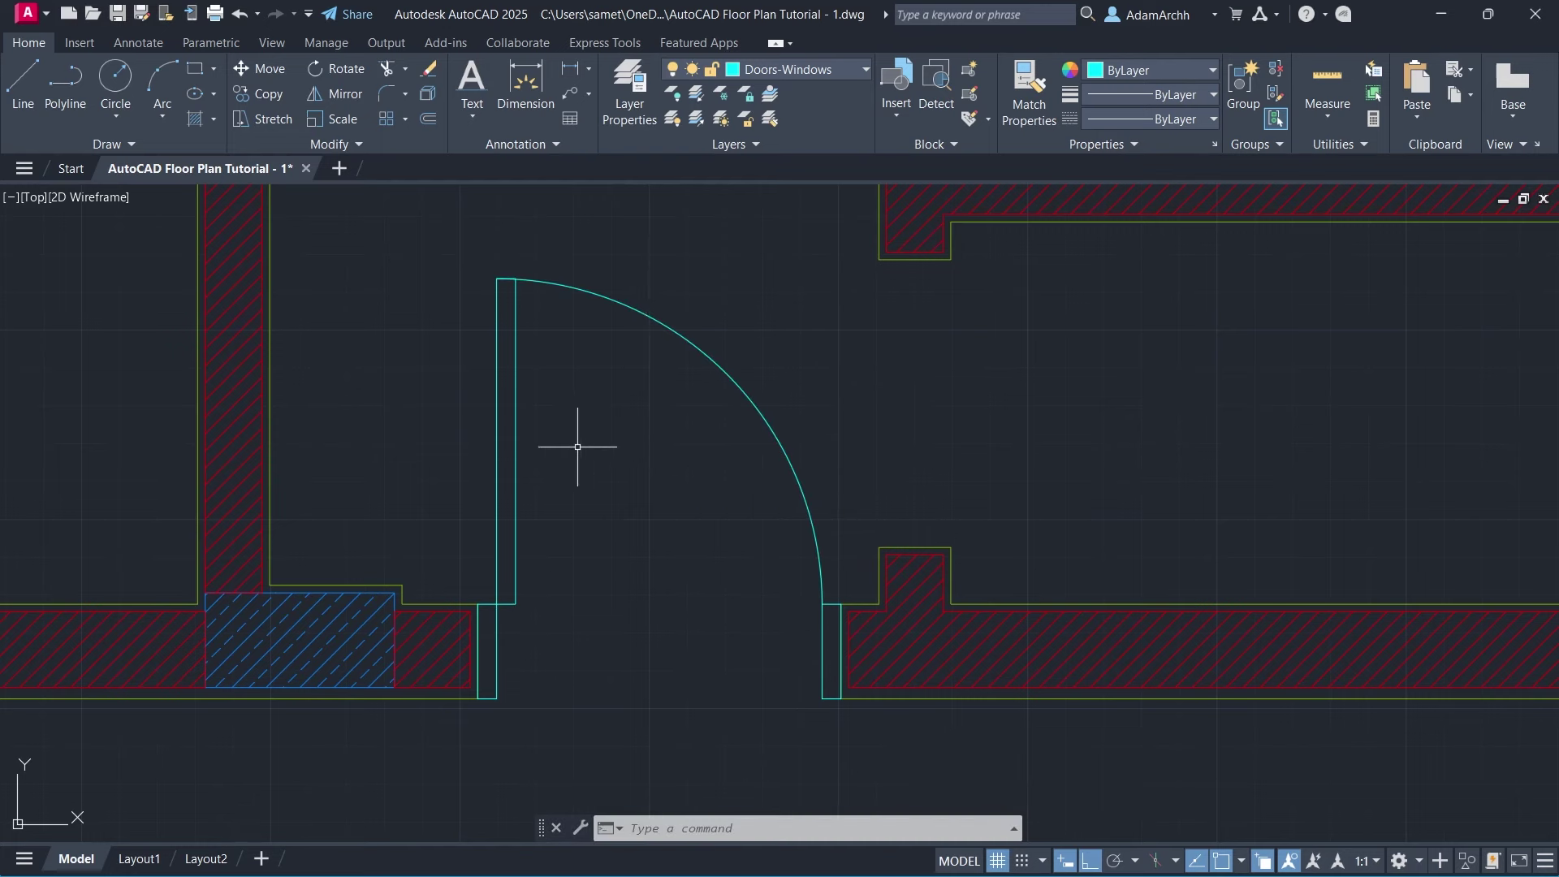
# Turn the jambs, leaf and arc into a 100cm_Door block based at the jamb corner.
pyautogui.click(452, 253)
pyautogui.click(851, 740)
pyautogui.press('Return')
pyautogui.write('100cm_')
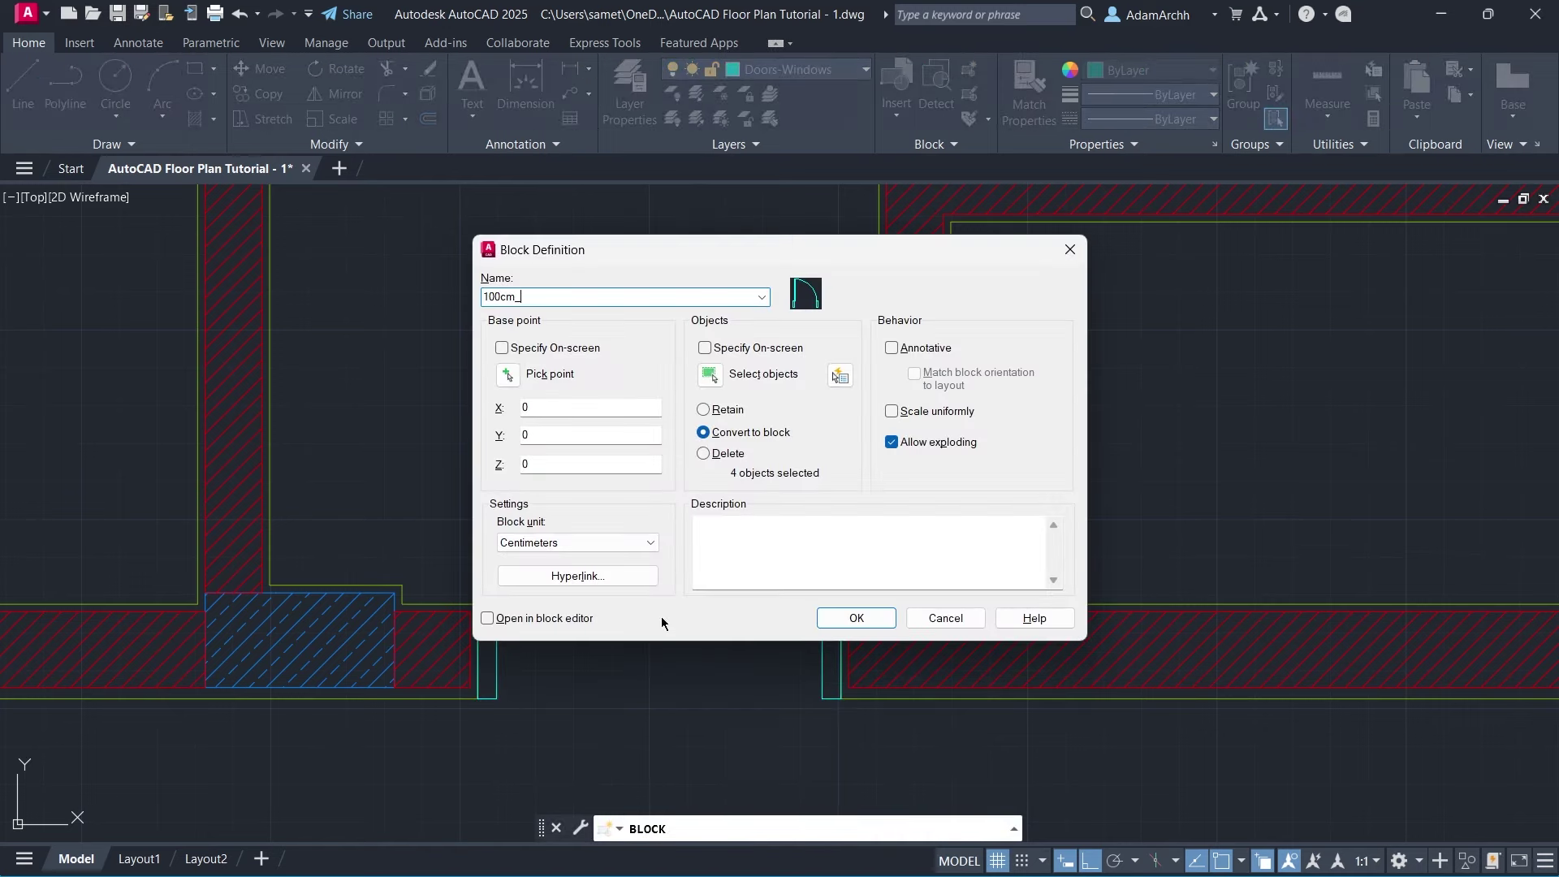
pyautogui.write('Door')
pyautogui.click(508, 374)
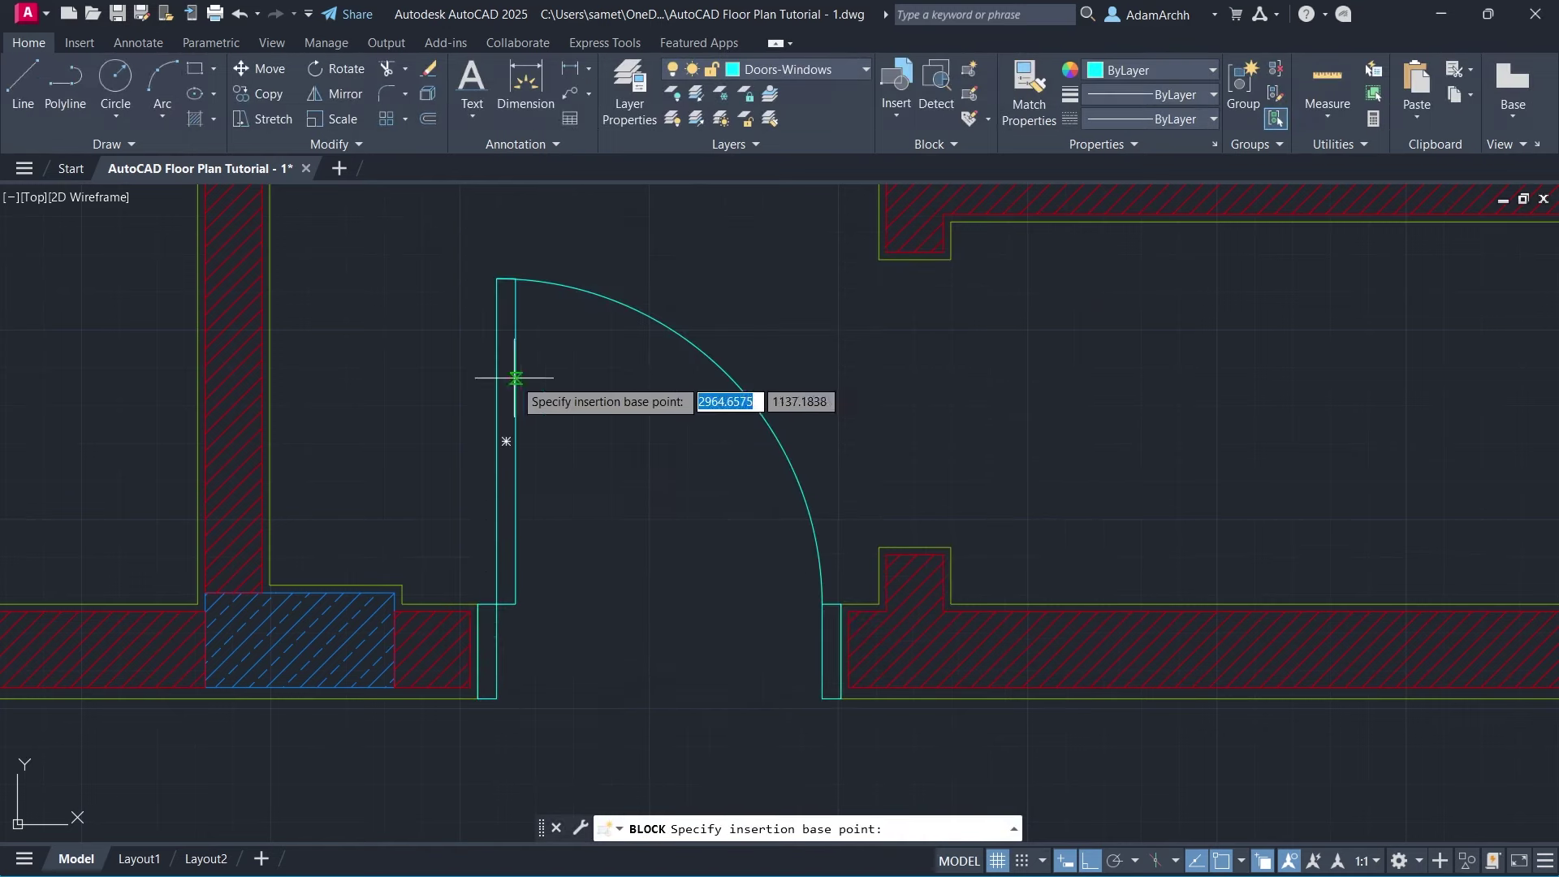
pyautogui.click(478, 603)
pyautogui.press('Return')
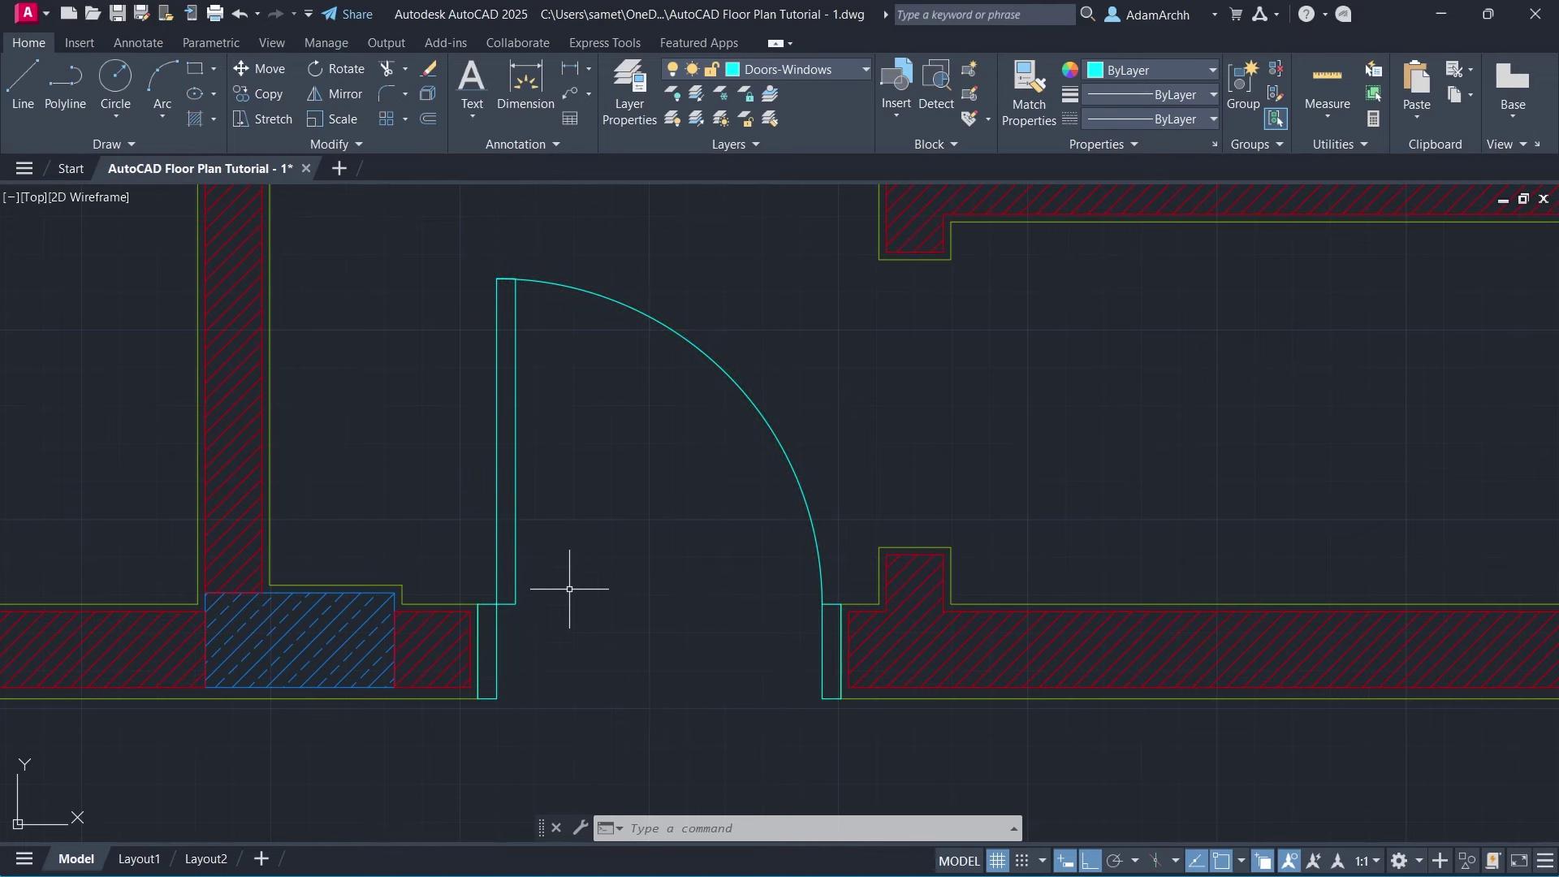
pyautogui.moveTo(592, 449); pyautogui.dragTo(592, 723, button='middle')
pyautogui.scroll(-2, 592, 723)
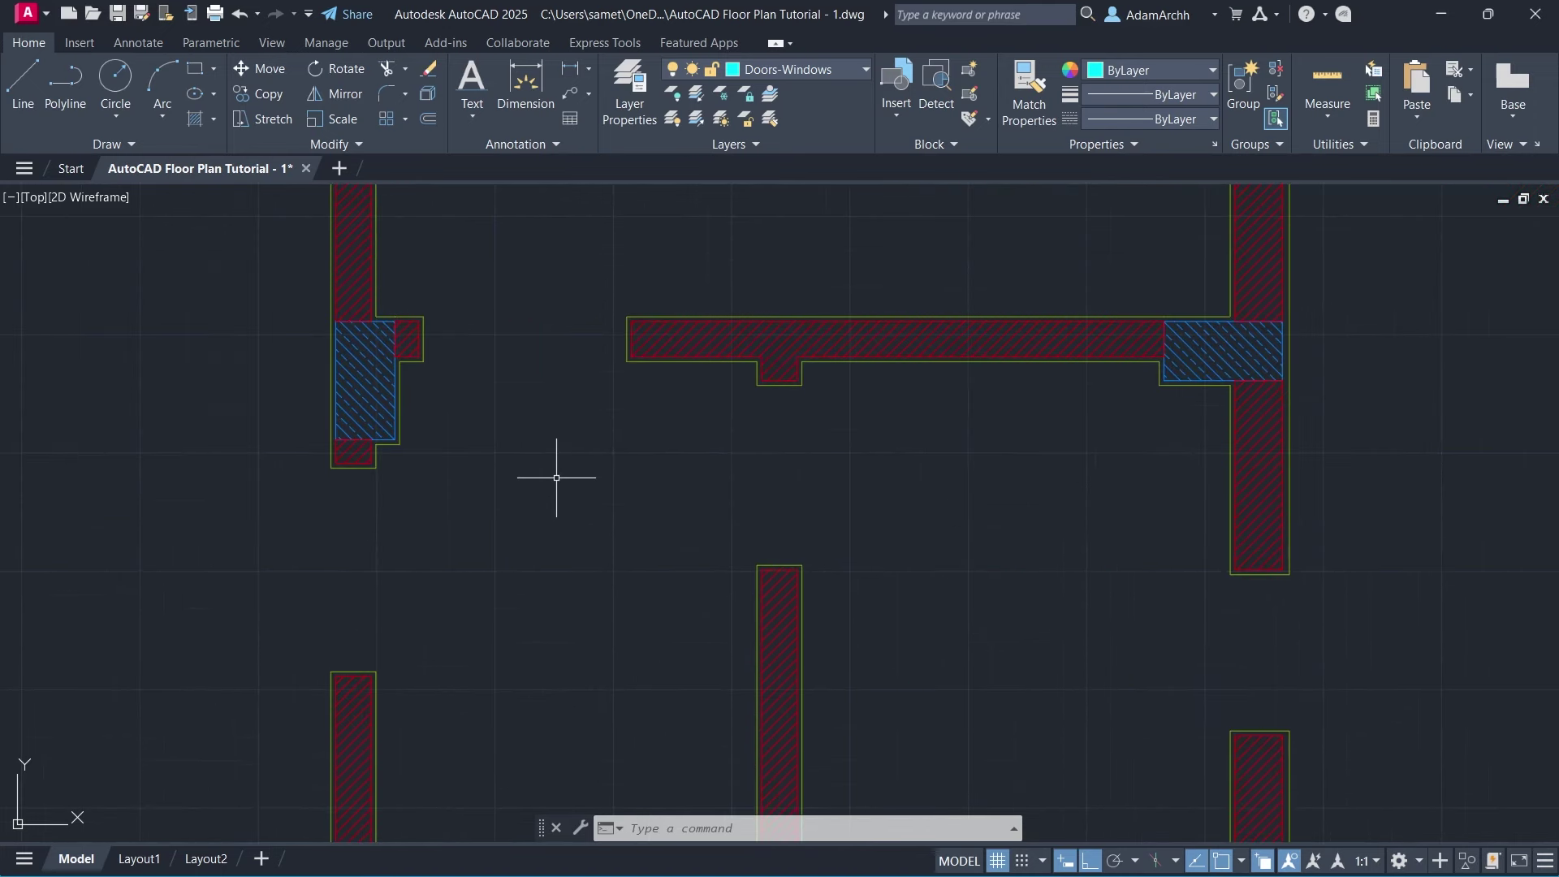
# Draw a 5 by 19 jamb at the interior opening and copy it to the far wall end.
pyautogui.write('rec')
pyautogui.press('Return')
pyautogui.click(423, 362)
pyautogui.write('5')
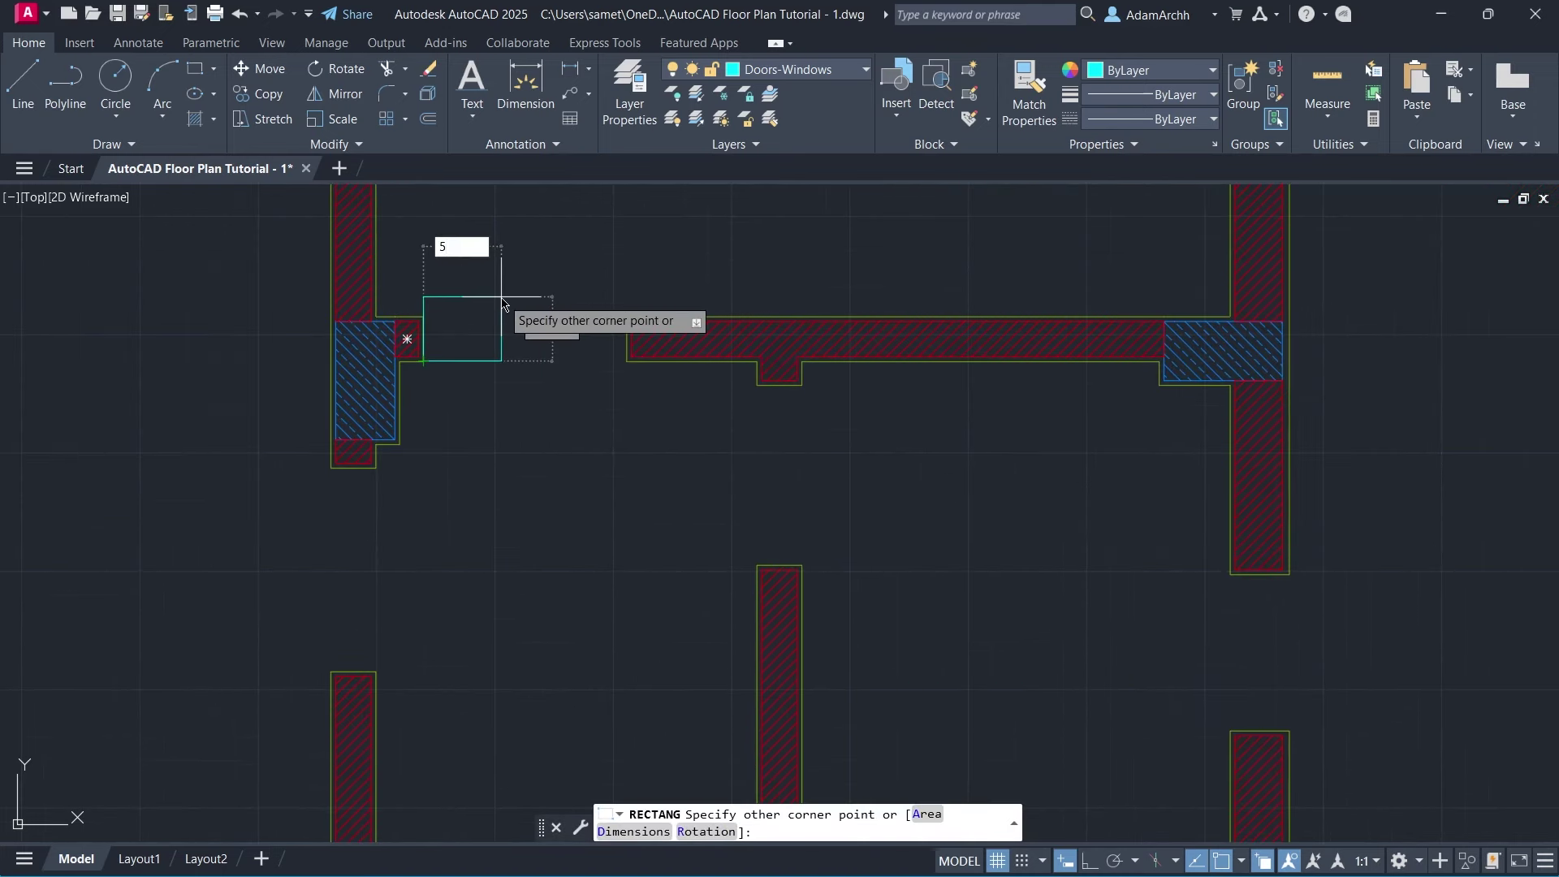
pyautogui.press('Tab')
pyautogui.press('Return')
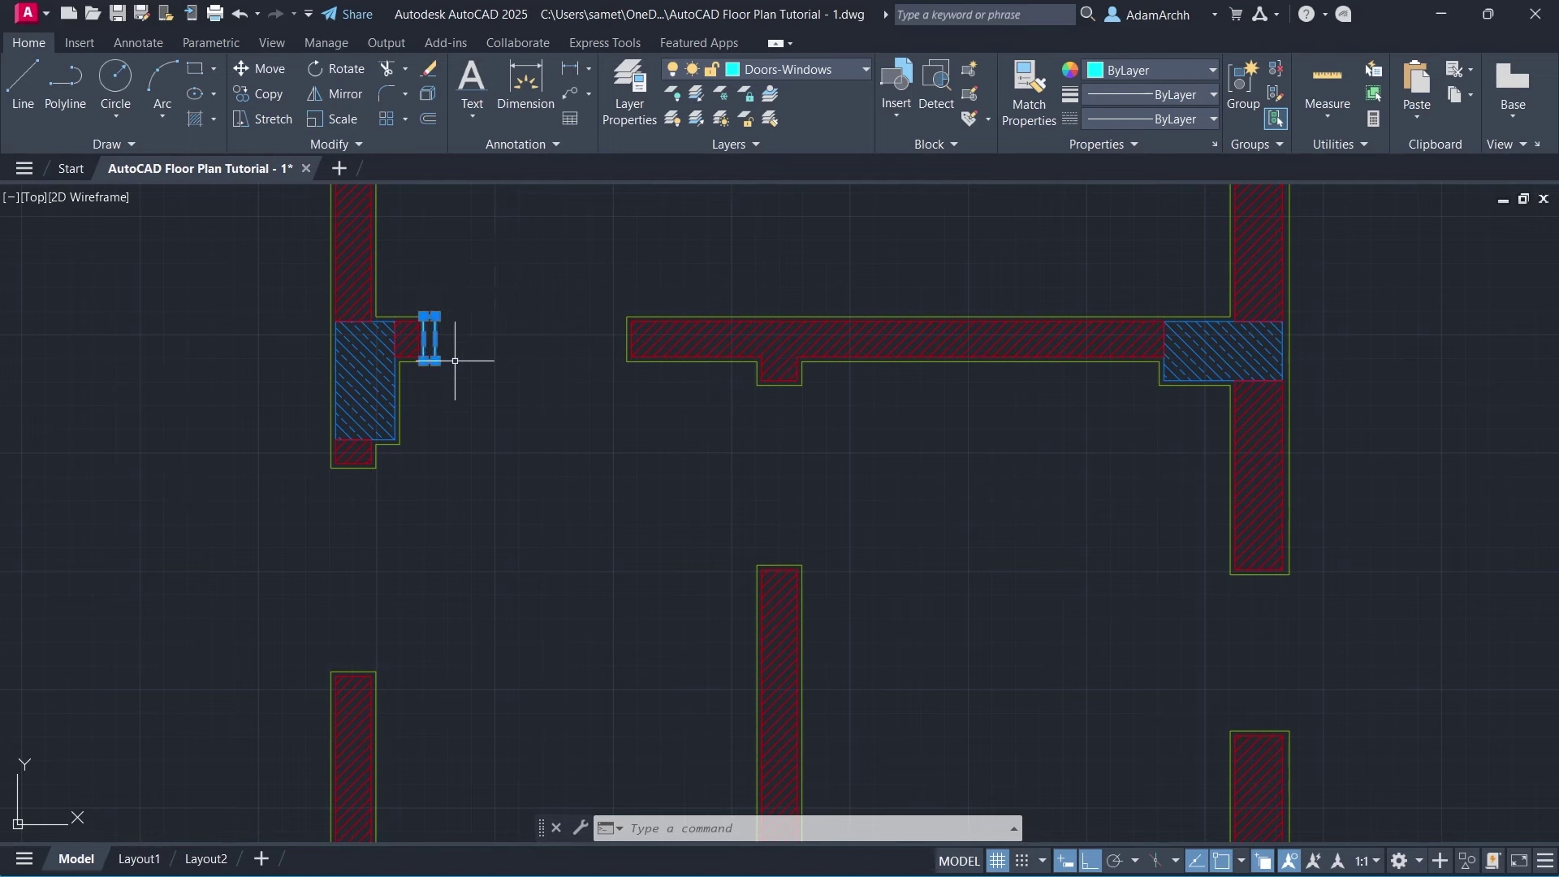
pyautogui.write('co')
pyautogui.press('Return')
pyautogui.click(434, 361)
pyautogui.click(625, 362)
pyautogui.press('Return')
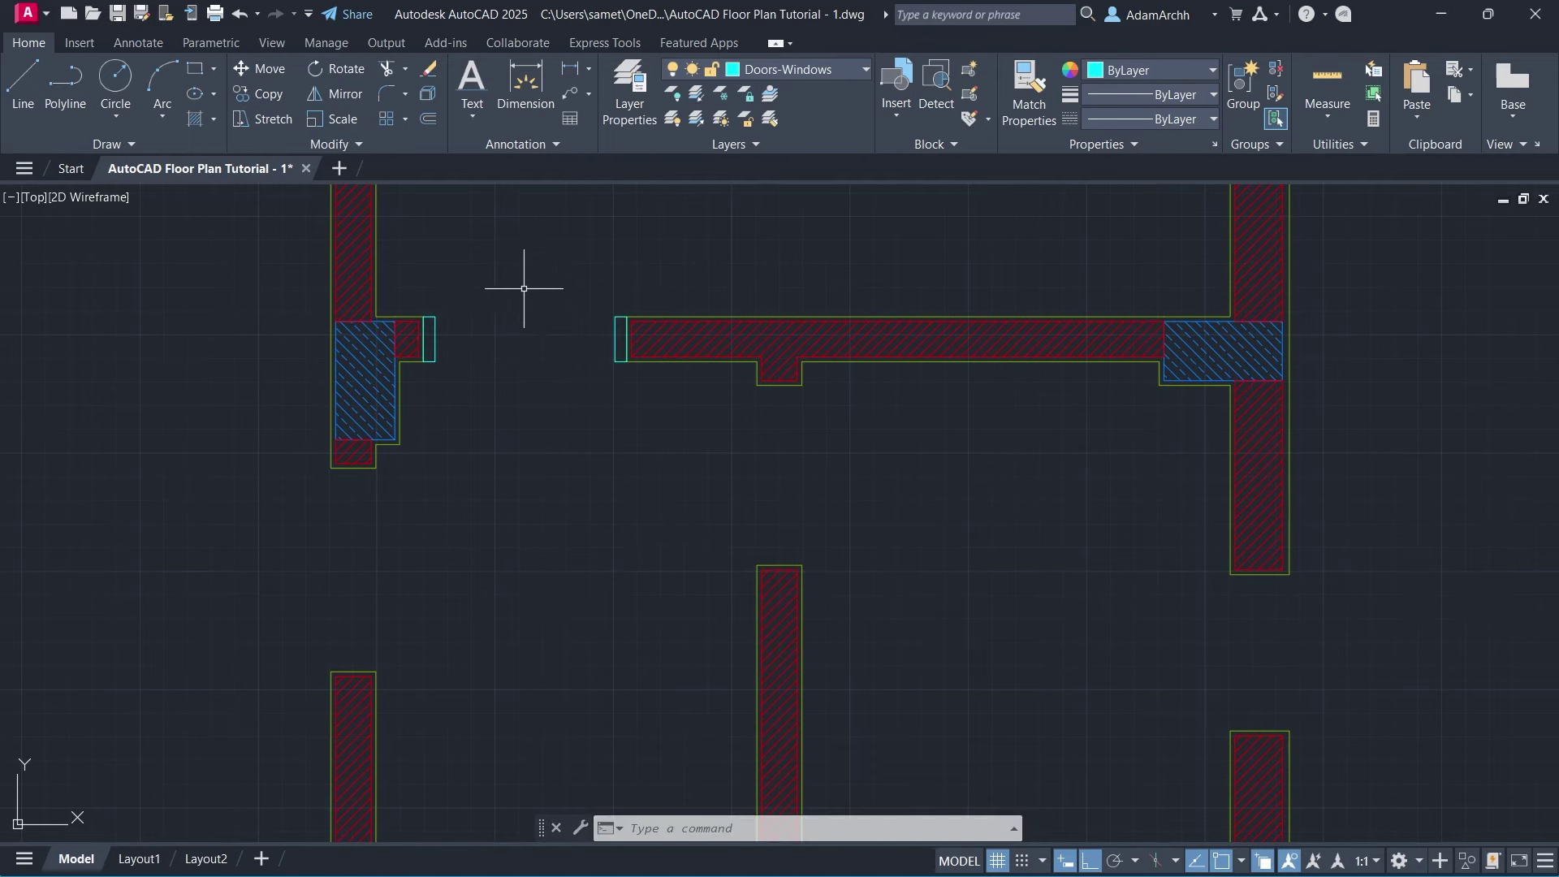
# Add a 5 by 76 door leaf and a center-based quarter swing arc between the jambs.
pyautogui.moveTo(524, 288); pyautogui.dragTo(540, 435, button='middle')
pyautogui.write('rec')
pyautogui.press('Return')
pyautogui.click(450, 462)
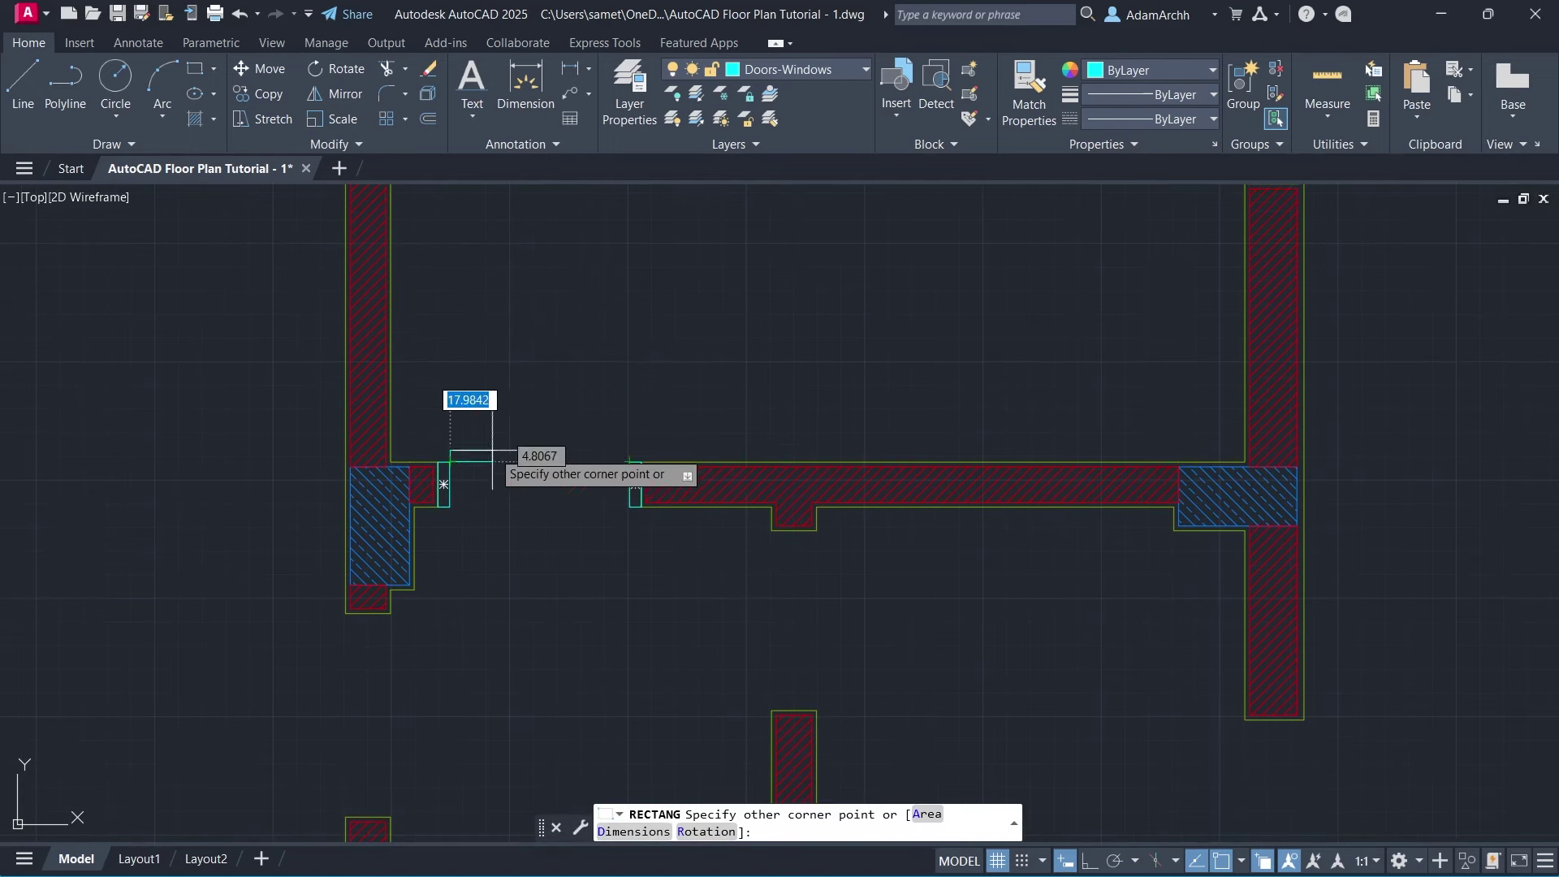
pyautogui.write('5')
pyautogui.press('Return')
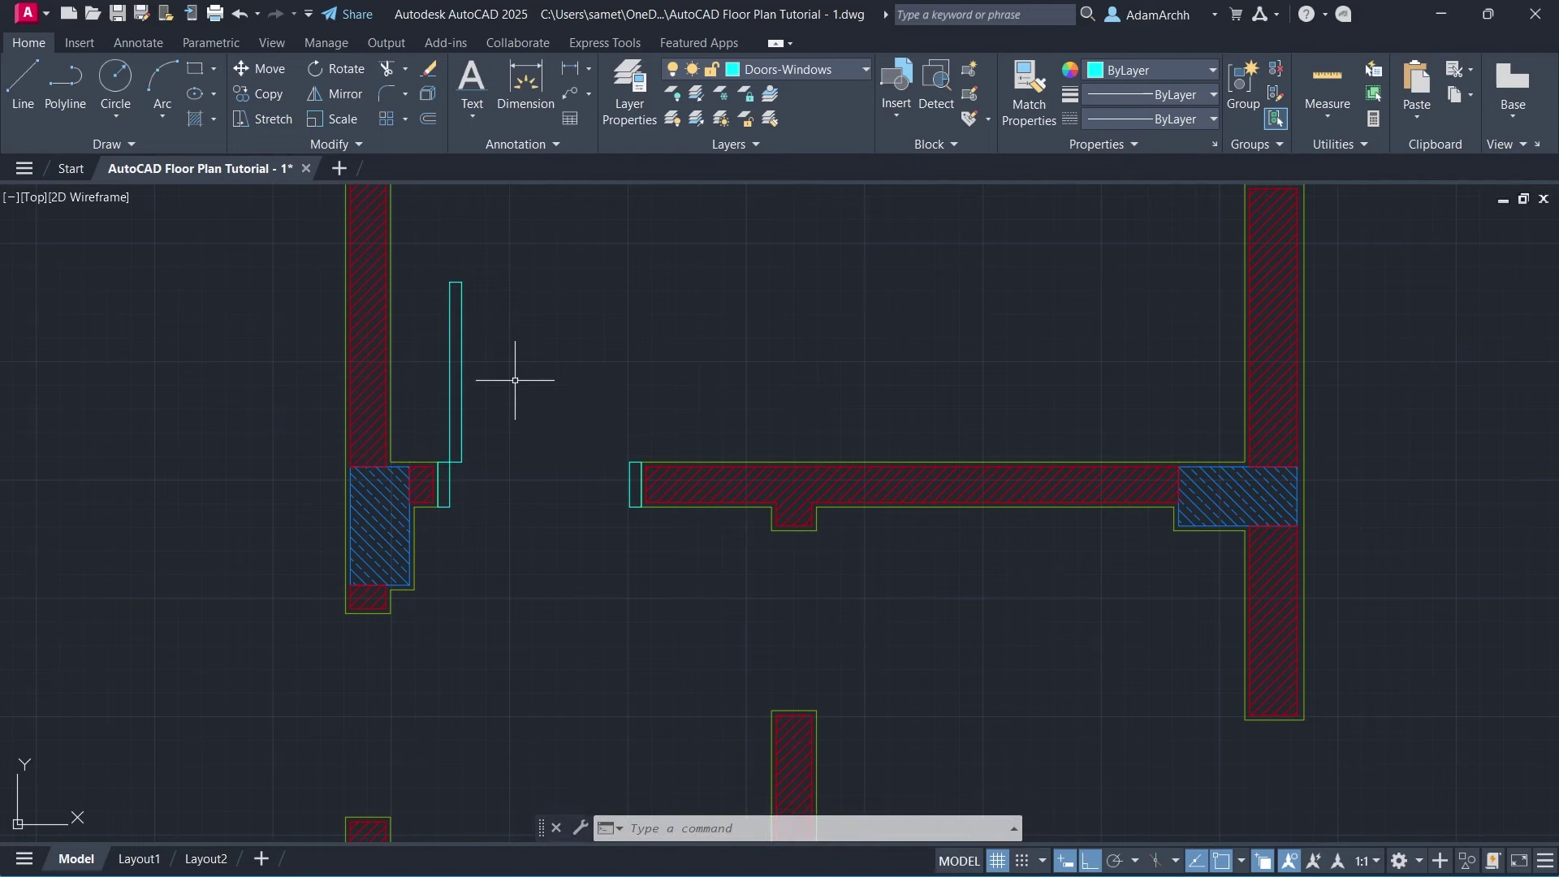
pyautogui.write('arc')
pyautogui.press('Return')
pyautogui.write('c')
pyautogui.press('Return')
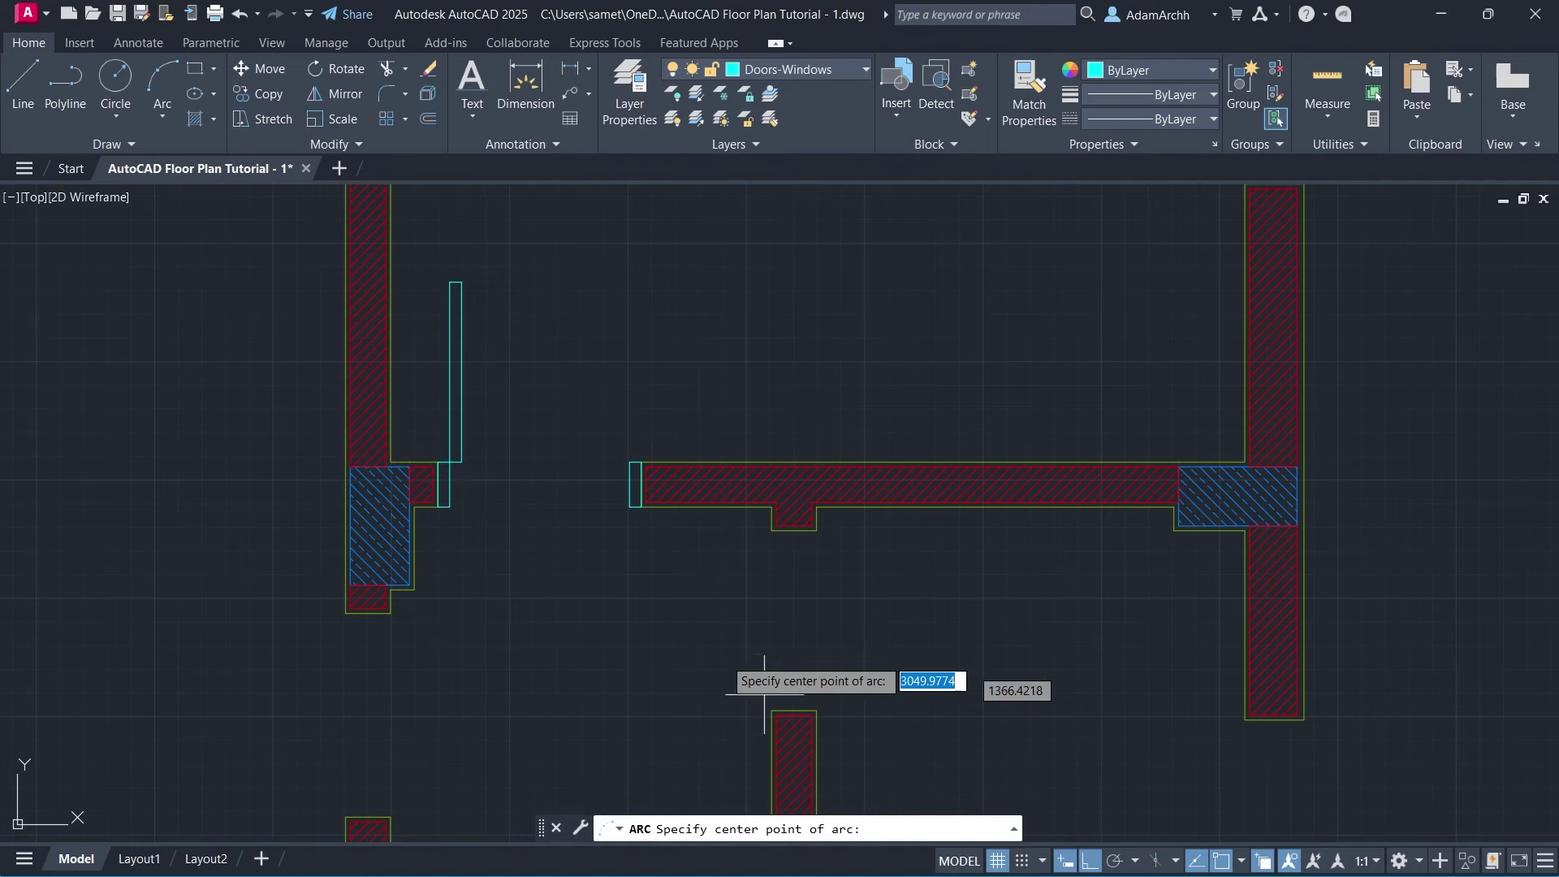
pyautogui.click(444, 461)
pyautogui.click(456, 283)
pyautogui.click(630, 461)
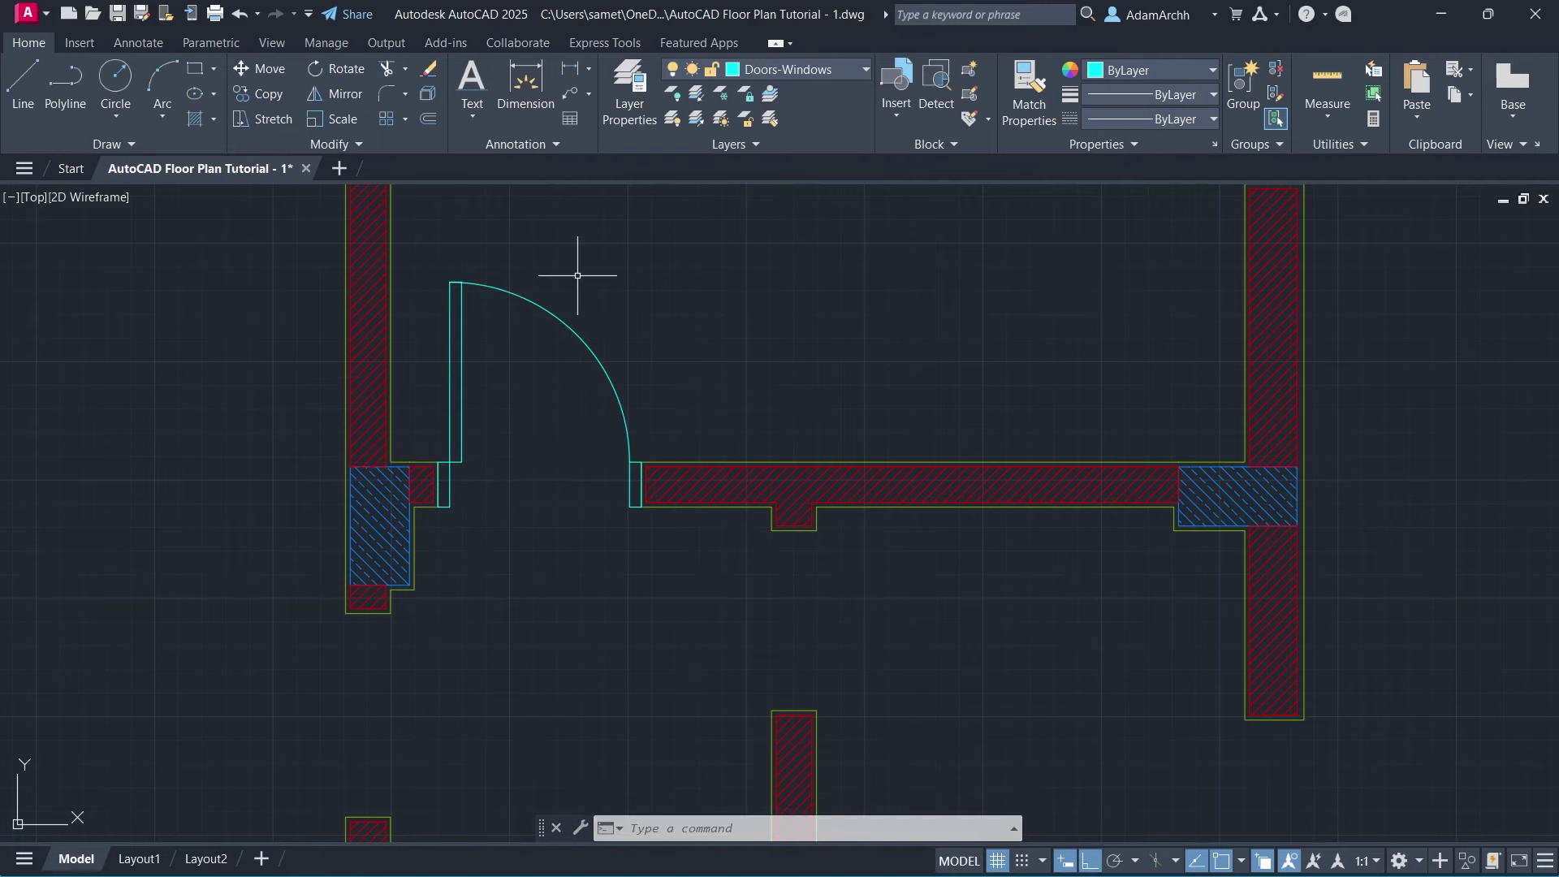
# Copy the whole second door to a position below the original.
pyautogui.click(423, 248)
pyautogui.click(661, 539)
pyautogui.click(258, 93)
pyautogui.click(536, 428)
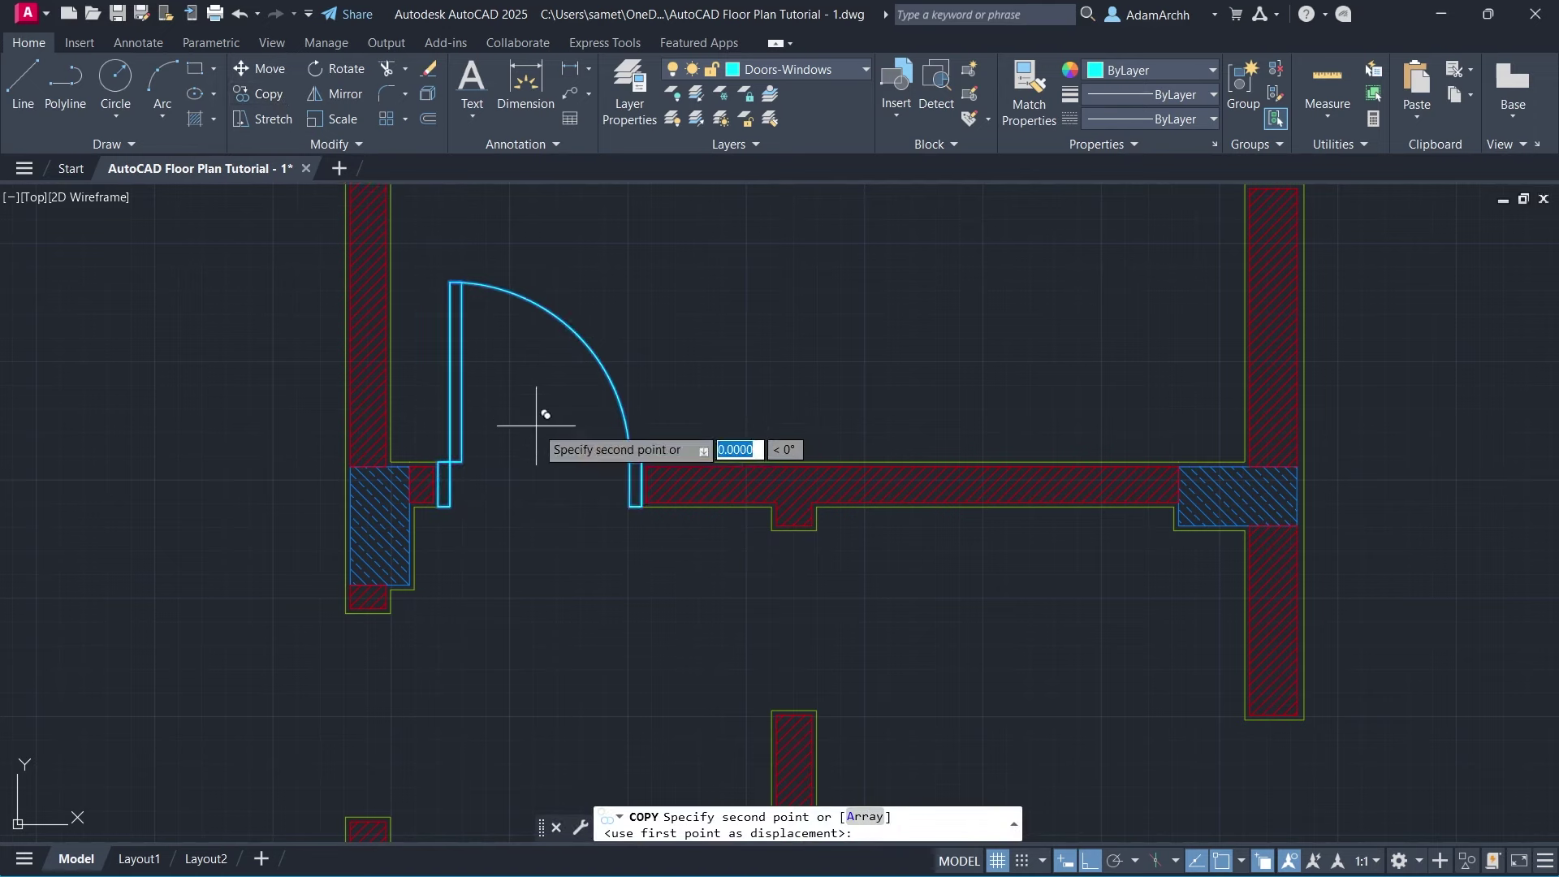
pyautogui.moveTo(539, 435); pyautogui.dragTo(539, 377, button='middle')
pyautogui.click(584, 657)
pyautogui.press('Return')
pyautogui.click(420, 475)
# Make the upper door a block named 90cm_door, based at the door jamb.
pyautogui.click(667, 213)
pyautogui.write('b')
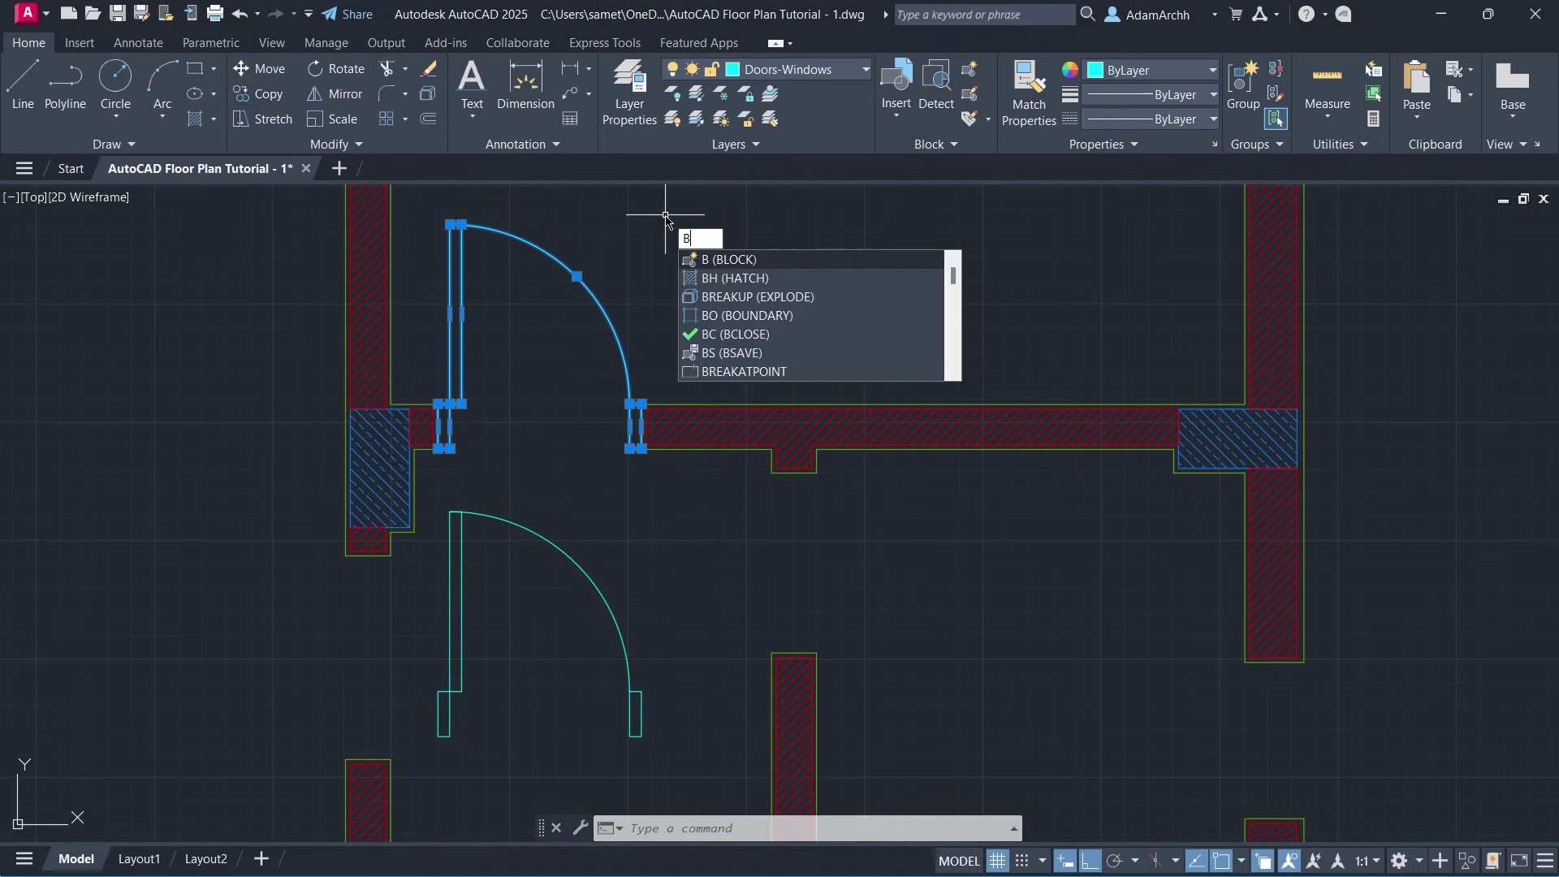
pyautogui.press('Return')
pyautogui.write('90cm_')
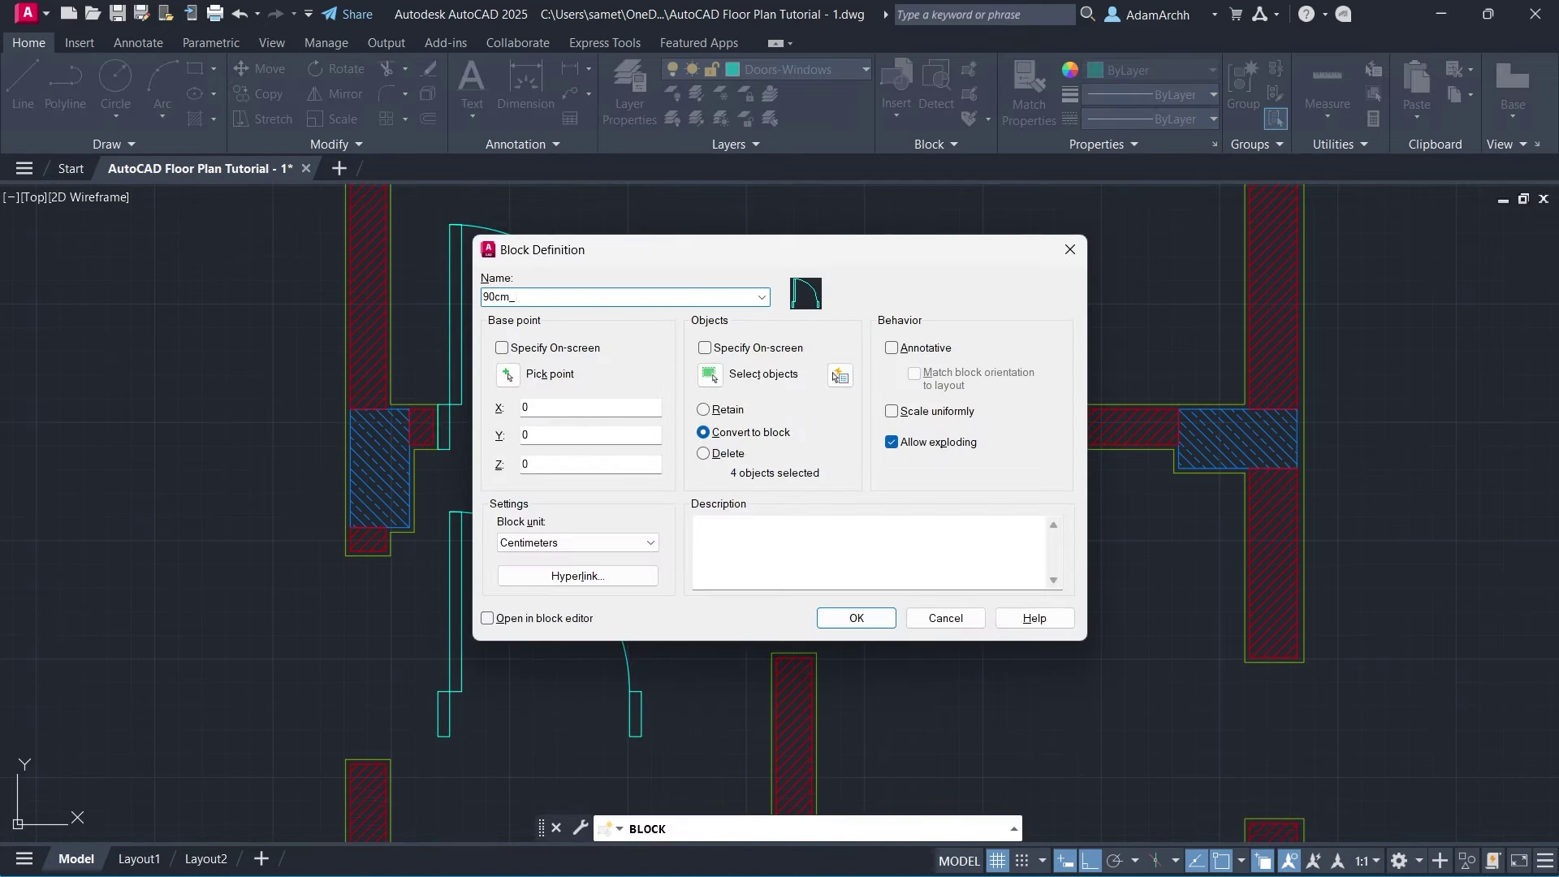
pyautogui.write('door')
pyautogui.click(507, 375)
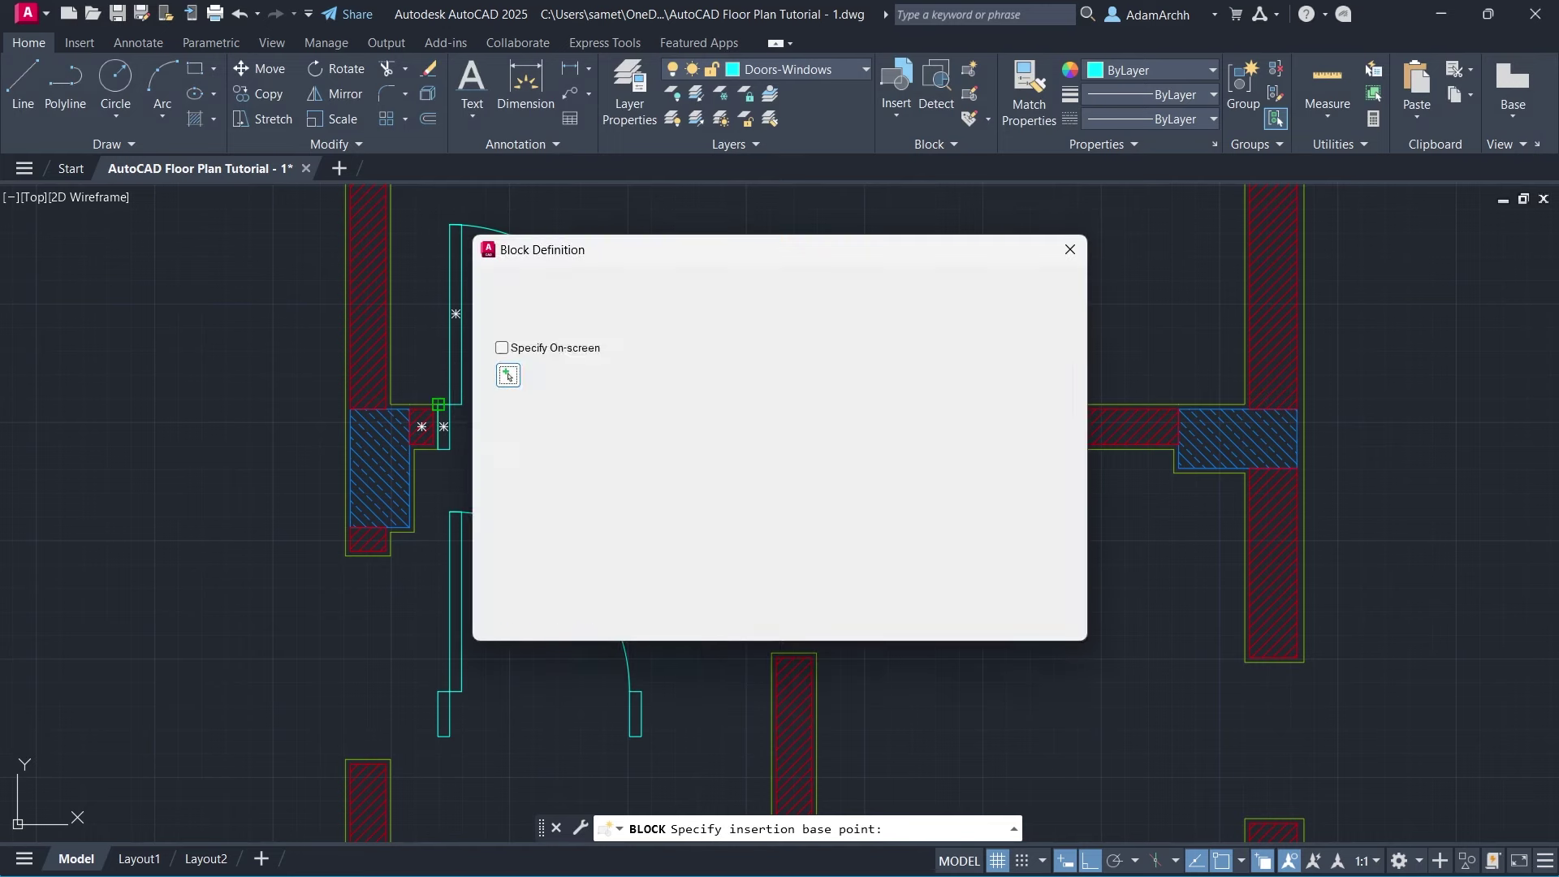
pyautogui.click(438, 405)
pyautogui.click(852, 621)
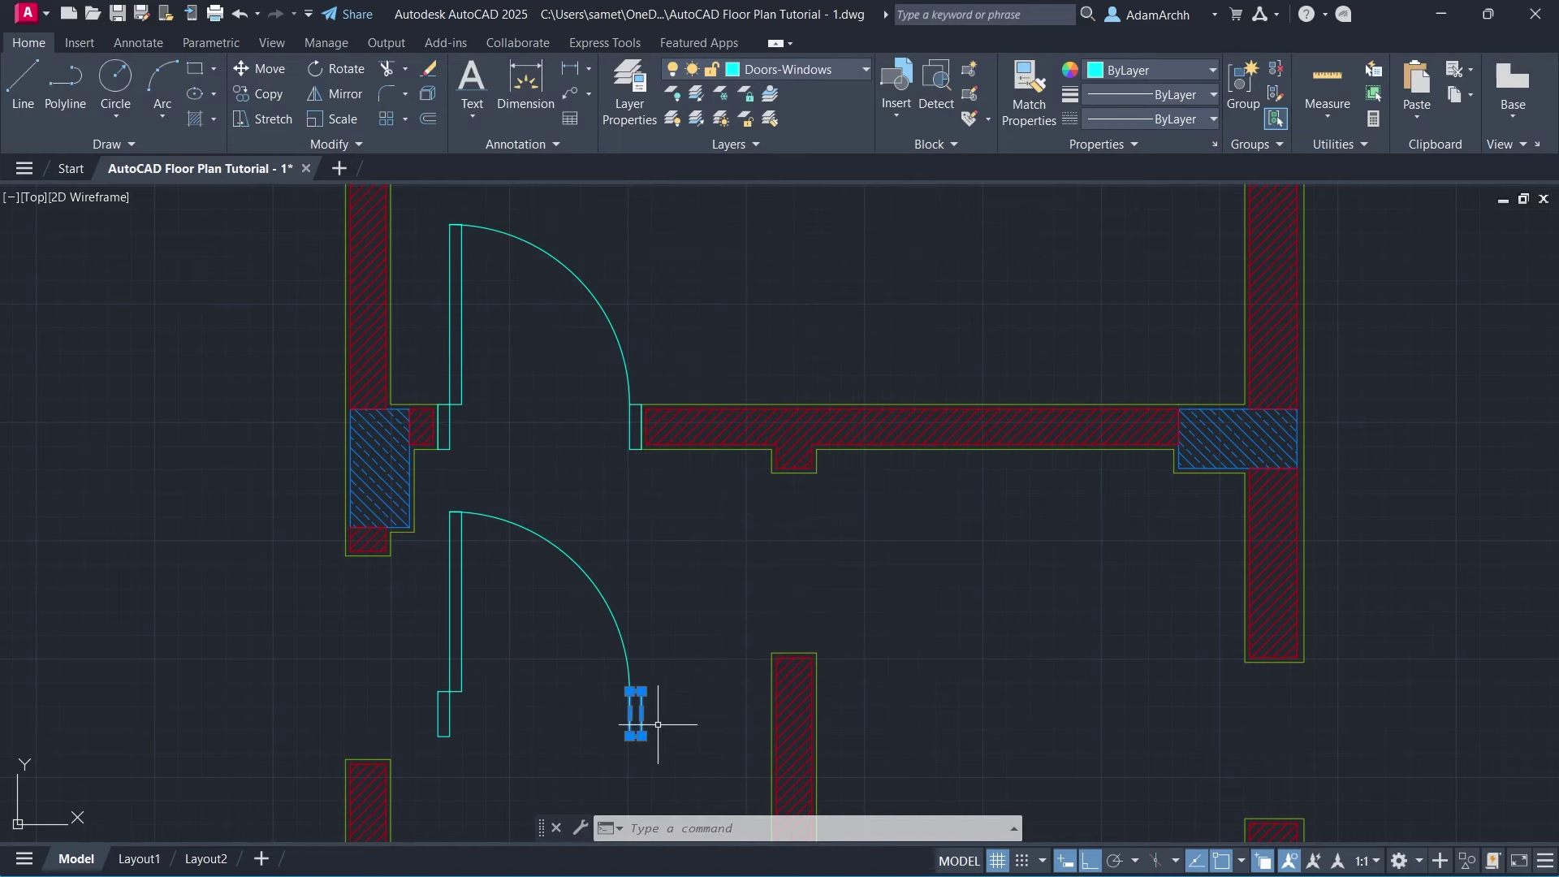
# Move the lower door's jamb toward the hinge and shorten its panel by 10.
pyautogui.write('m')
pyautogui.press('Return')
pyautogui.click(666, 773)
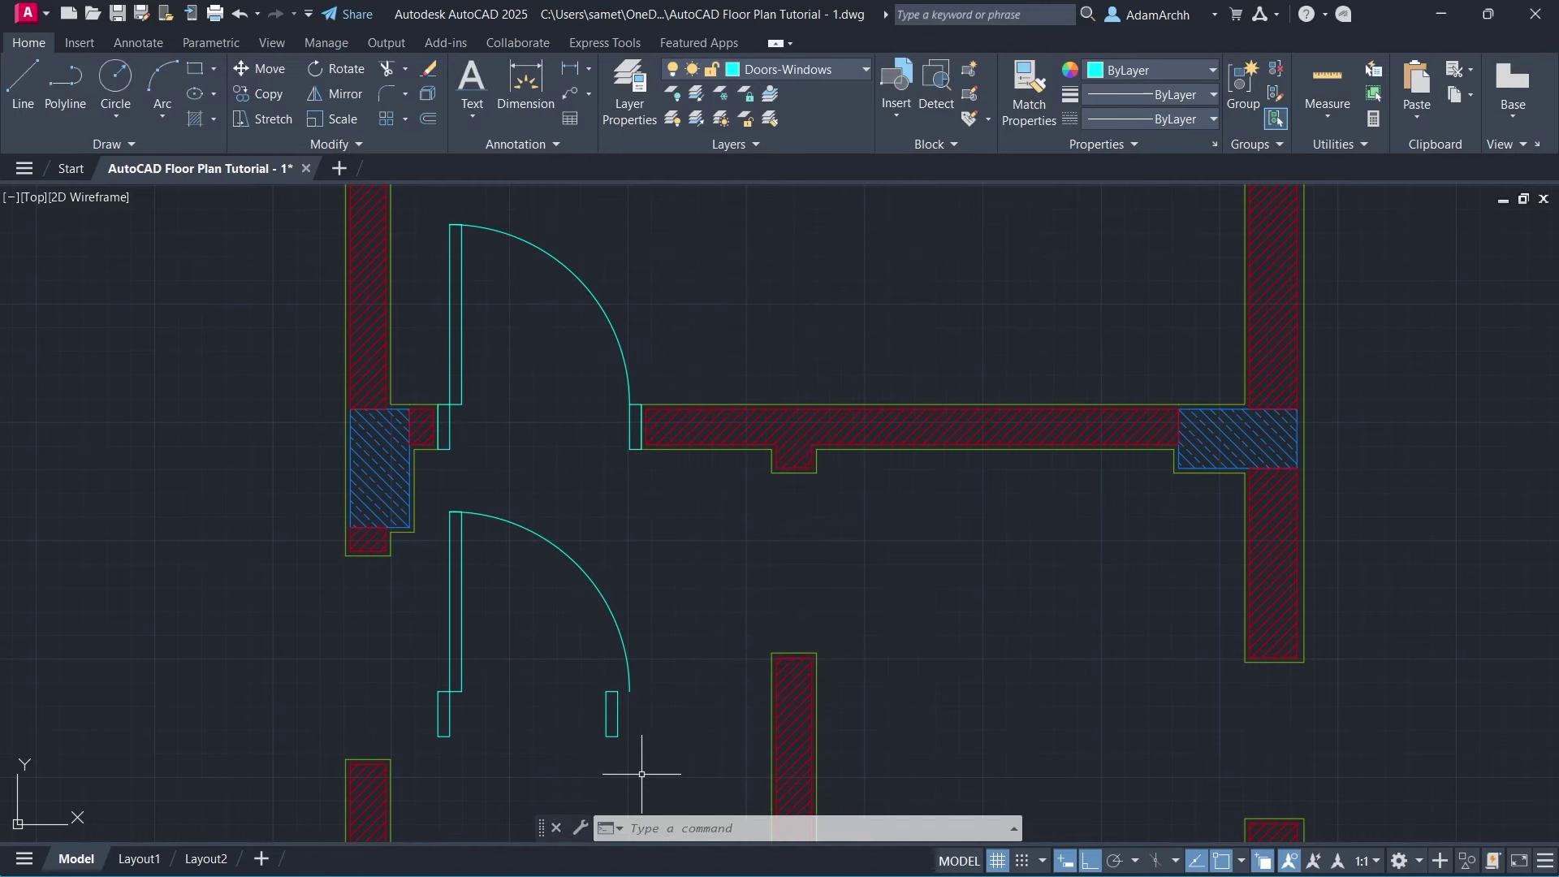
pyautogui.write('10')
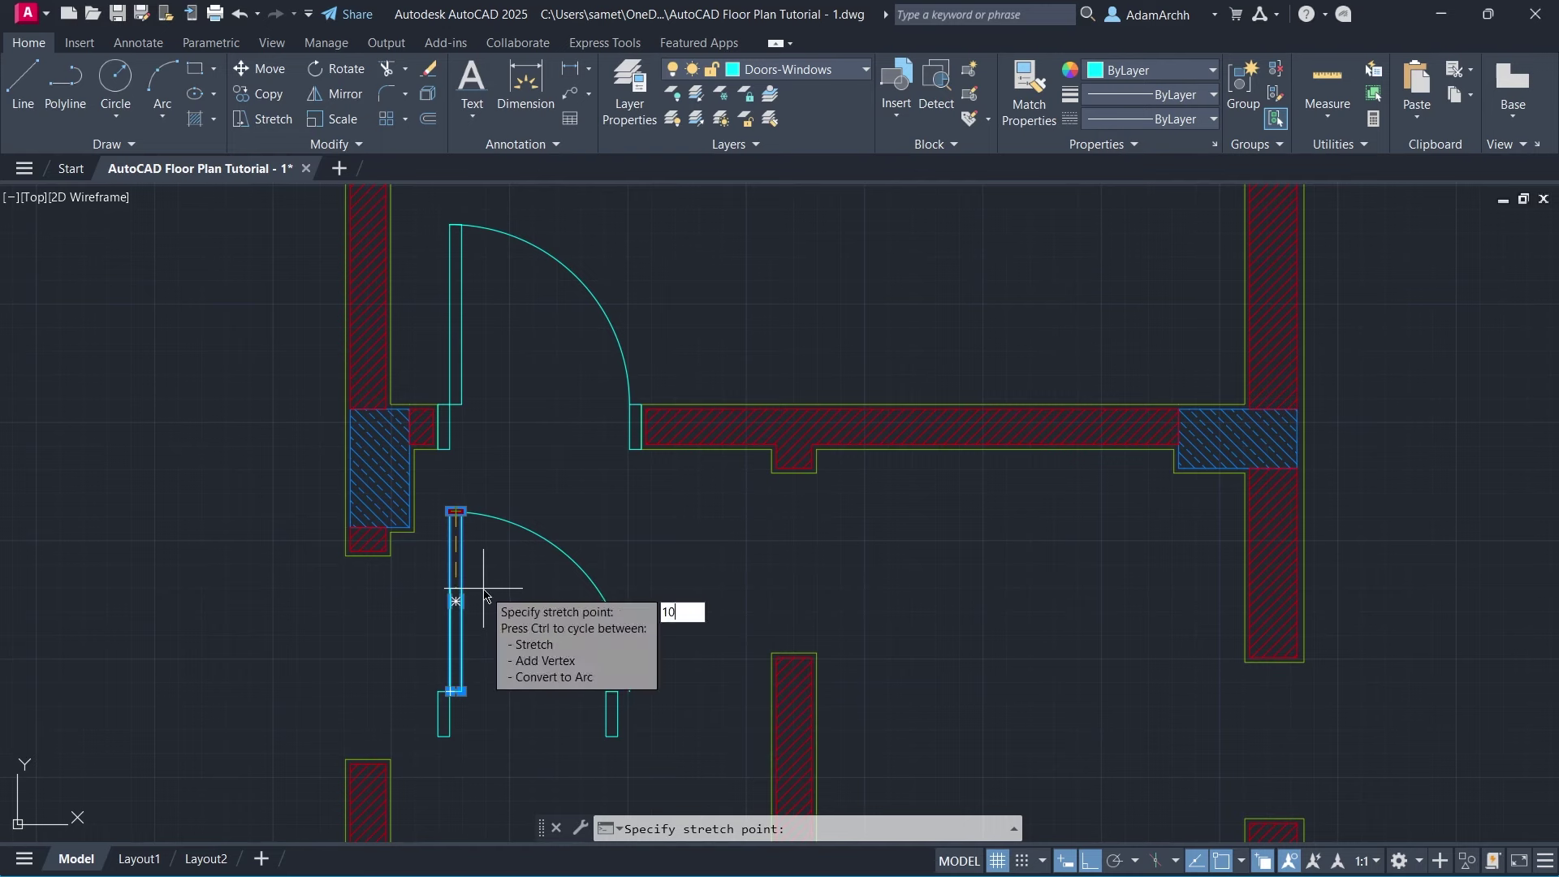
pyautogui.press('Return')
# Scale the lower door's swing arc by reference so it ends at the moved jamb.
pyautogui.write('c')
pyautogui.press('Return')
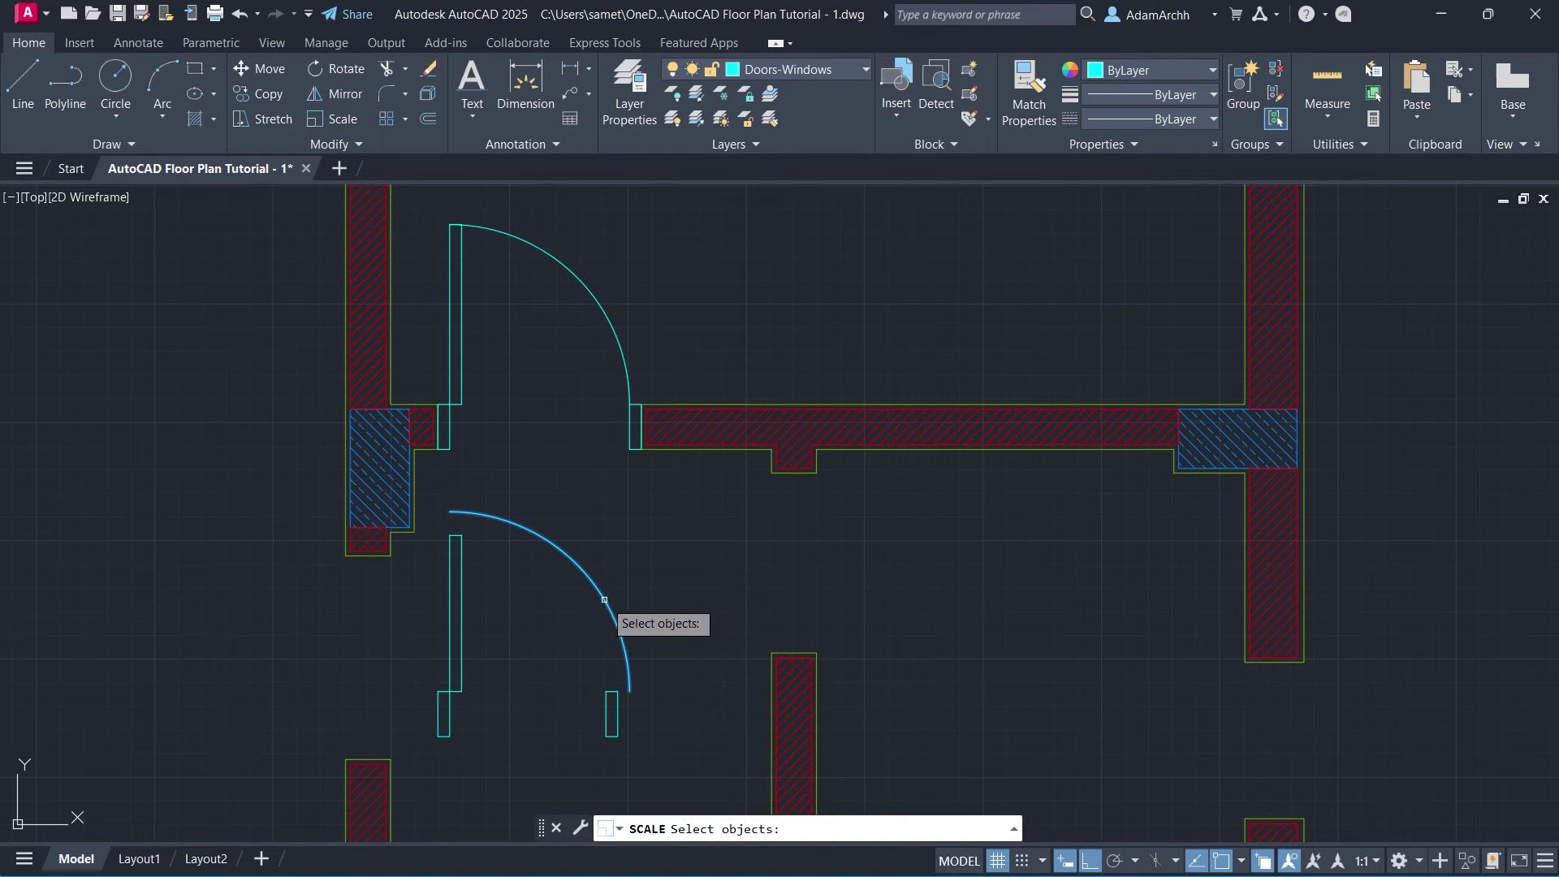
pyautogui.click(604, 599)
pyautogui.press('Return')
pyautogui.click(456, 691)
pyautogui.press('Return')
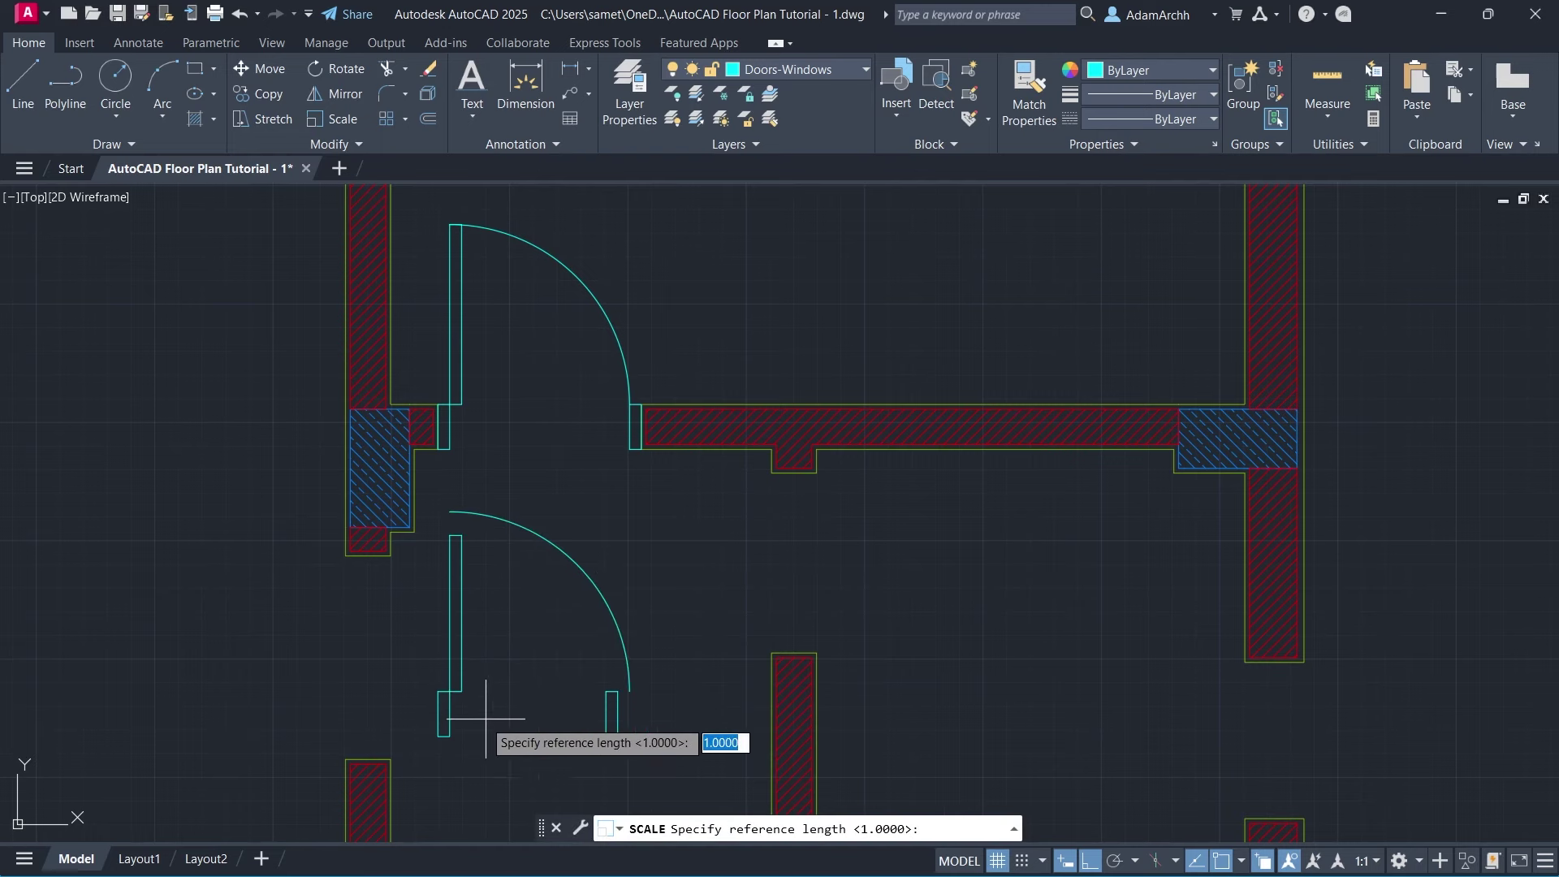
pyautogui.click(456, 692)
pyautogui.click(620, 691)
# Turn the narrowed lower door into an 80cm_Door block based at its jamb.
pyautogui.moveTo(657, 760); pyautogui.dragTo(406, 632)
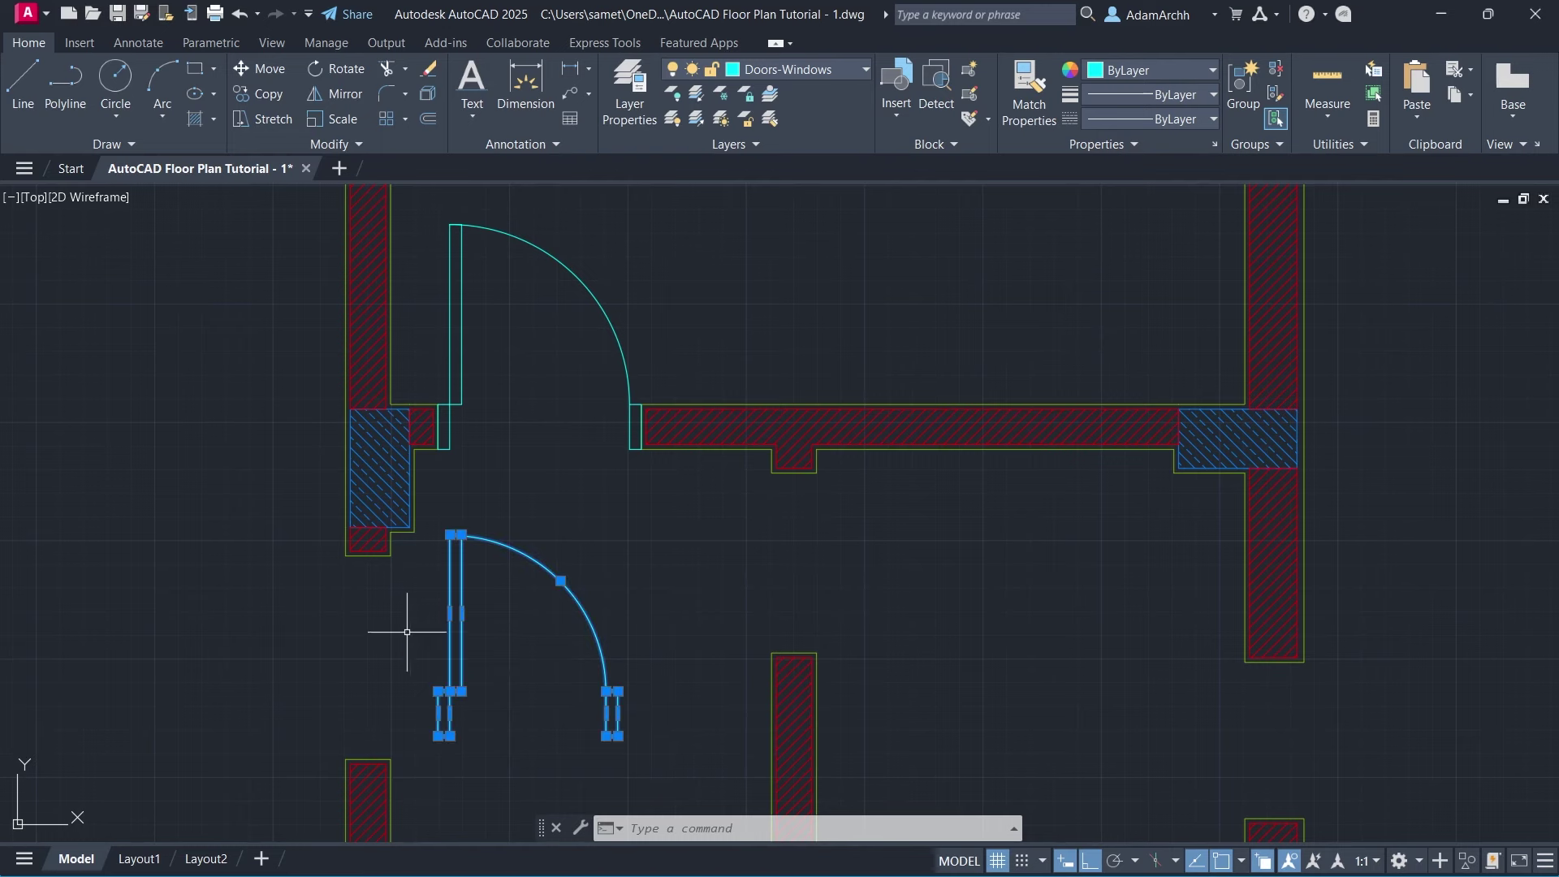
pyautogui.write('b')
pyautogui.press('Return')
pyautogui.write('80')
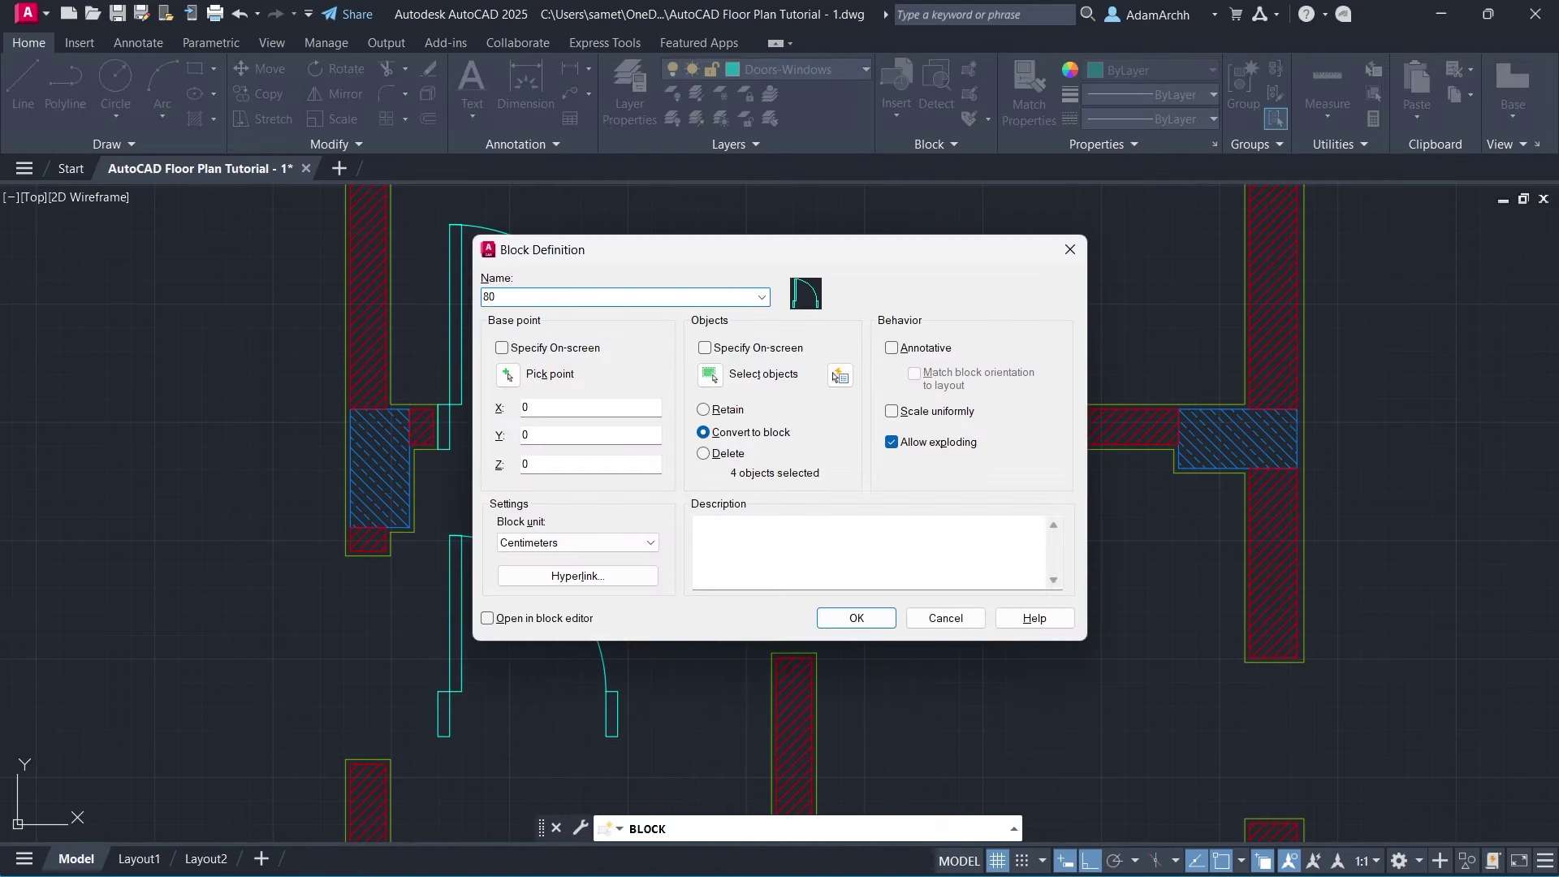
pyautogui.write('cm_Door')
pyautogui.click(507, 375)
pyautogui.click(449, 692)
# Create the 80cm_Door block, place it in the horizontal wall opening and rotate it 90°.
pyautogui.press('Return')
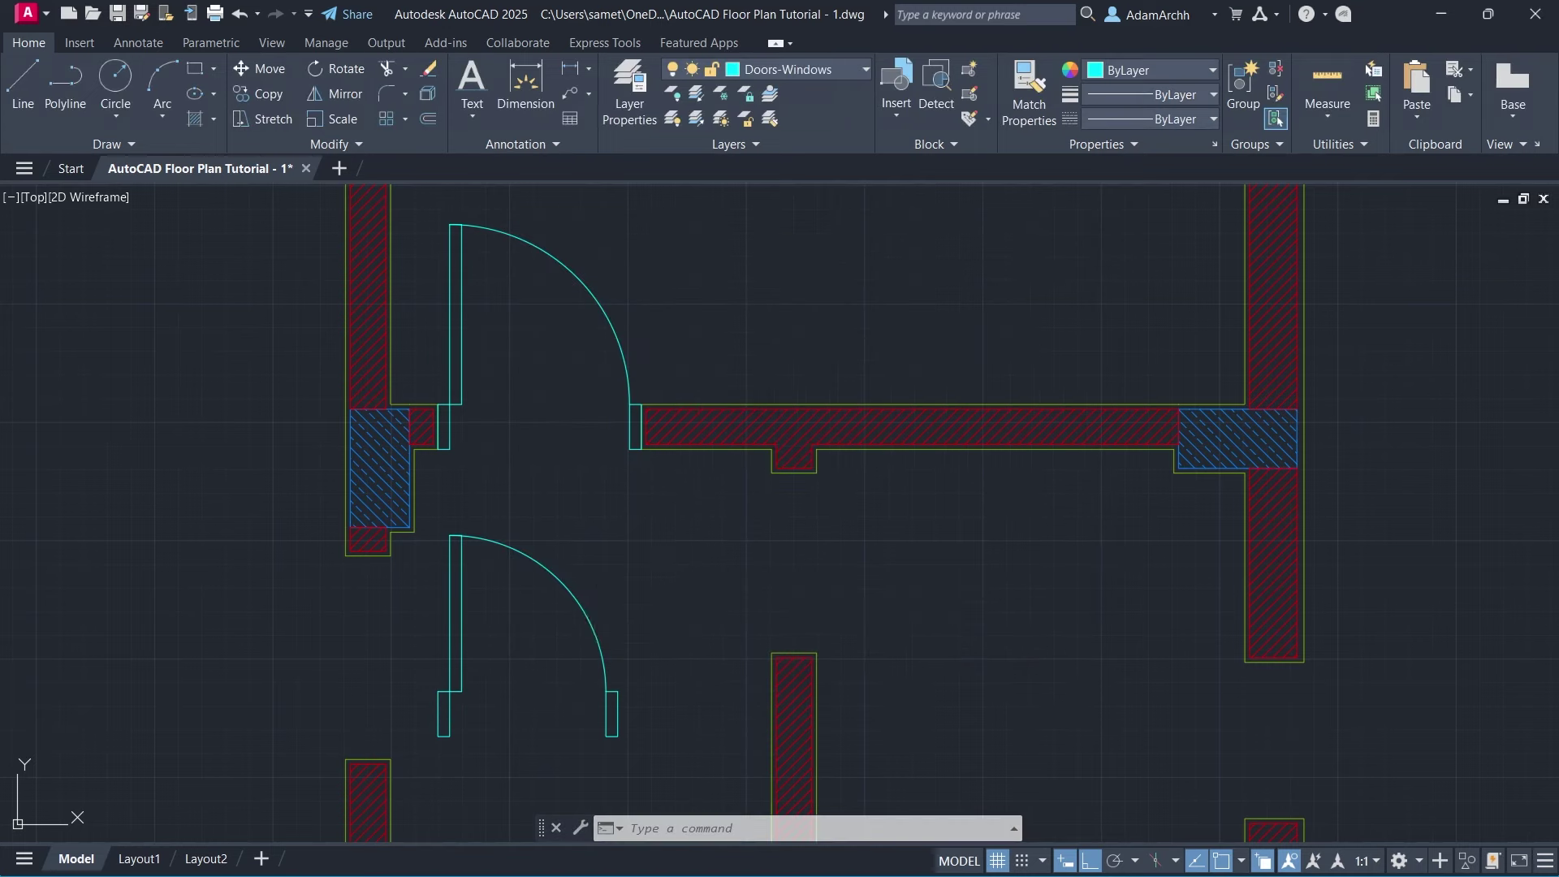
pyautogui.click(438, 690)
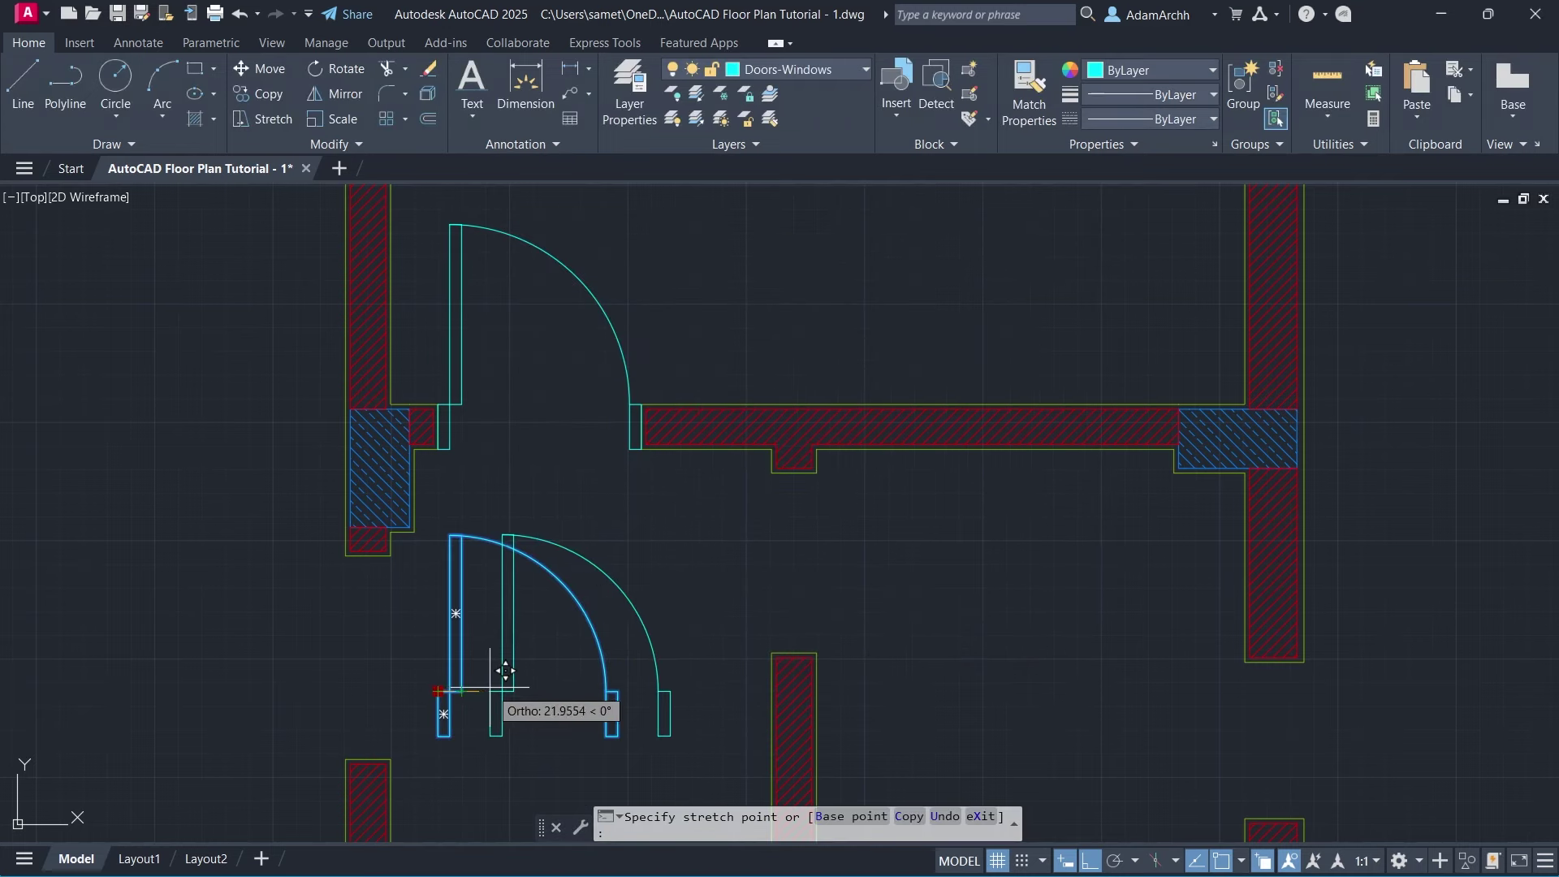
pyautogui.click(817, 474)
pyautogui.press('Return')
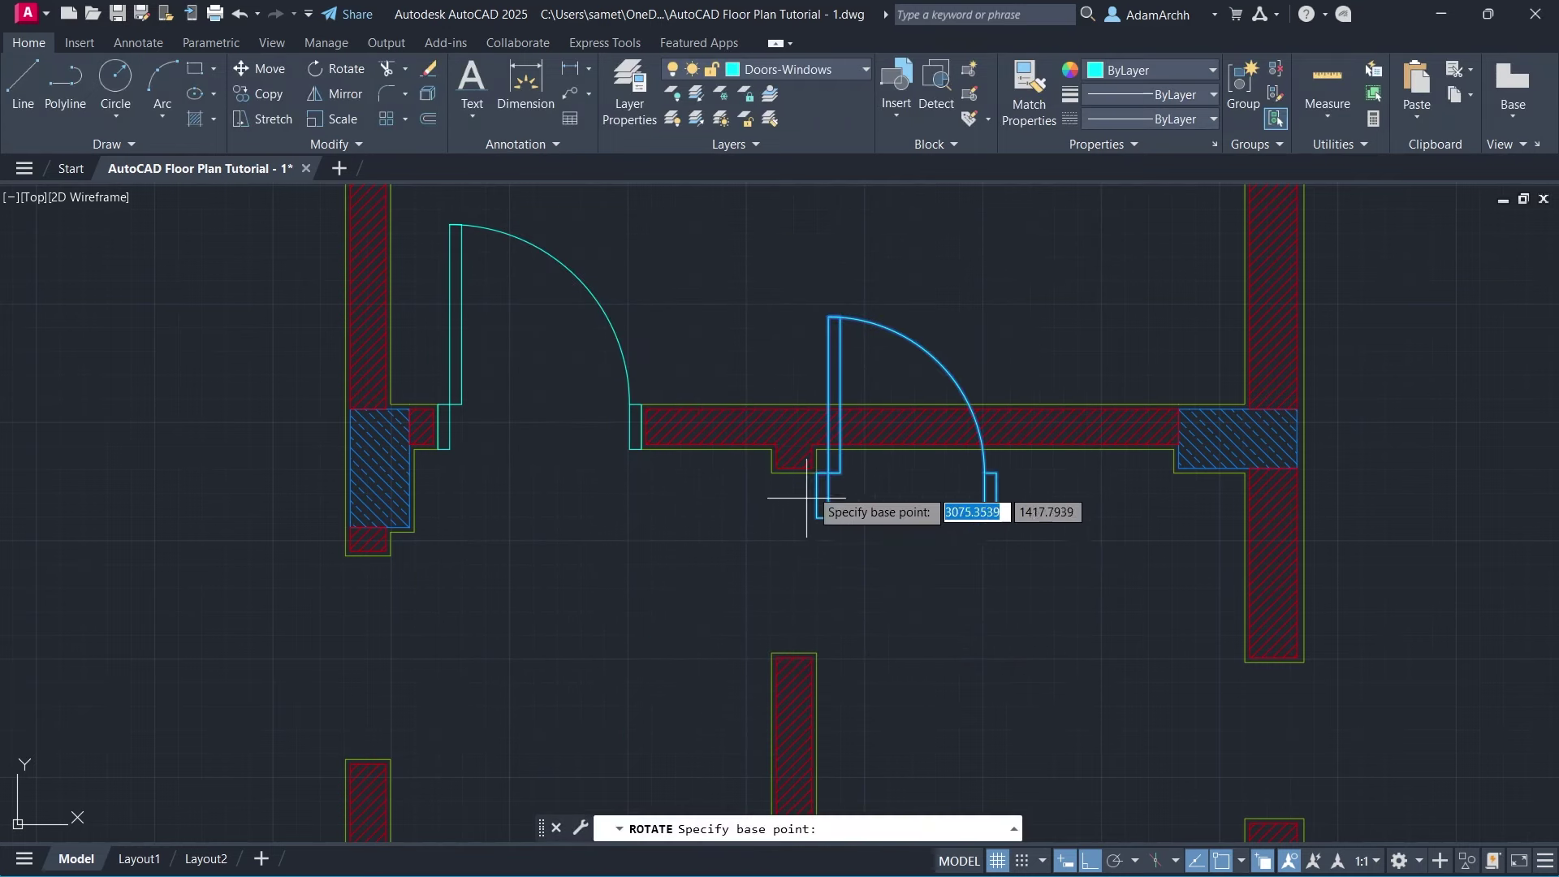
pyautogui.click(817, 473)
pyautogui.click(912, 679)
# Copy the upper 90cm door into the lower-left opening, rotated 90° into the left wall.
pyautogui.click(629, 386)
pyautogui.write('c')
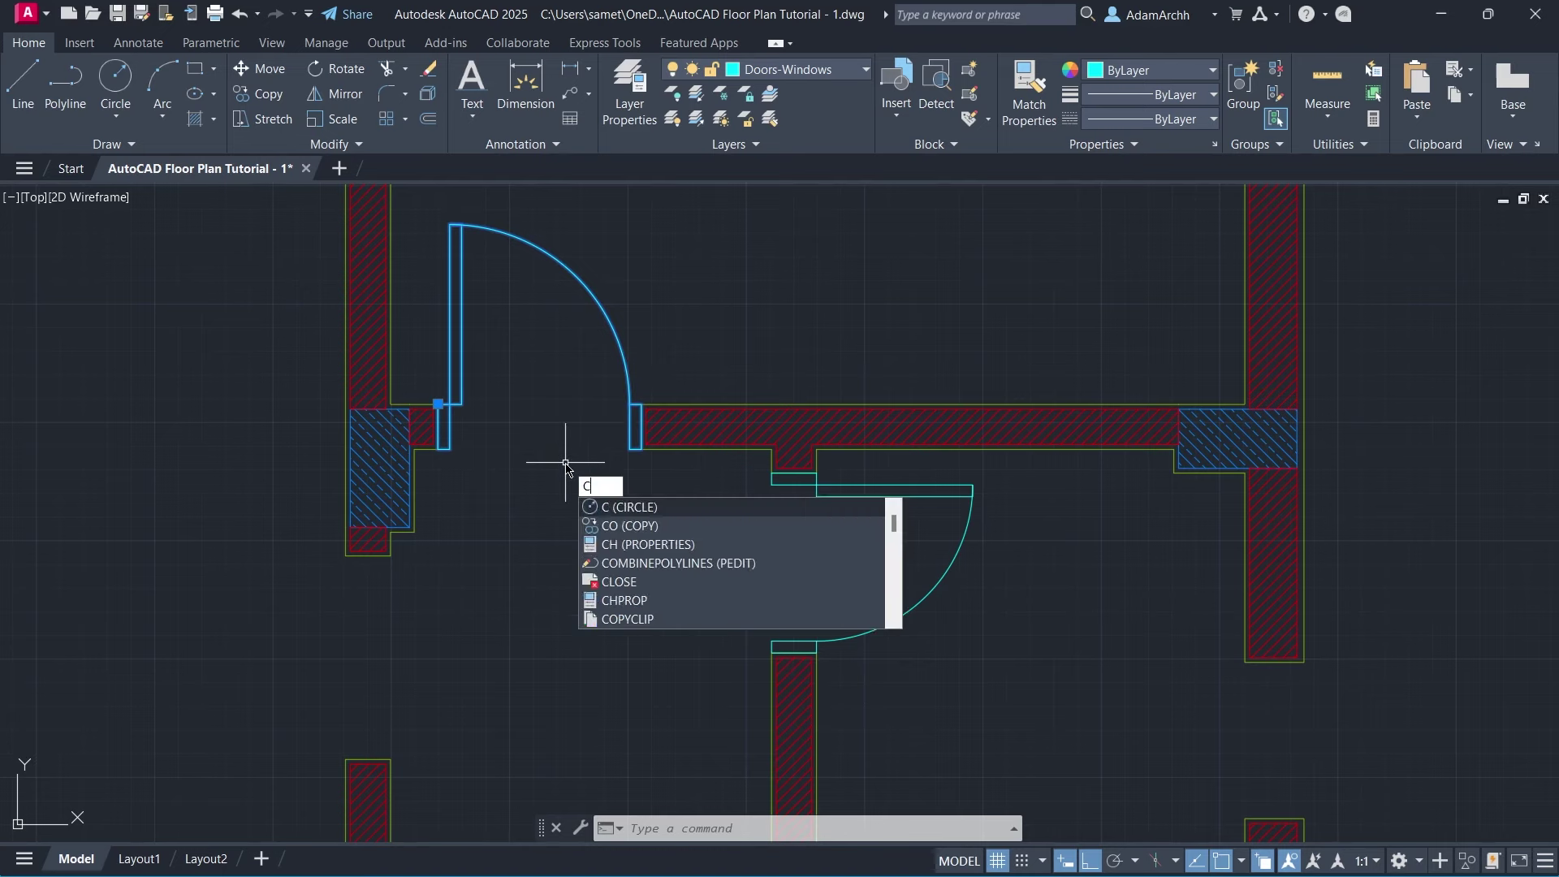
pyautogui.write('o')
pyautogui.press('Return')
pyautogui.click(438, 404)
pyautogui.click(347, 755)
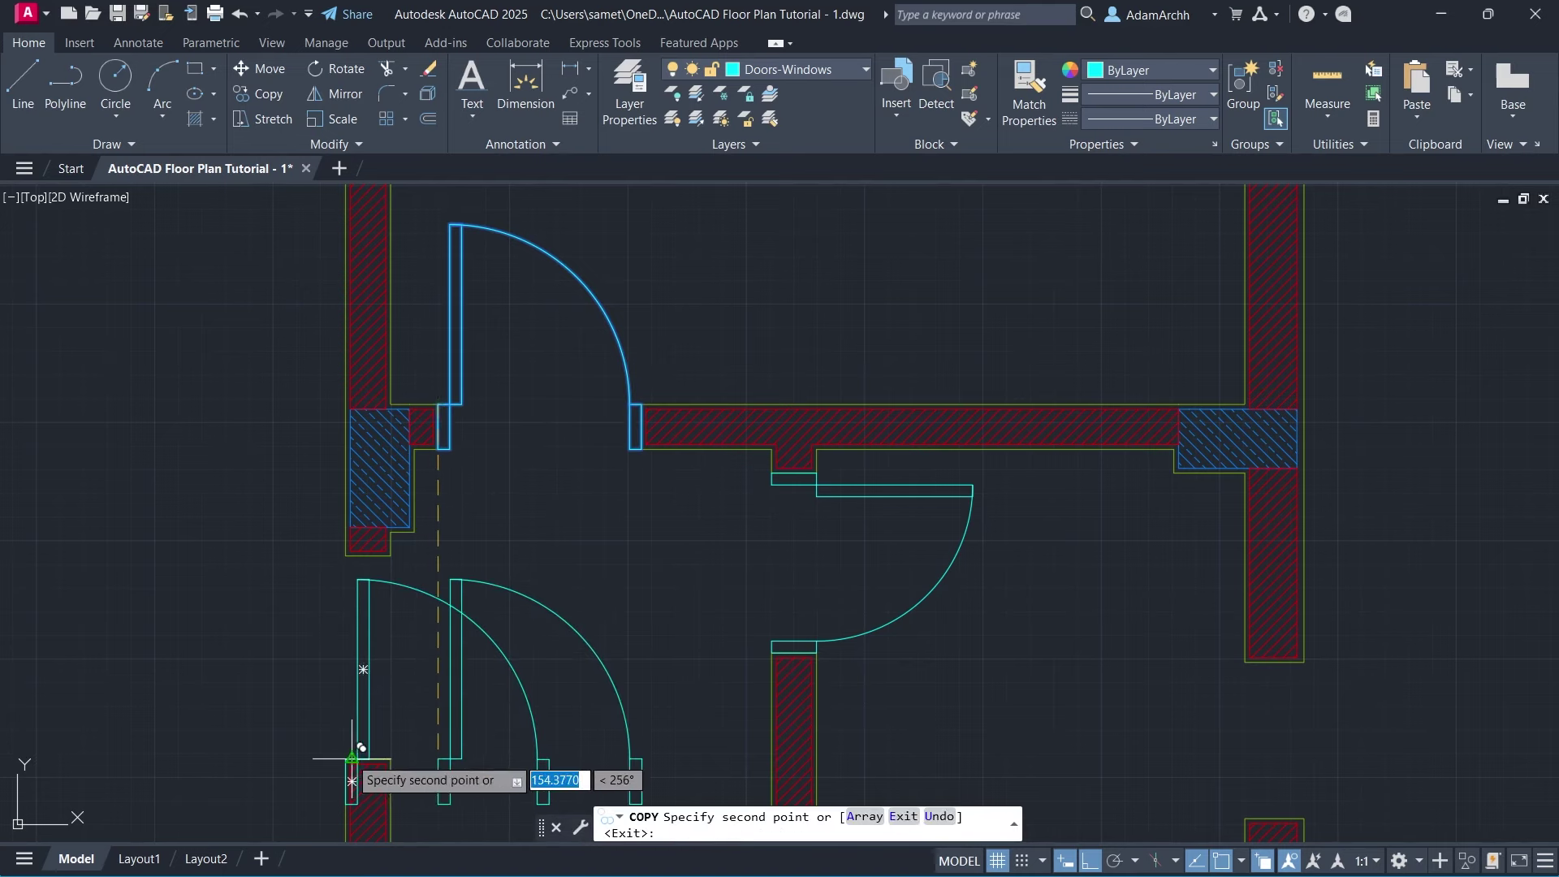
pyautogui.press('Return')
pyautogui.press('Return')
pyautogui.click(348, 754)
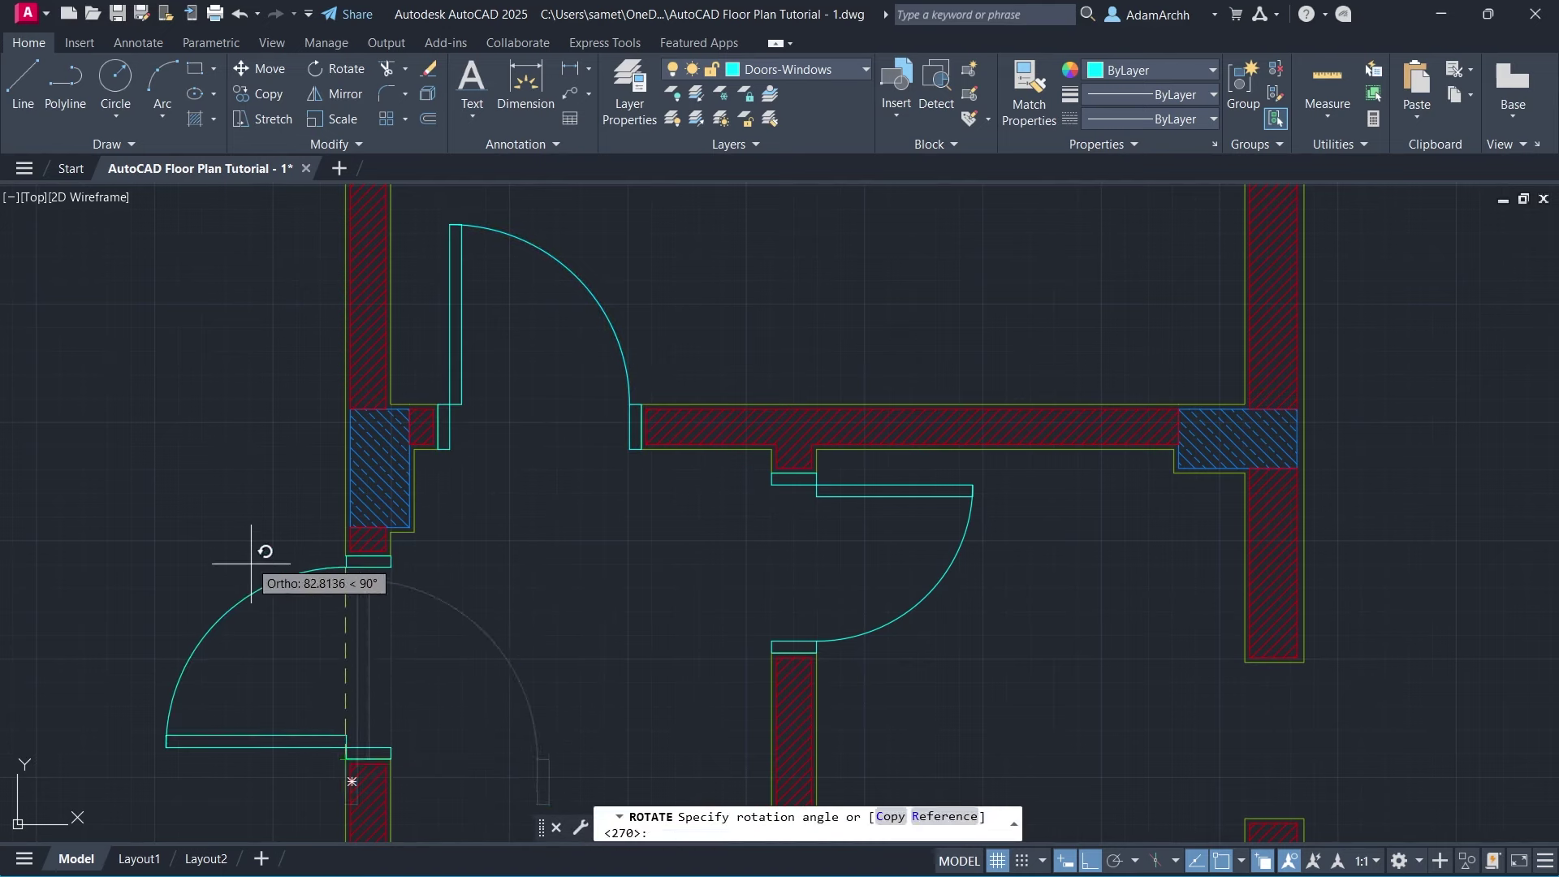
pyautogui.click(260, 546)
# Copy the inner-wall door down into the lower opening.
pyautogui.moveTo(288, 629); pyautogui.dragTo(463, 511, button='middle')
pyautogui.moveTo(869, 664); pyautogui.dragTo(808, 581, button='middle')
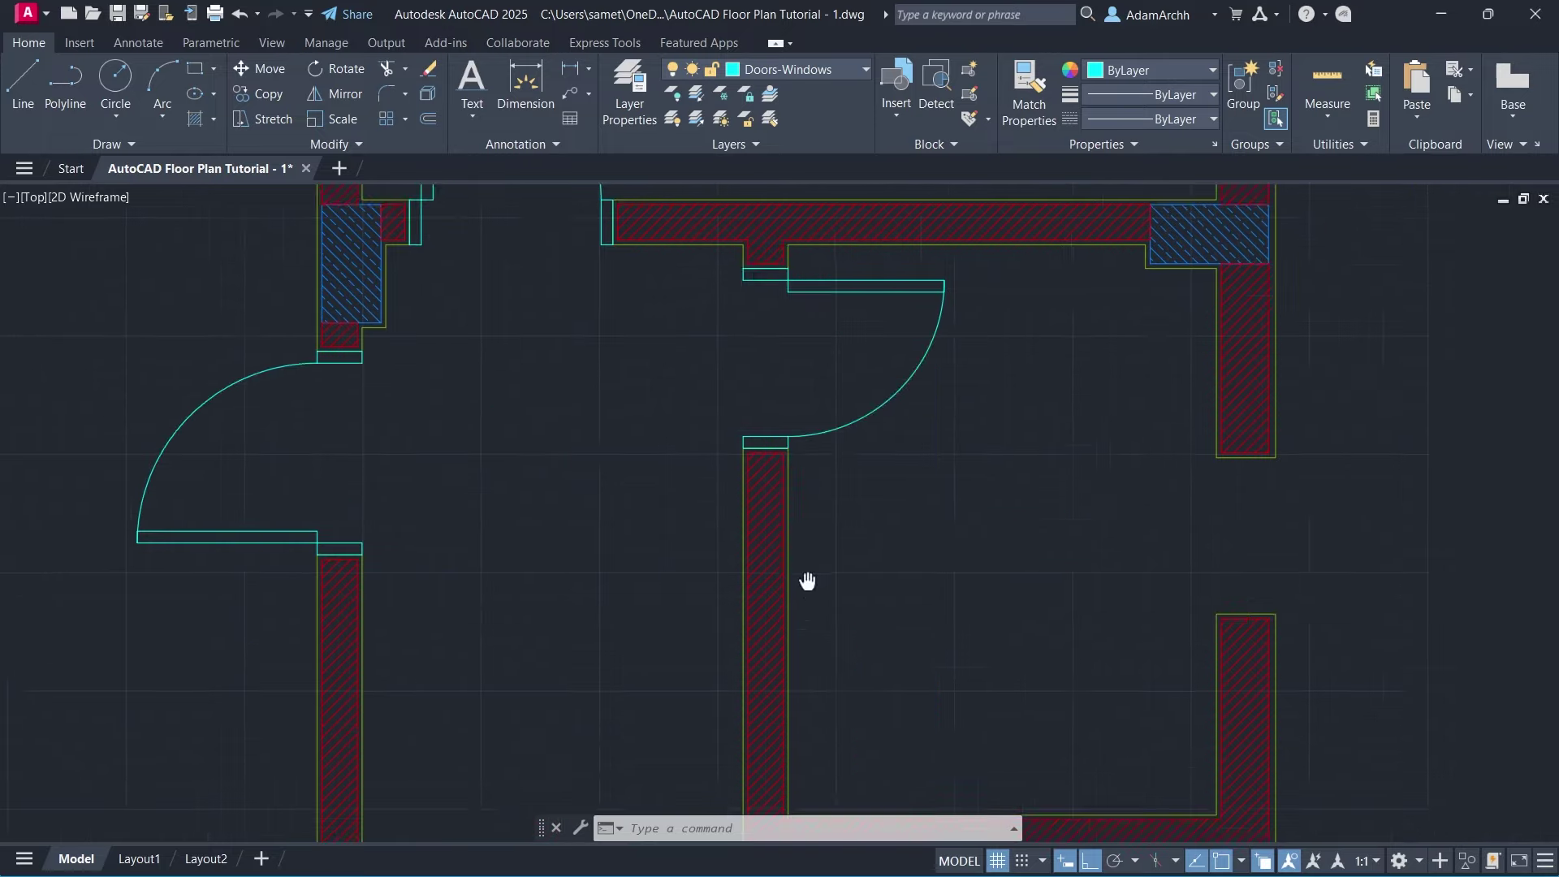
pyautogui.scroll(-2, 634, 546)
pyautogui.press('Return')
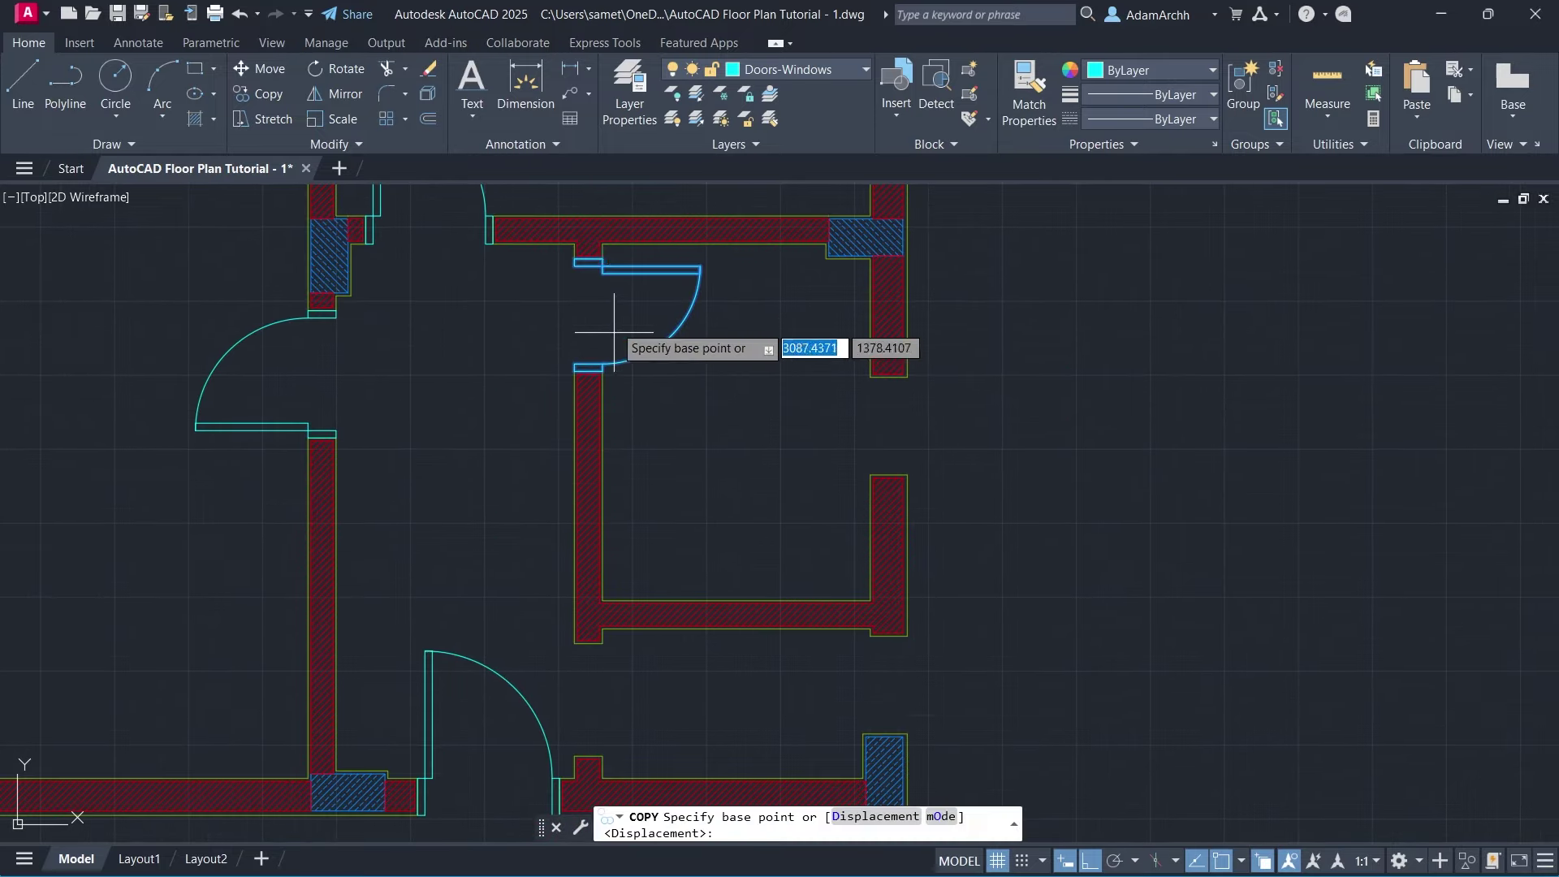
pyautogui.click(602, 266)
pyautogui.click(603, 643)
pyautogui.press('Return')
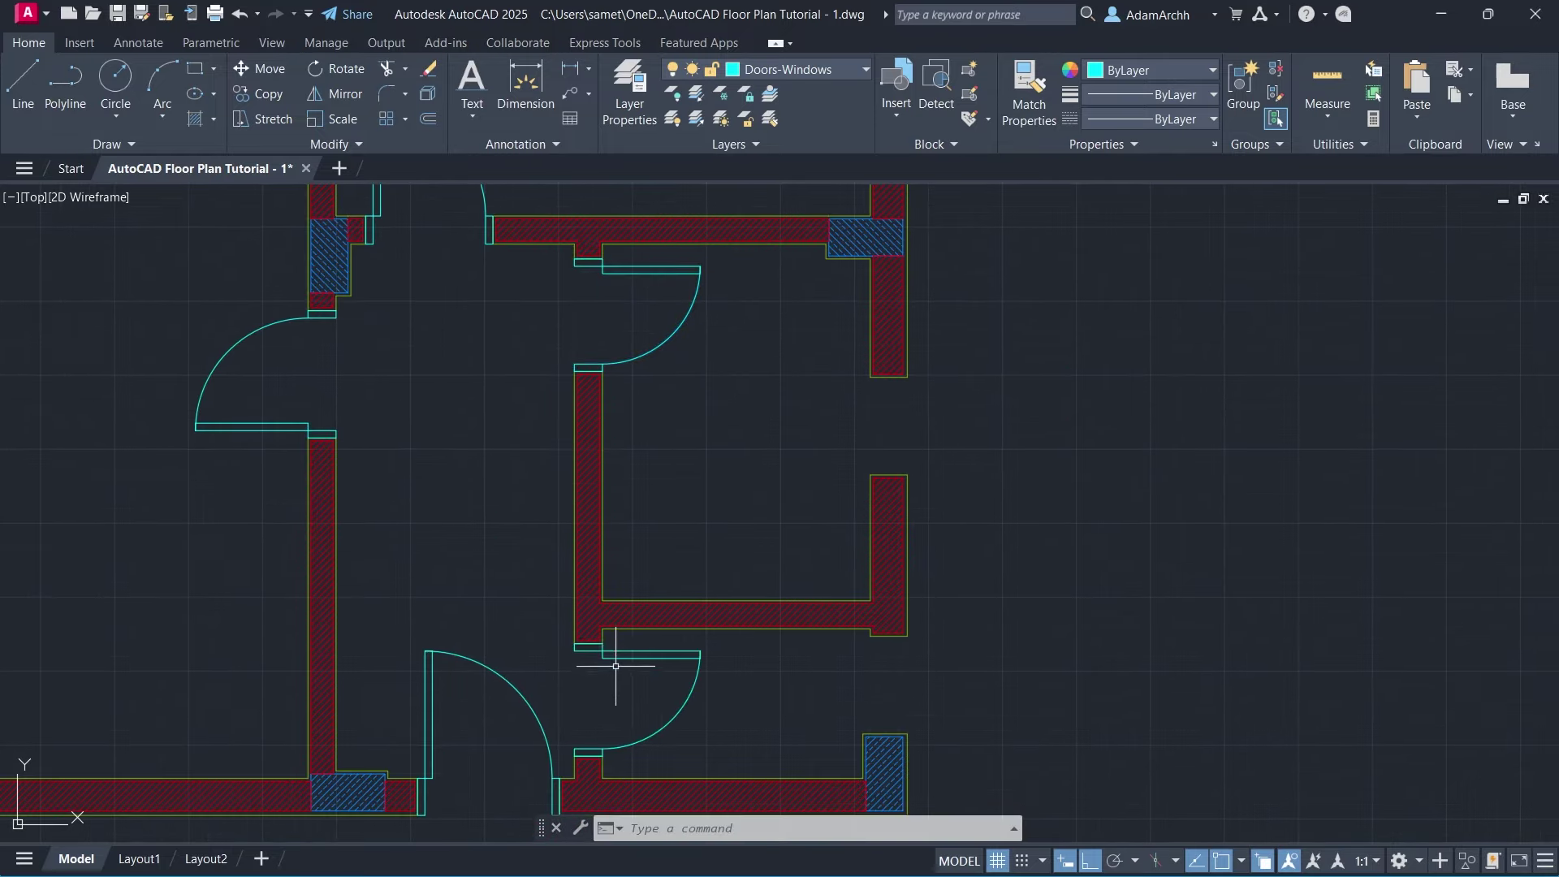
# Mirror the copied door across the opening's middle, erasing the original.
pyautogui.scroll(4, 603, 649)
pyautogui.press('Return')
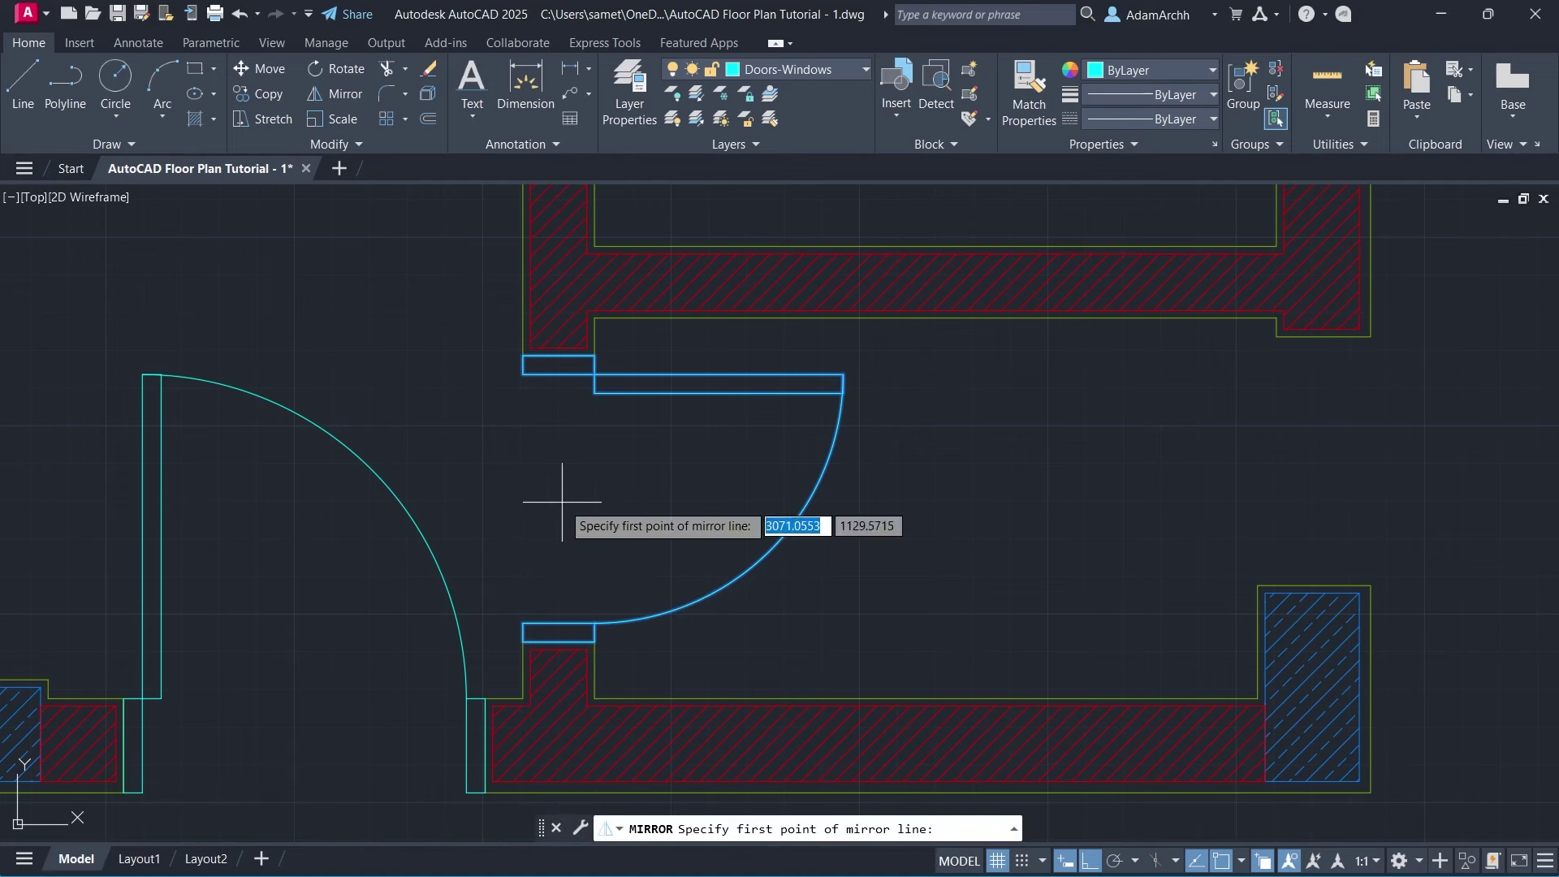
pyautogui.click(559, 632)
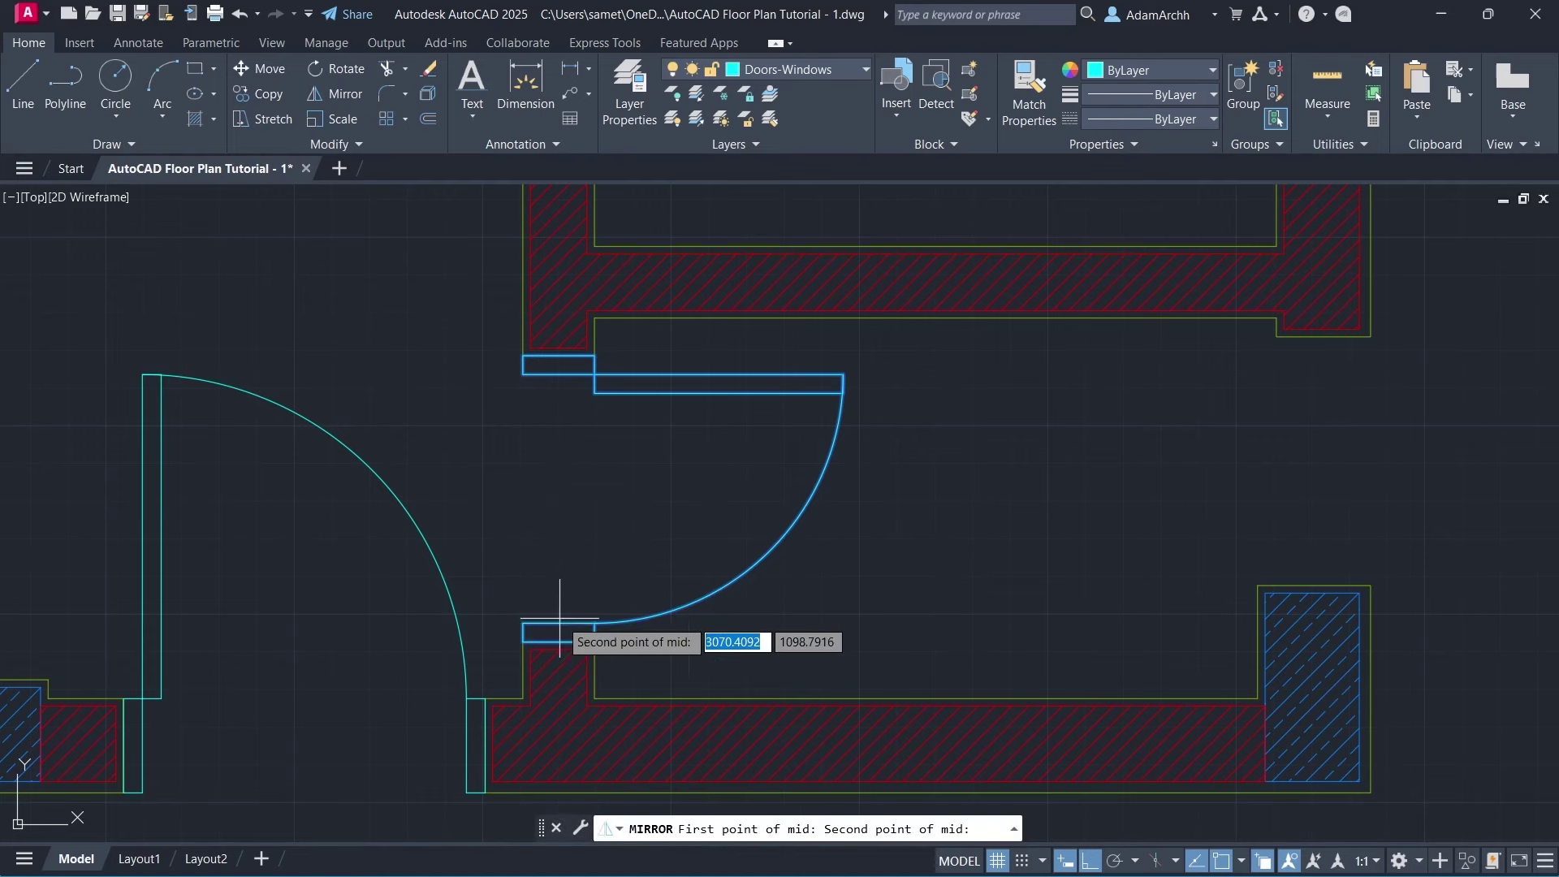
pyautogui.click(558, 365)
pyautogui.click(1037, 538)
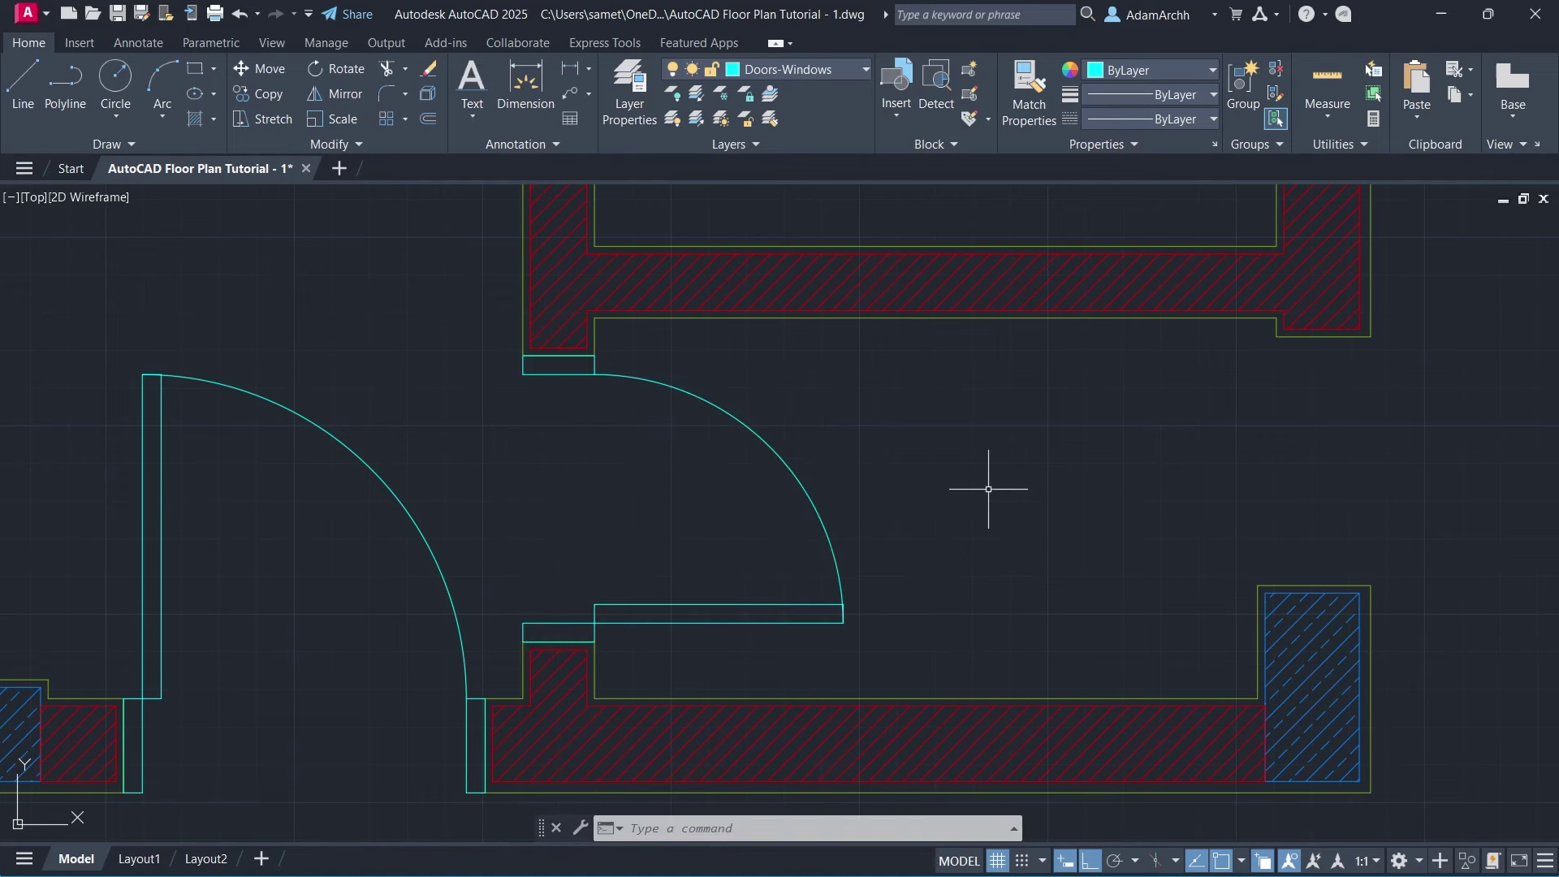
pyautogui.scroll(-5, 988, 489)
pyautogui.moveTo(904, 348); pyautogui.dragTo(857, 476, button='middle')
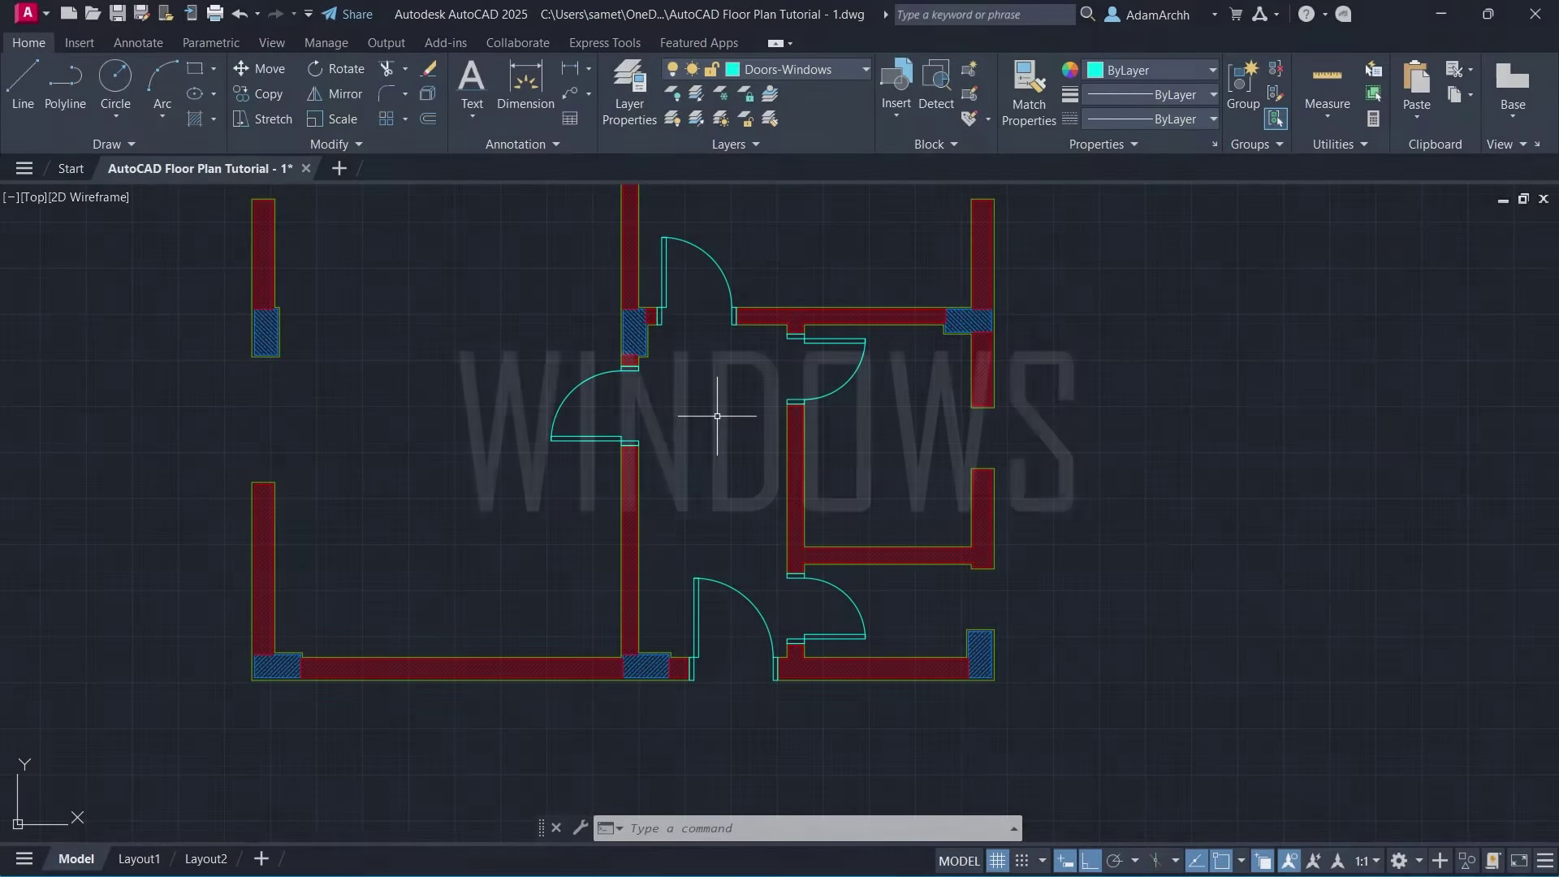
# Draw a rectangle spanning the full window opening.
pyautogui.scroll(2, 532, 518)
pyautogui.scroll(5, 382, 330)
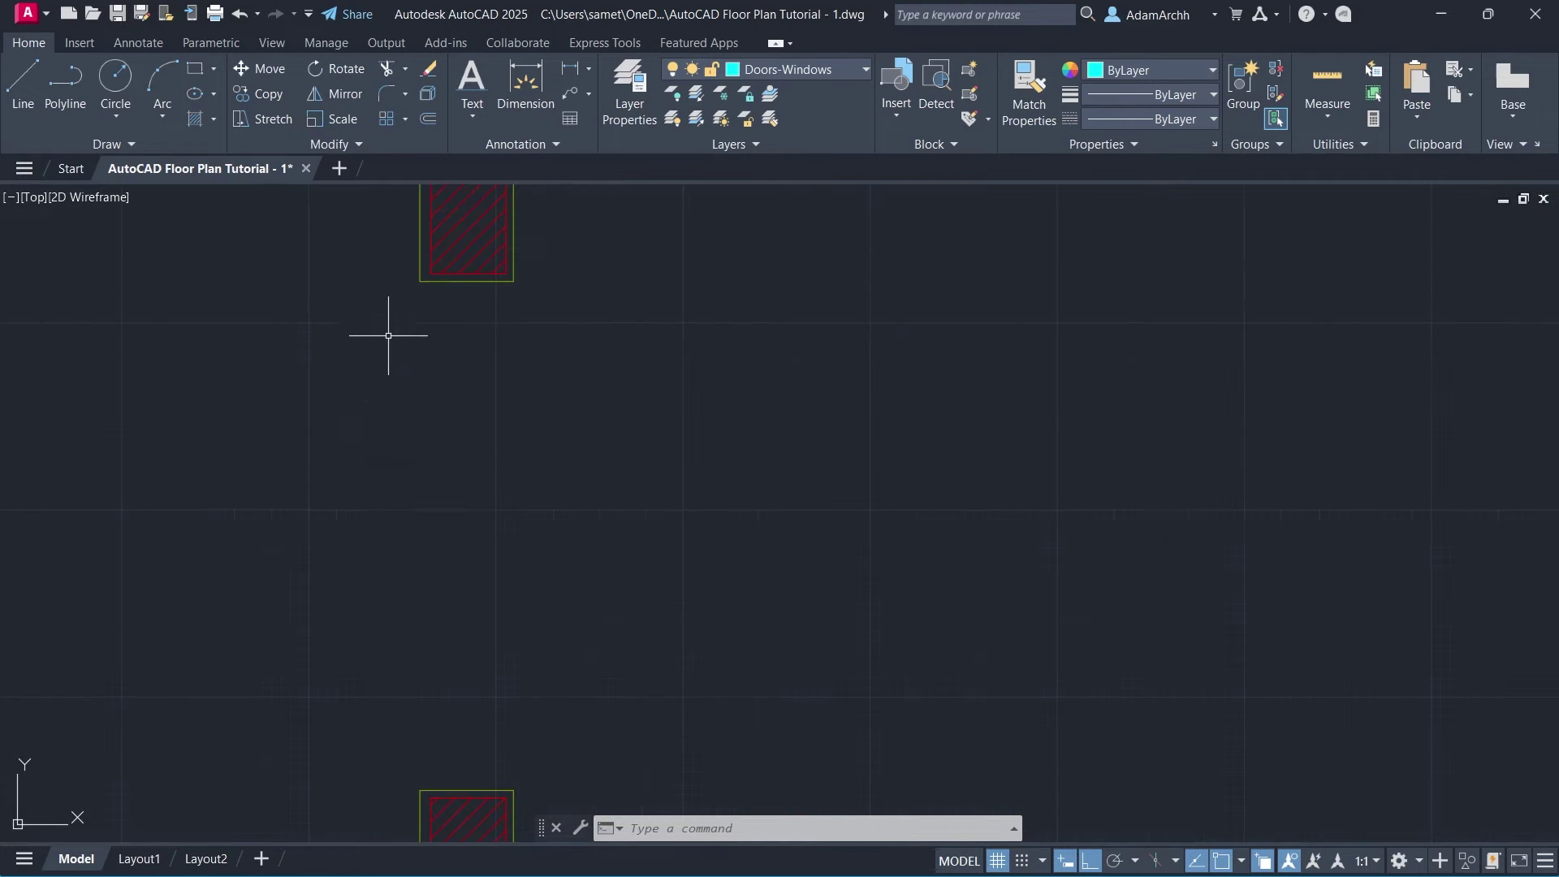
pyautogui.write('rec')
pyautogui.press('Return')
pyautogui.click(397, 775)
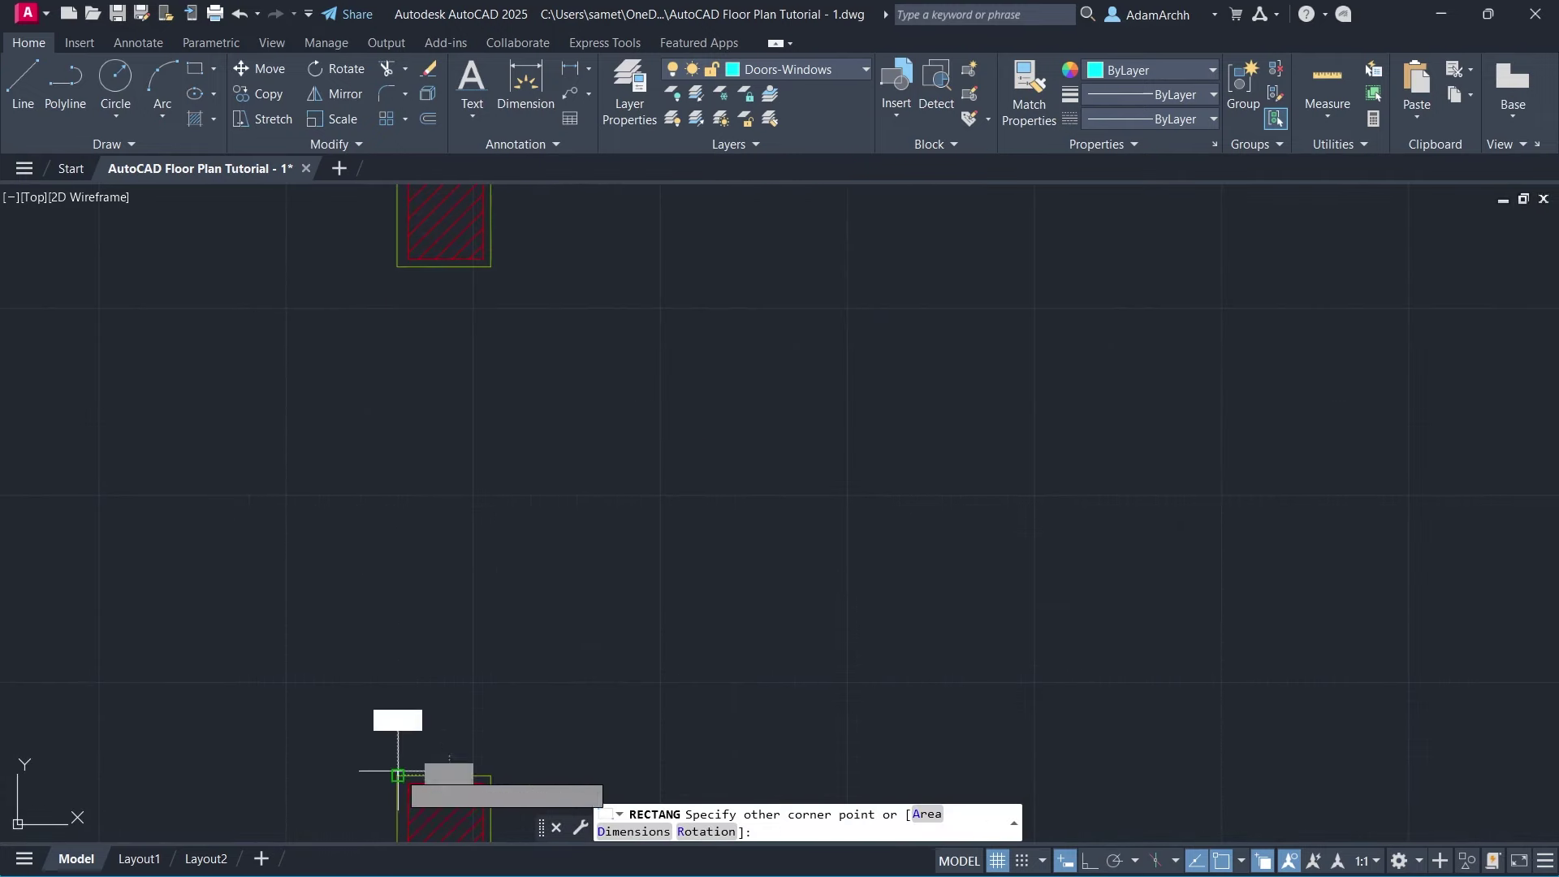
pyautogui.click(490, 267)
# Draw a small square and move it to the bottom of the opening.
pyautogui.press('space')
pyautogui.click(421, 662)
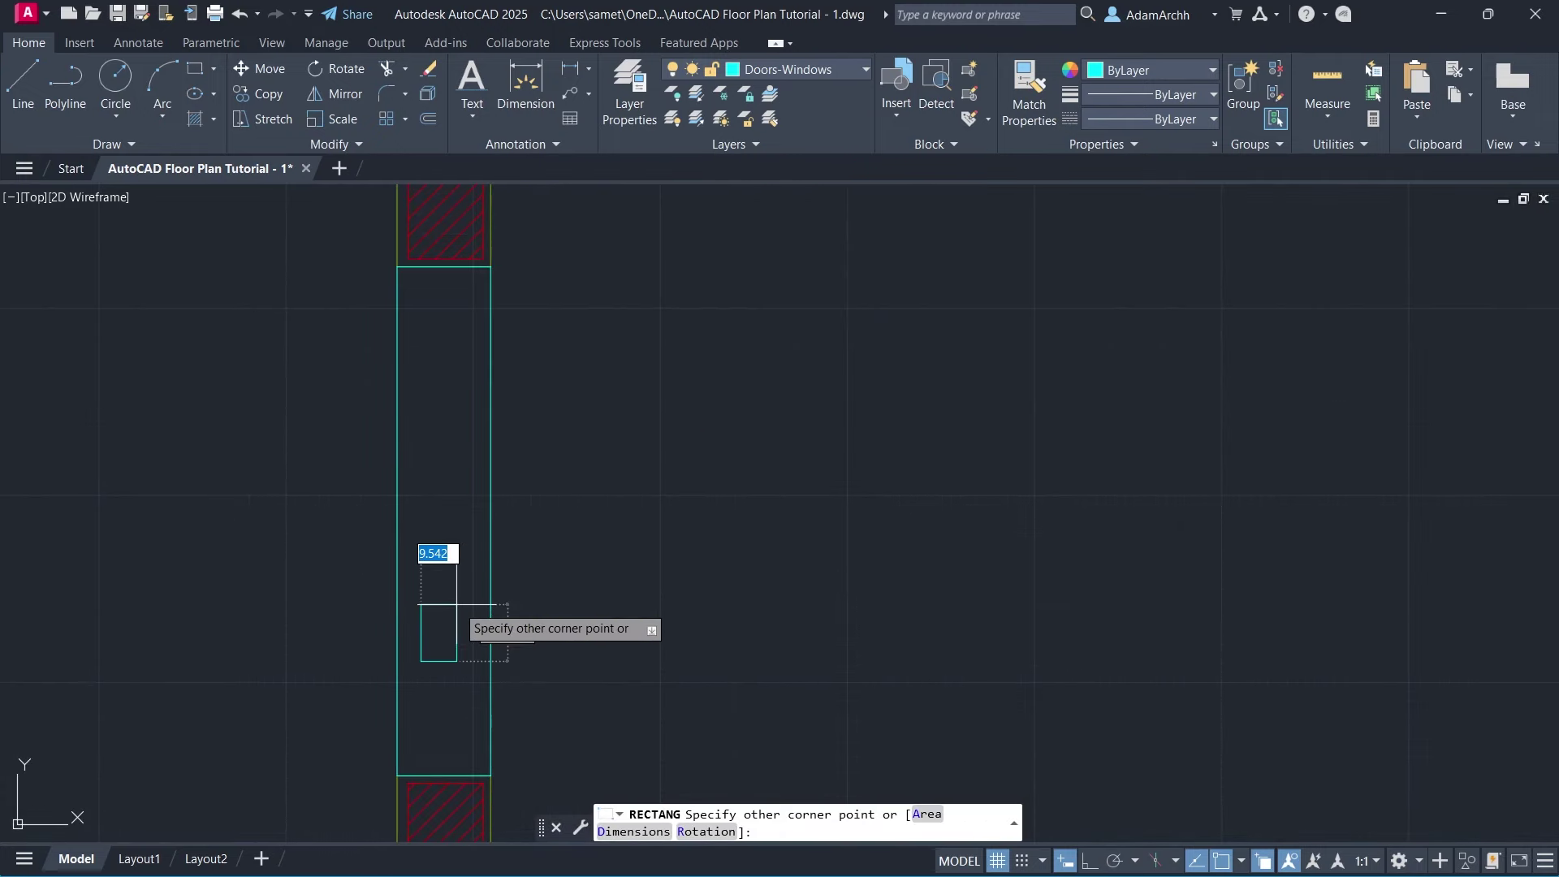
pyautogui.click(444, 640)
pyautogui.write('m')
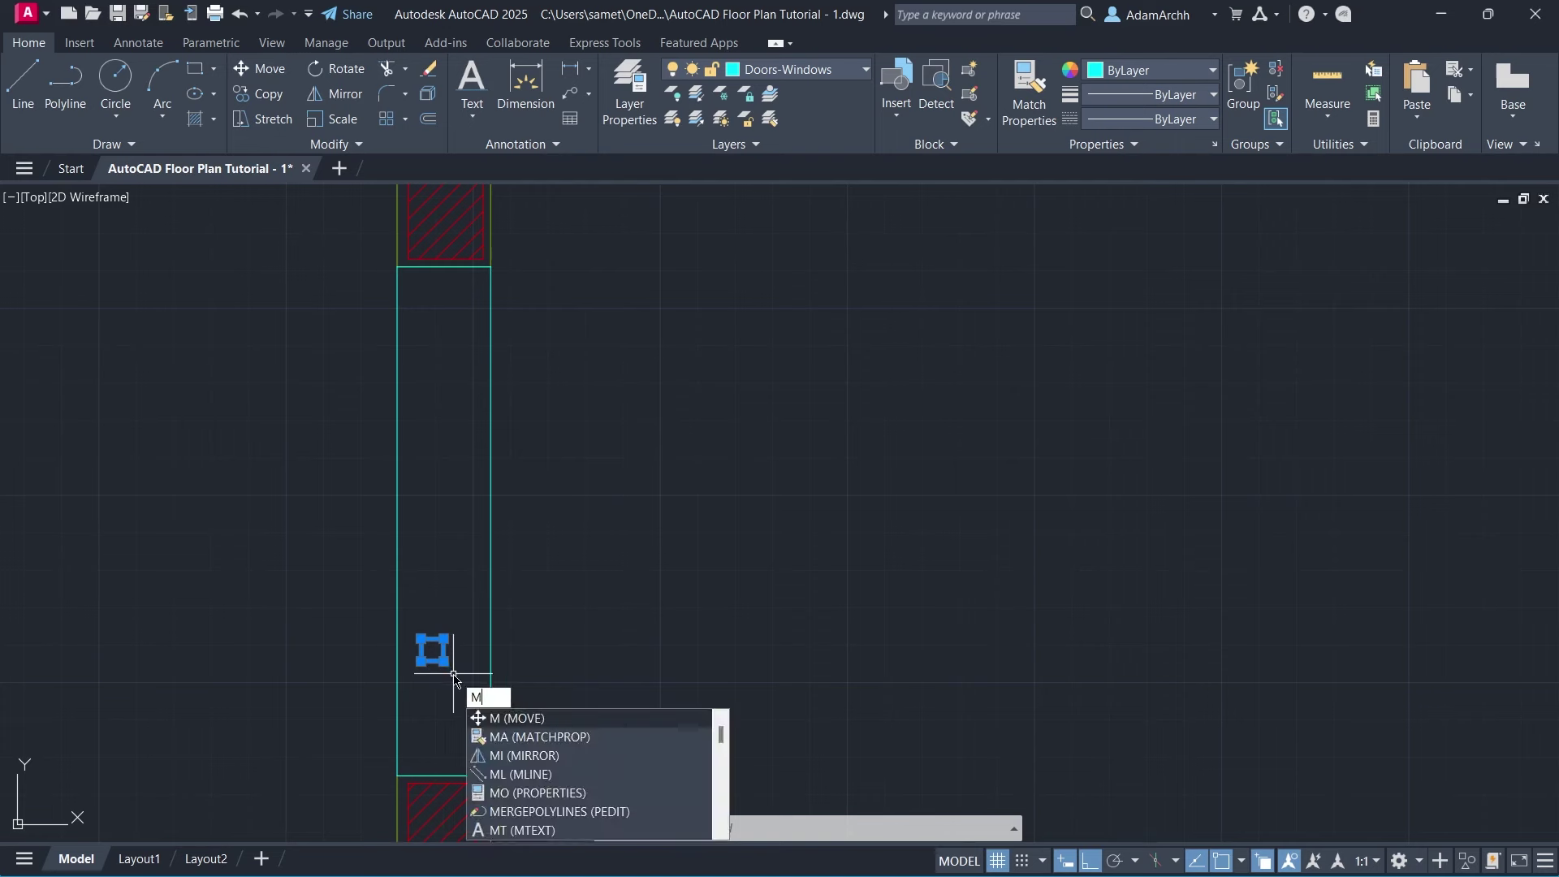
pyautogui.press('Return')
pyautogui.click(432, 661)
pyautogui.click(445, 770)
# Copy the small square to the middle and top of the opening.
pyautogui.write('o')
pyautogui.press('Return')
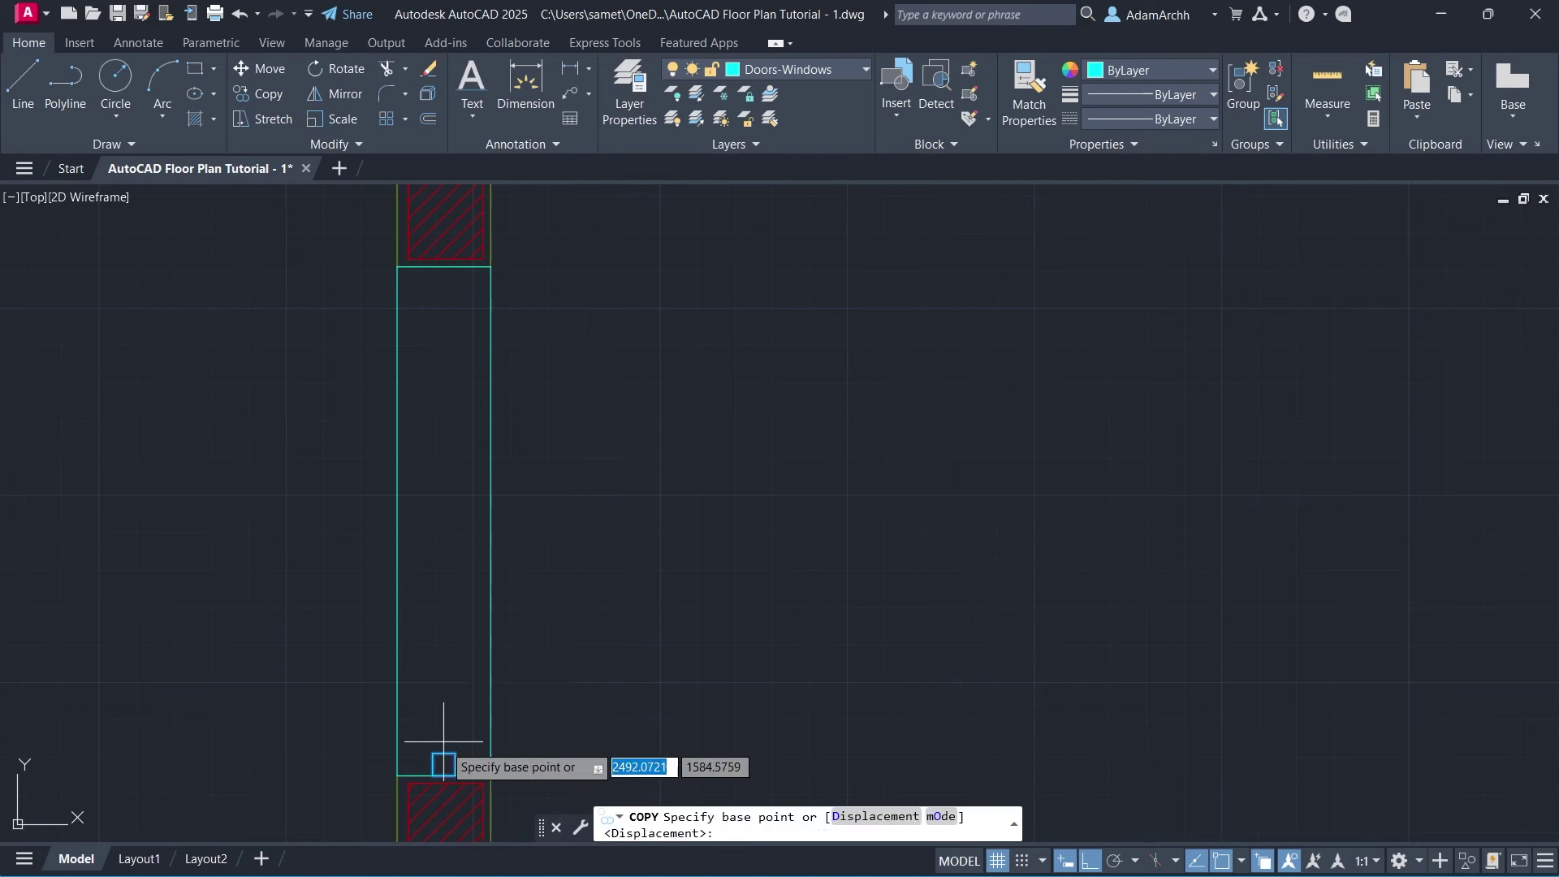
pyautogui.click(443, 764)
pyautogui.press('Return')
pyautogui.press('space')
pyautogui.click(443, 521)
pyautogui.press('Return')
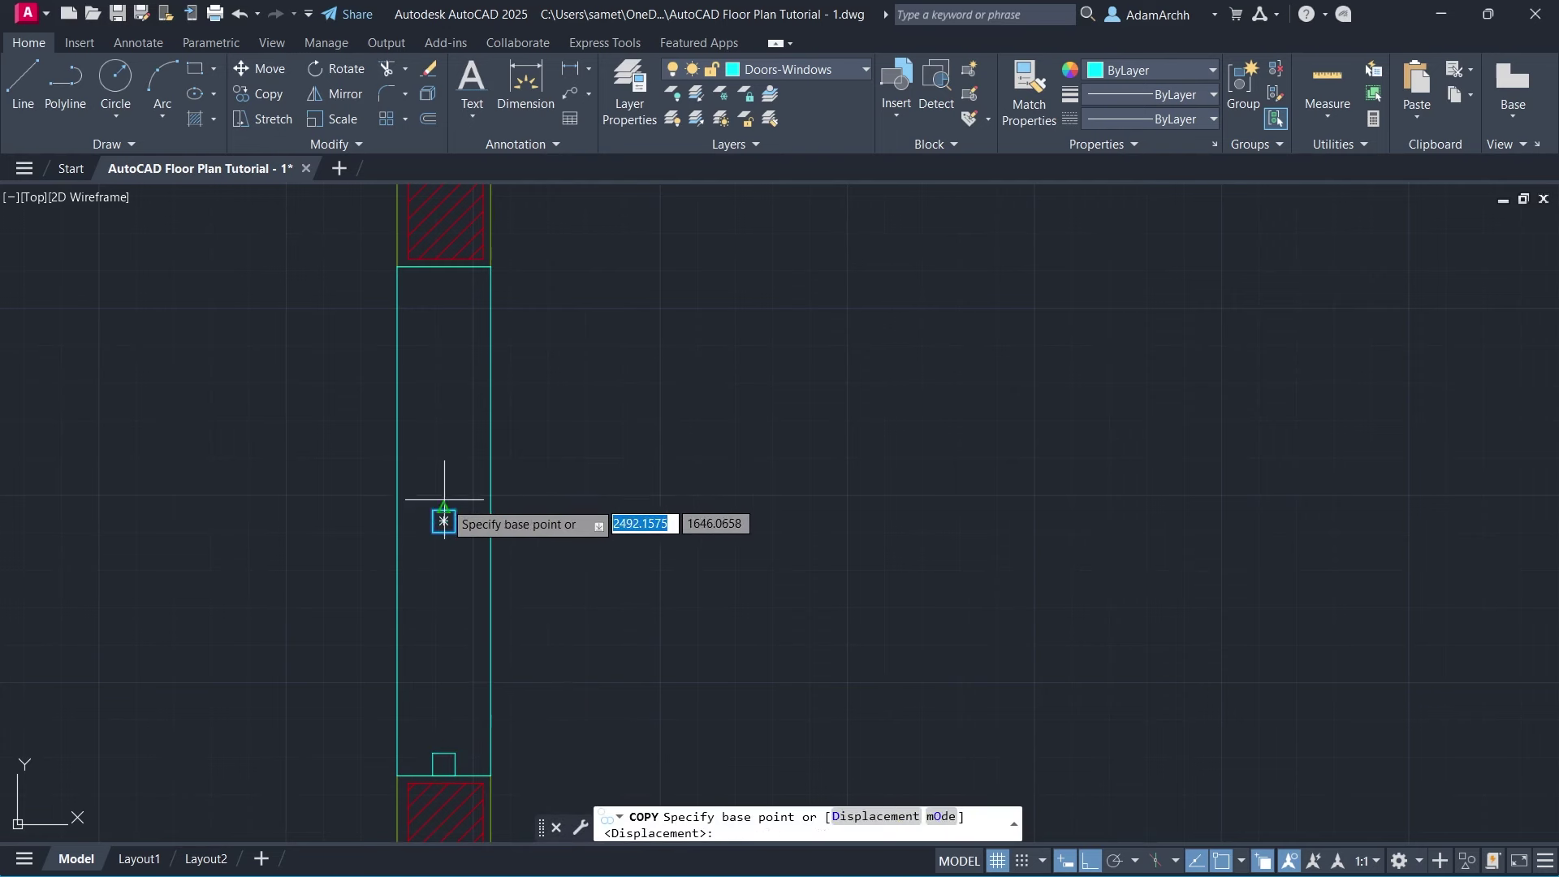
pyautogui.click(443, 279)
pyautogui.press('Return')
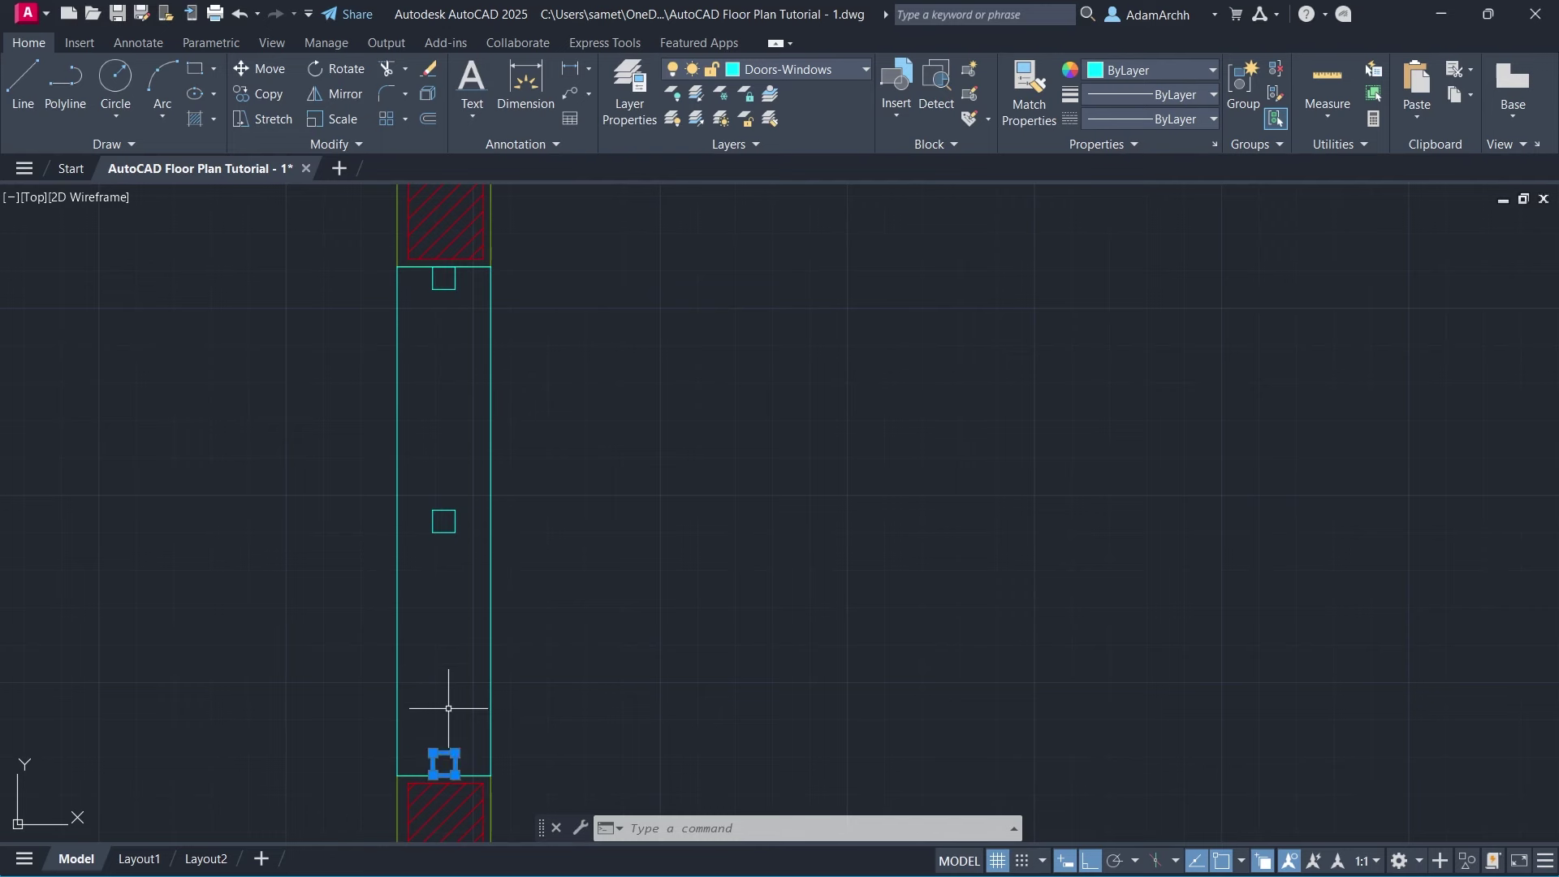
pyautogui.write('co')
pyautogui.press('Return')
pyautogui.click(443, 764)
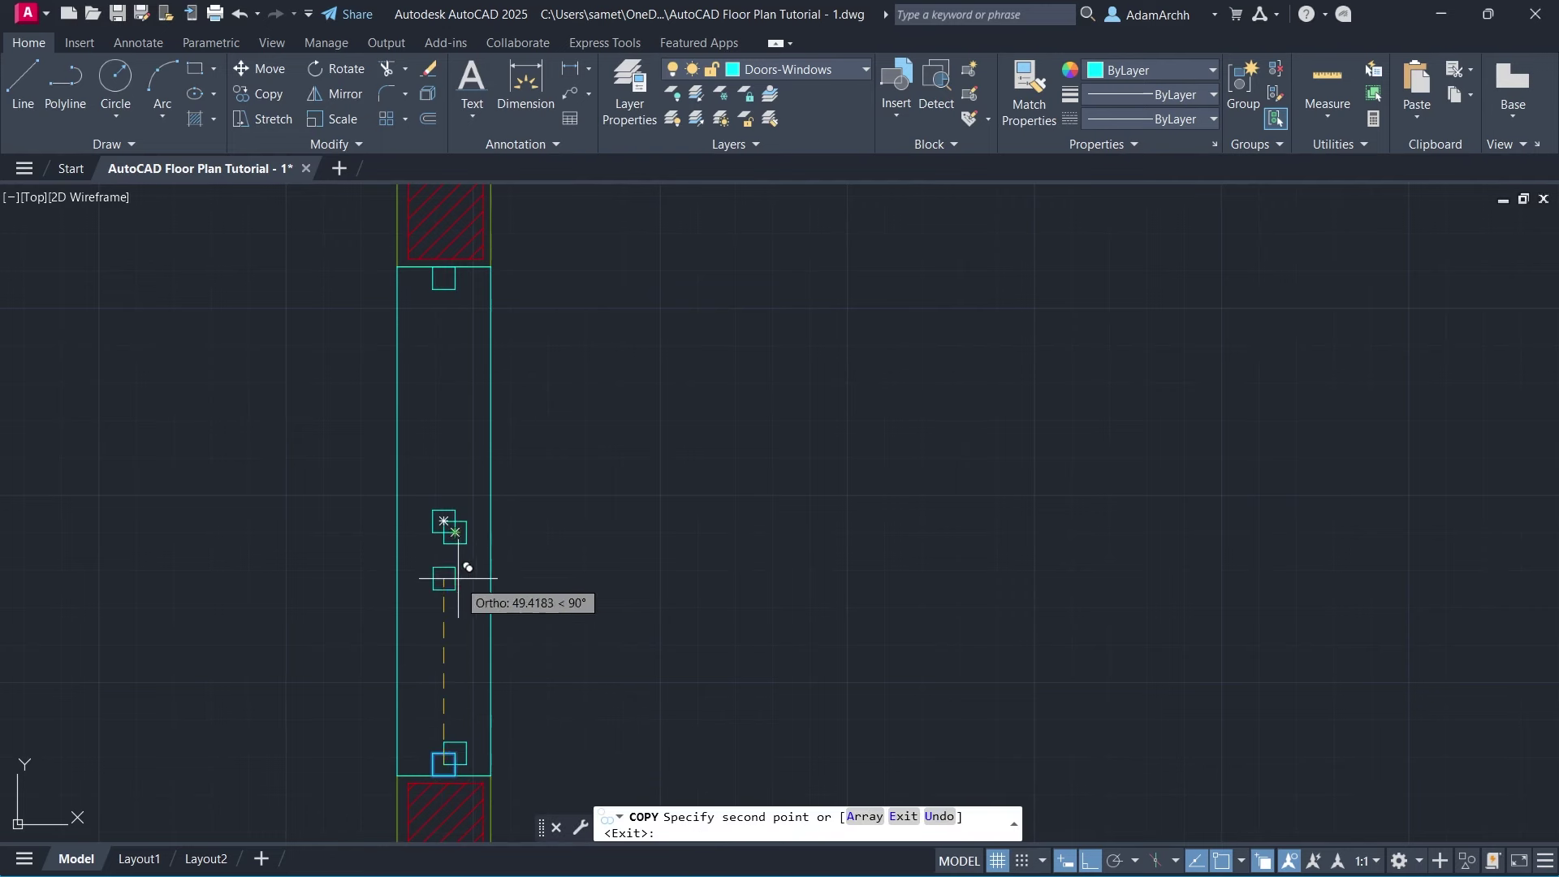
# Draw the first pane line starting at the bottom square.
pyautogui.press('Return')
pyautogui.write('tr')
pyautogui.press('Return')
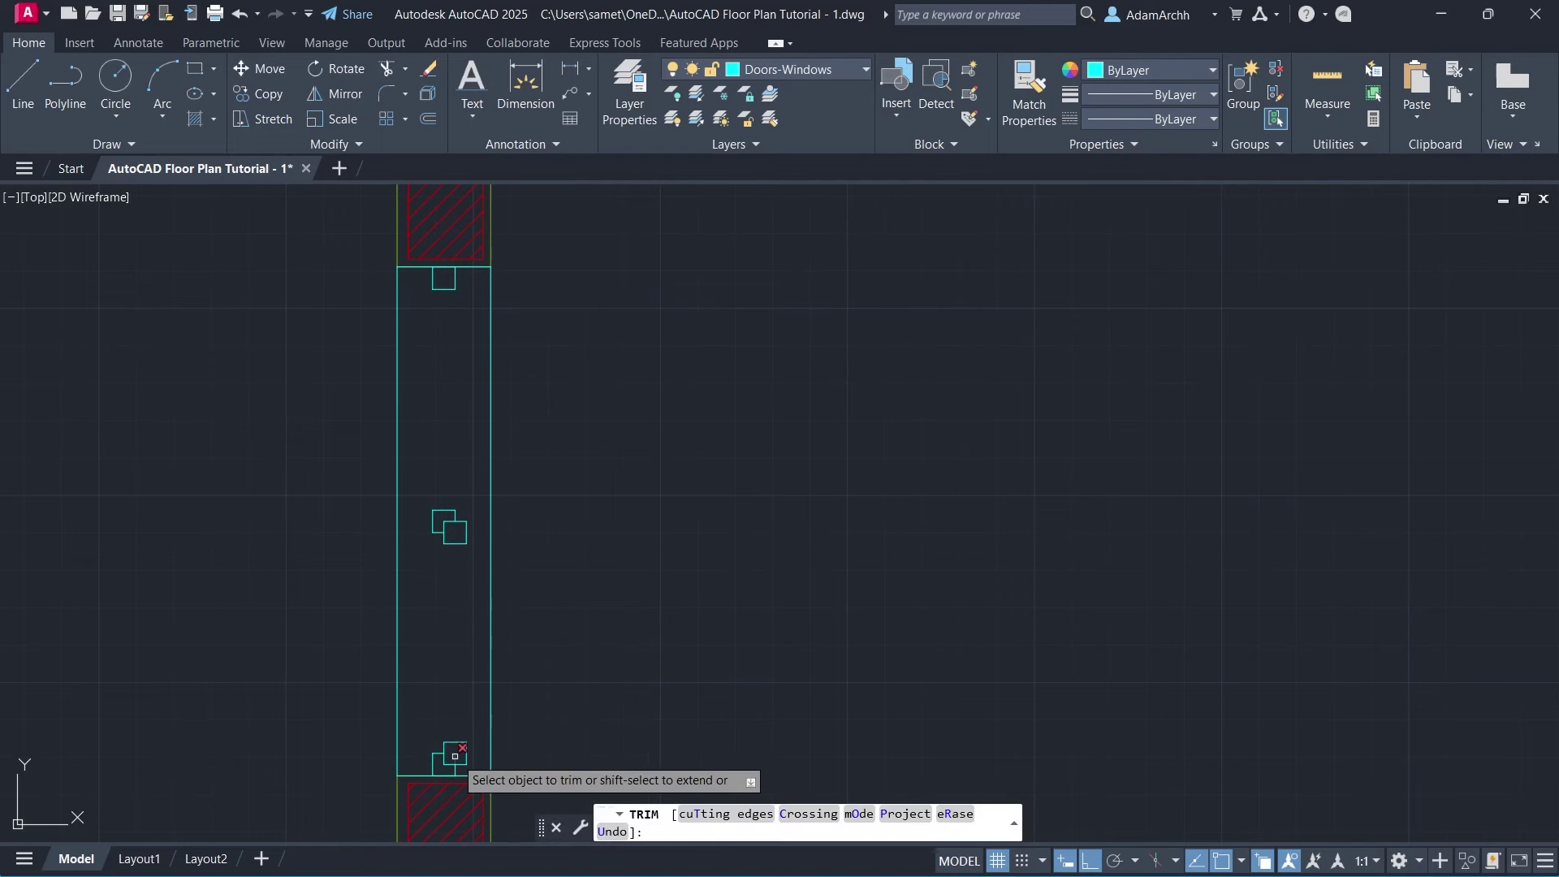
pyautogui.press('Escape')
pyautogui.press('Return')
pyautogui.click(444, 740)
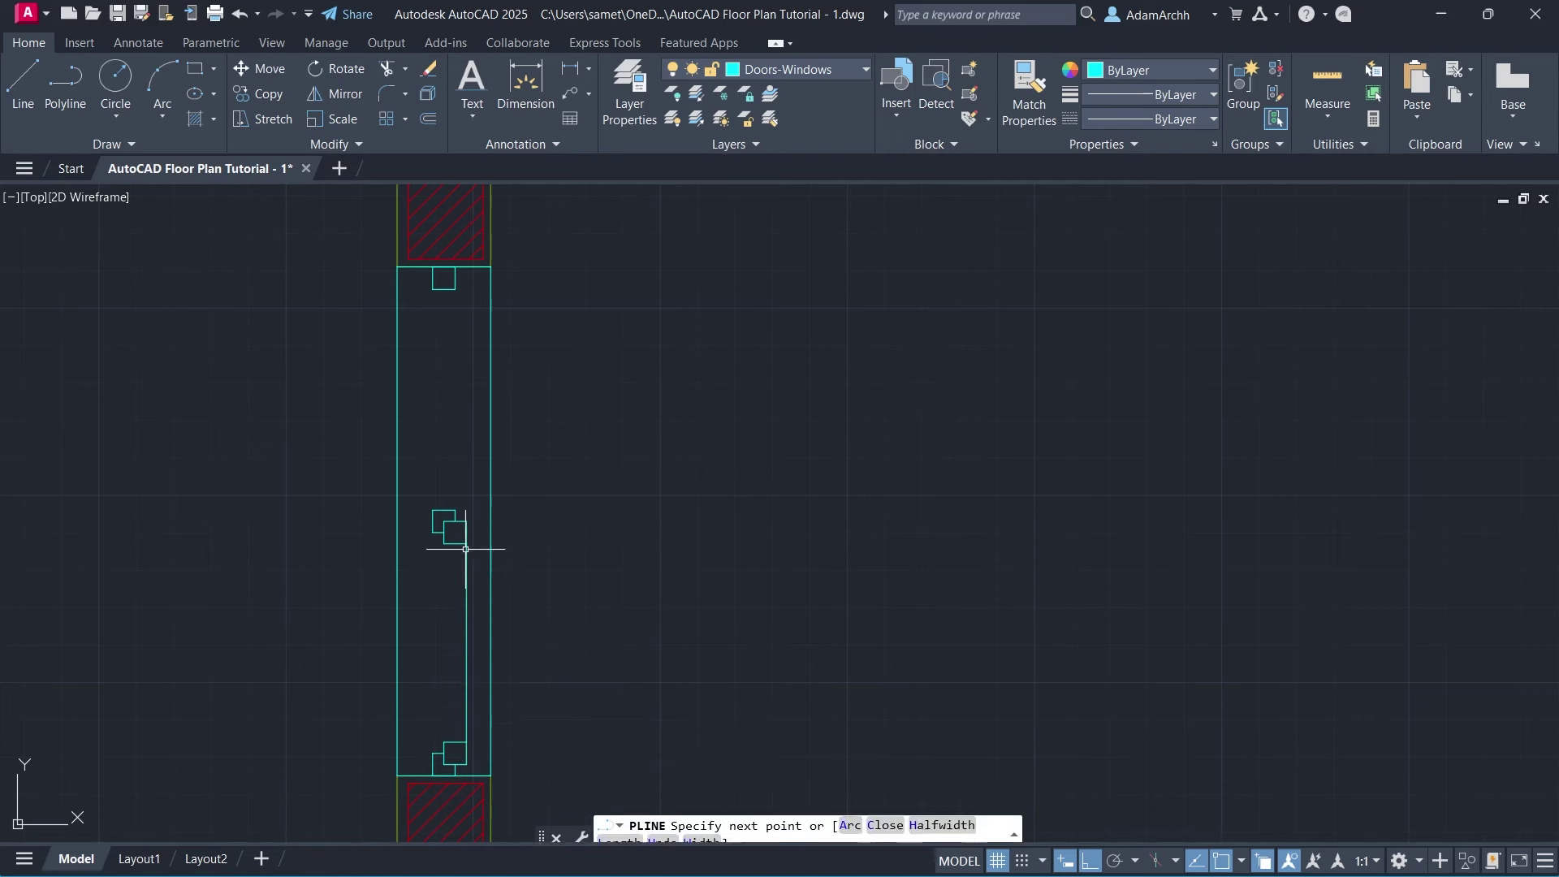
pyautogui.press('Escape')
# Draw the second pane line from the lower square up to the upper square.
pyautogui.press('Return')
pyautogui.click(444, 741)
pyautogui.press('Escape')
pyautogui.press('Return')
pyautogui.click(435, 766)
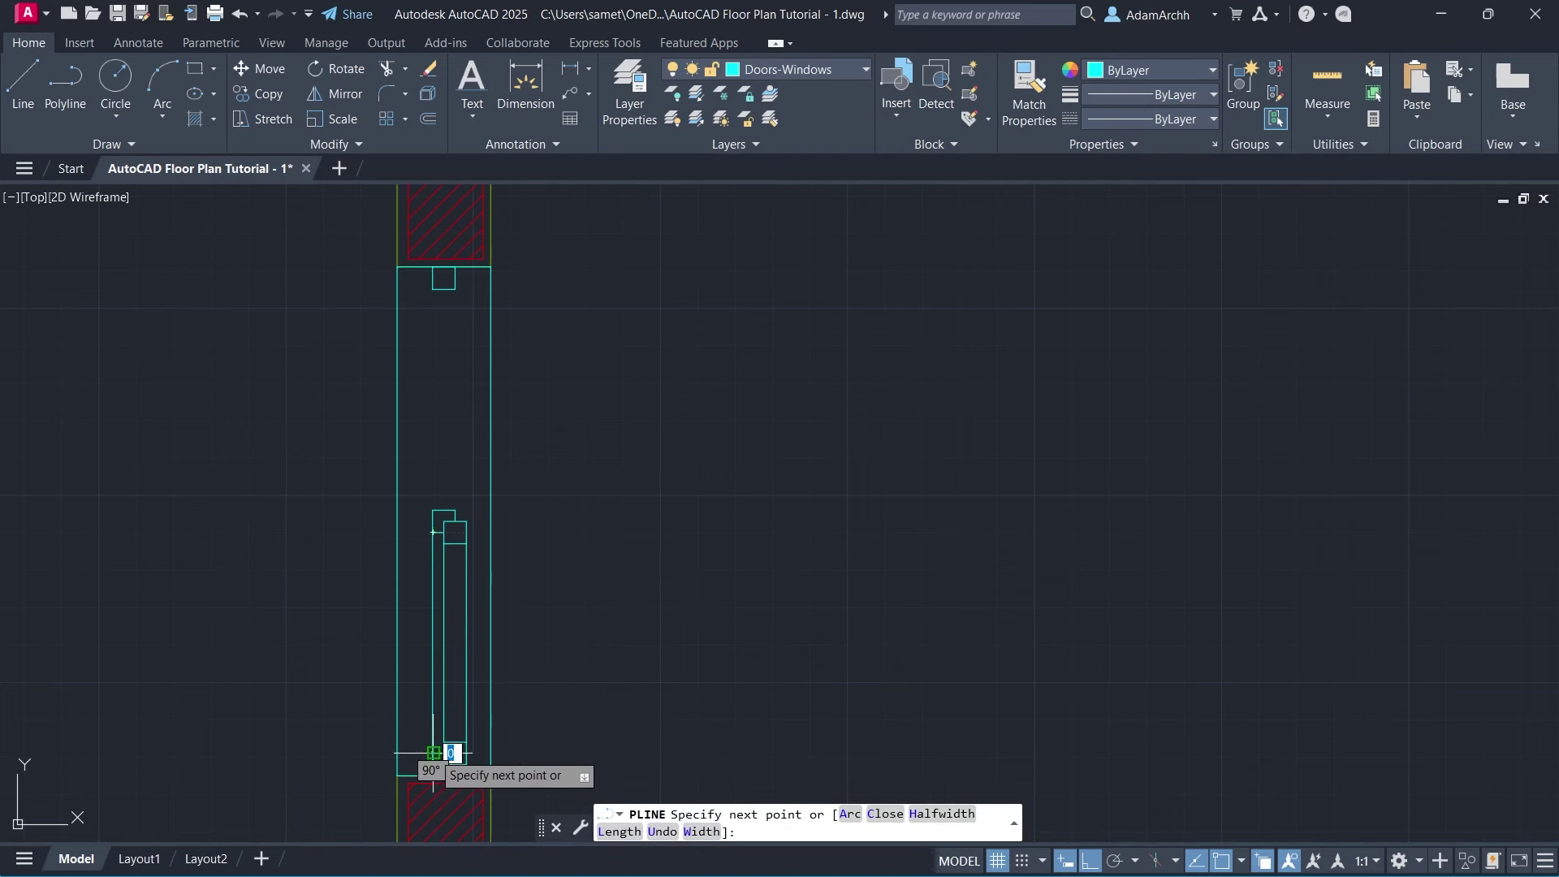
pyautogui.click(453, 481)
pyautogui.press('Escape')
pyautogui.press('Return')
pyautogui.click(453, 289)
pyautogui.click(459, 506)
pyautogui.press('Escape')
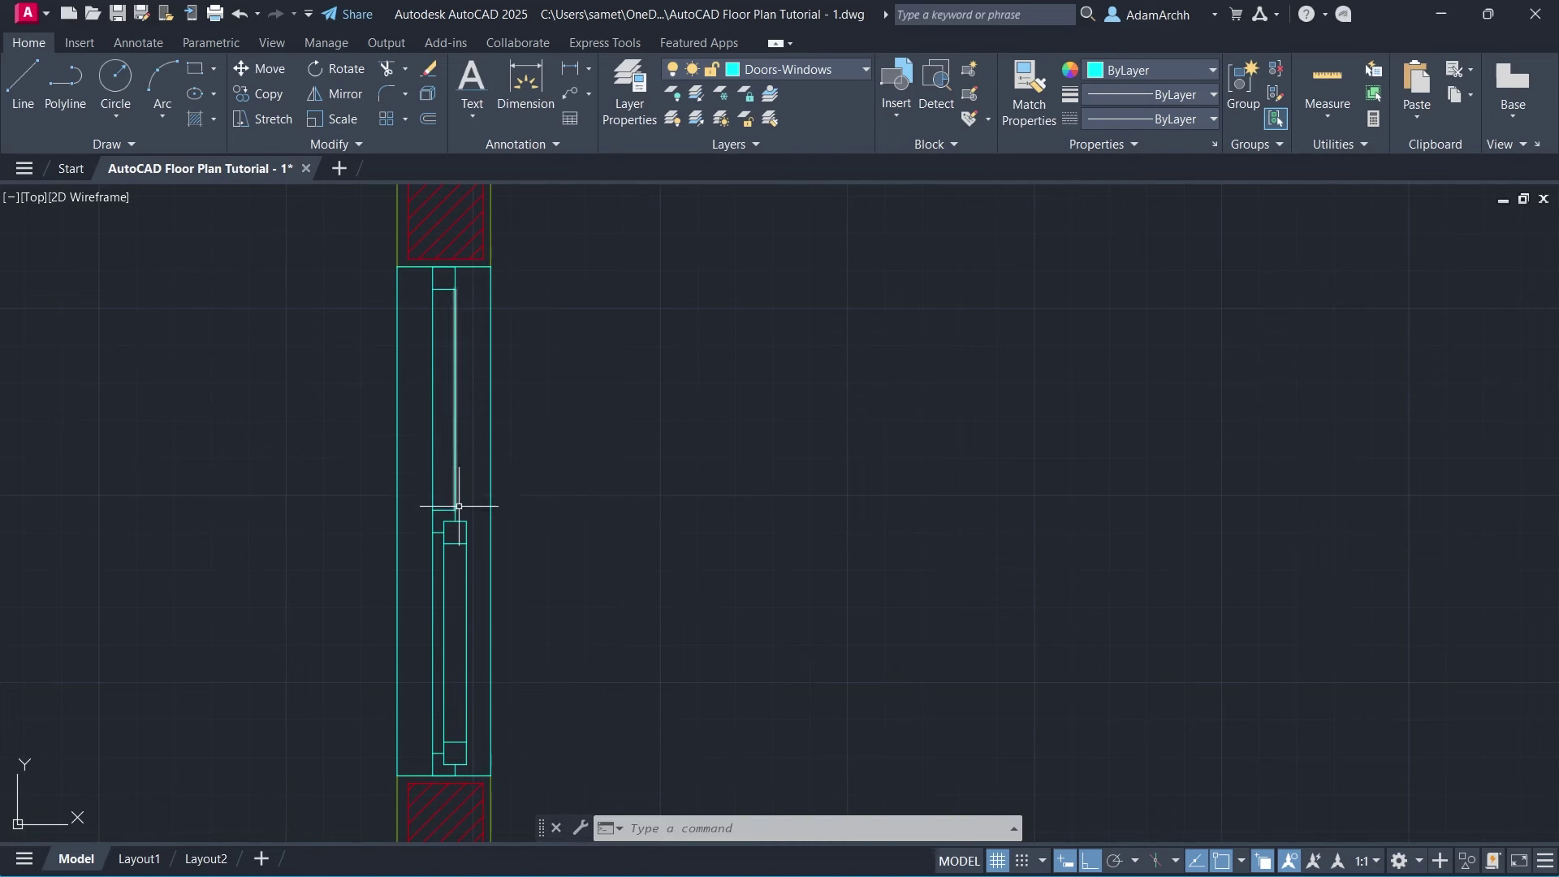
# Copy the whole window drawing to the right of the wall.
pyautogui.click(337, 791)
pyautogui.click(563, 248)
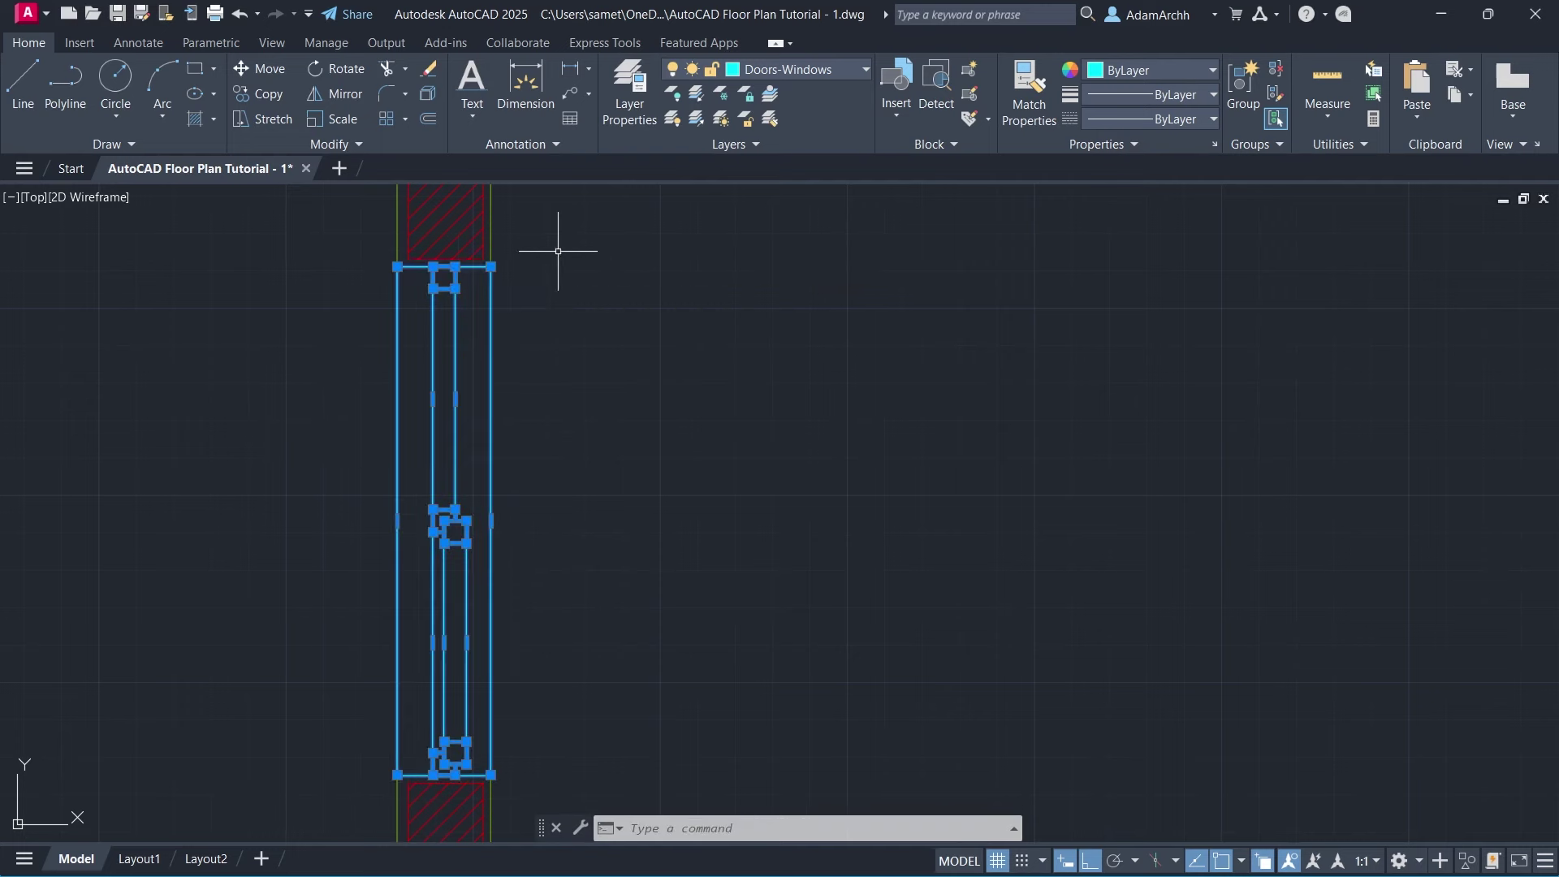
pyautogui.click(257, 94)
pyautogui.click(444, 522)
pyautogui.click(697, 417)
pyautogui.press('Escape')
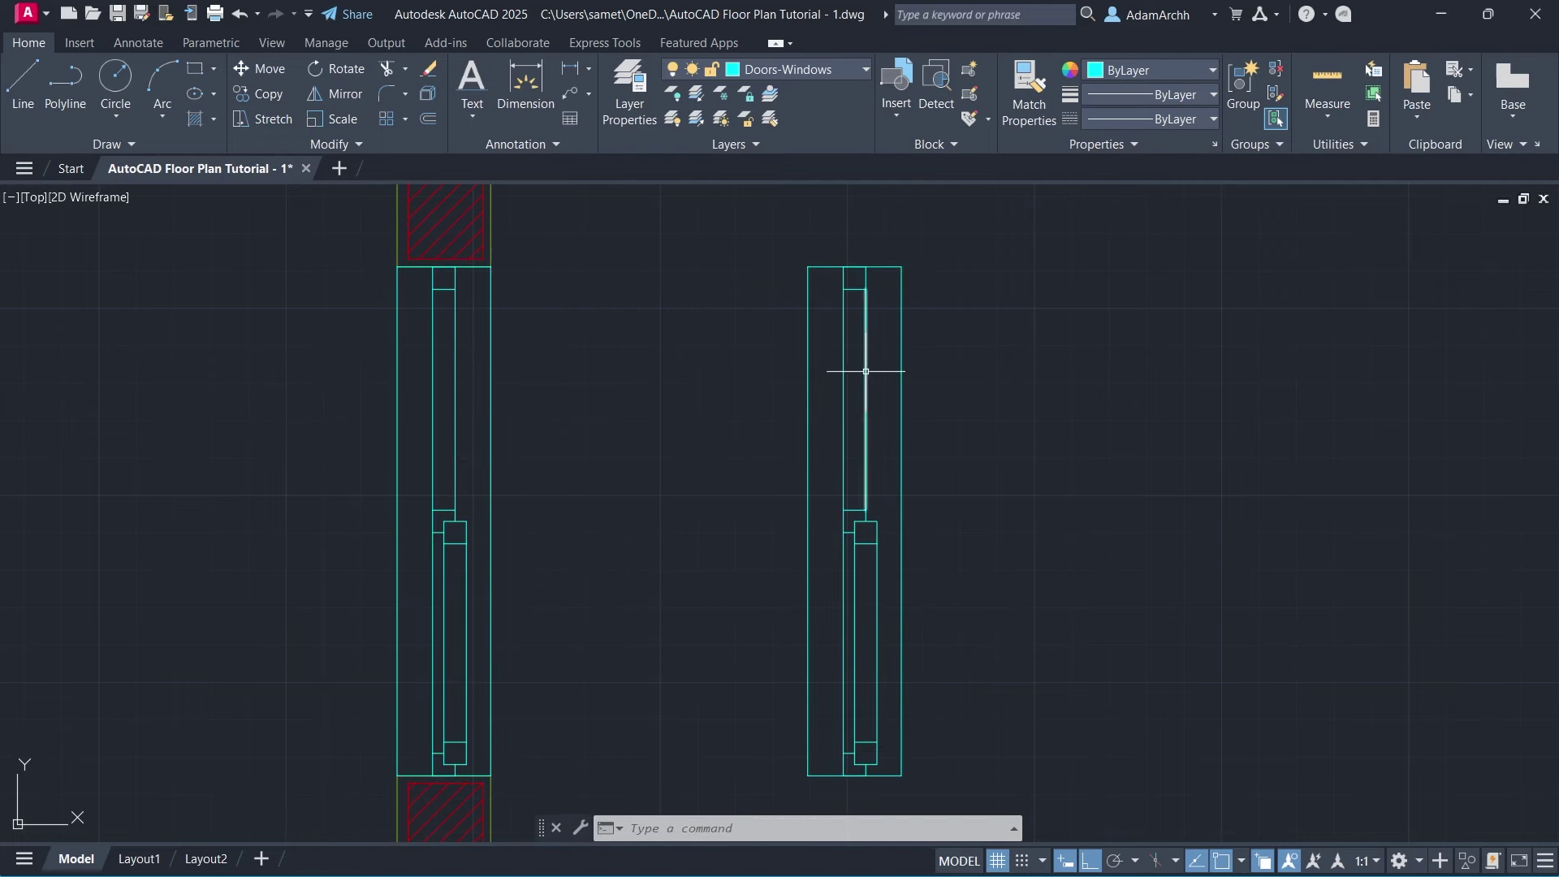
# Stretch the copied window's top down to shorten it to half length.
pyautogui.click(822, 345)
pyautogui.press('Escape')
pyautogui.write('s')
pyautogui.press('Return')
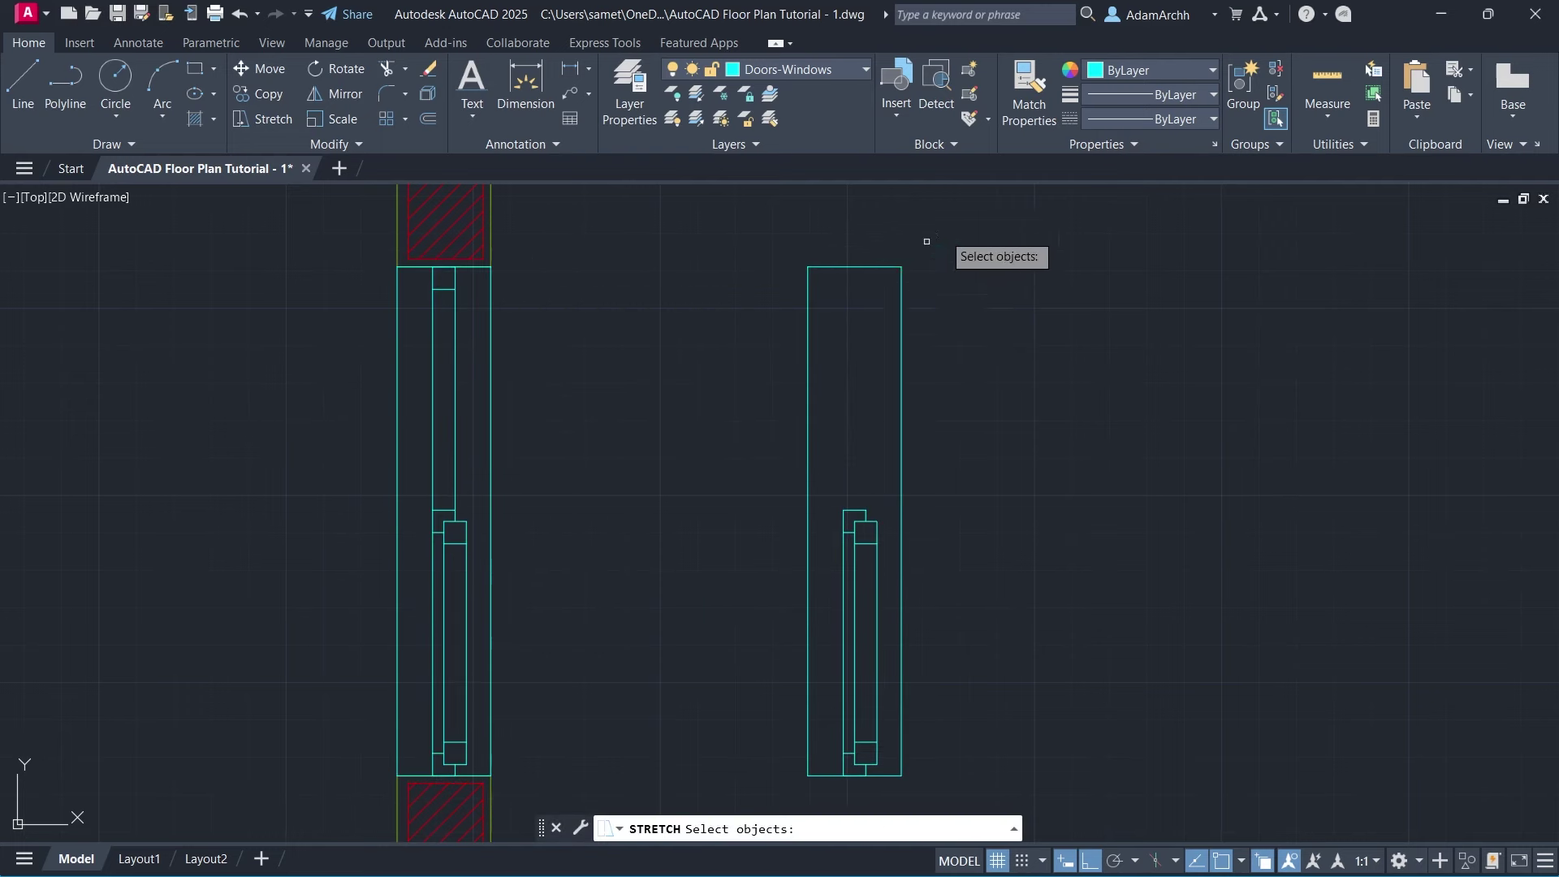
pyautogui.click(925, 243)
pyautogui.click(758, 341)
pyautogui.press('Return')
pyautogui.click(808, 266)
pyautogui.write('from')
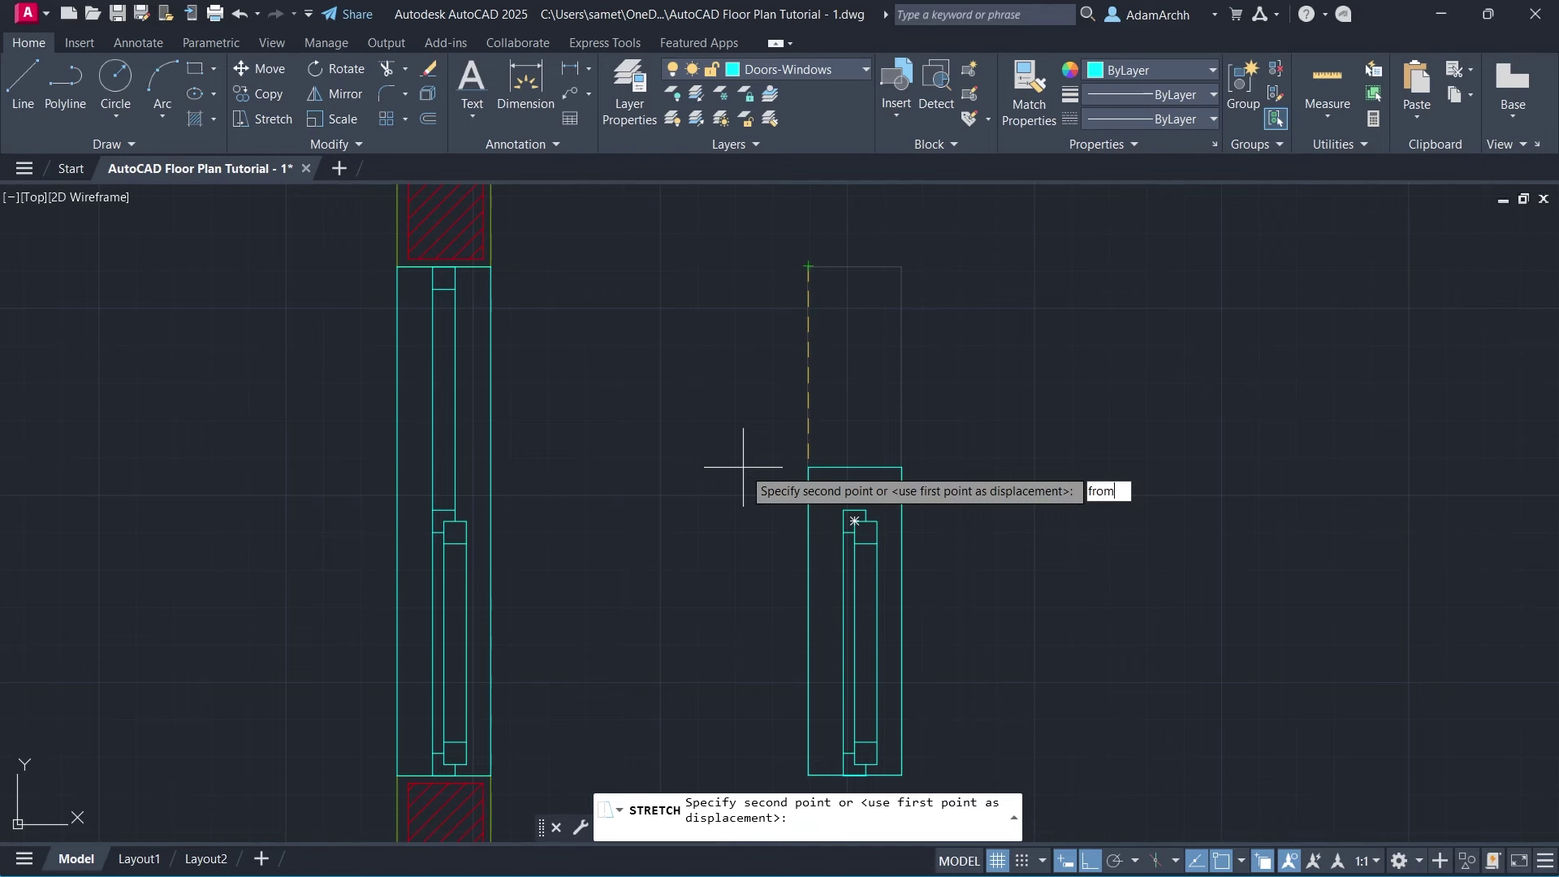
pyautogui.press('Return')
pyautogui.click(854, 520)
# Stretch the short window's inner pane lines down by 3.
pyautogui.press('Return')
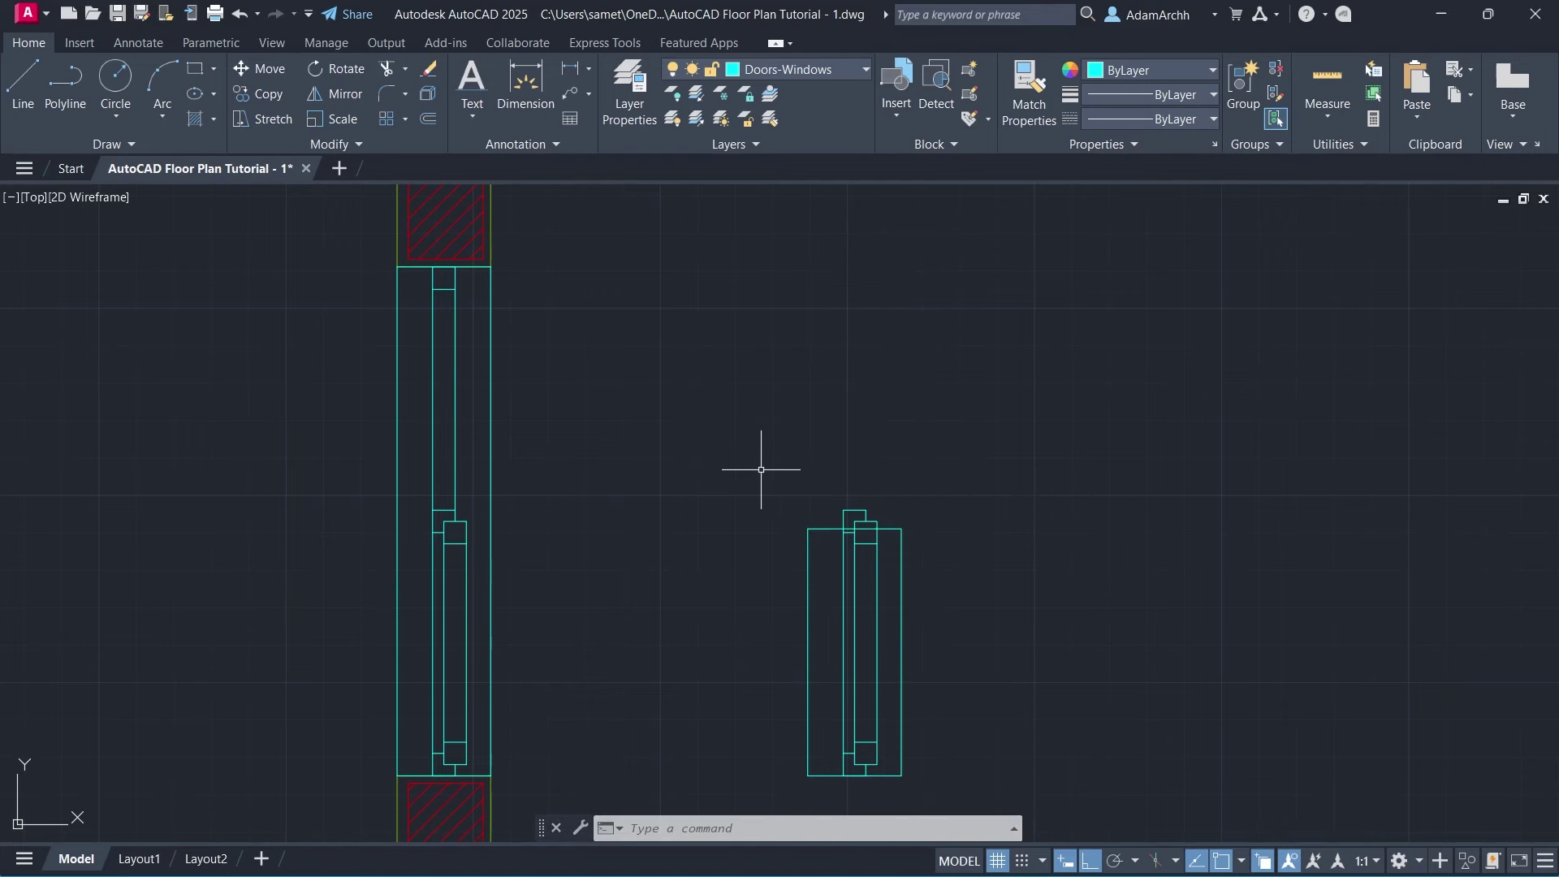
pyautogui.write('s')
pyautogui.press('Return')
pyautogui.click(891, 467)
pyautogui.click(836, 555)
pyautogui.press('Return')
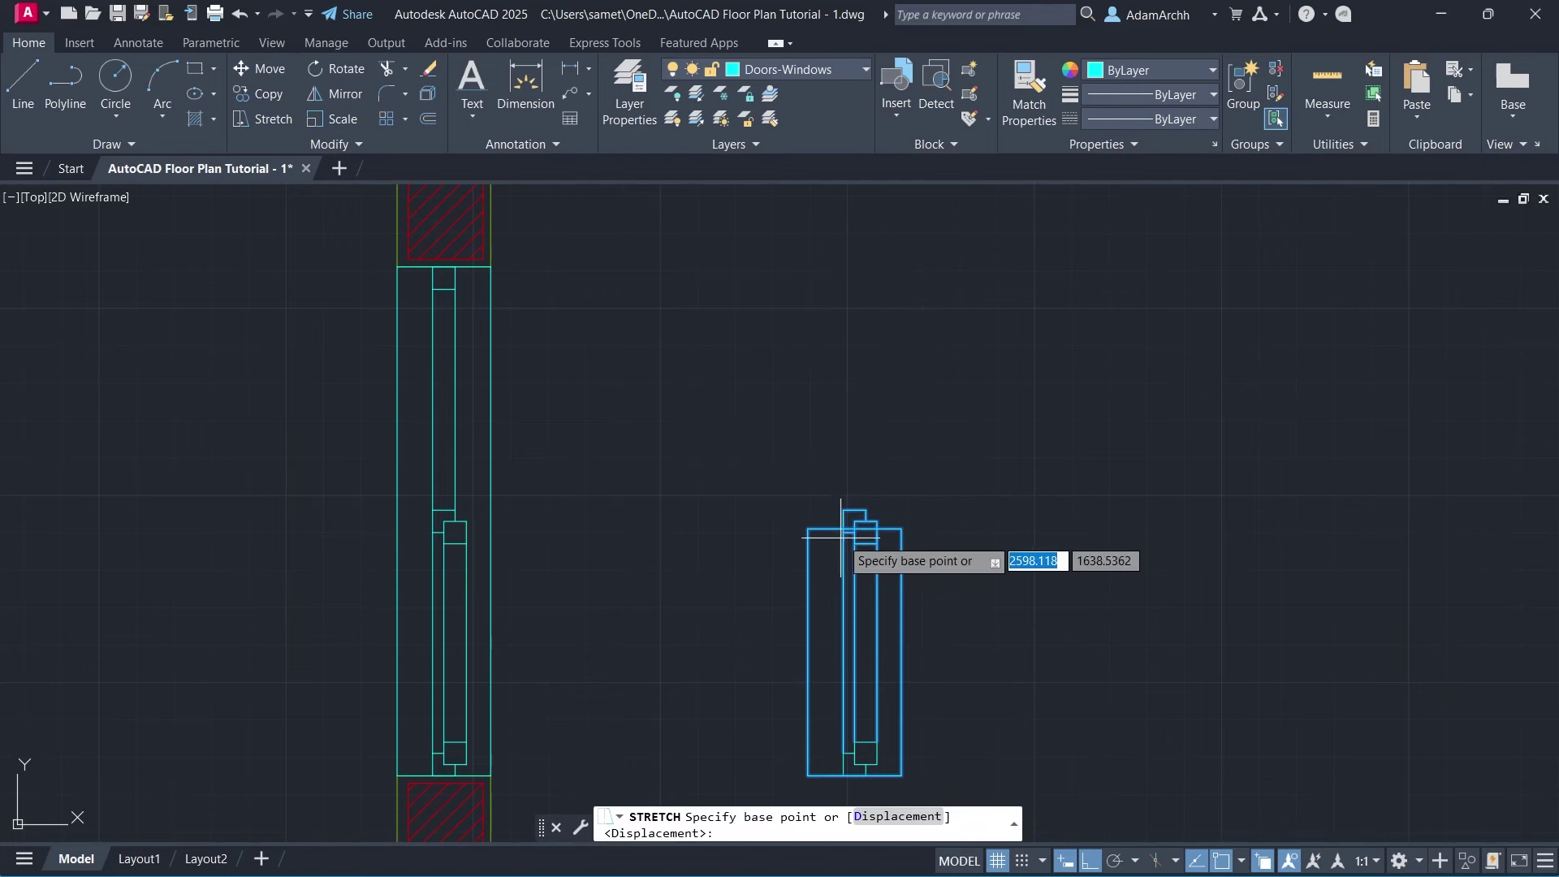
pyautogui.click(843, 510)
pyautogui.press('Return')
# Define the full-length window as block 140cm_Window, based at its bottom.
pyautogui.click(349, 234)
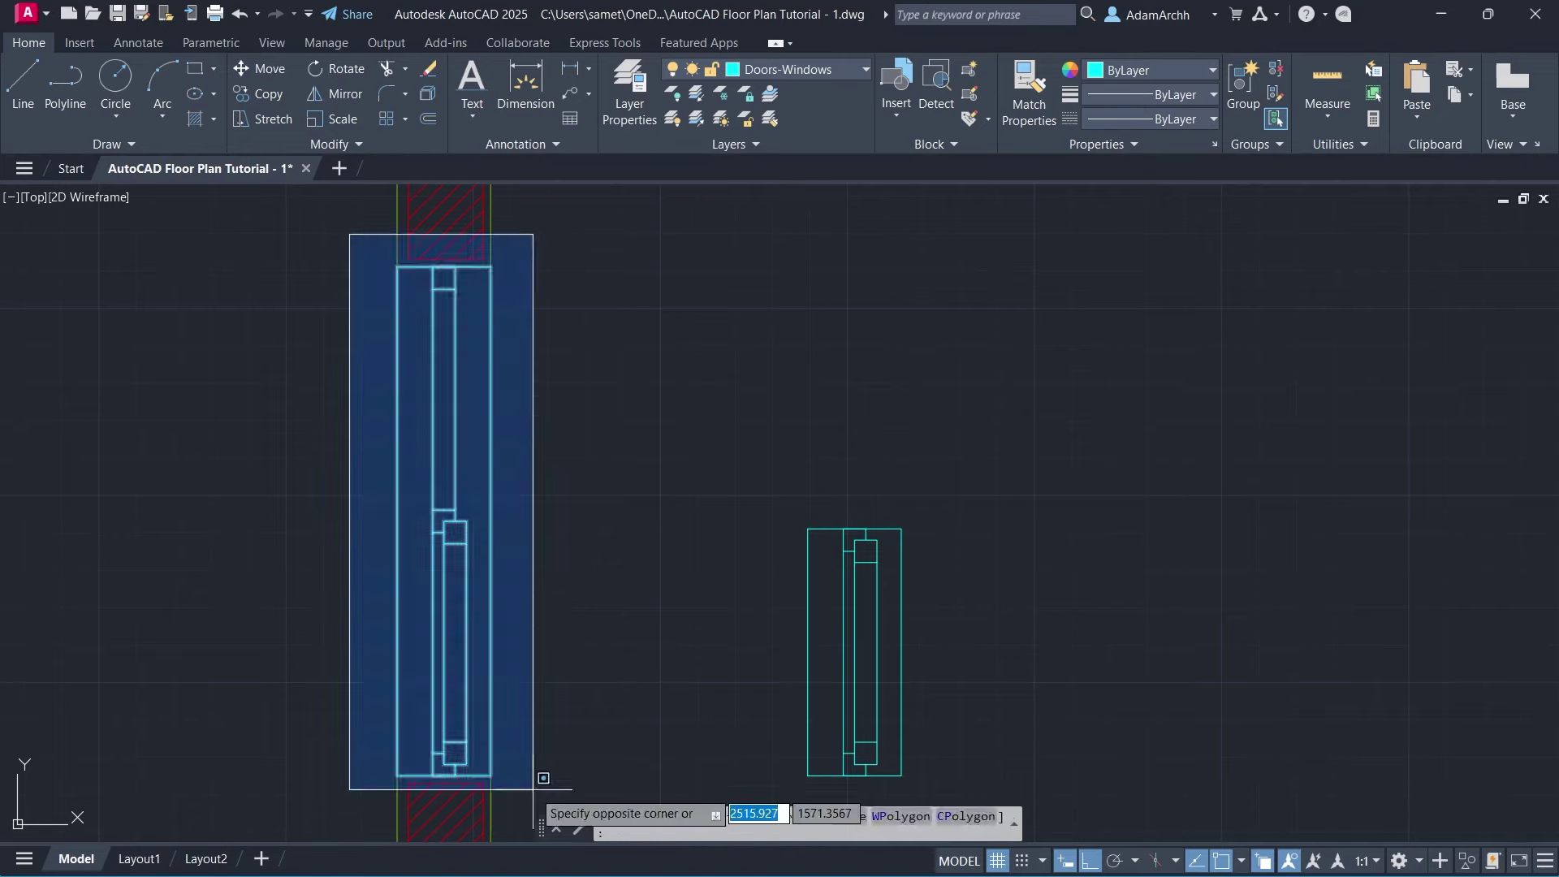
pyautogui.click(540, 772)
pyautogui.write('b')
pyautogui.press('Return')
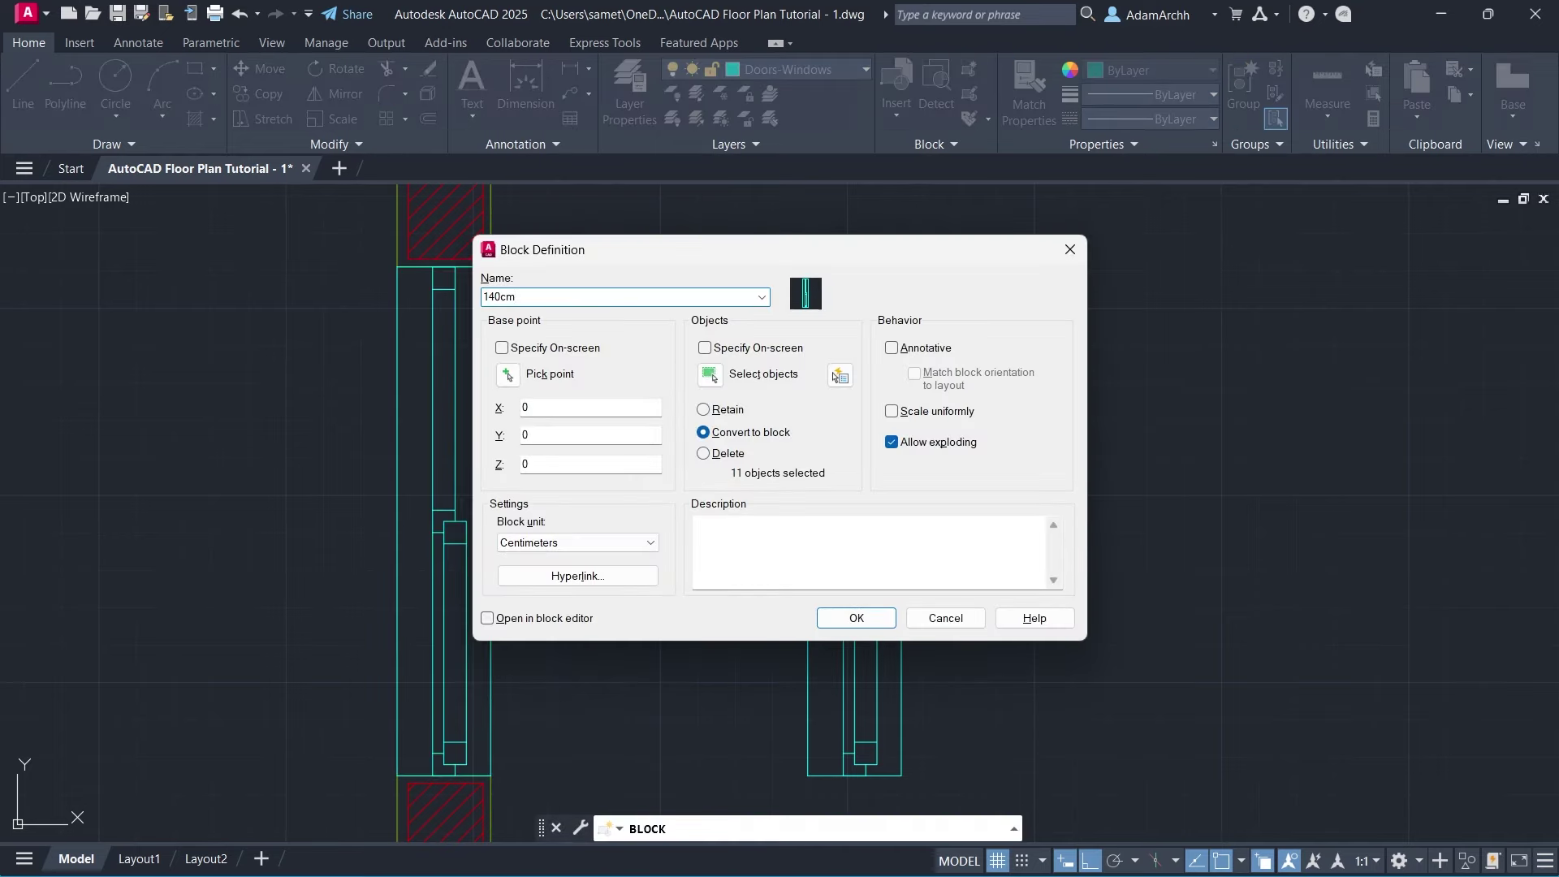
pyautogui.write('_Window')
pyautogui.click(509, 375)
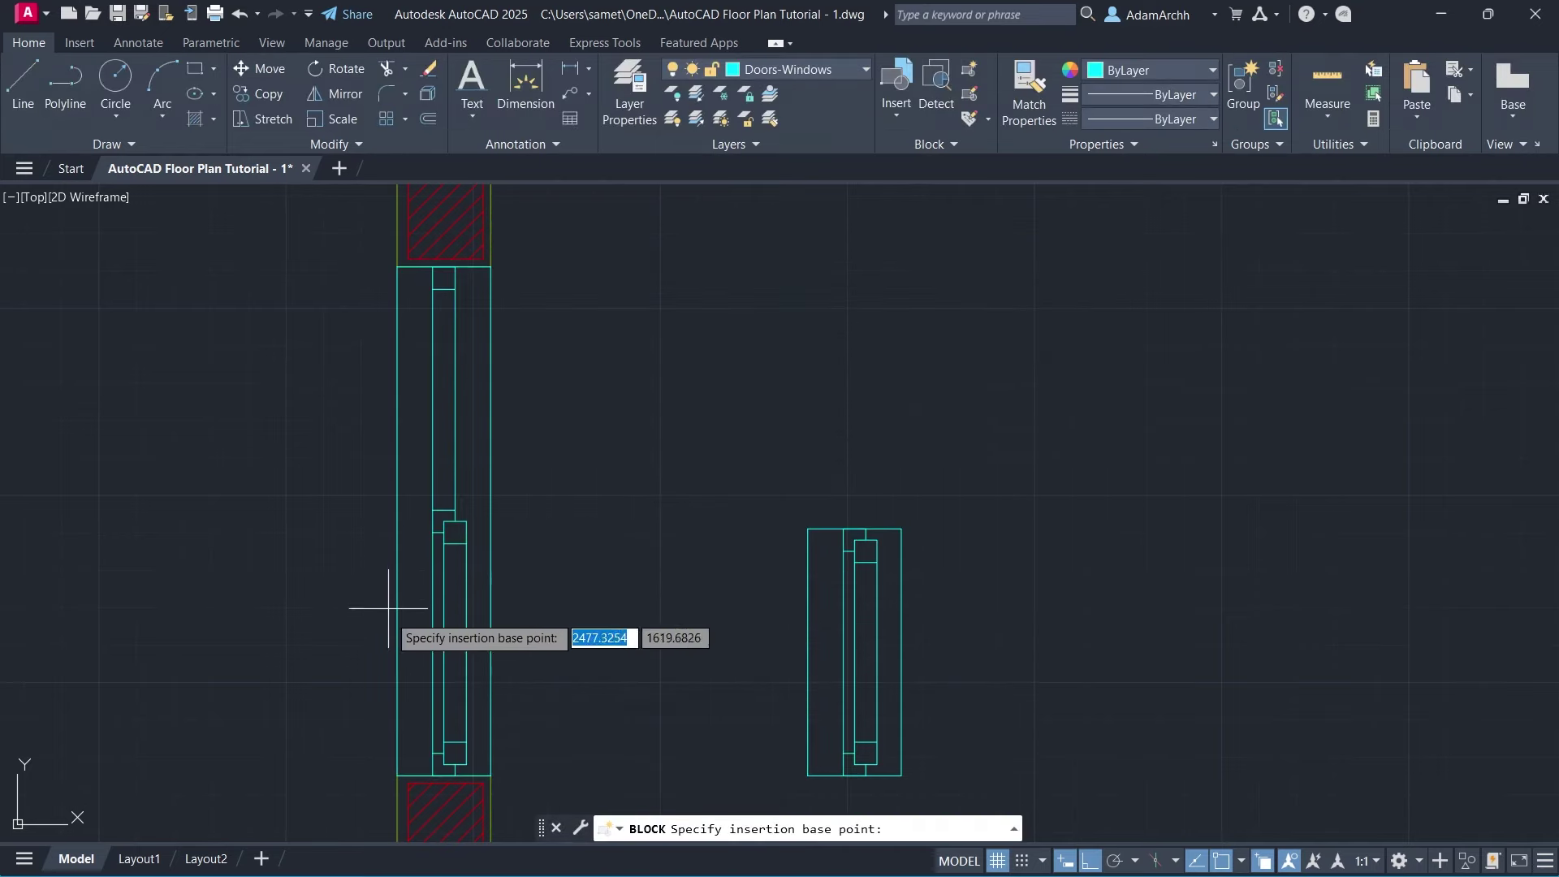
pyautogui.click(452, 773)
pyautogui.click(844, 617)
# Define the short window as block 70cm_Window, based at its bottom.
pyautogui.click(779, 490)
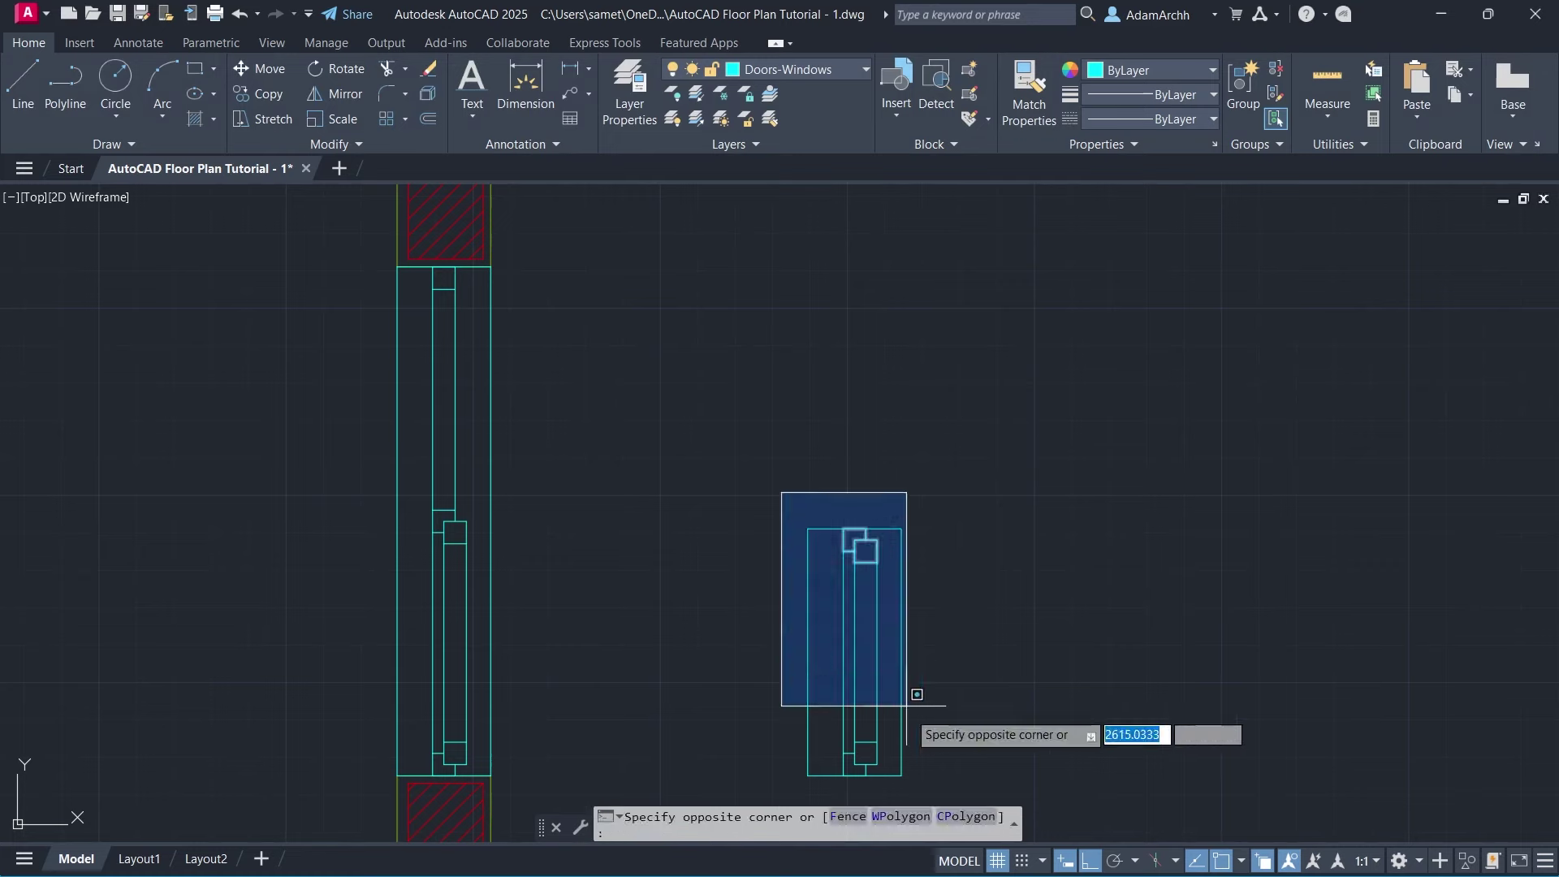
pyautogui.click(942, 714)
pyautogui.write('b')
pyautogui.press('Return')
pyautogui.write('70cm_')
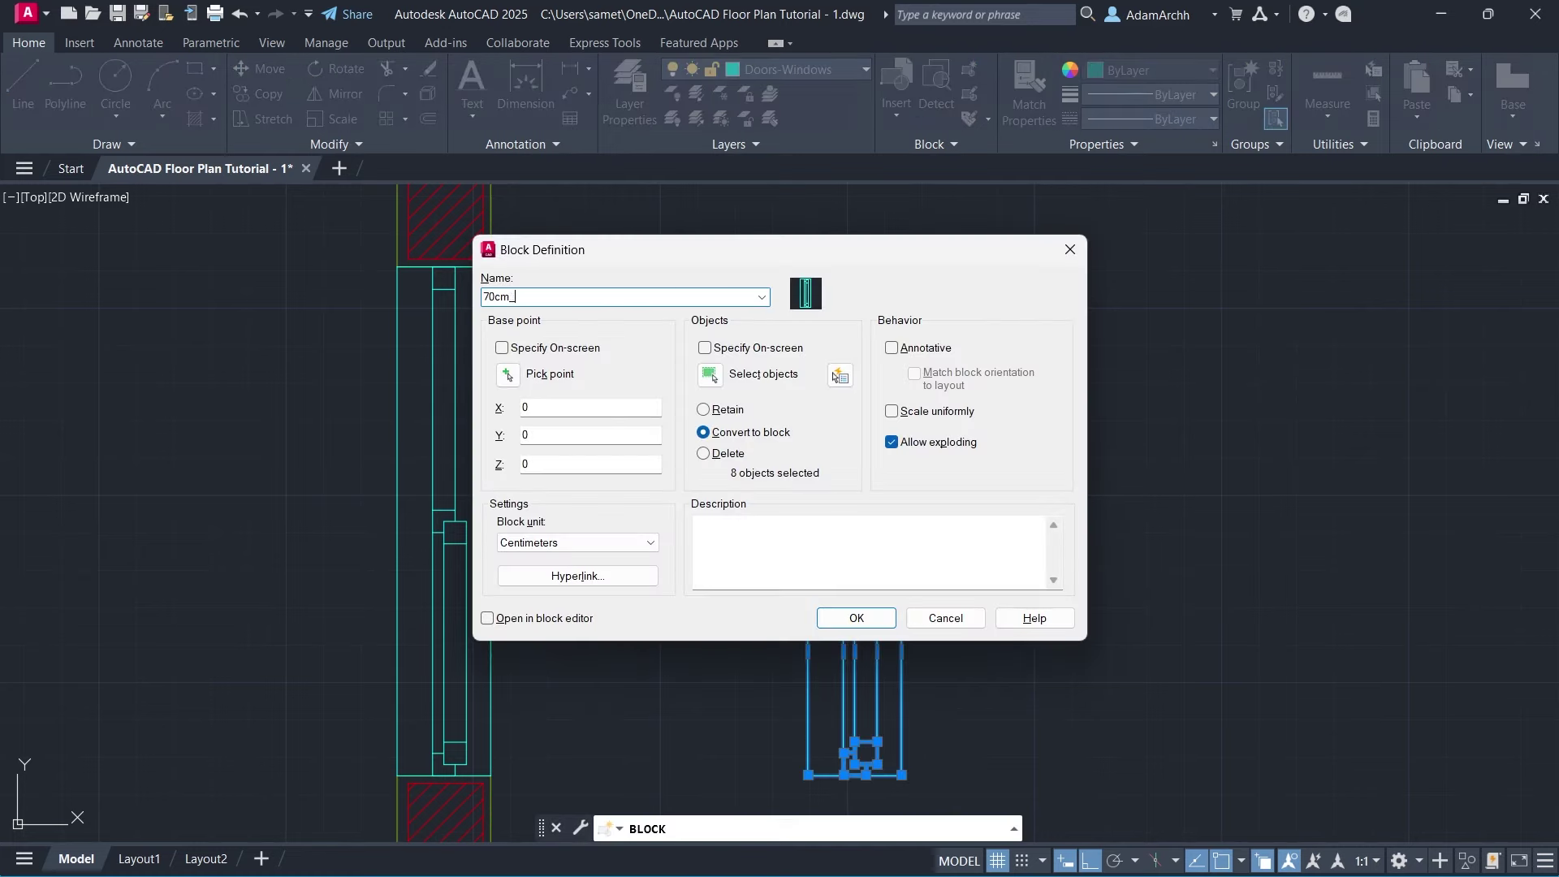
pyautogui.write('Window')
pyautogui.click(509, 375)
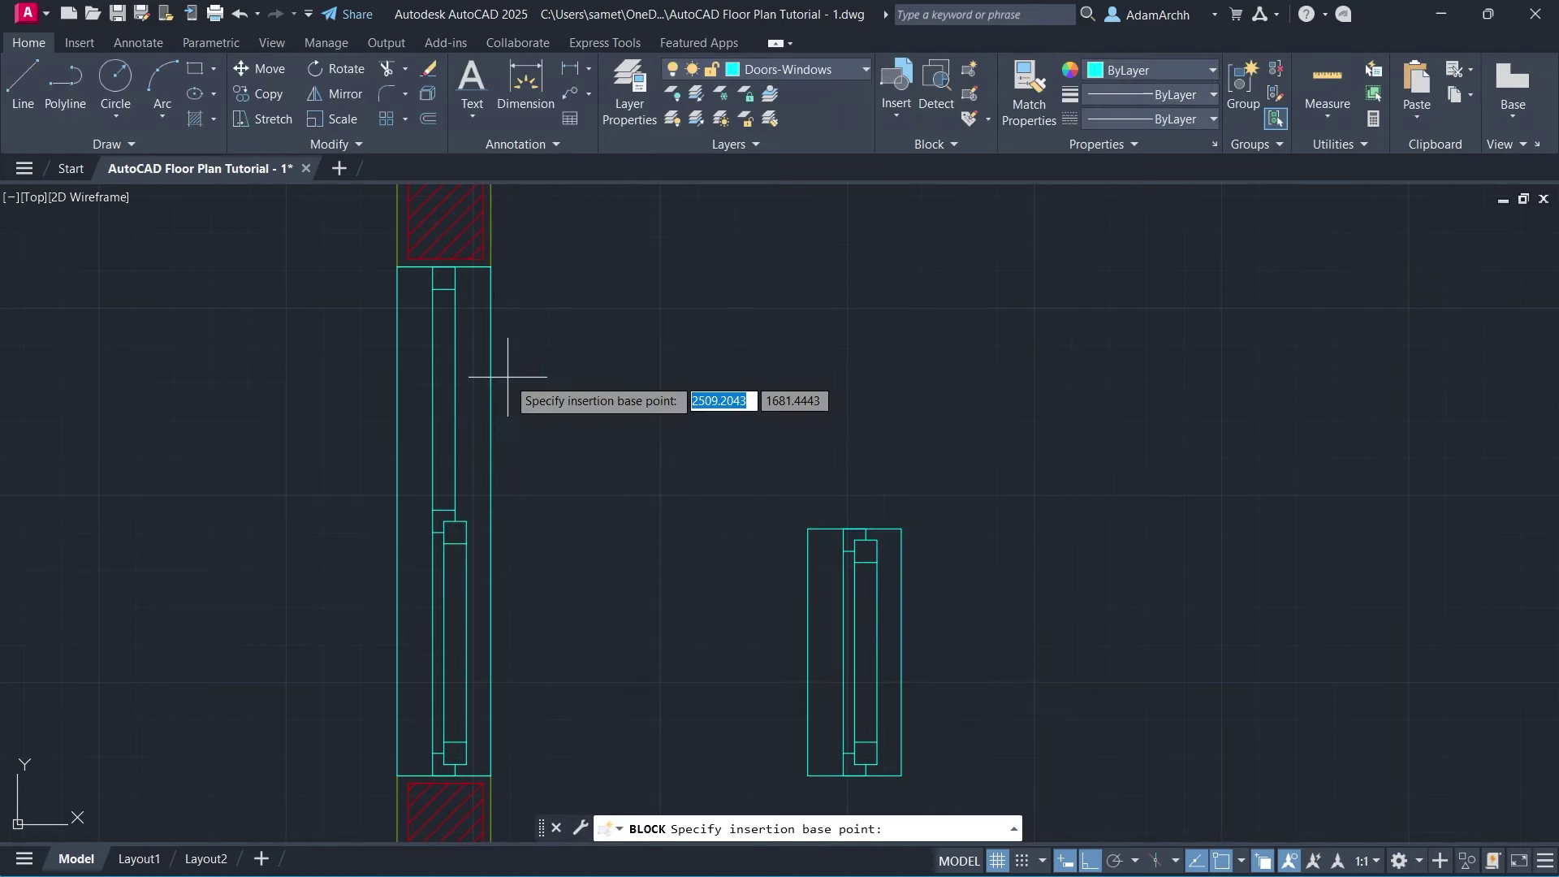
pyautogui.click(807, 788)
pyautogui.click(849, 616)
pyautogui.scroll(-5, 685, 522)
# Copy the left wall window block into the lower left wall opening.
pyautogui.moveTo(557, 442); pyautogui.dragTo(412, 341, button='middle')
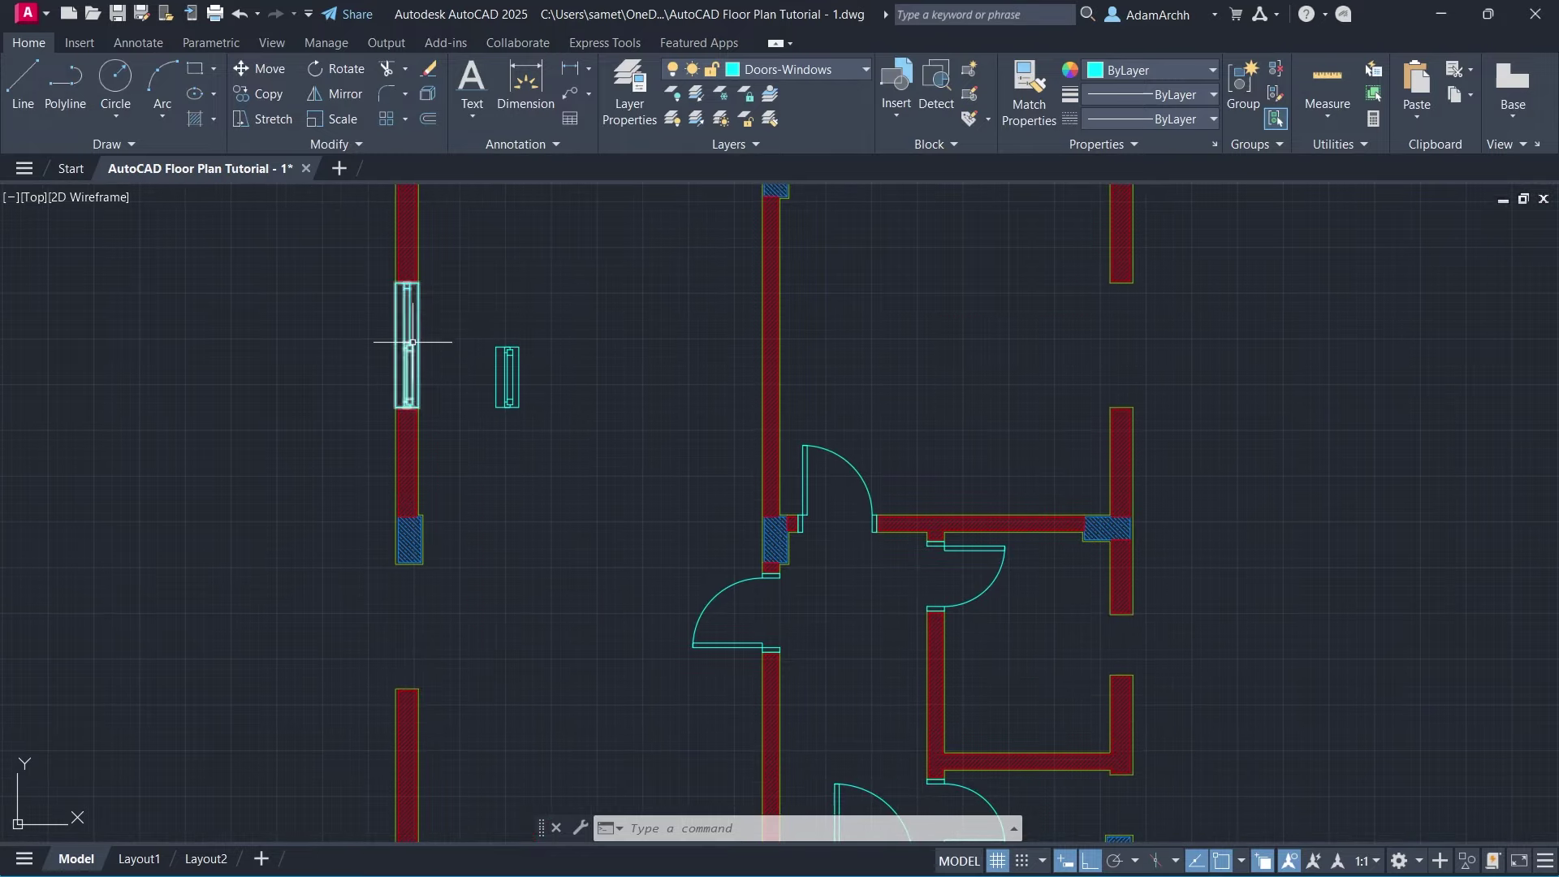
pyautogui.click(412, 342)
pyautogui.write('co')
pyautogui.press('Return')
pyautogui.click(397, 284)
pyautogui.click(399, 569)
pyautogui.press('Escape')
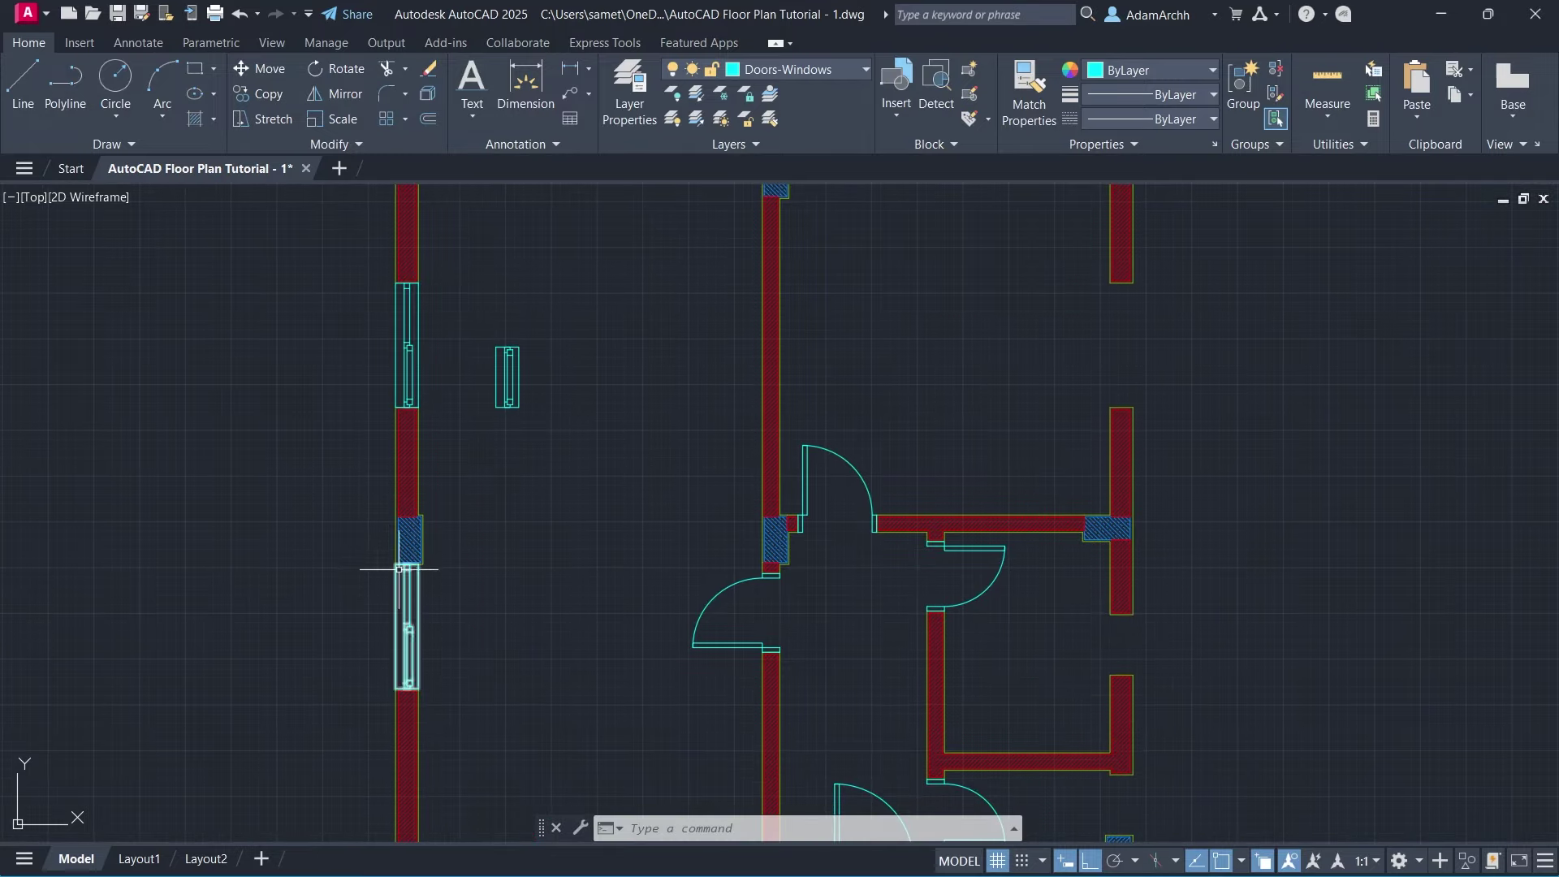
# Abandon a mirror of the upper window and move the view to the right outer wall.
pyautogui.click(408, 347)
pyautogui.moveTo(453, 347); pyautogui.dragTo(369, 469, button='middle')
pyautogui.write('mi')
pyautogui.press('Return')
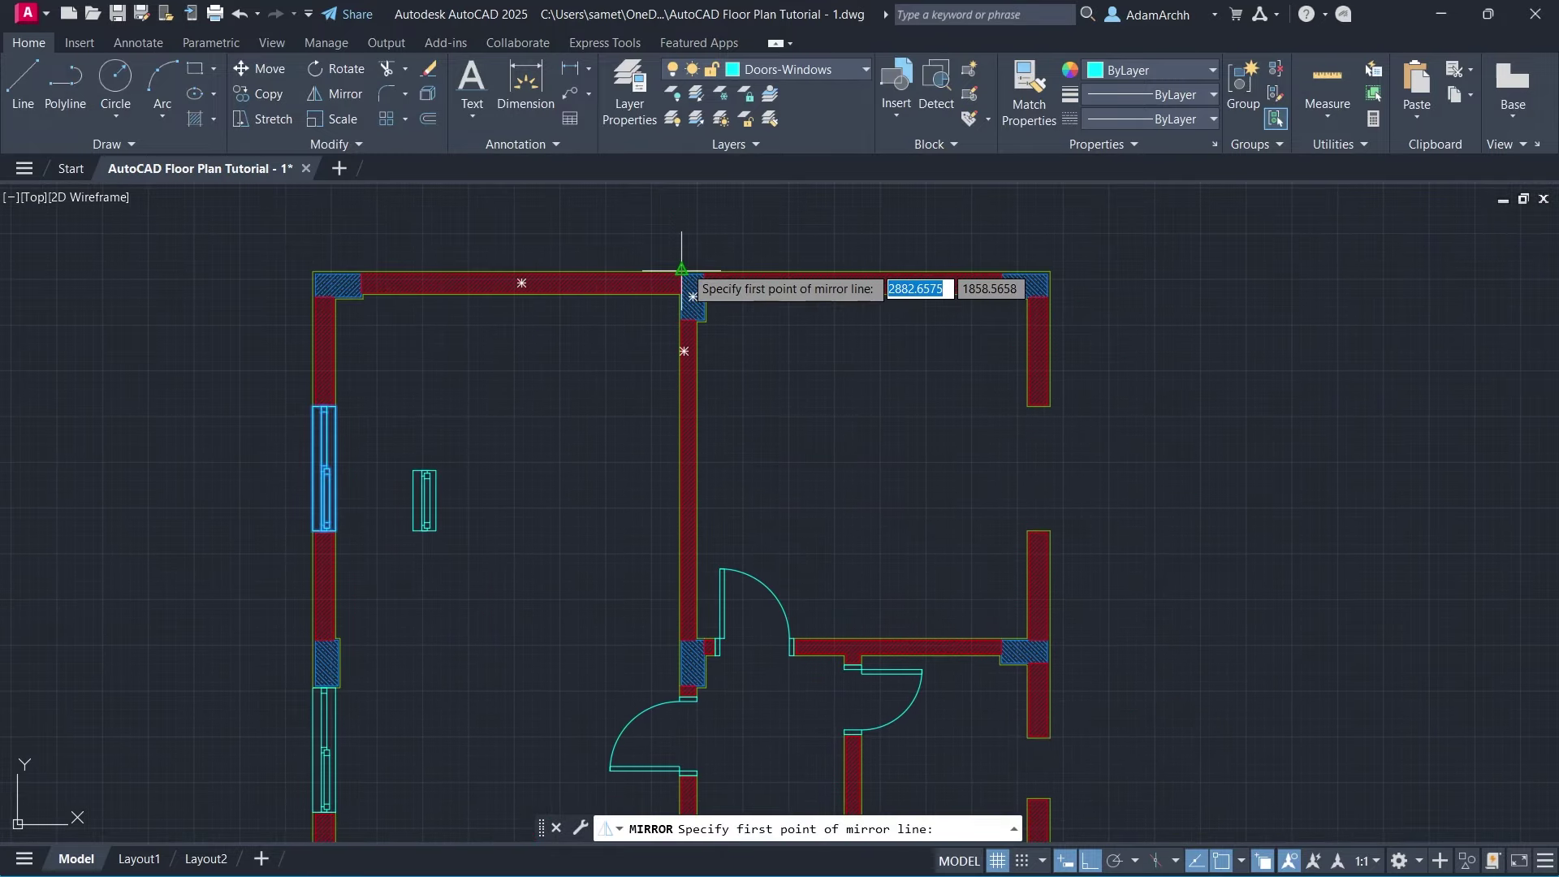
pyautogui.press('Escape')
pyautogui.moveTo(585, 466); pyautogui.dragTo(504, 295, button='middle')
pyautogui.click(344, 341)
pyautogui.moveTo(580, 459); pyautogui.dragTo(458, 296, button='middle')
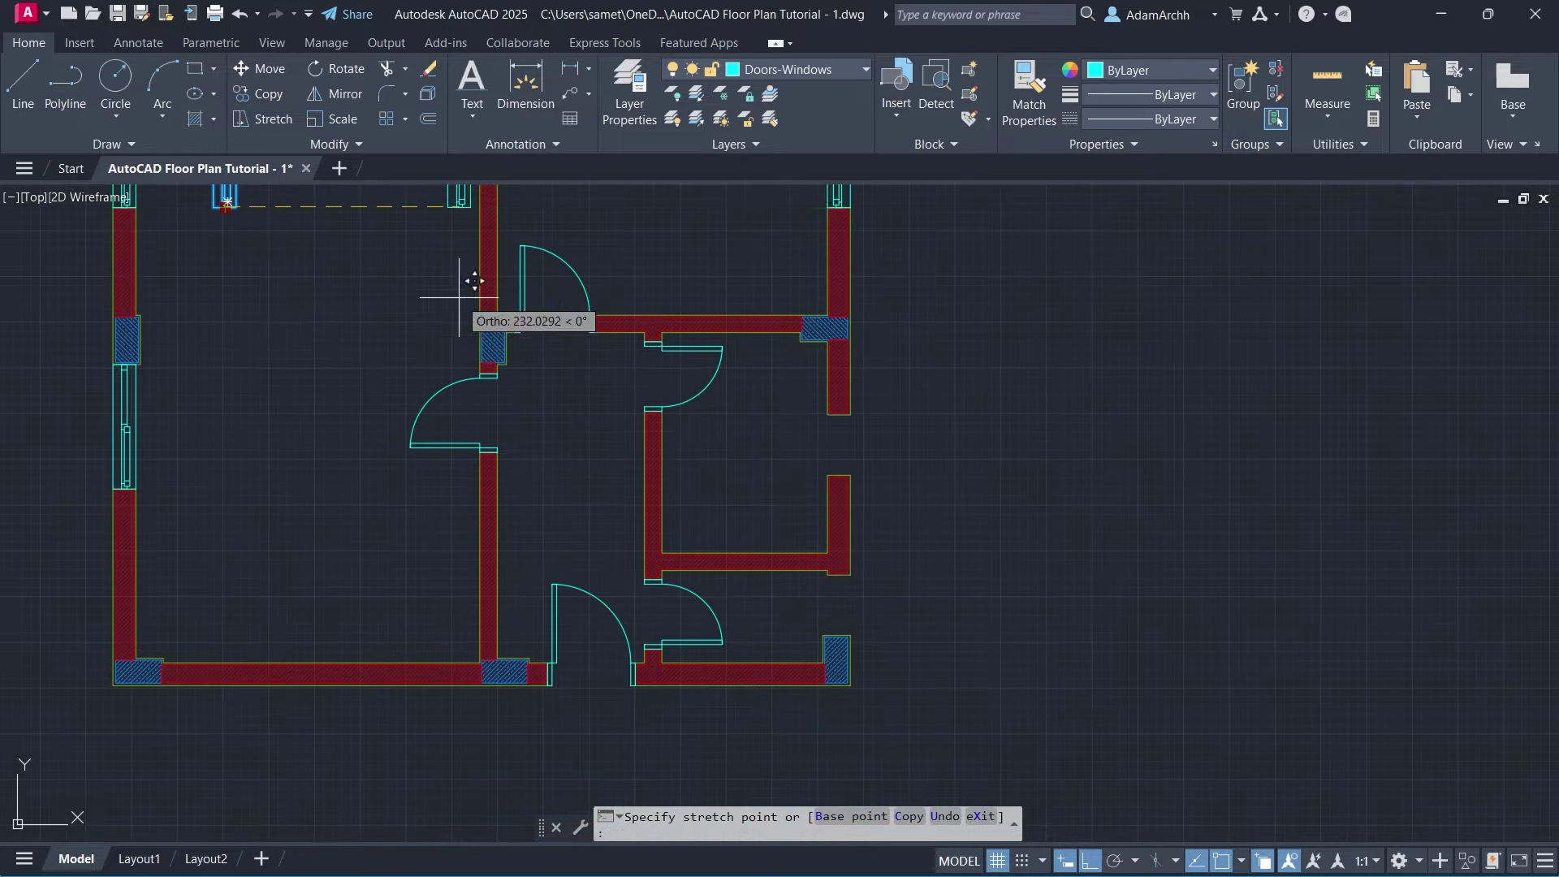
pyautogui.scroll(2, 844, 443)
pyautogui.scroll(4, 857, 511)
# Mirror the right wall window block about a vertical axis so it faces inward.
pyautogui.click(861, 507)
pyautogui.write('MI')
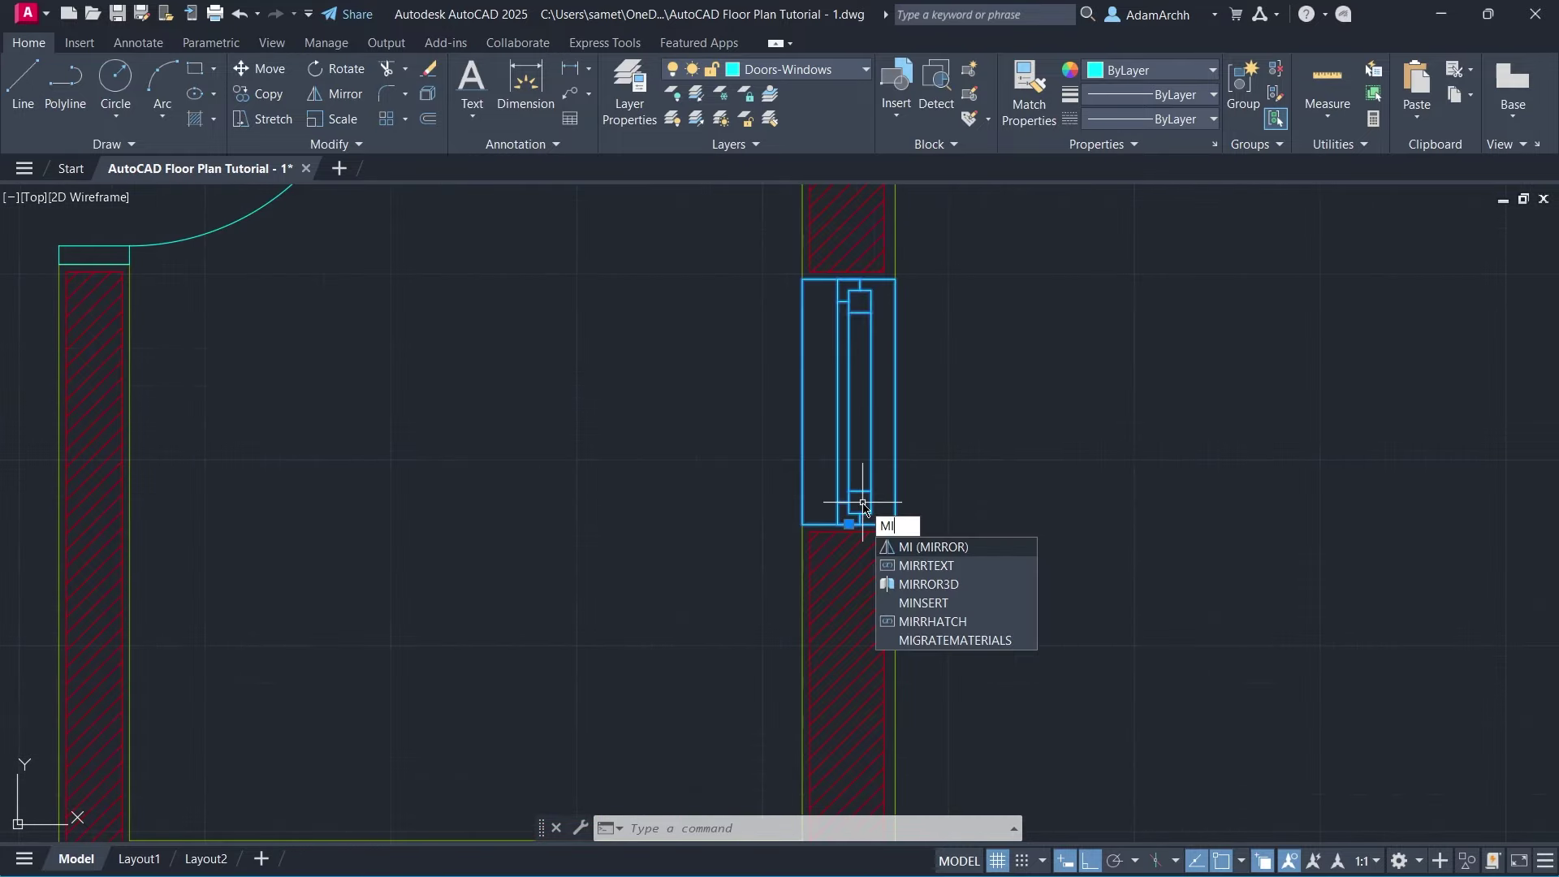
pyautogui.press('Return')
pyautogui.click(848, 524)
pyautogui.click(846, 595)
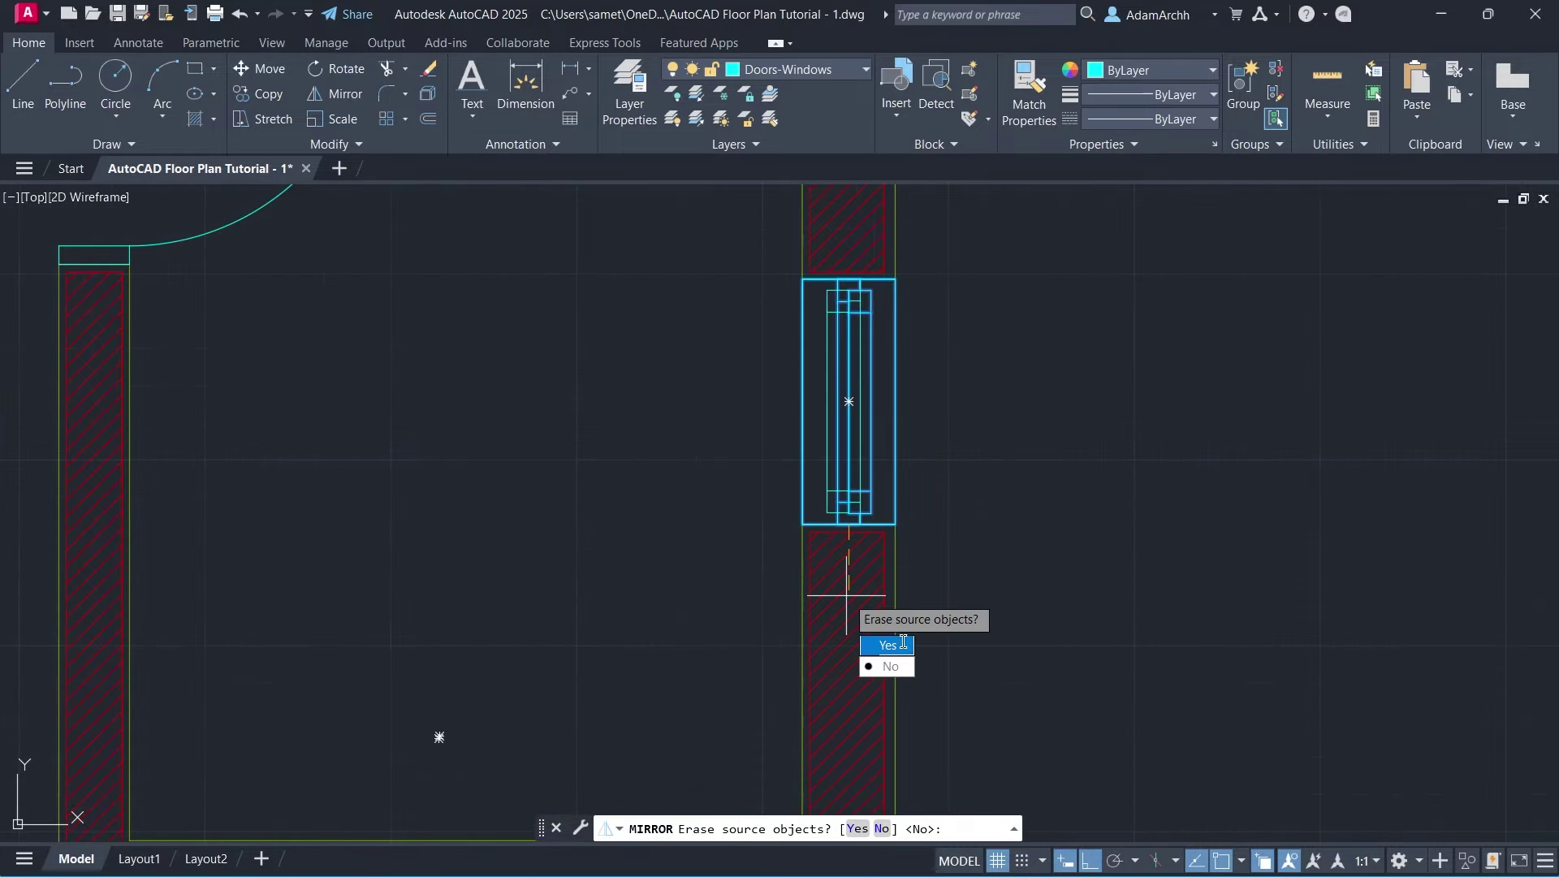
pyautogui.click(903, 642)
# Copy the mirrored window into another opening in the right outer wall.
pyautogui.click(802, 485)
pyautogui.write('CO')
pyautogui.press('Return')
pyautogui.click(802, 524)
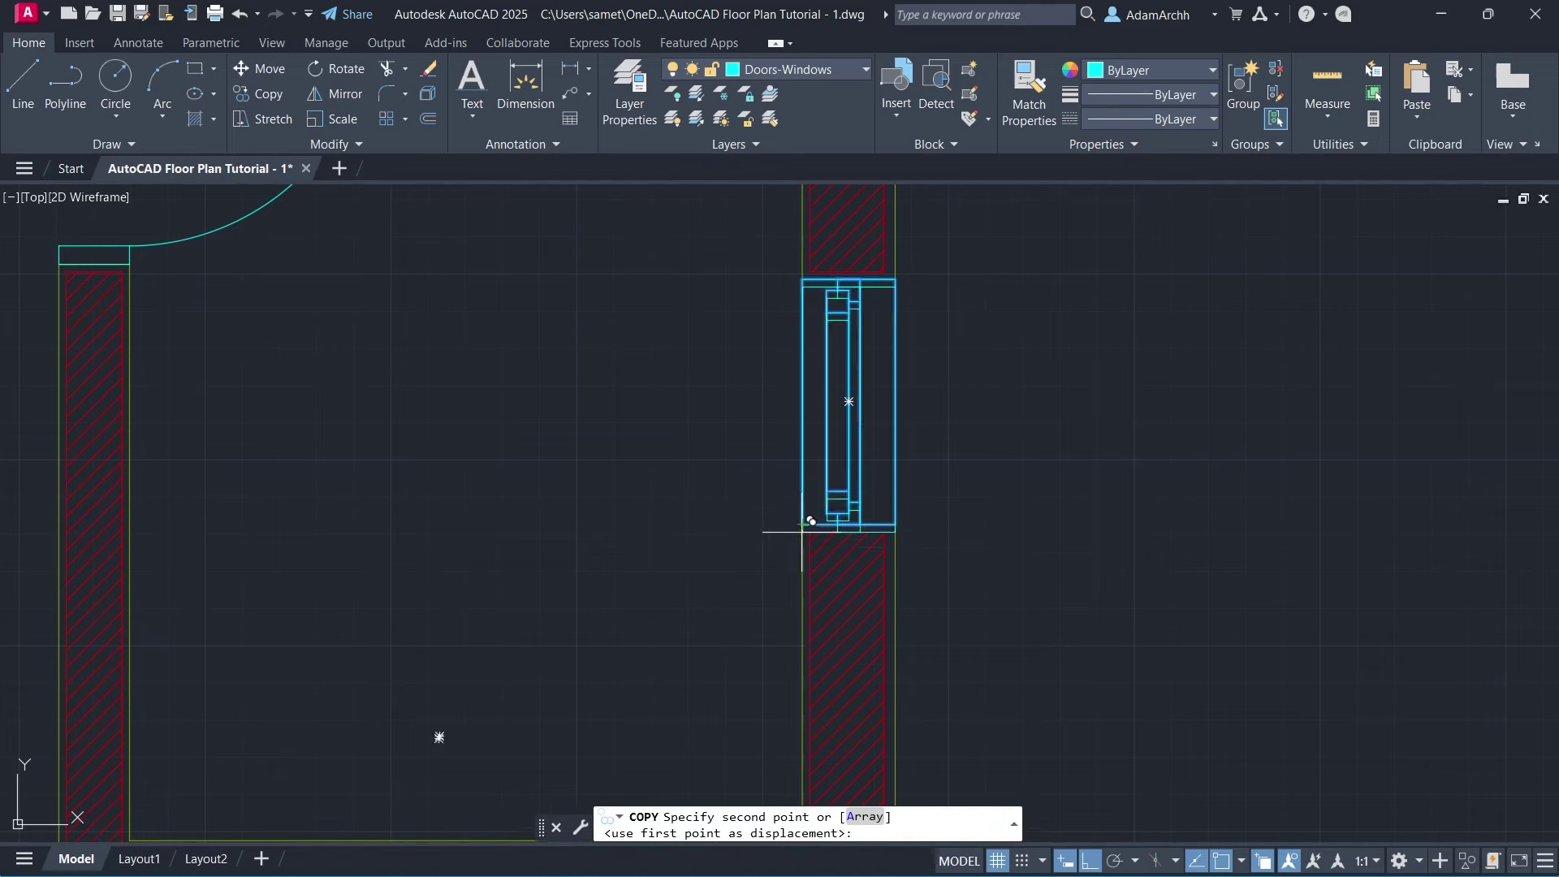
pyautogui.moveTo(802, 532); pyautogui.dragTo(802, 362, button='middle')
pyautogui.click(765, 664)
pyautogui.press('Return')
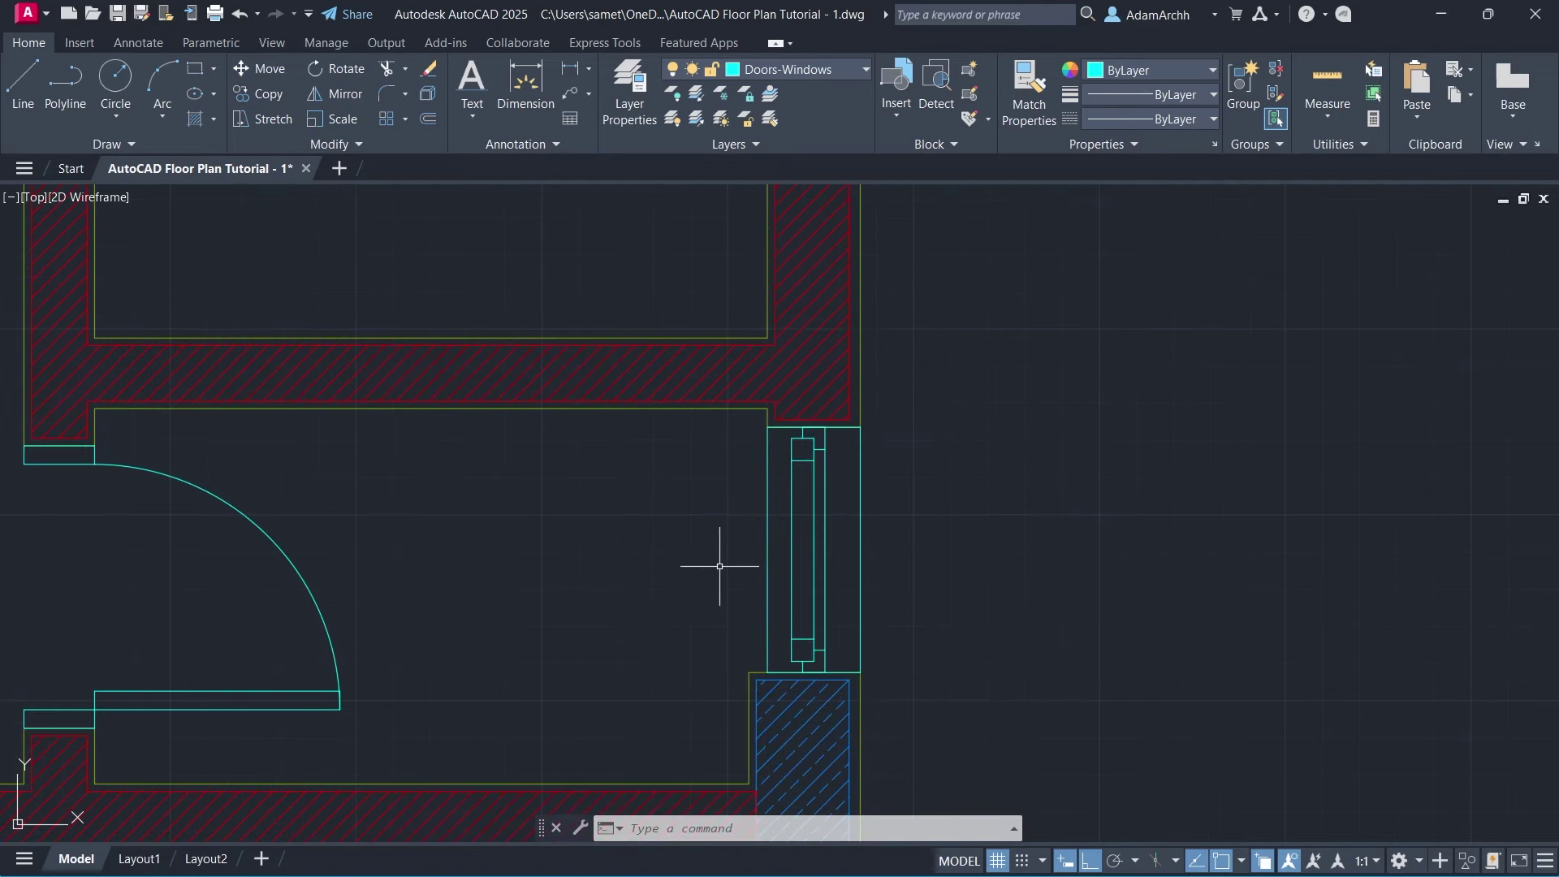
# Zoom out and start a zoom window around the floor plan.
pyautogui.scroll(-5, 719, 566)
pyautogui.scroll(-2, 719, 566)
pyautogui.scroll(-2, 679, 529)
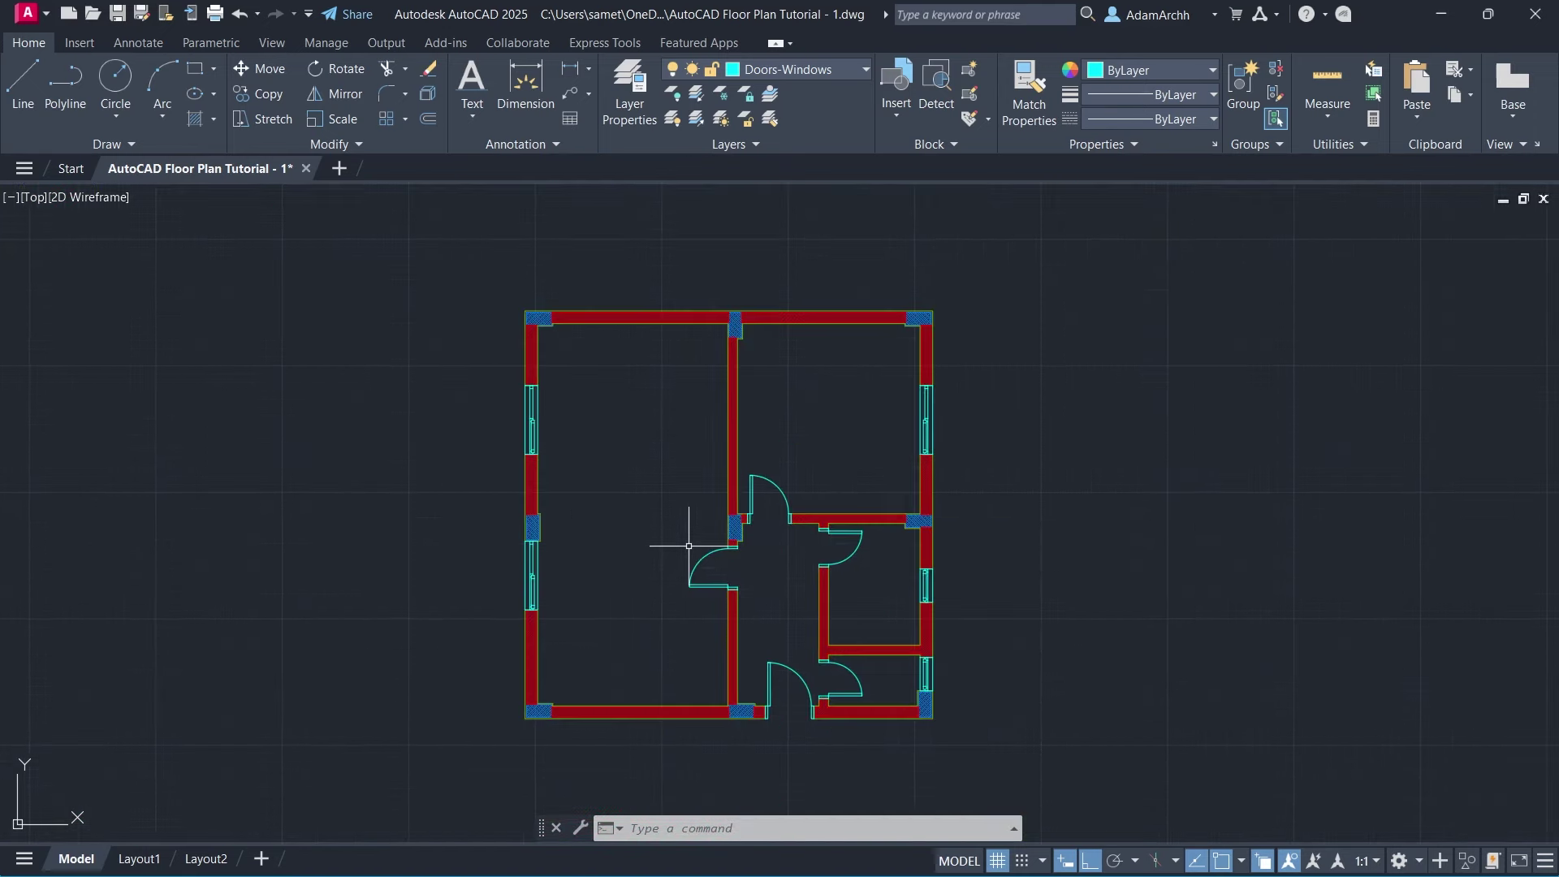
pyautogui.write('Z')
pyautogui.press('Return')
pyautogui.click(949, 283)
# Complete the zoom window so the entire floor plan fills the view.
pyautogui.click(499, 737)
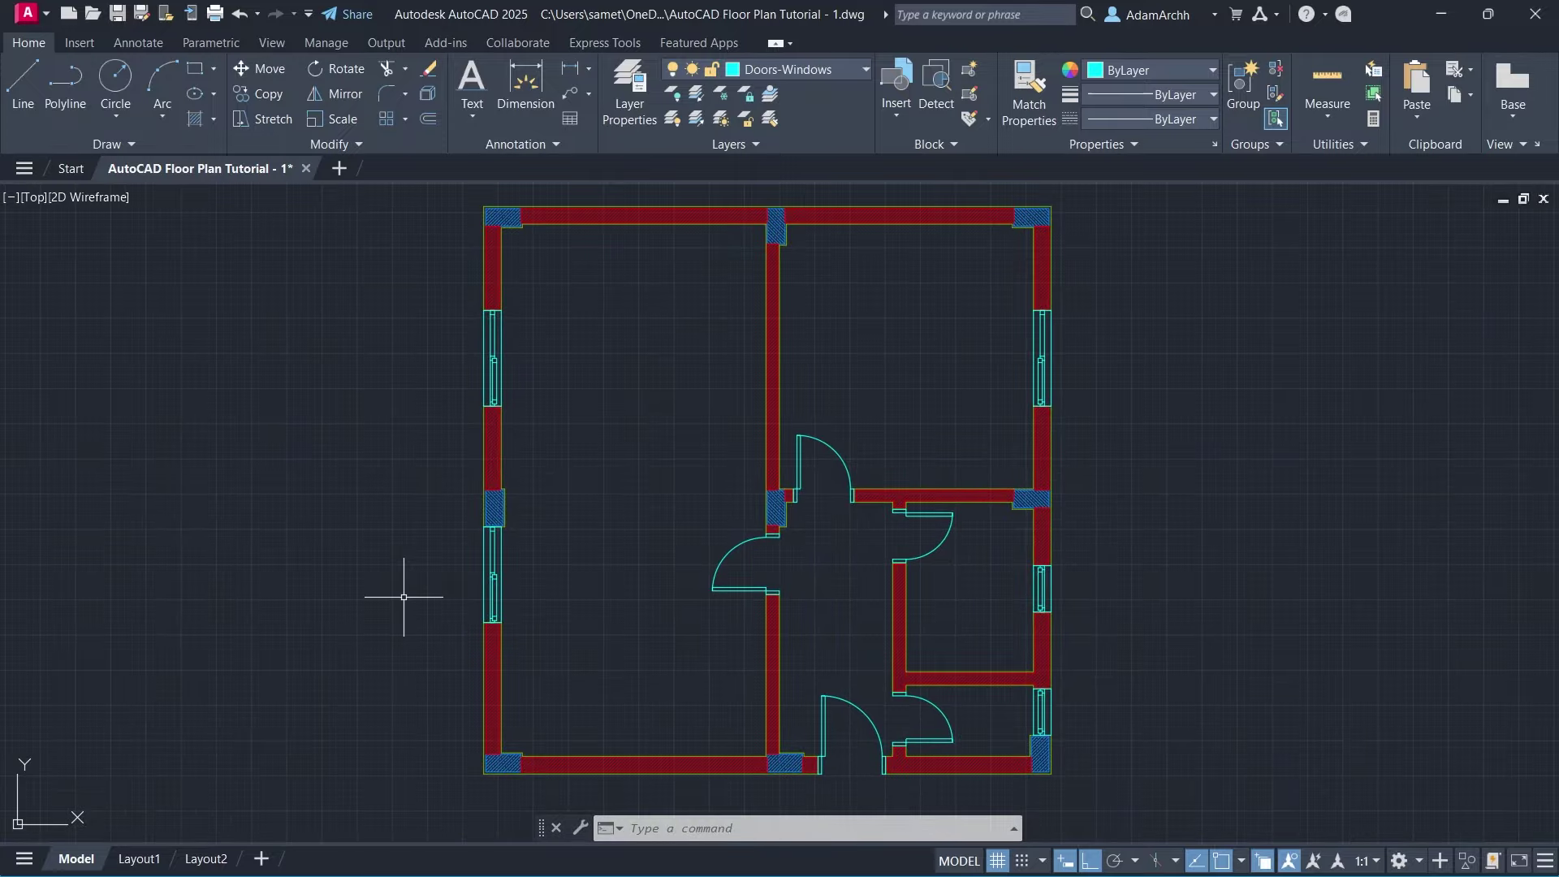